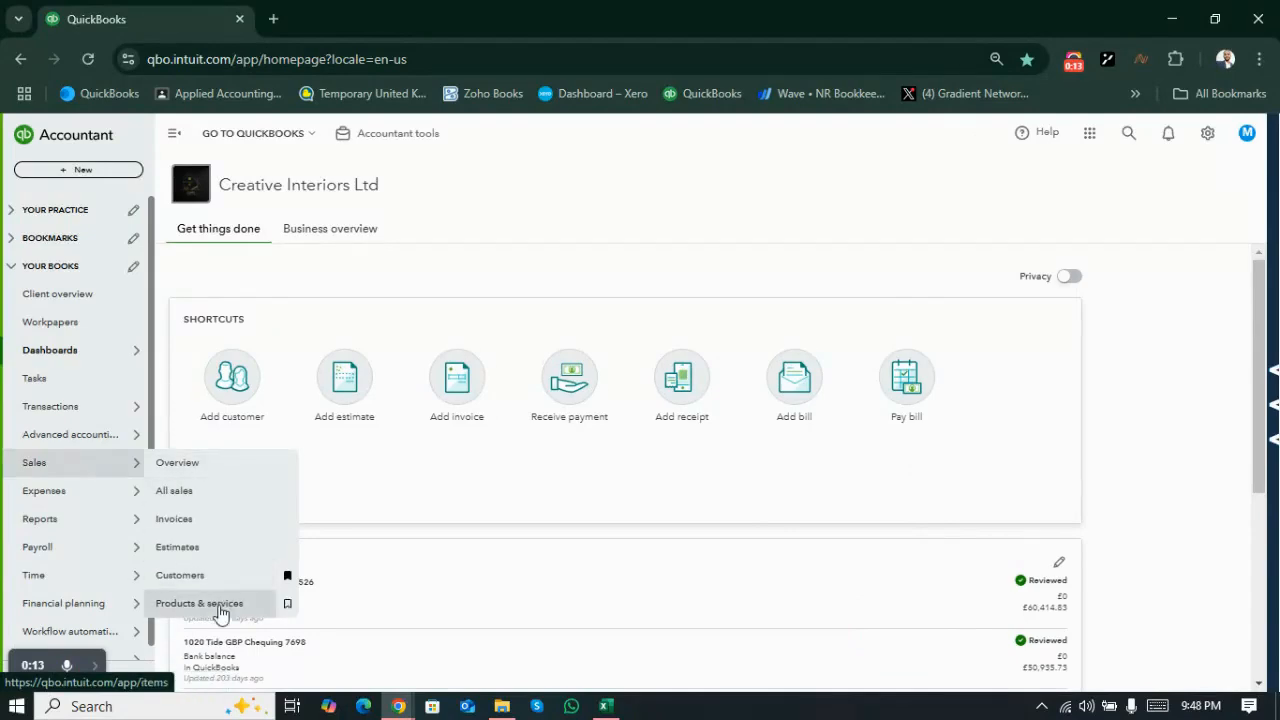
Step: Open the Products and Services list and start adding a new product or service
left_click(219, 608)
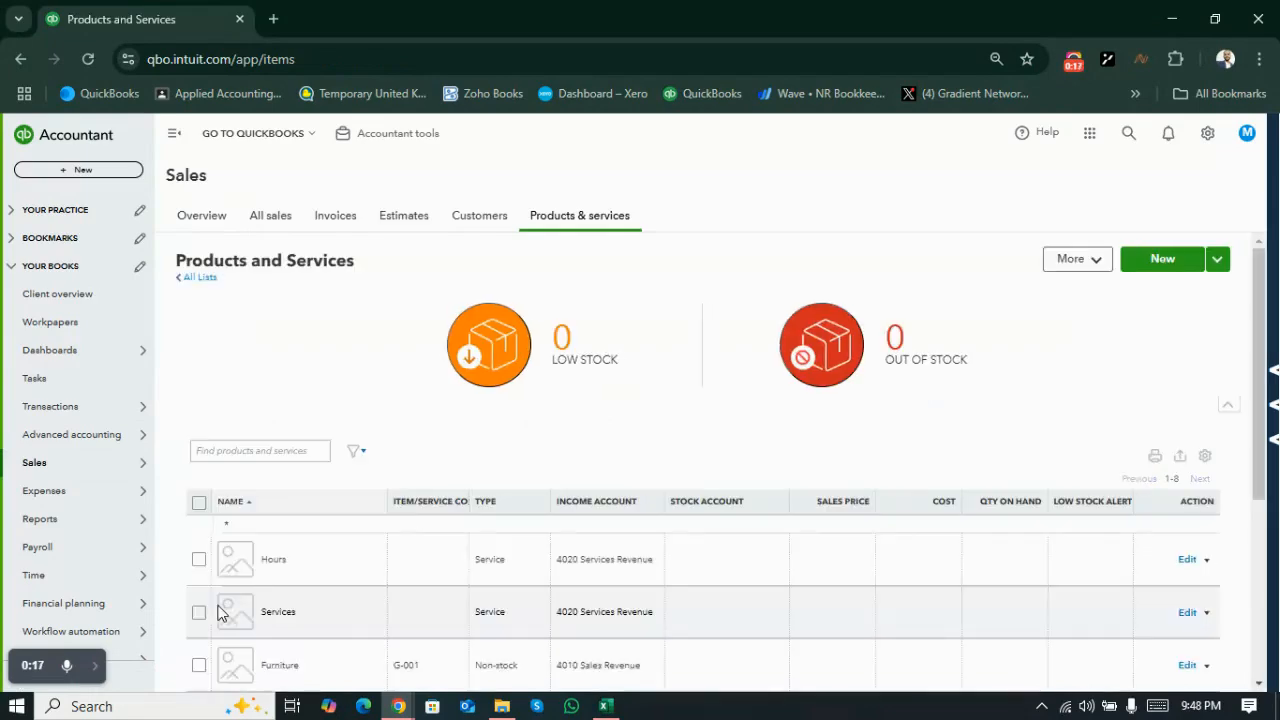
left_click(1178, 259)
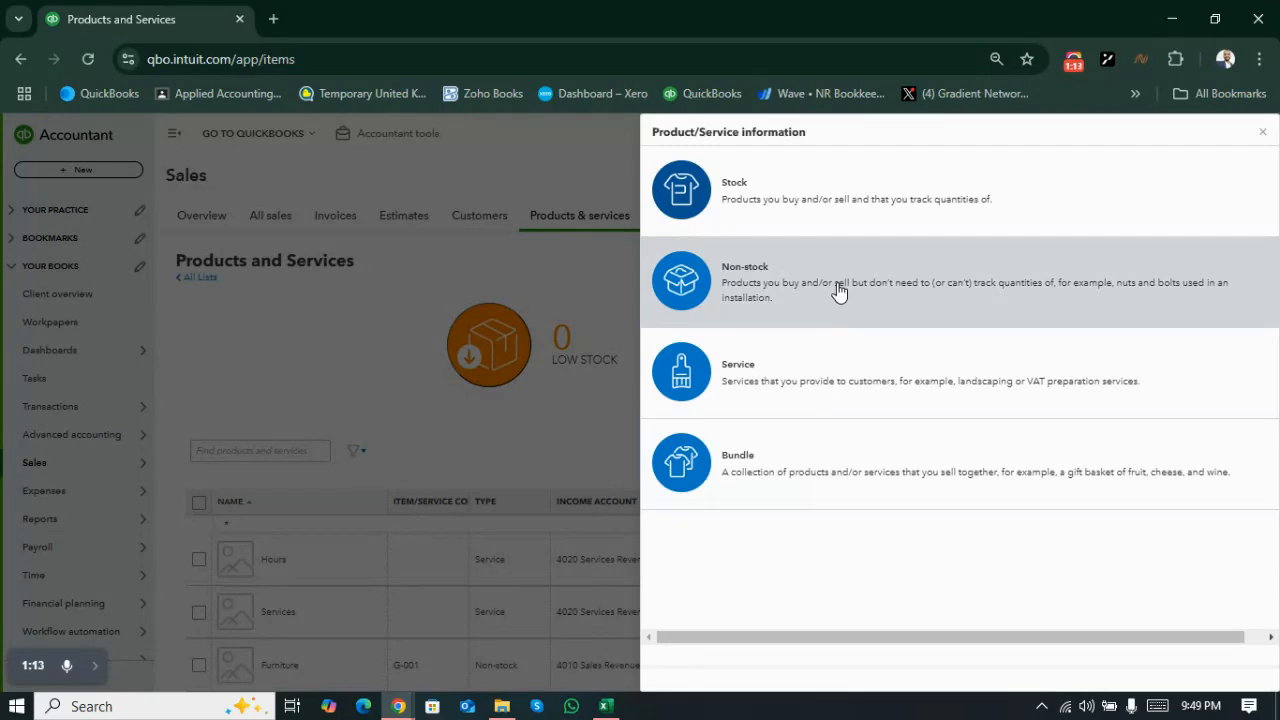
Step: Switch to the Working workbook in Excel and examine the quantities and rates of the Opening Balance and Purchase rows
key("alt+Tab")
key("alt+Tab")
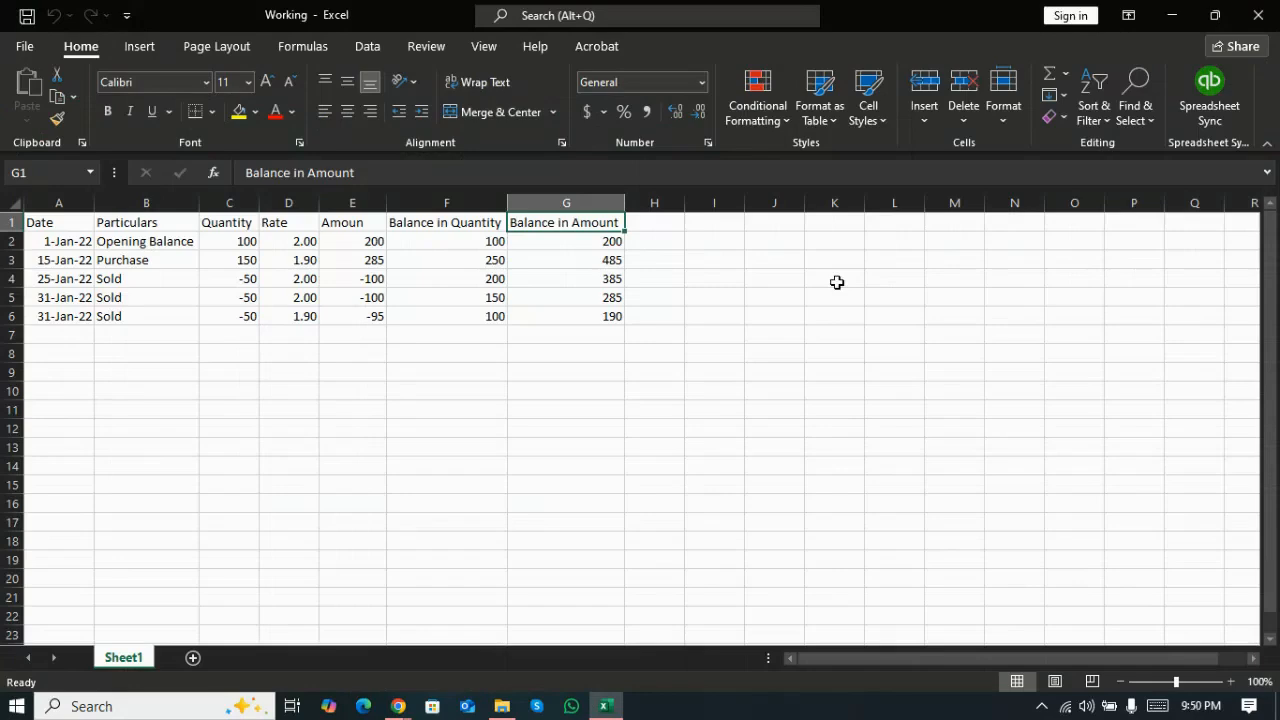
key("Down")
key("Left")
key("Left")
key("Left")
key("Left")
key("Left")
key("Left")
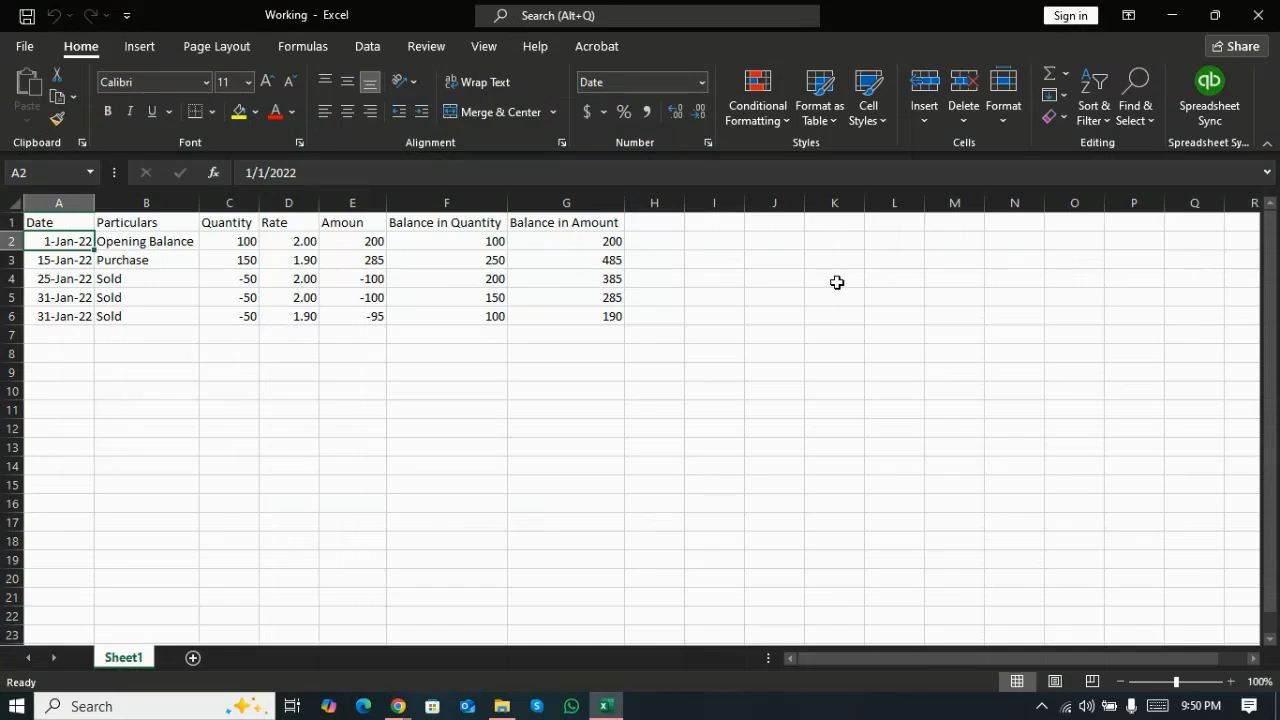
key("Right")
key("Right")
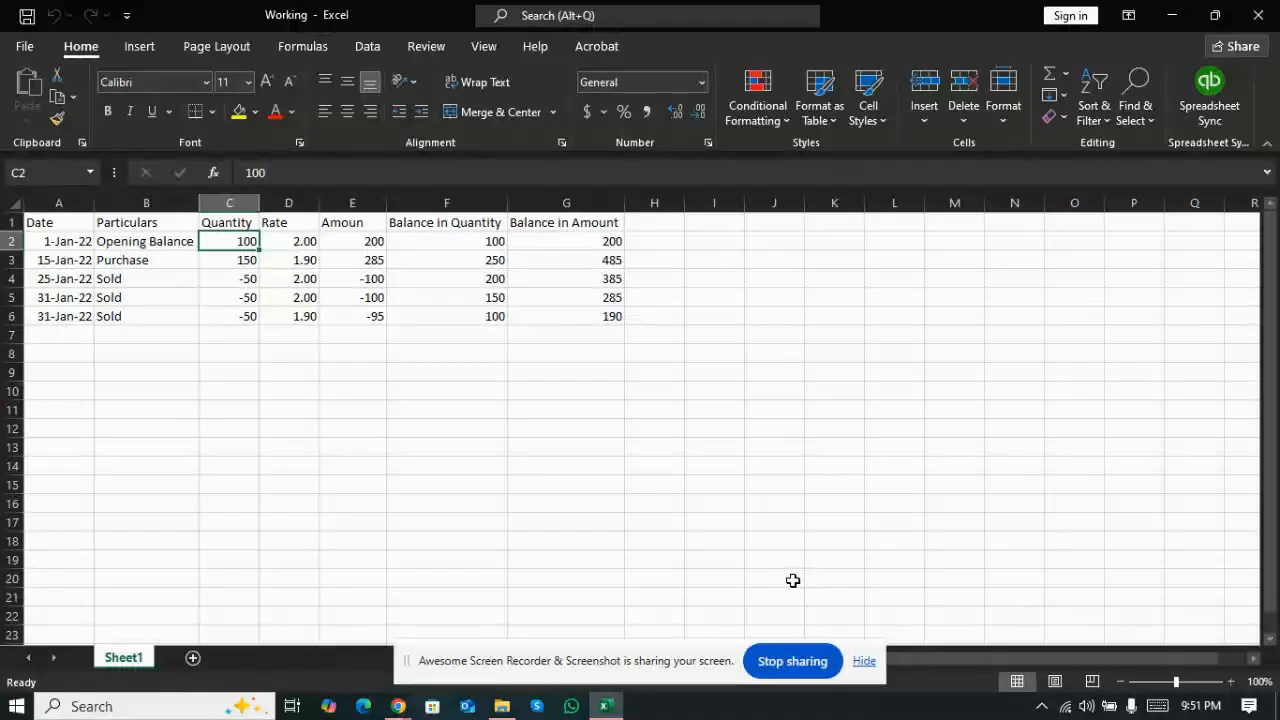
key("Down")
key("Right")
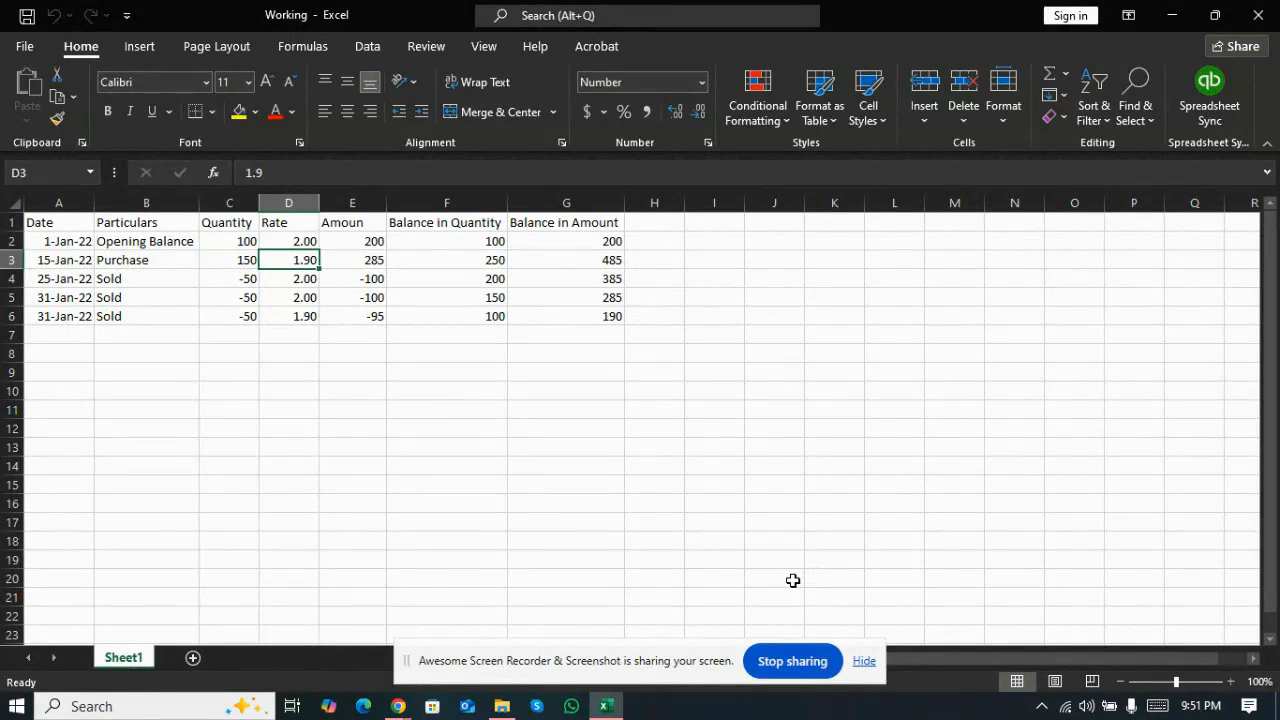
key("Up")
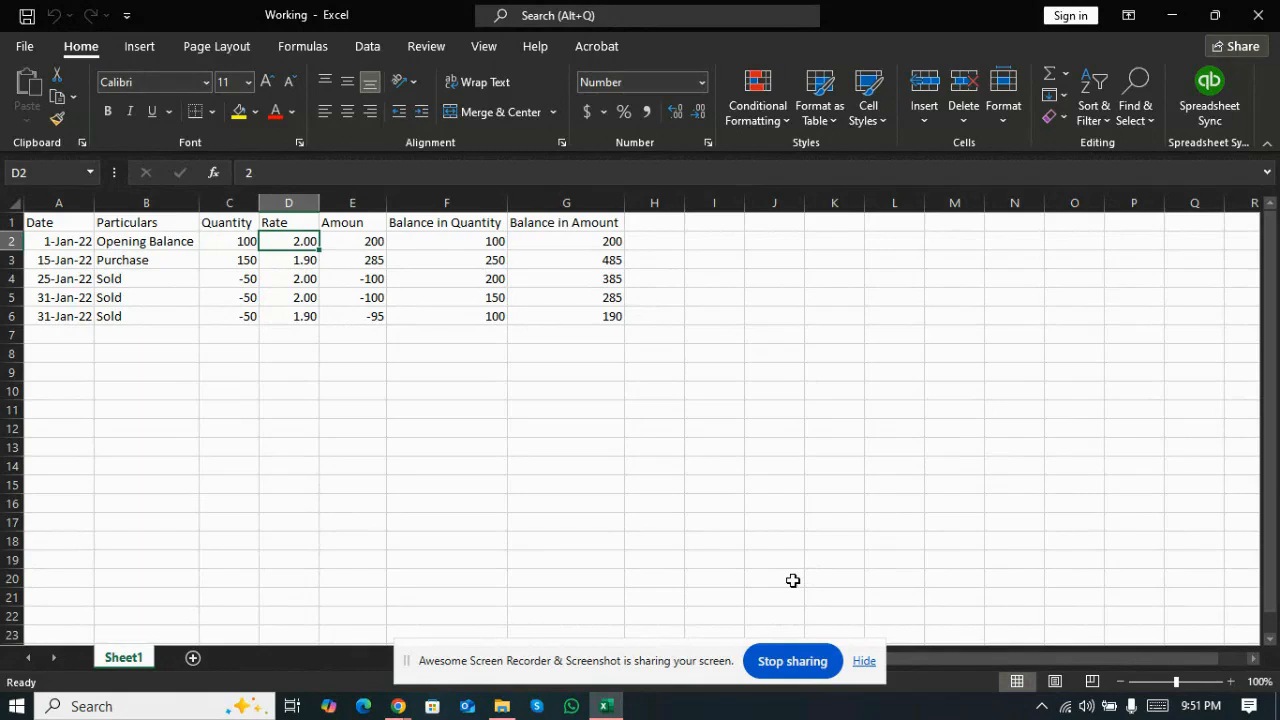
Step: Correct the misspelled heading in cell E1 to Amount
key("Right")
key("Up")
key("F2")
type("t")
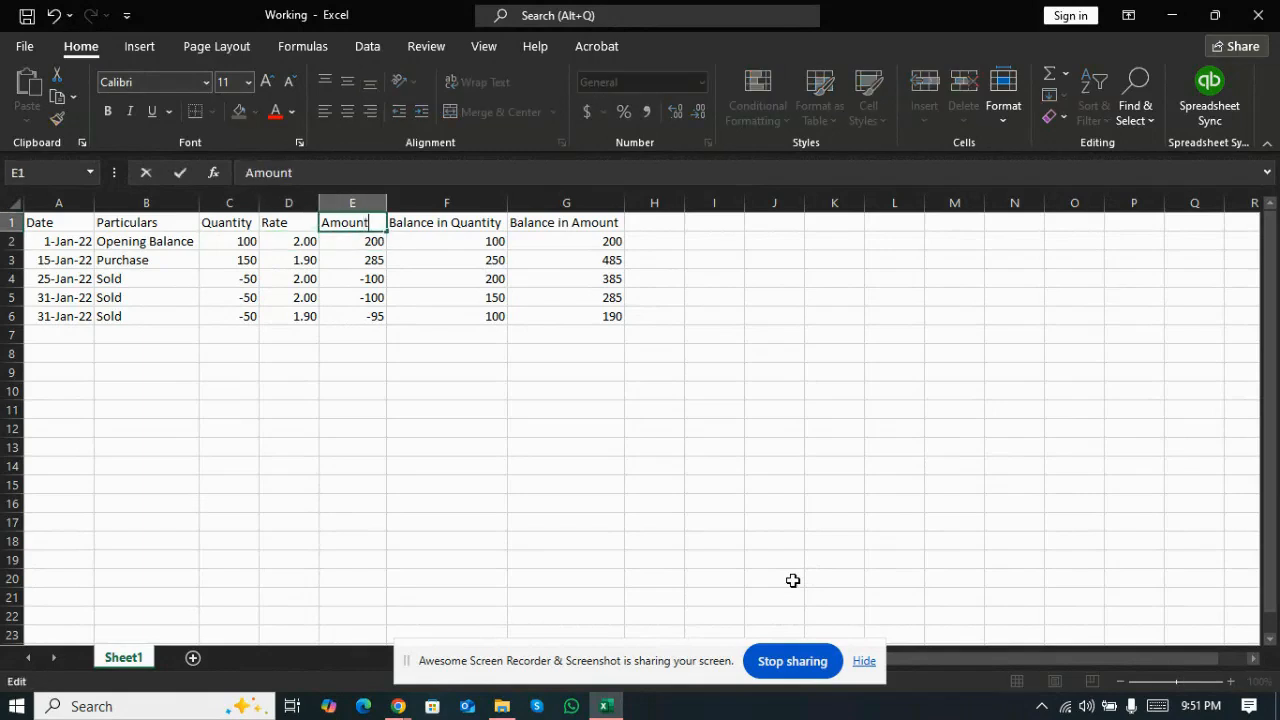
key("Return")
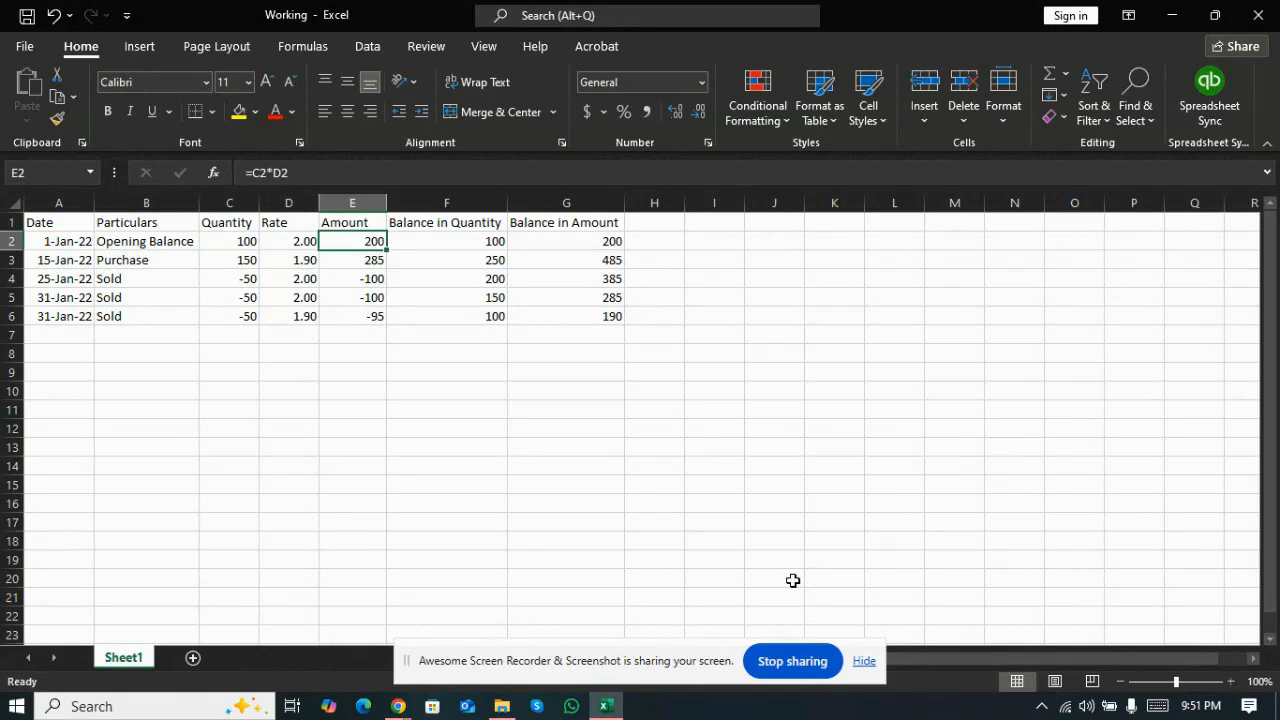
Step: Examine the dates, quantities and rates of the Sold rows for 25-Jan-22 and 31-Jan-22
key("Left")
key("Left")
key("Left")
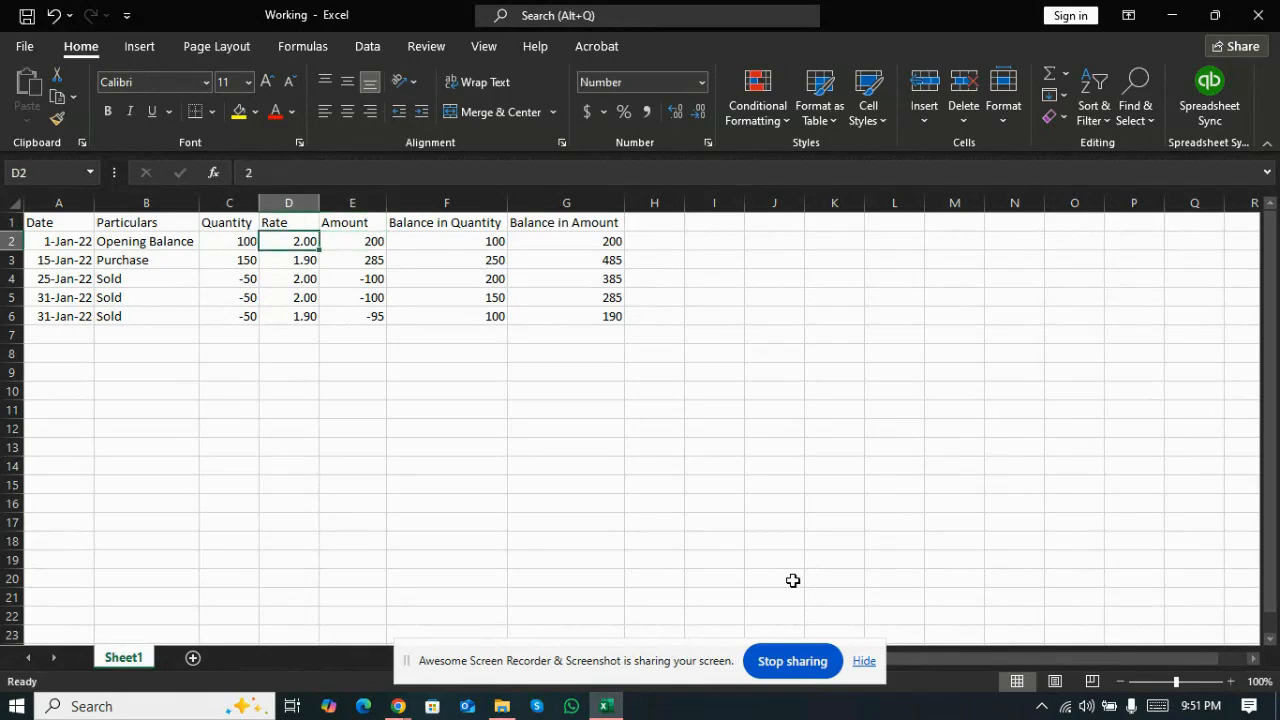
key("Down")
key("Down")
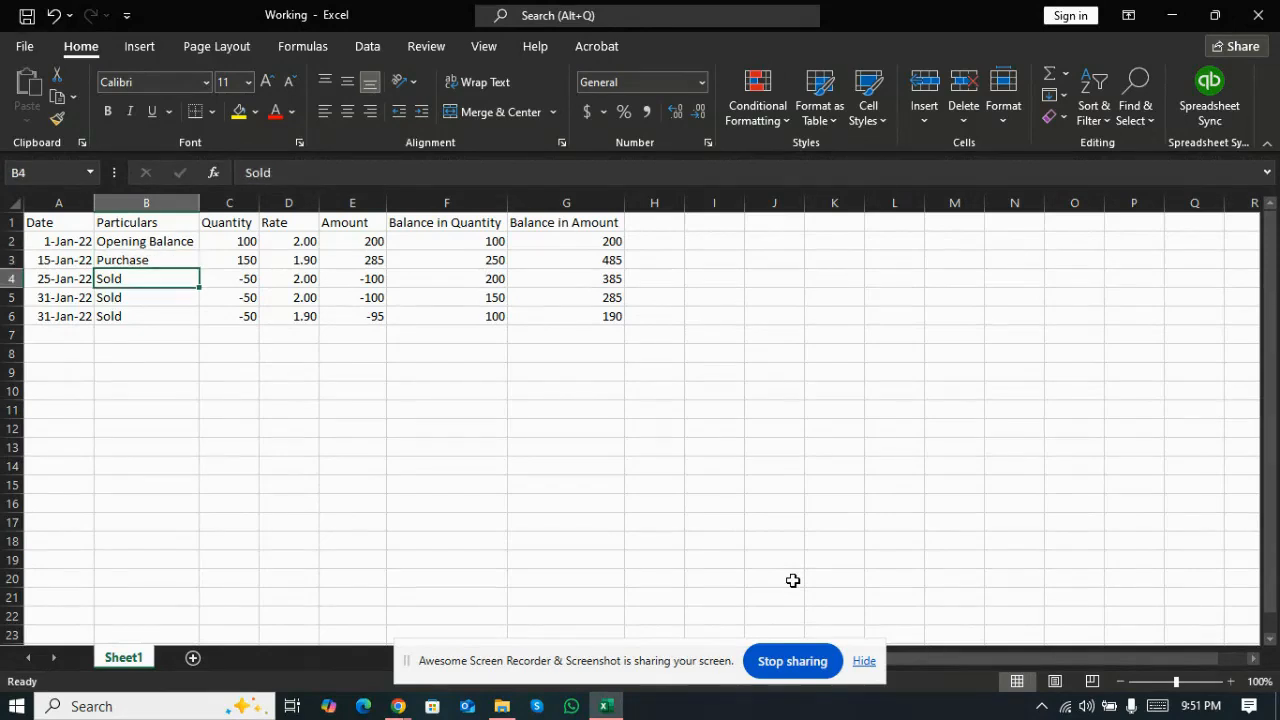
key("Left")
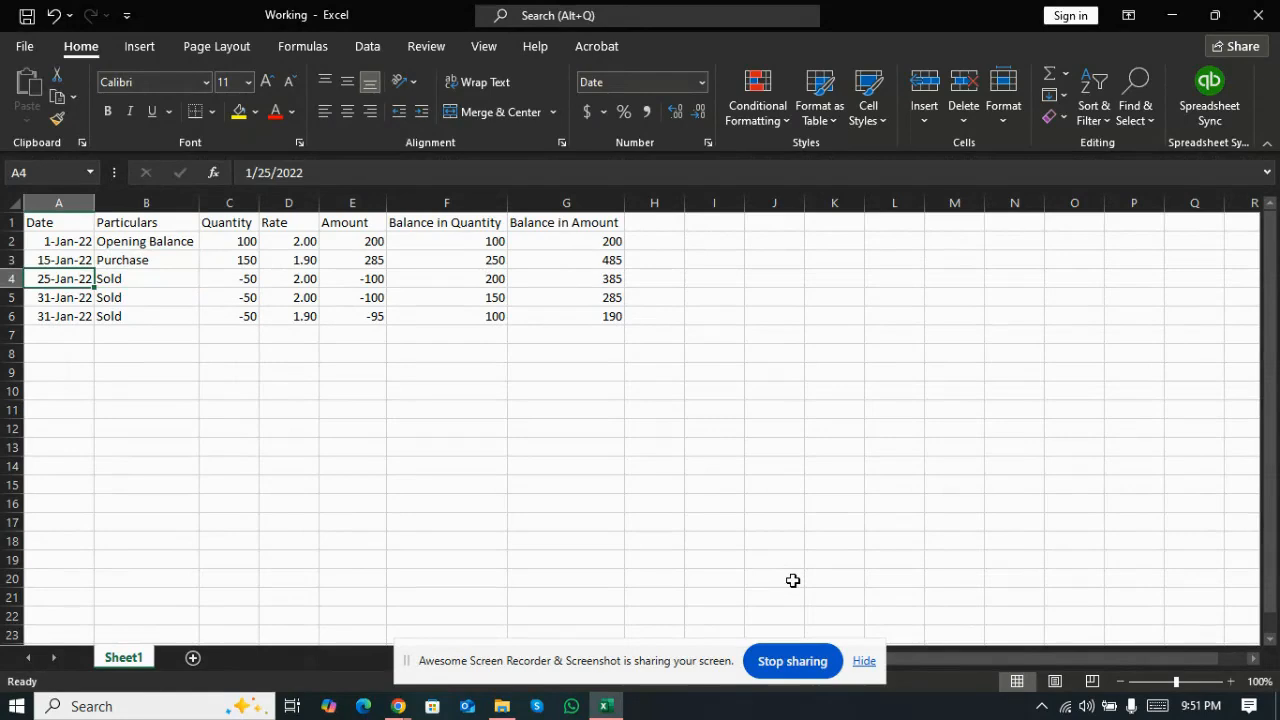
key("Right")
key("Right")
key("Right")
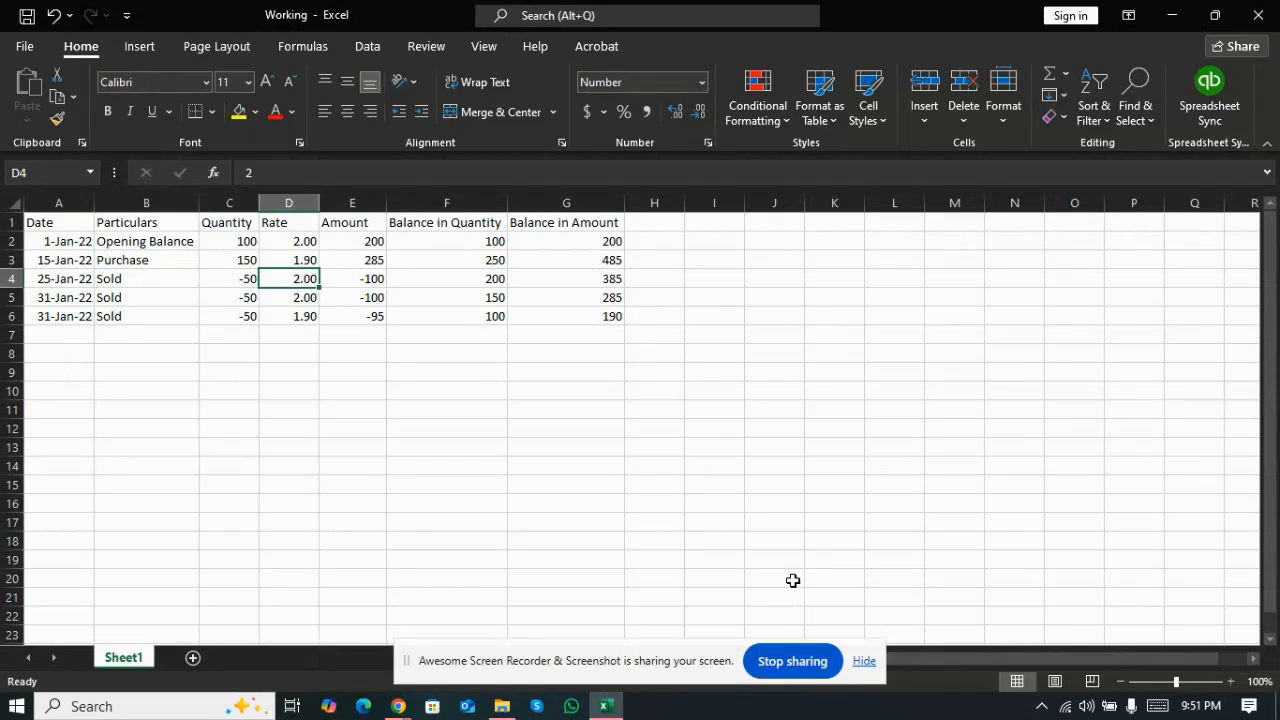
key("Down")
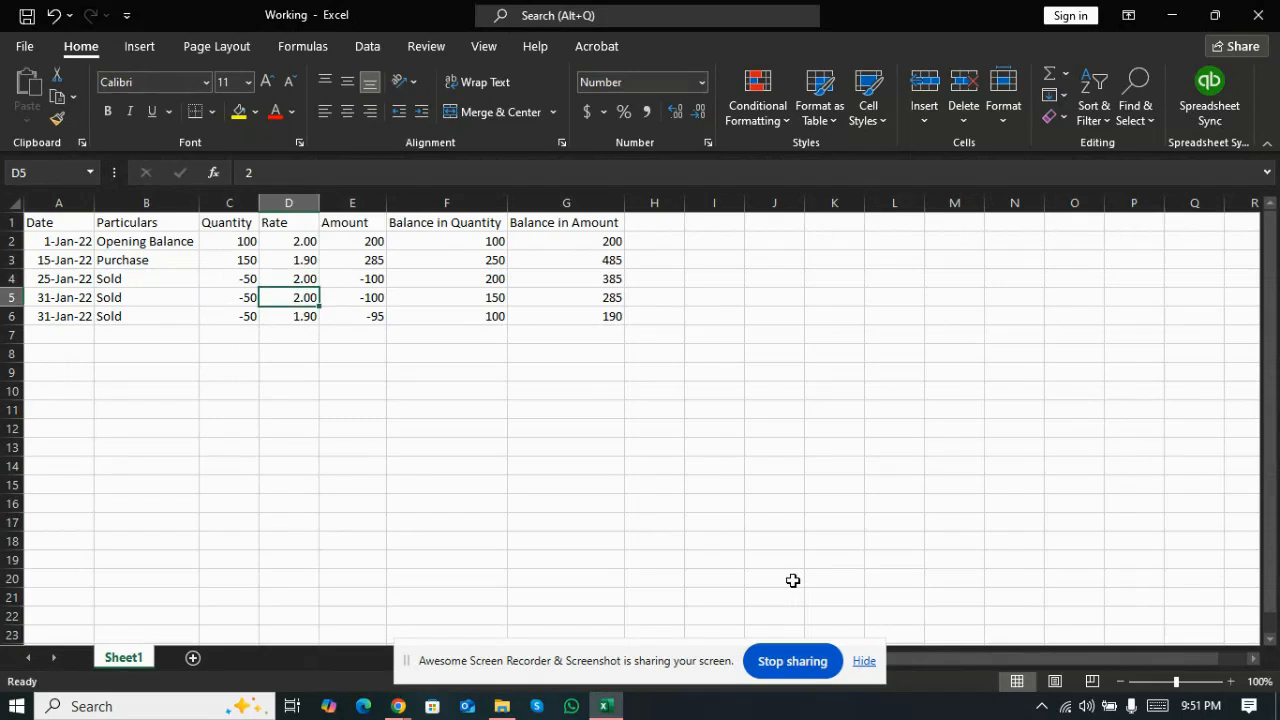
key("Left")
key("Left")
key("Left")
key("Right")
key("Right")
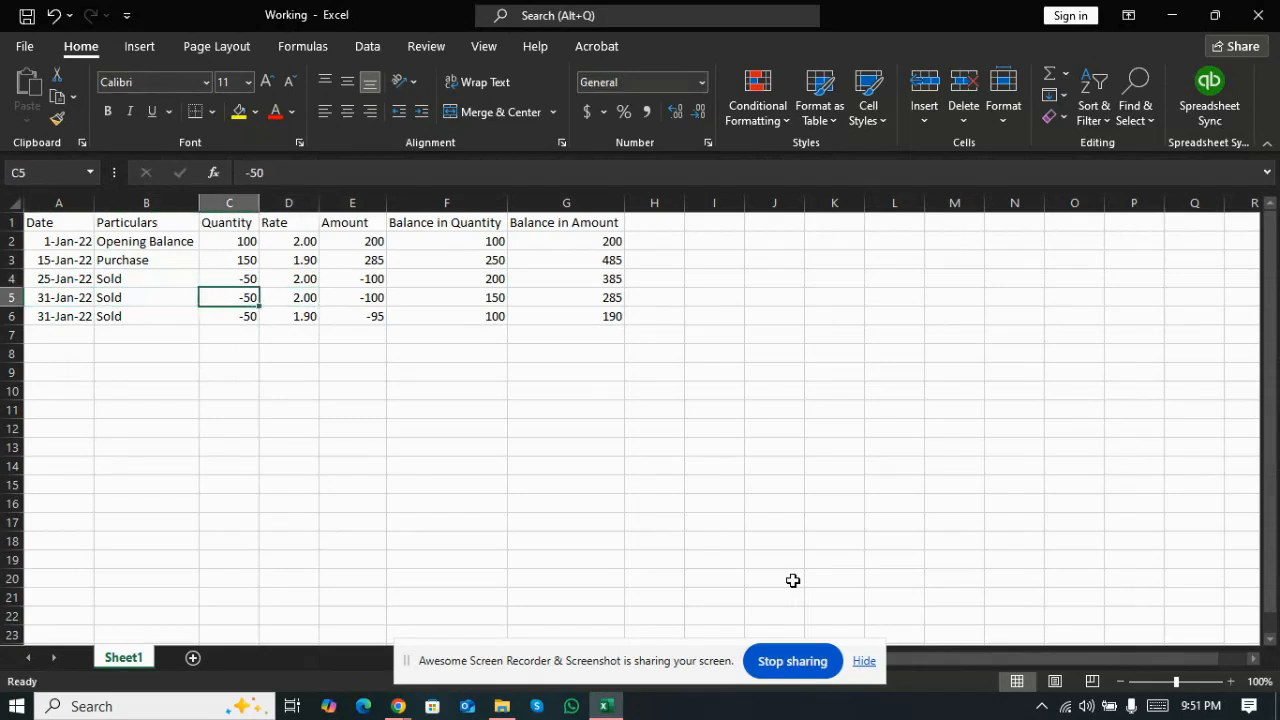
key("shift+Down")
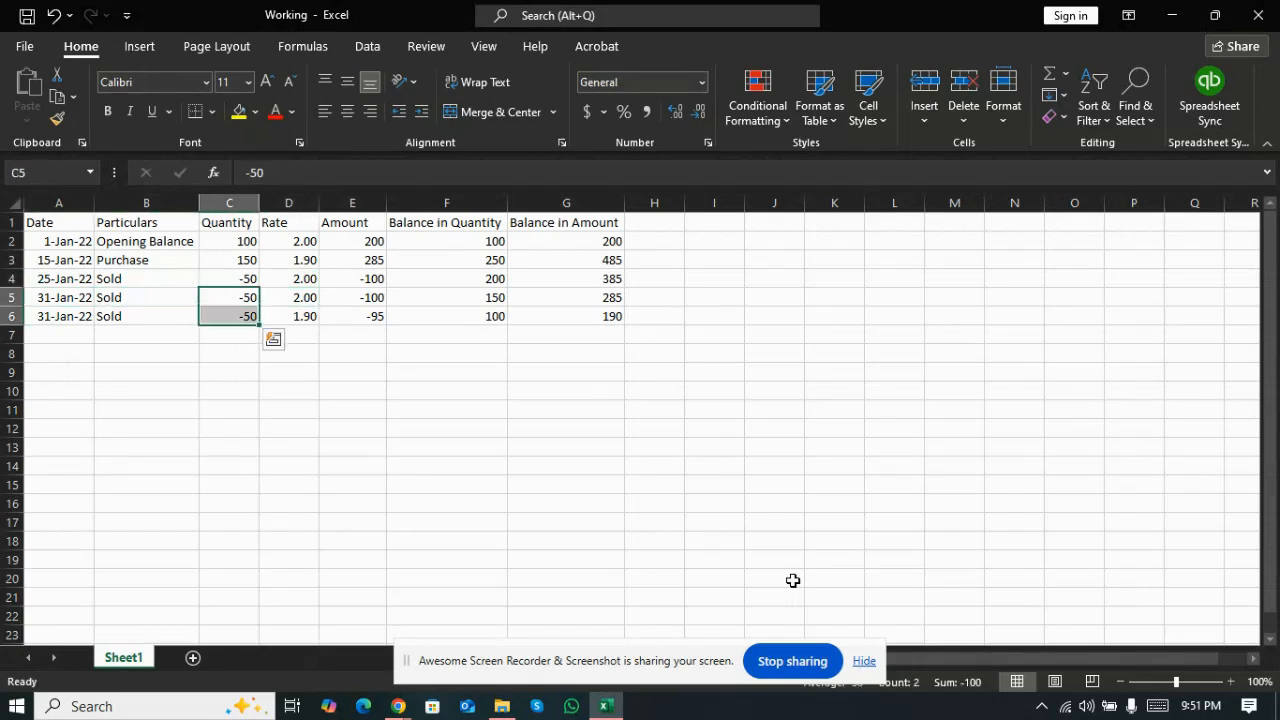
key("Left")
key("Left")
Step: Switch back to QuickBooks, choose Stock as the new item's type and name it Inventory-Harddisk
key("alt+Tab")
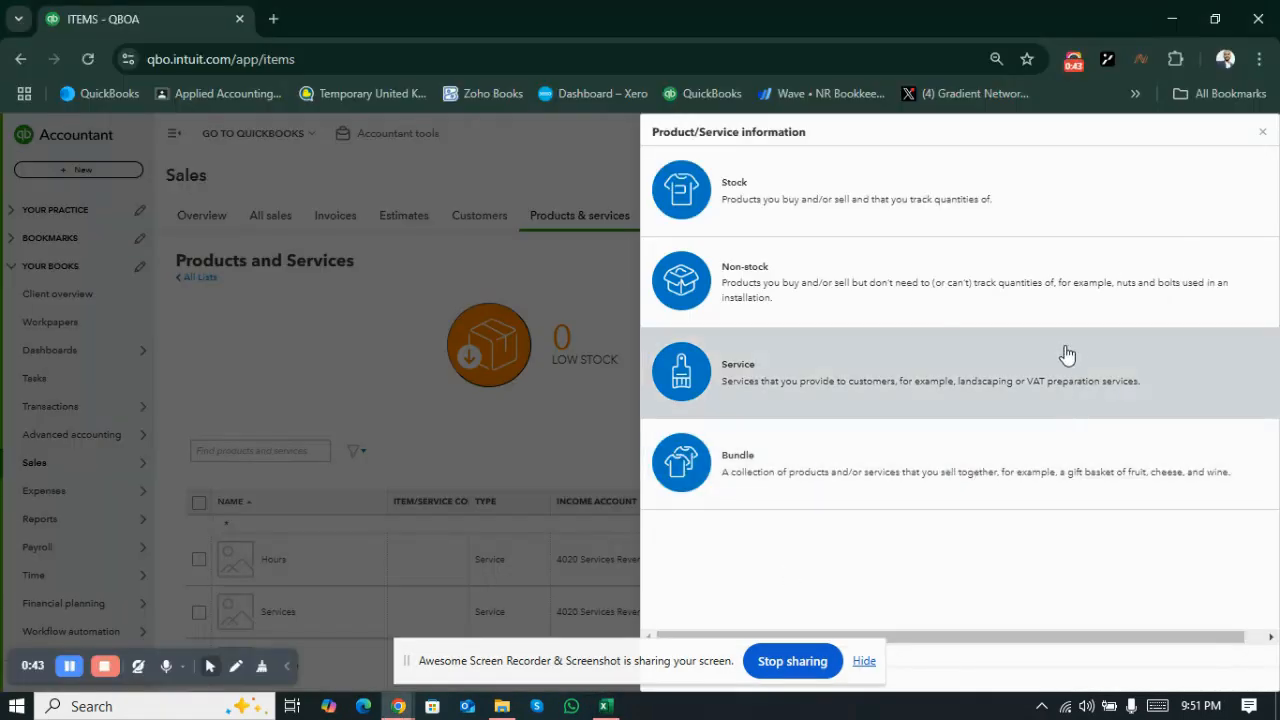
left_click(826, 195)
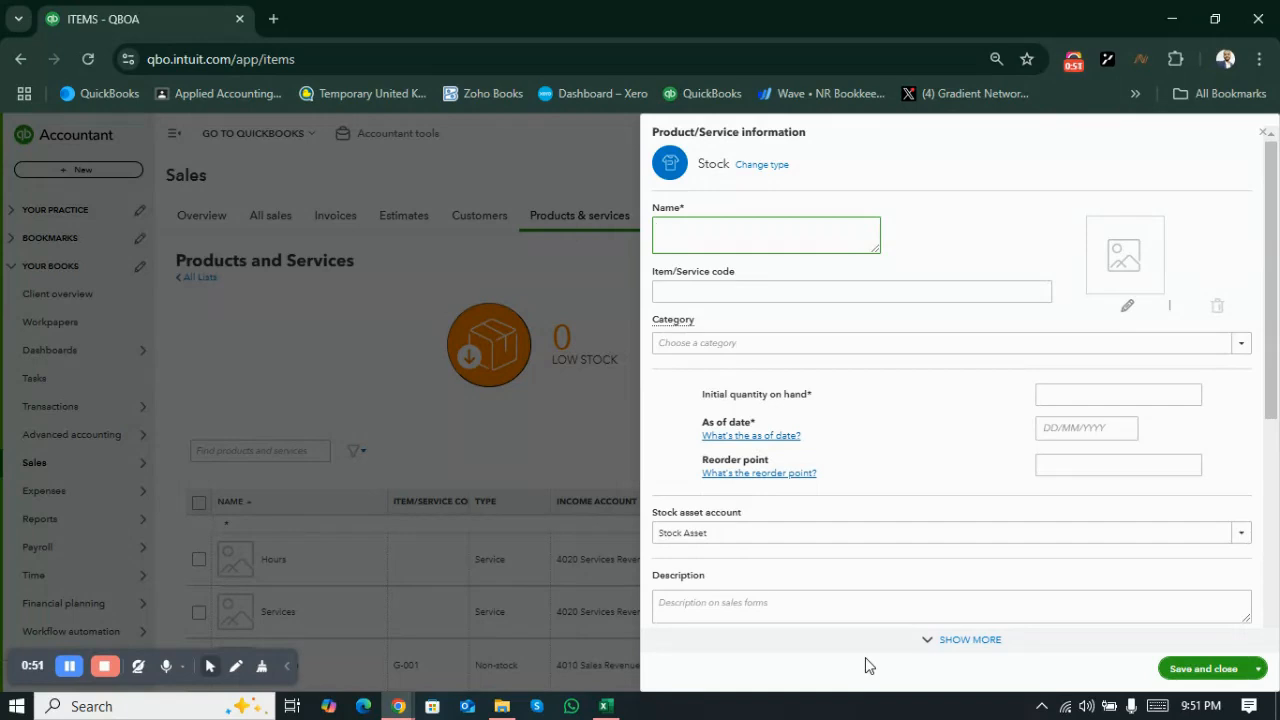
type("Inventory-Harddisk")
left_click(71, 670)
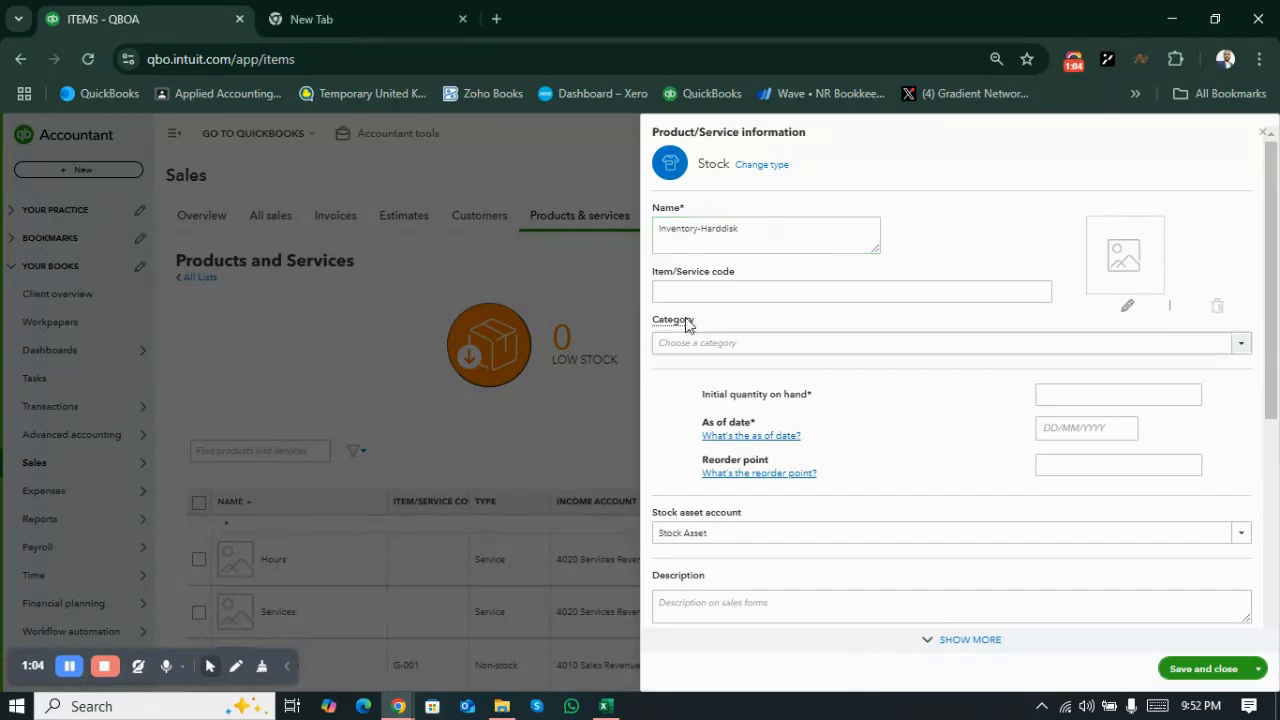
Step: Insert a space in the stock item's name so it reads Inventory-Hard disk
left_click(767, 240)
key("Left")
key("Right")
key("Right")
key("Right")
key("Right")
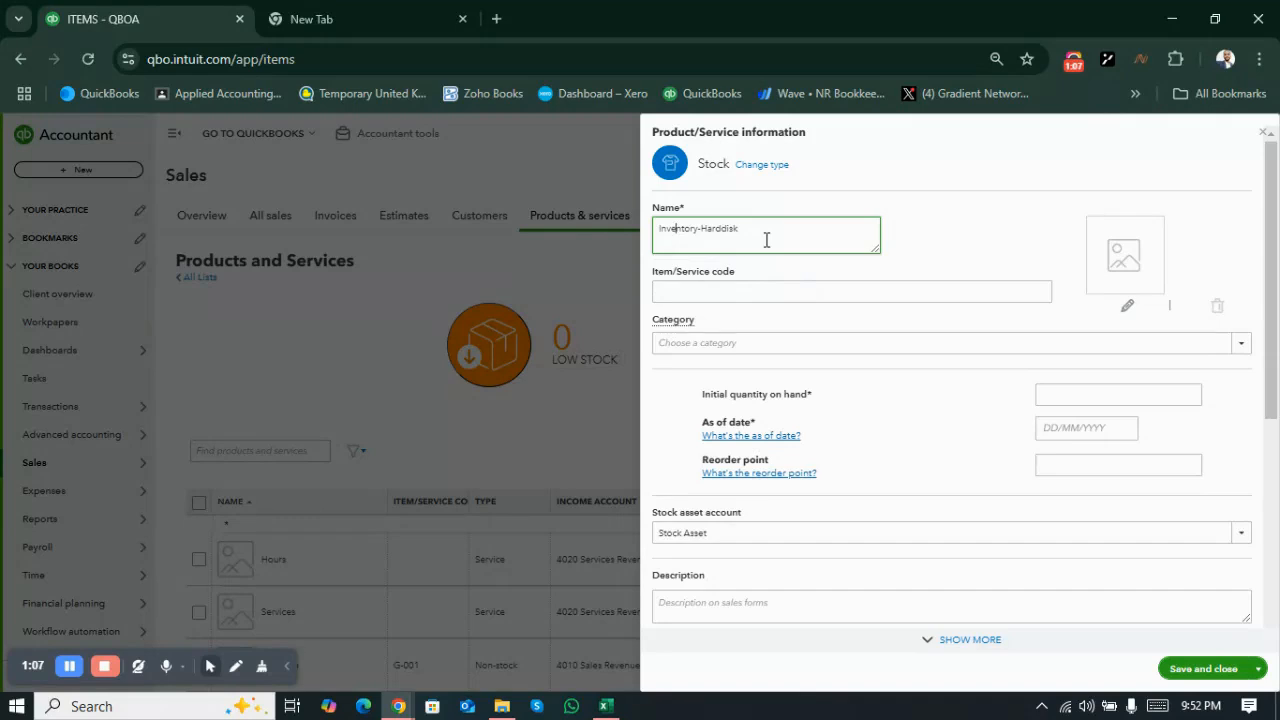
key("Right")
key("Right")
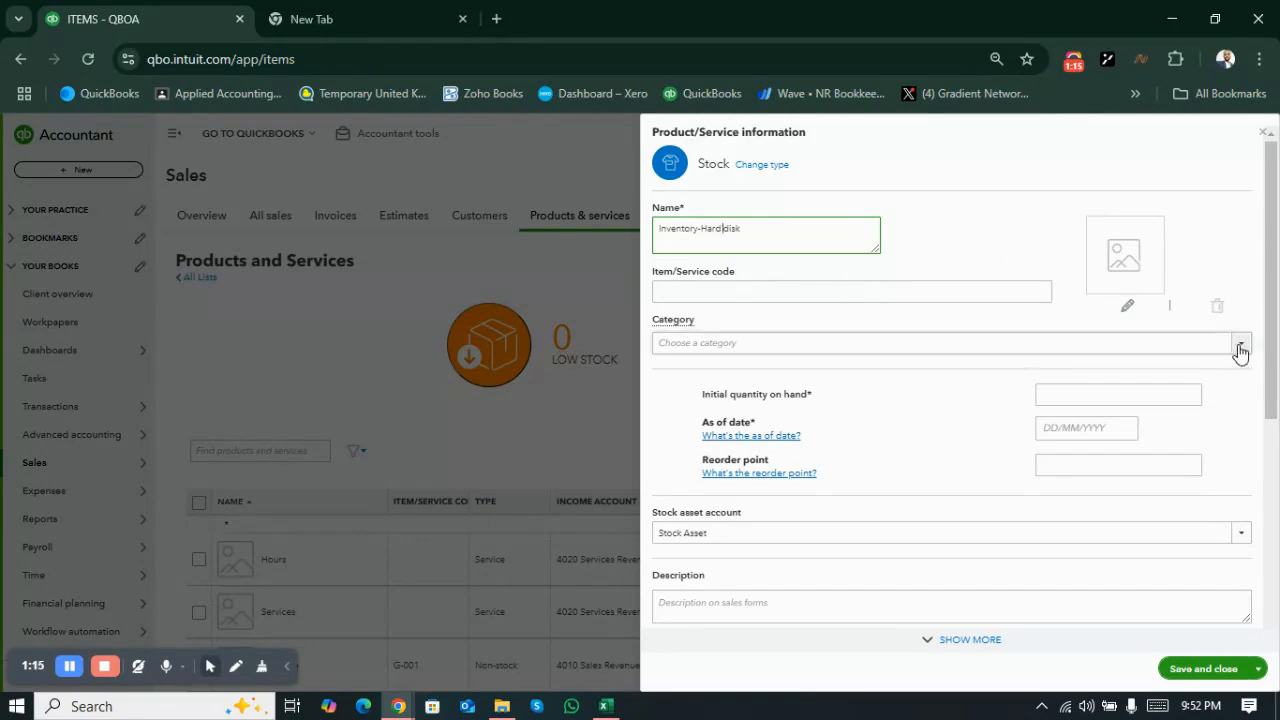
Step: Set the item's initial quantity on hand to 100, copied from the Opening Balance quantity in the Excel workbook
left_click(1272, 286)
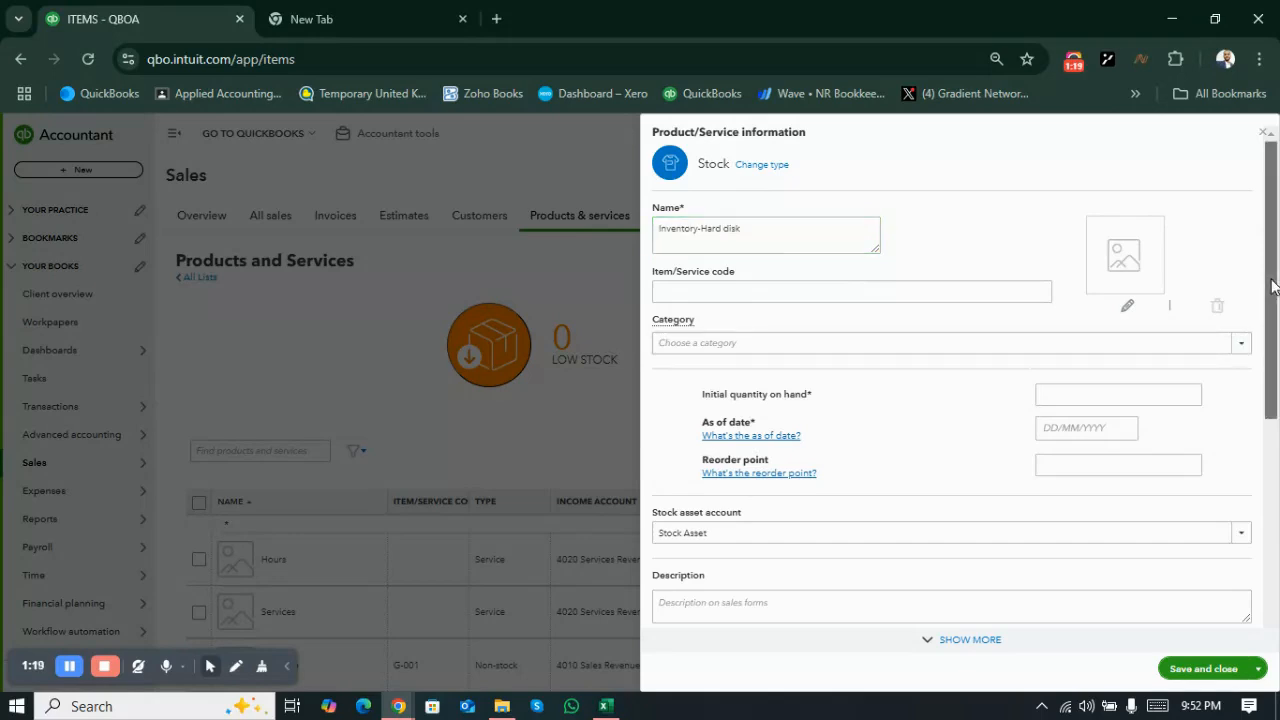
scroll(1272, 286, "down", 1)
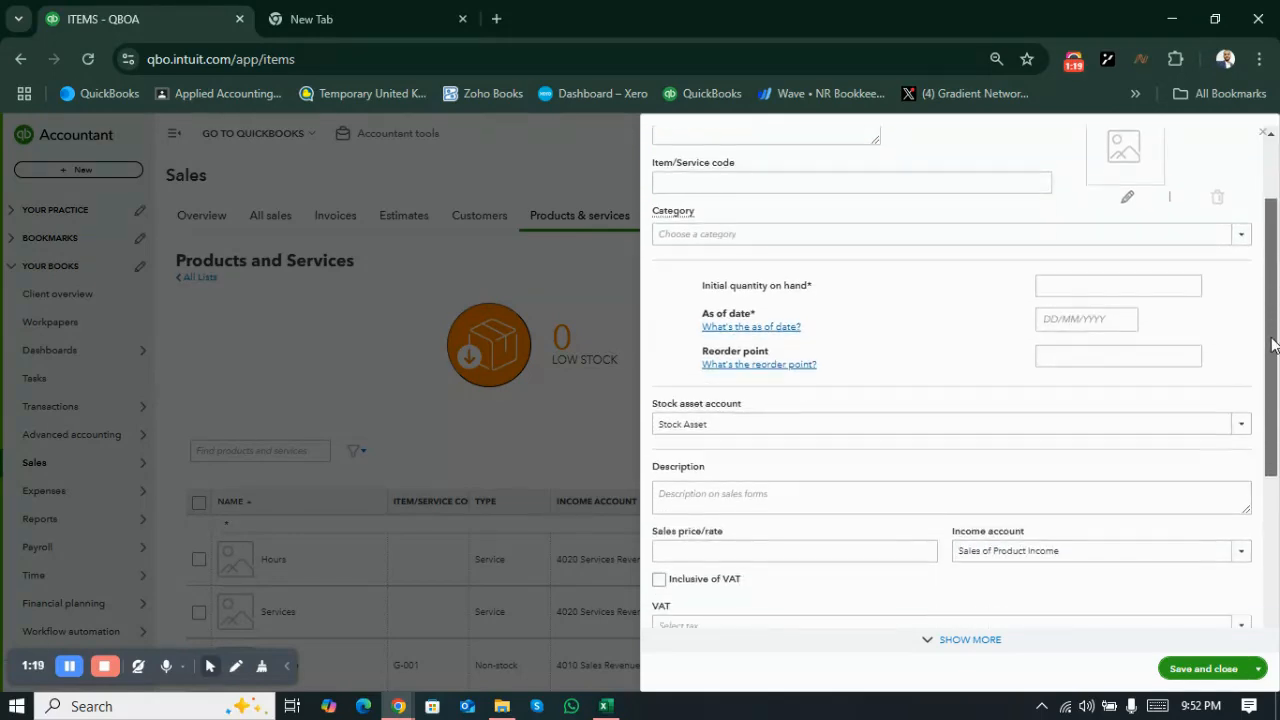
left_click(1122, 283)
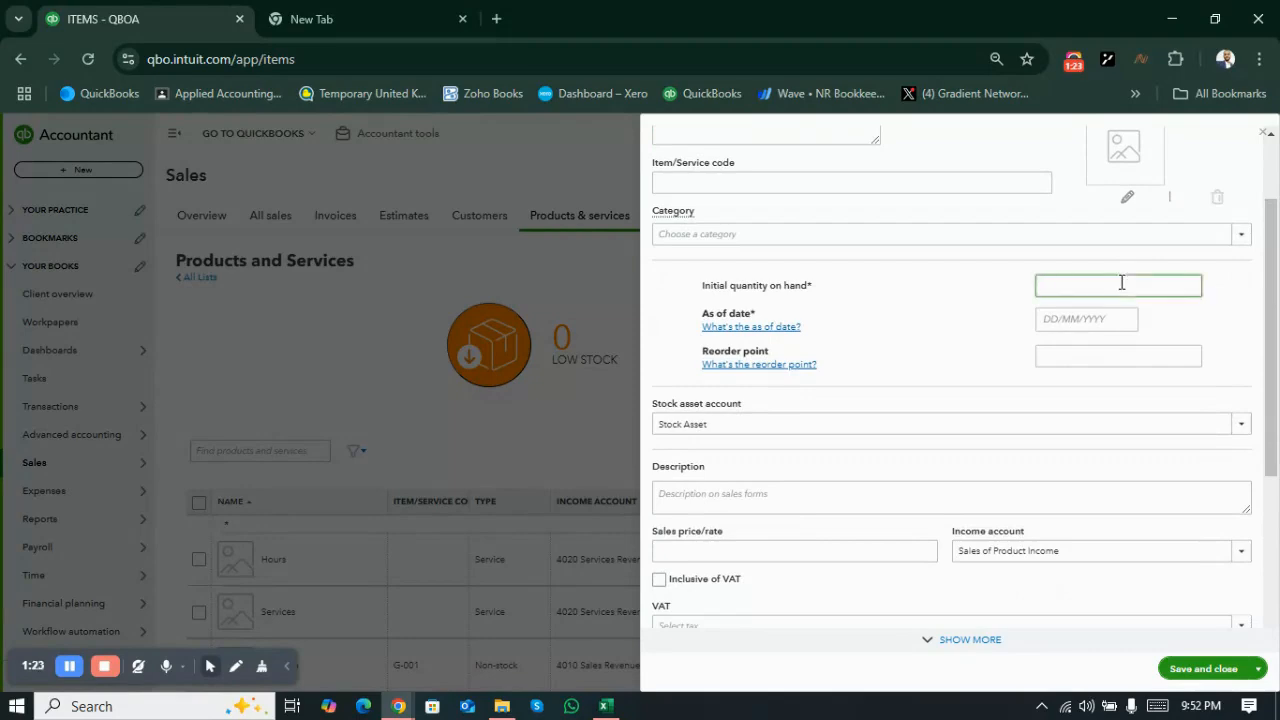
key("alt+Tab")
key("alt+Tab")
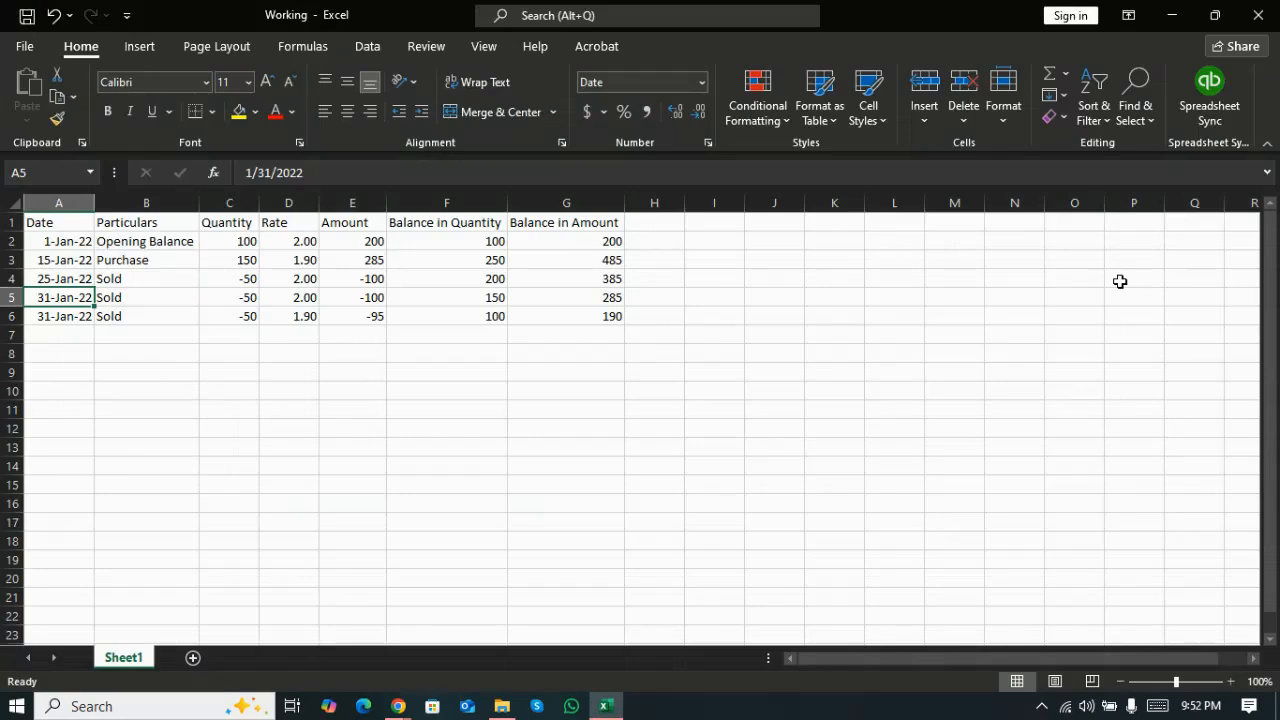
key("Up")
key("Up")
key("Up")
key("Right")
key("Right")
key("Left")
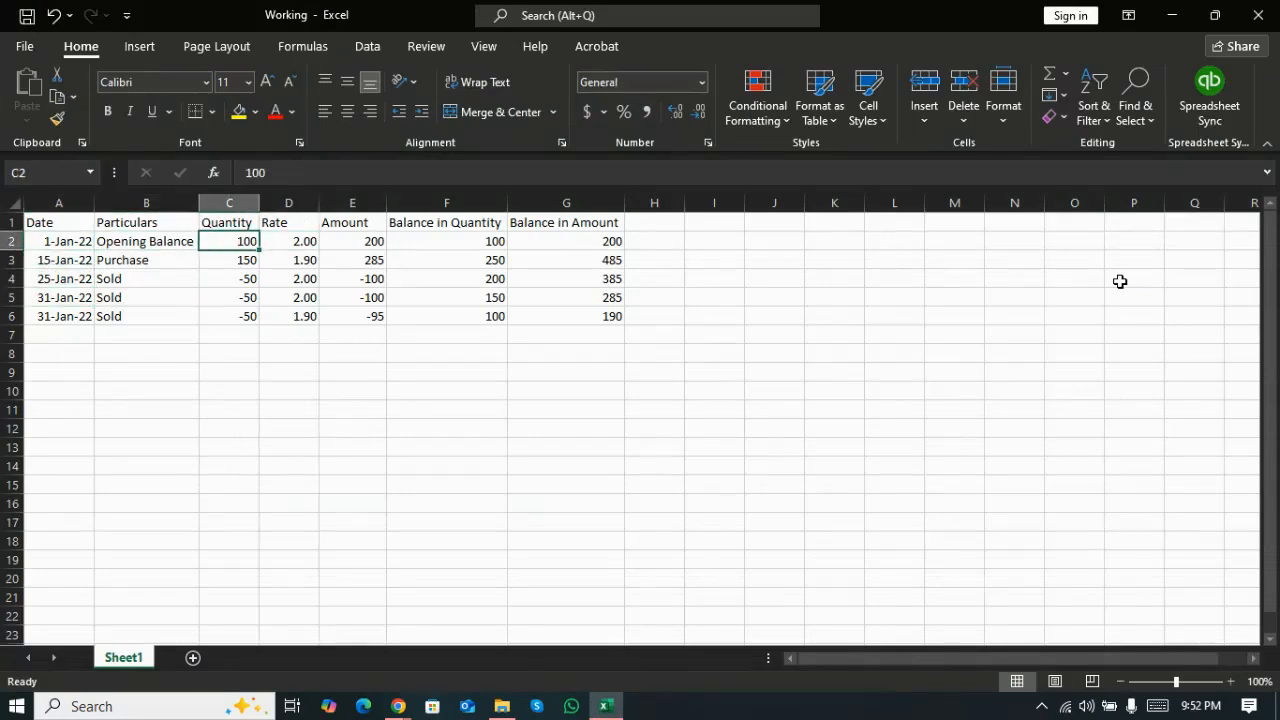
key("ctrl+c")
key("alt+Tab")
left_click(1121, 283)
key("ctrl+v")
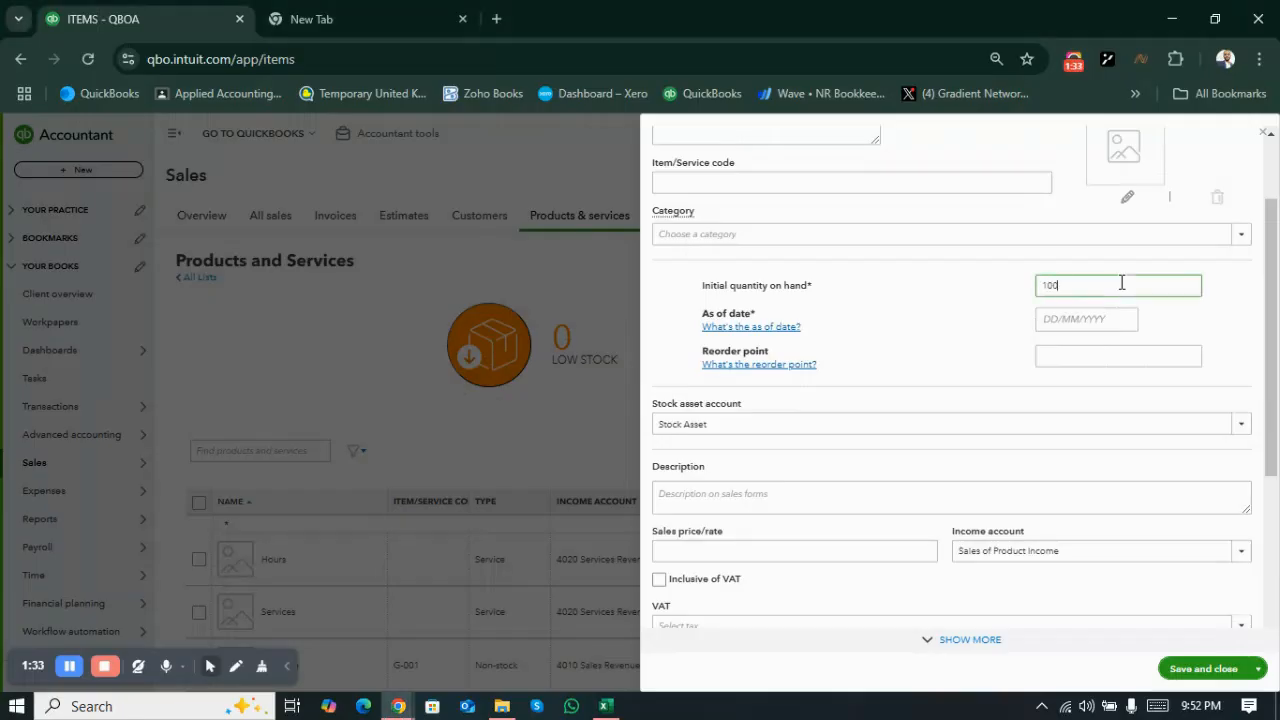
Step: Set the stock item's as of date to 01/01/2022, matching the opening balance date in the workbook
key("alt+Tab")
key("alt+Tab")
left_click(1083, 324)
type("01012025")
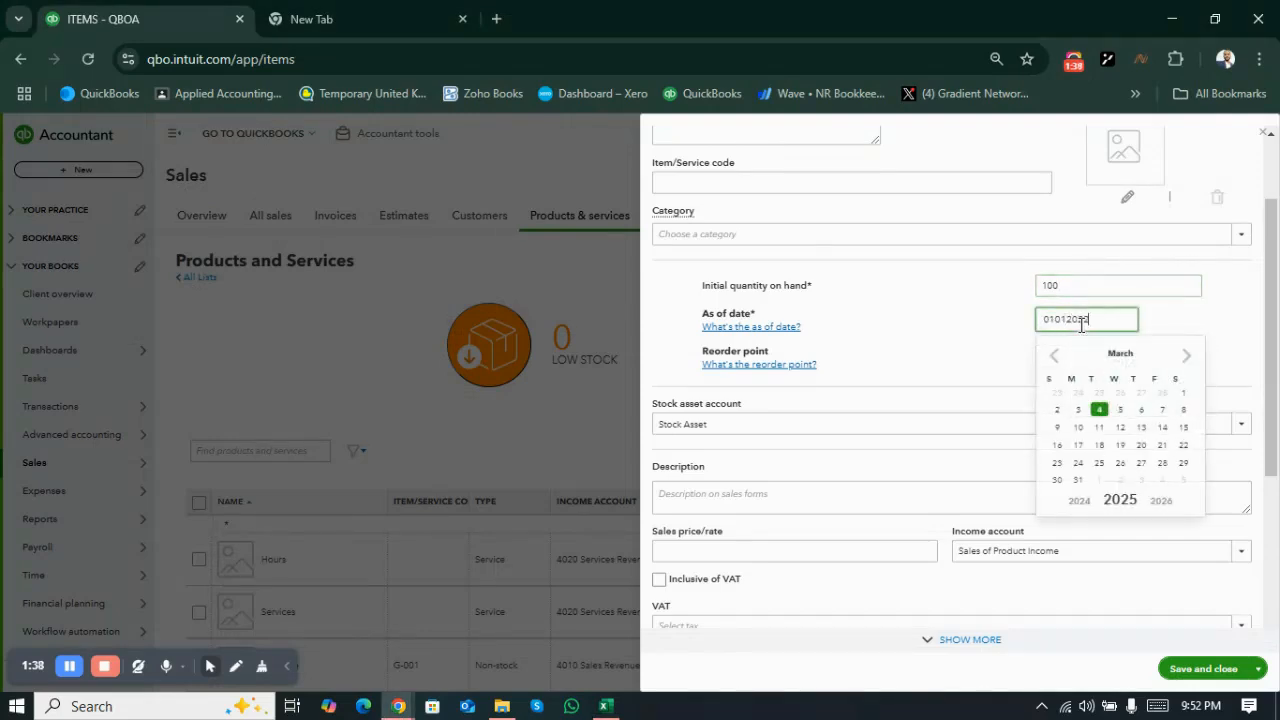
key("BackSpace")
type("2022")
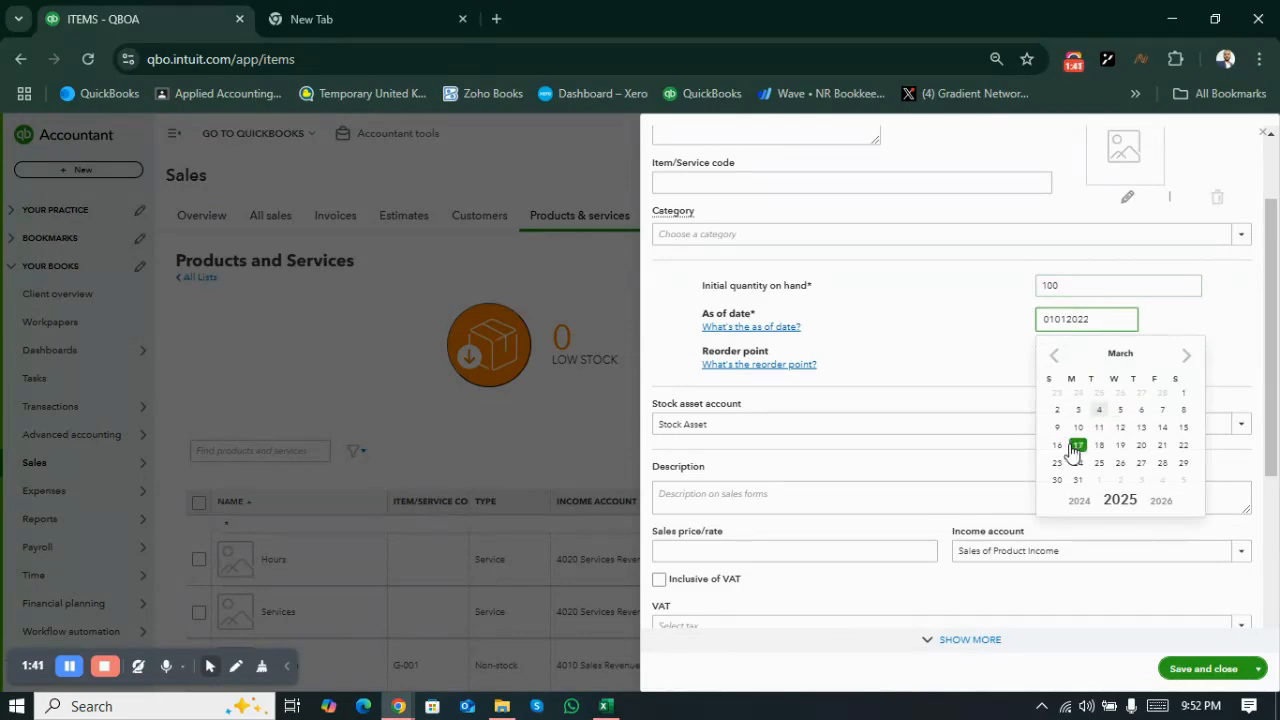
left_click(1079, 501)
left_click(1079, 501)
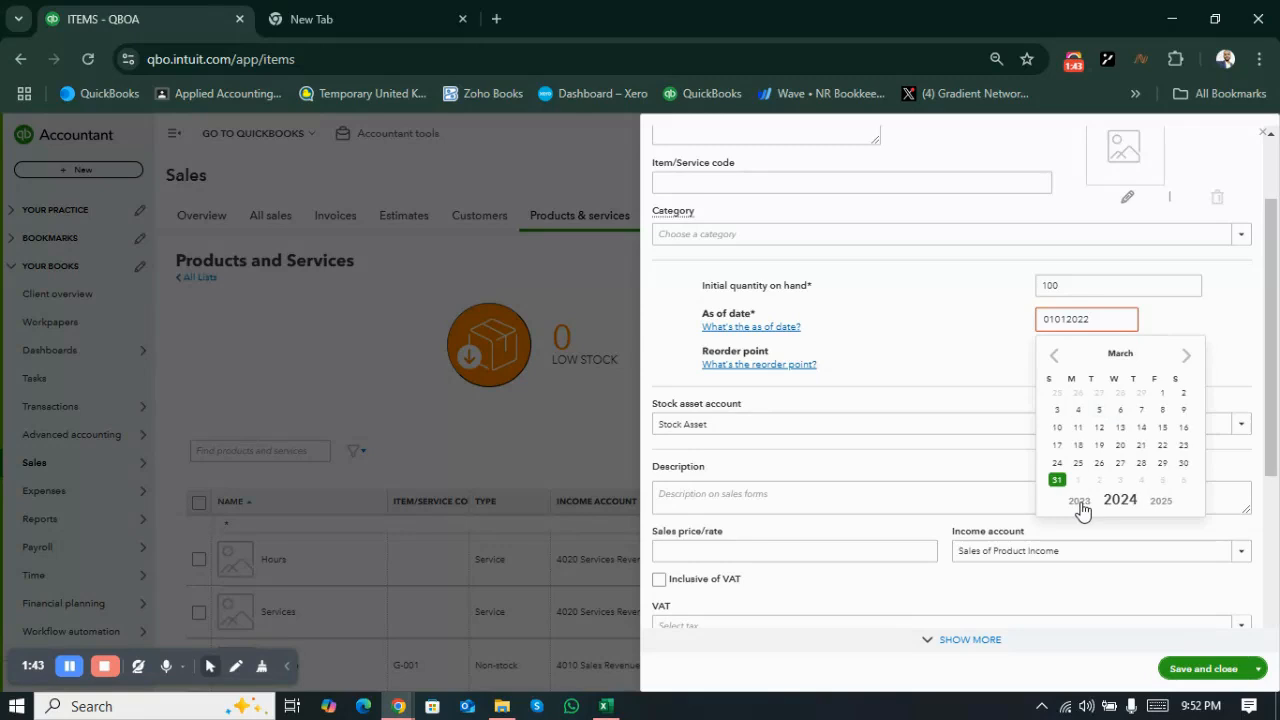
left_click(1079, 501)
left_click(1077, 501)
left_click(1057, 357)
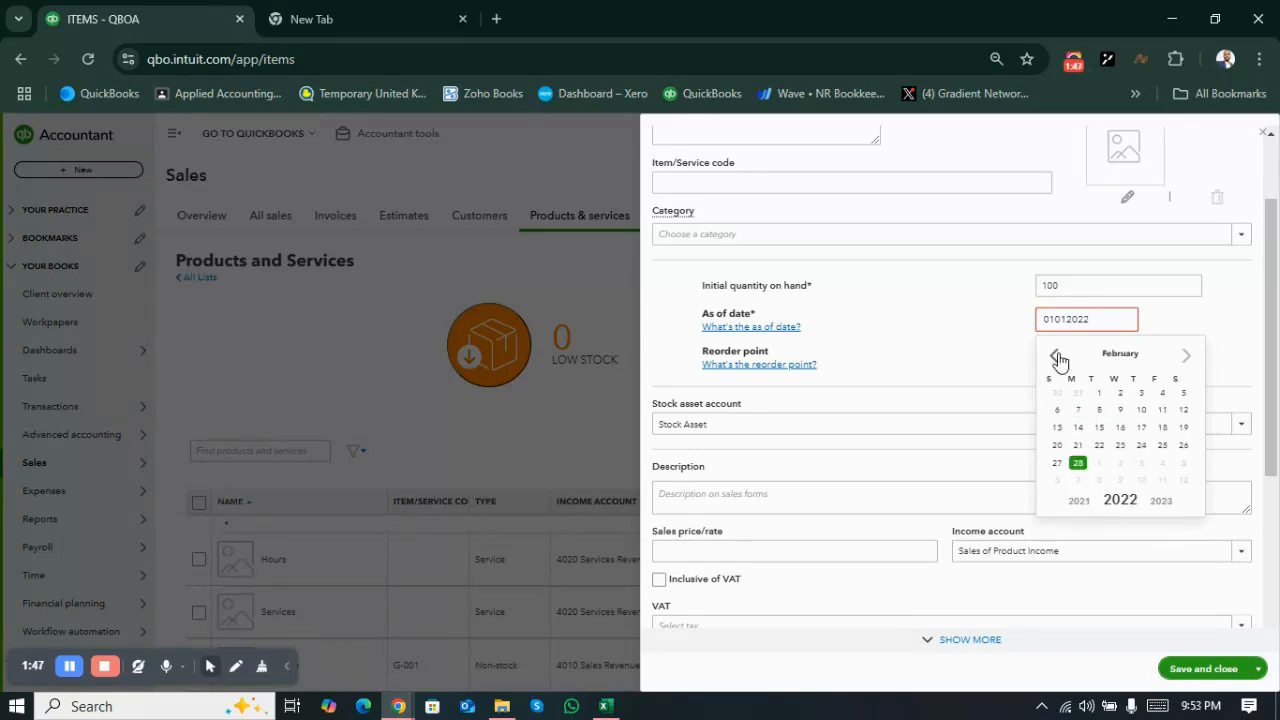
left_click(1057, 357)
left_click(1182, 396)
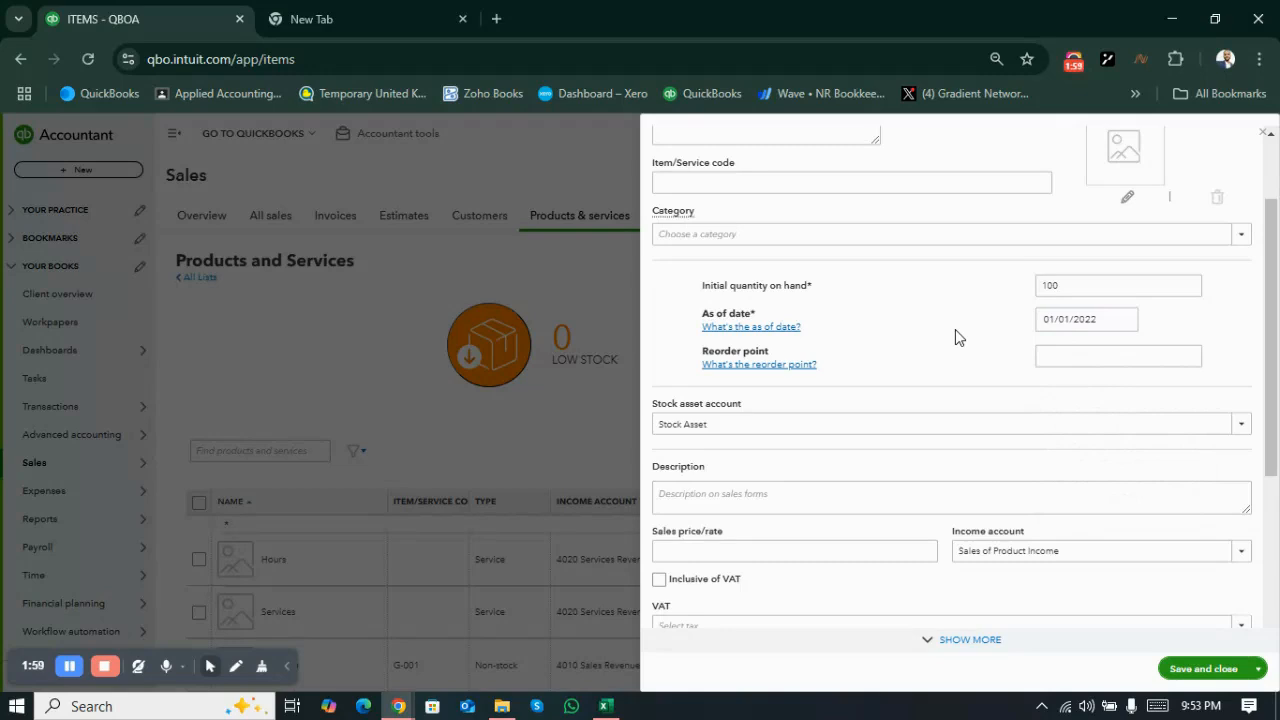
Step: Check the opening balance row in the Excel workbook again and set the stock item's reorder point to 50
key("alt+Tab")
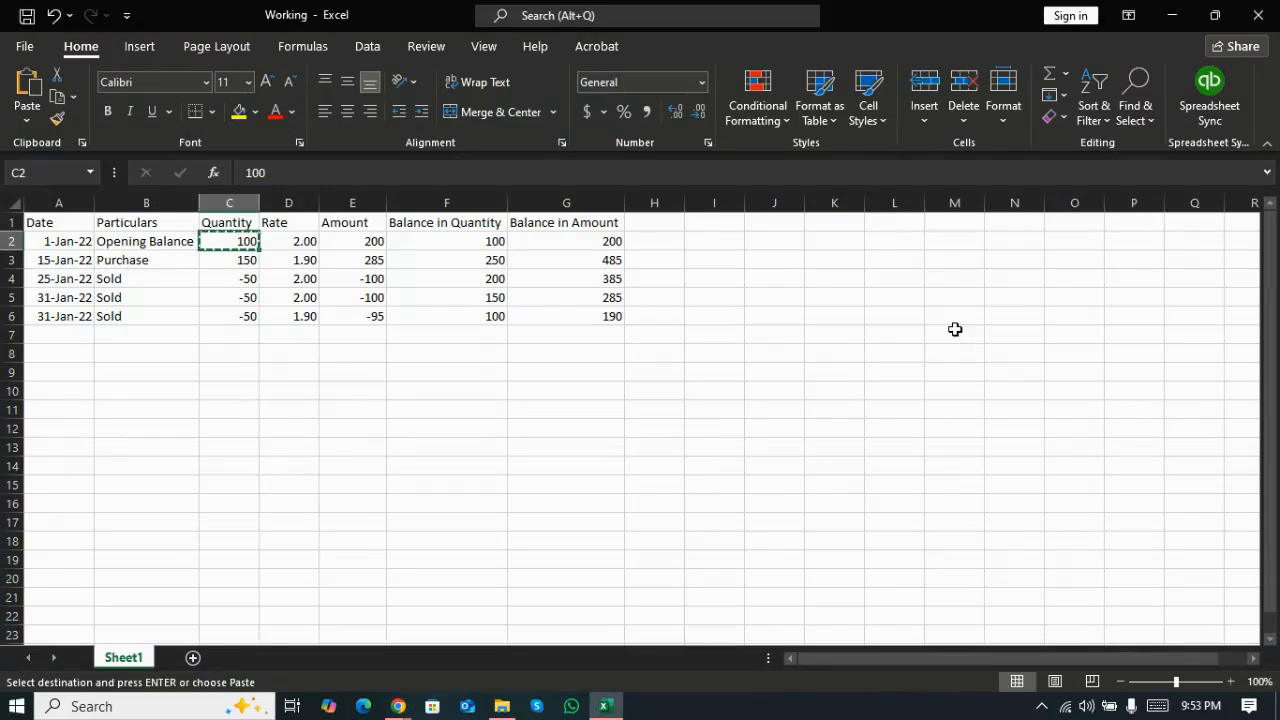
key("alt+Tab")
left_click(1079, 358)
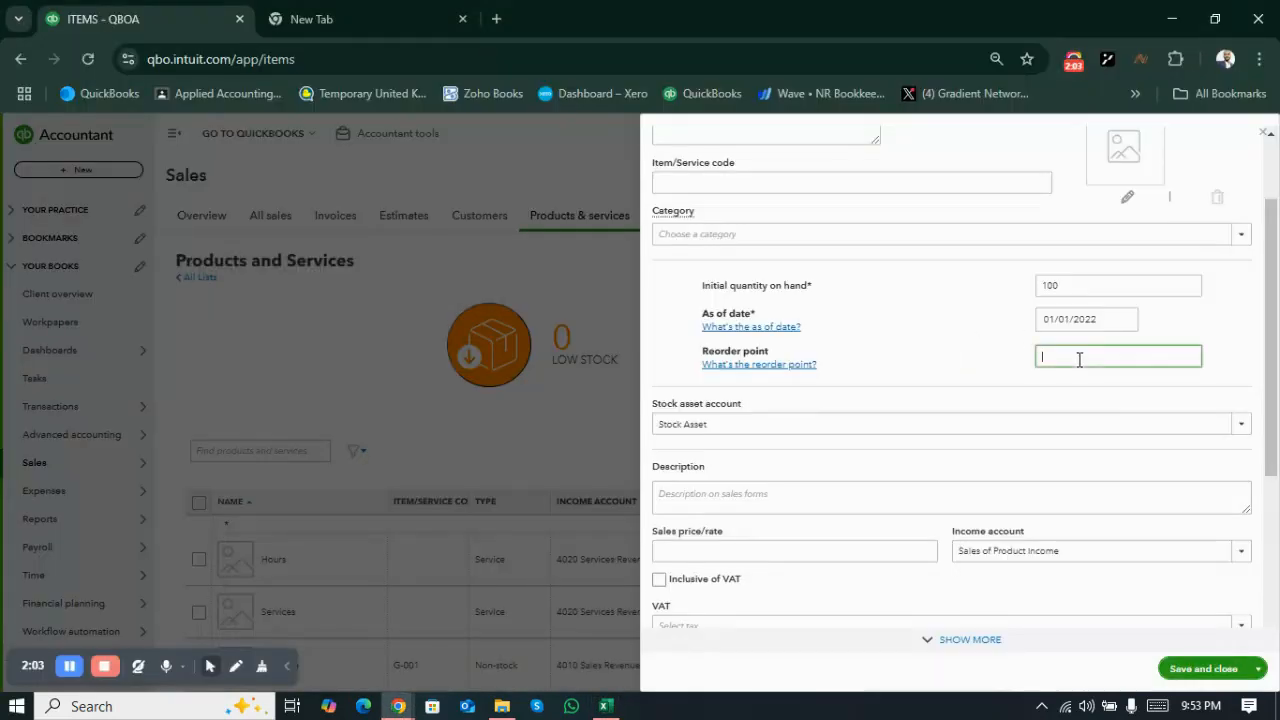
type("50")
left_click(950, 331)
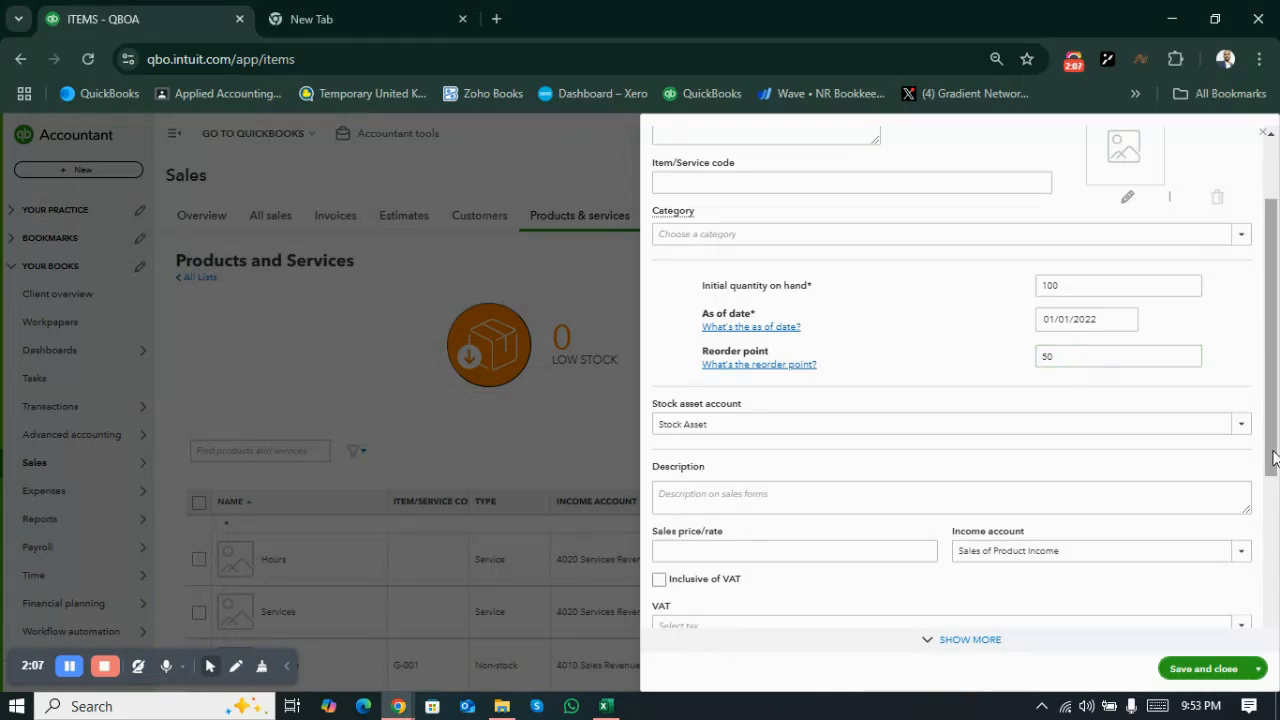
Step: Create a current asset account of detail type Stock named Inventory- Hard Disk, numbered 1111, as the item's stock asset account
left_click_drag(1276, 458, 1276, 528)
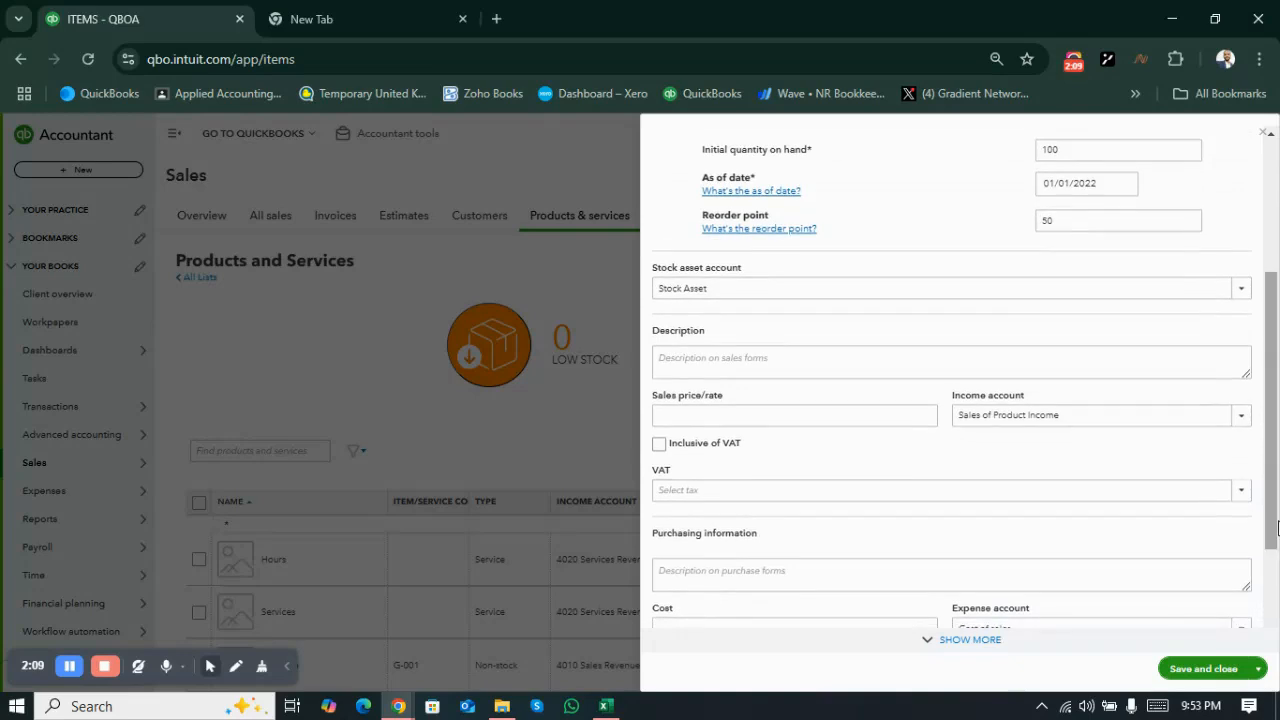
left_click(1240, 300)
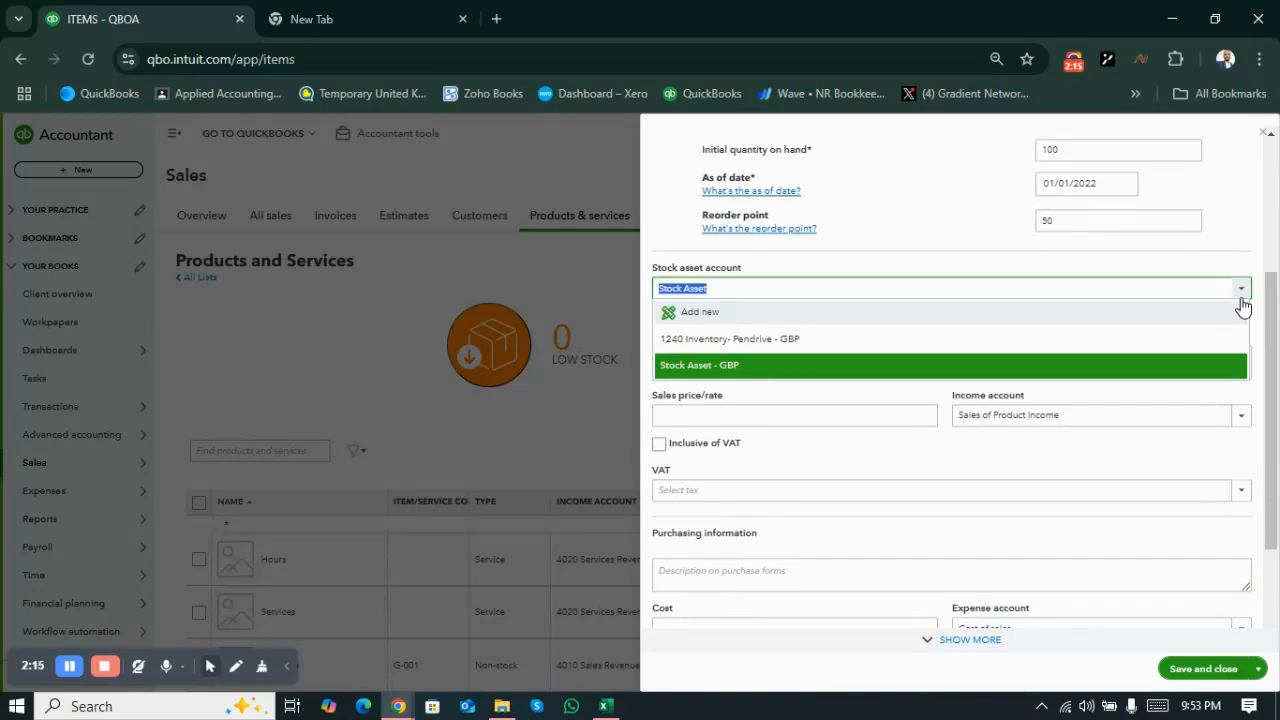
left_click(736, 313)
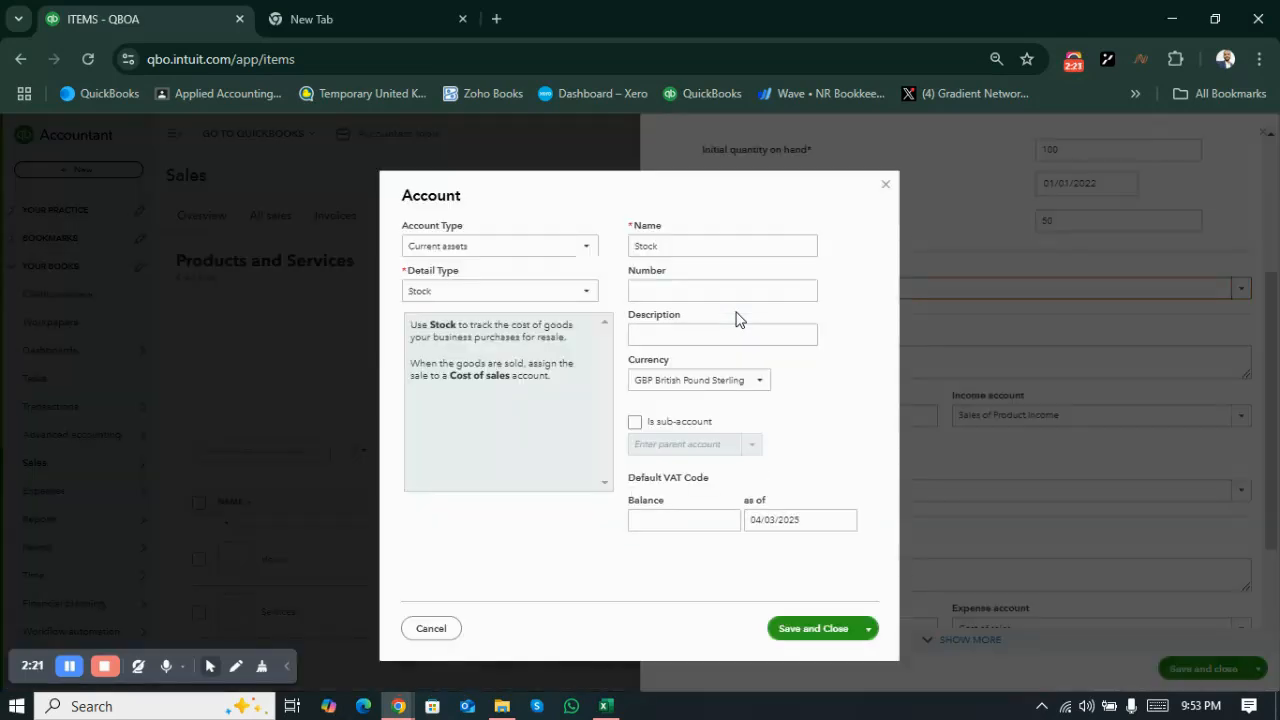
double_click(716, 249)
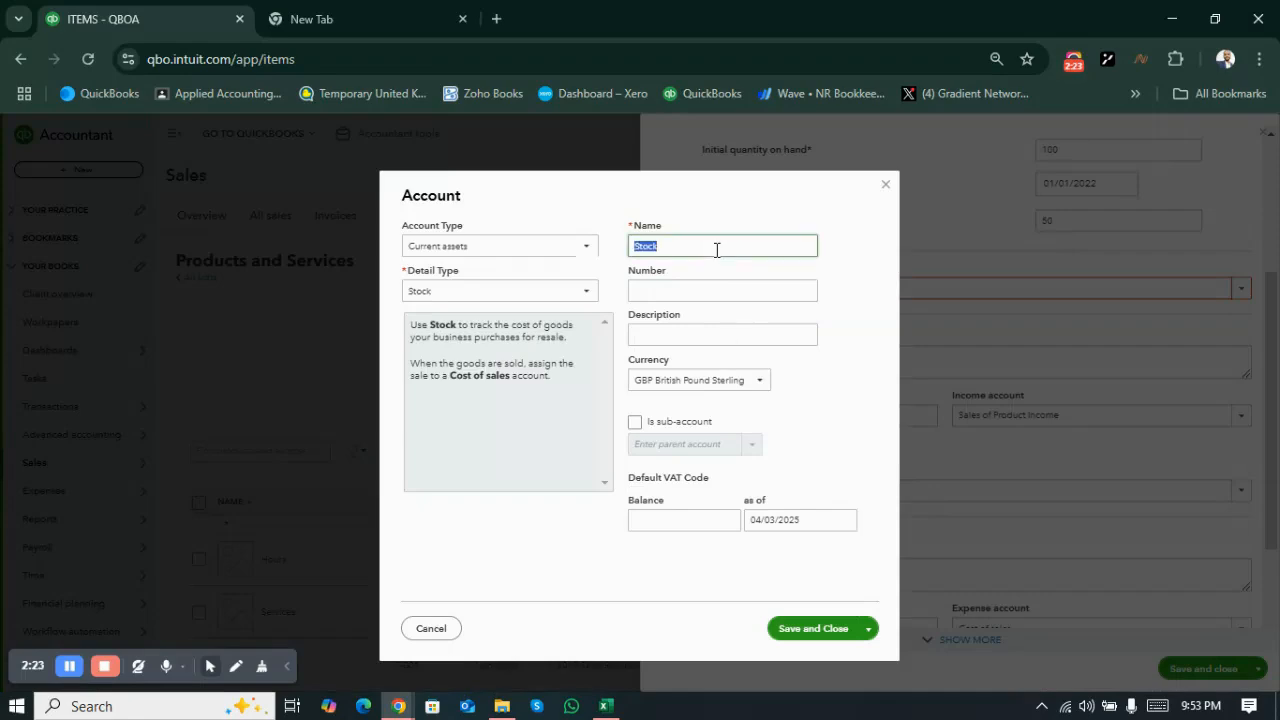
type("Invento")
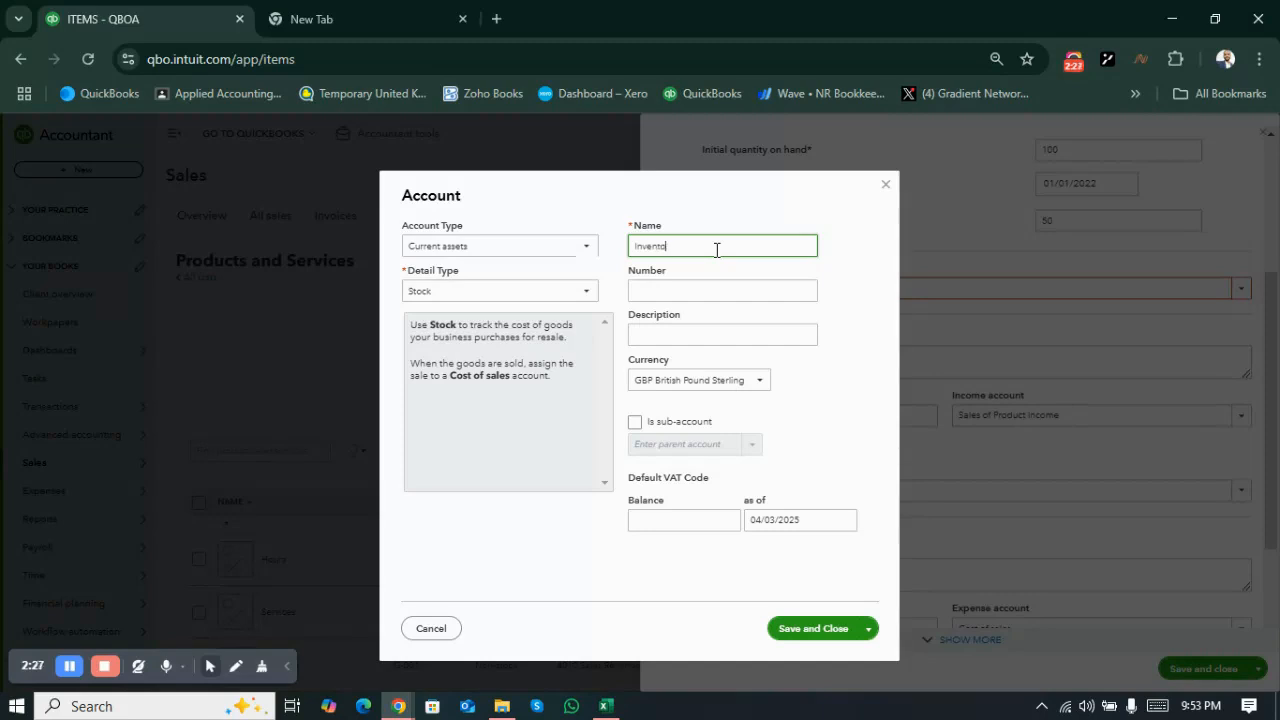
type("ry- Hard Disk")
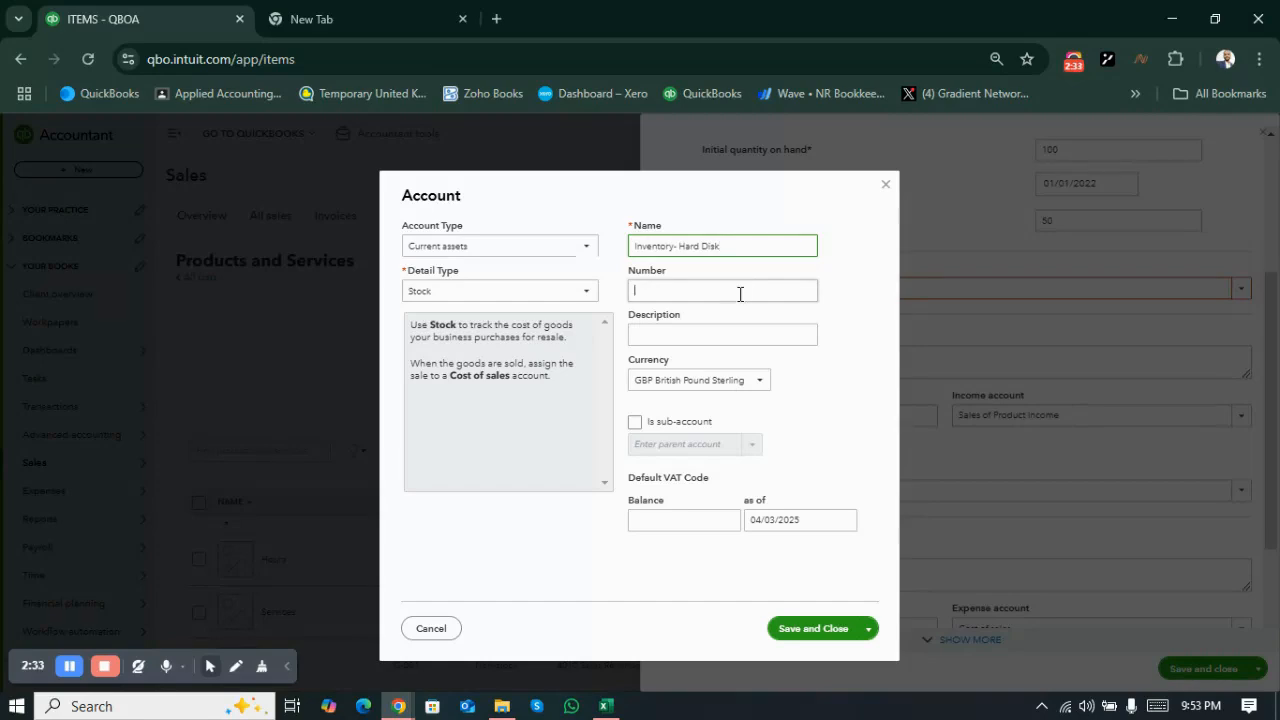
left_click(740, 293)
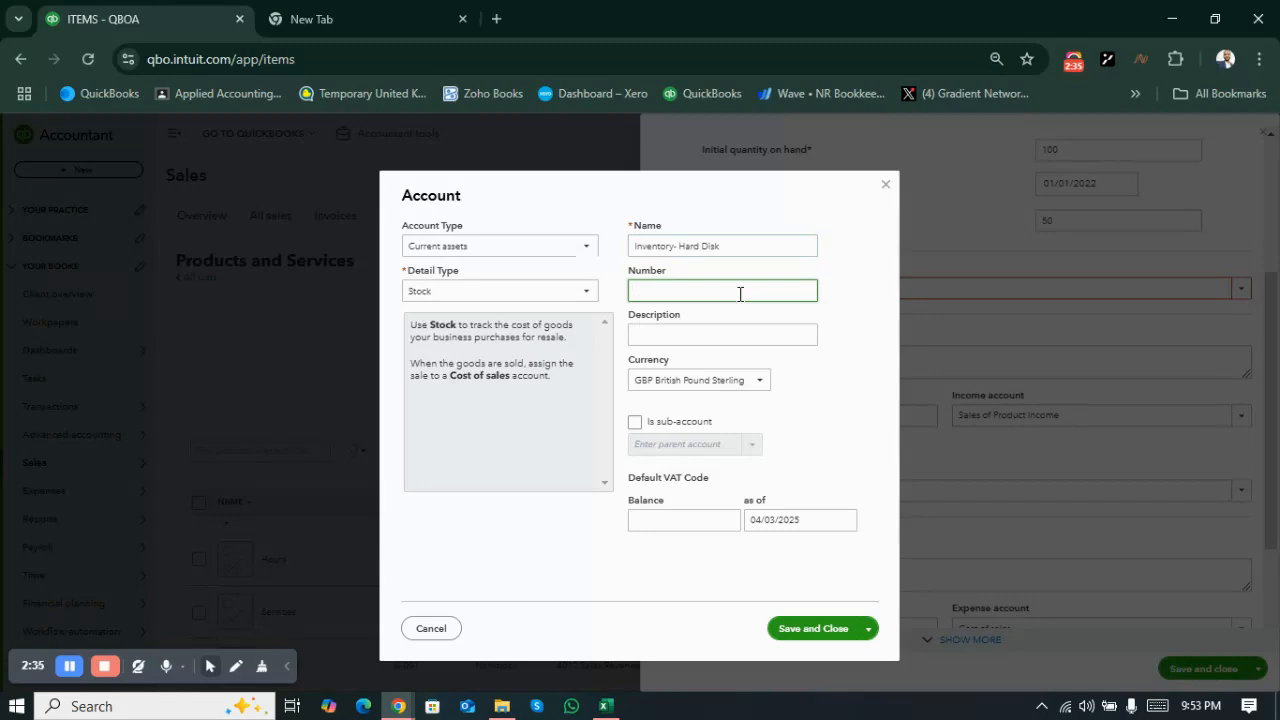
type("1111")
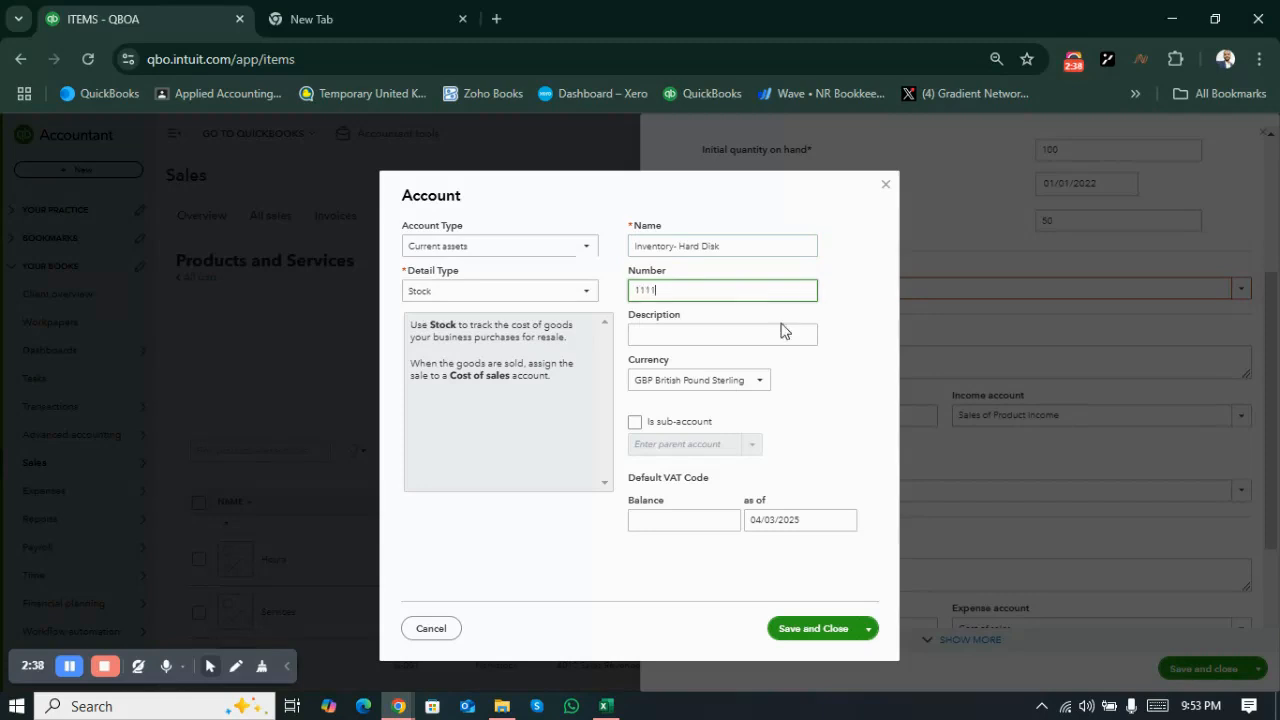
left_click(836, 387)
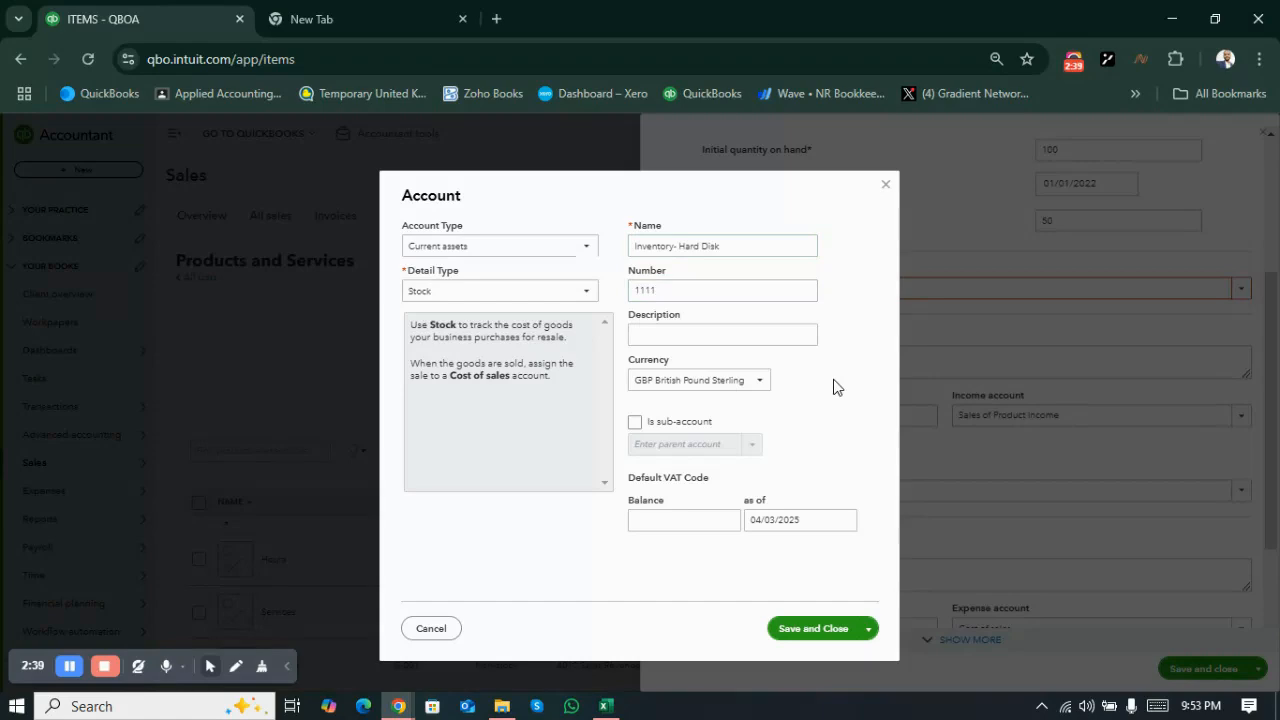
left_click(807, 627)
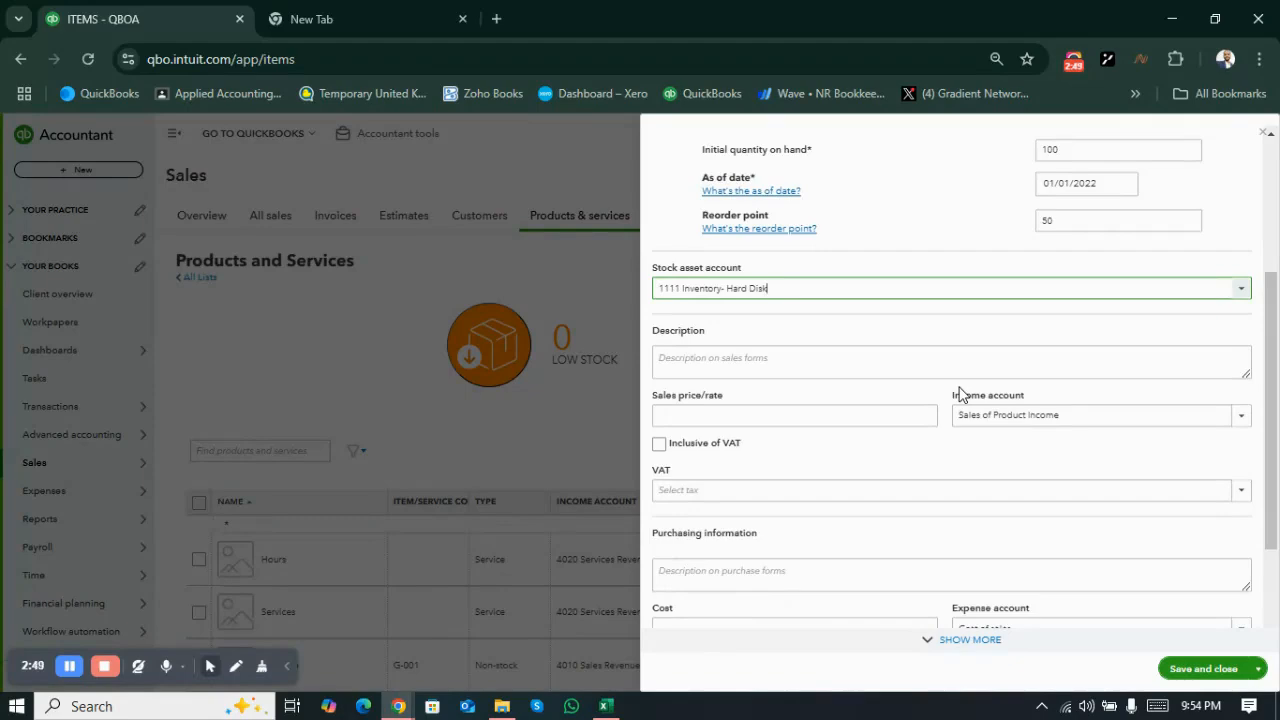
Step: Set the stock item's income account to 4010 Sales Revenue and review the available VAT rates
left_click(1247, 428)
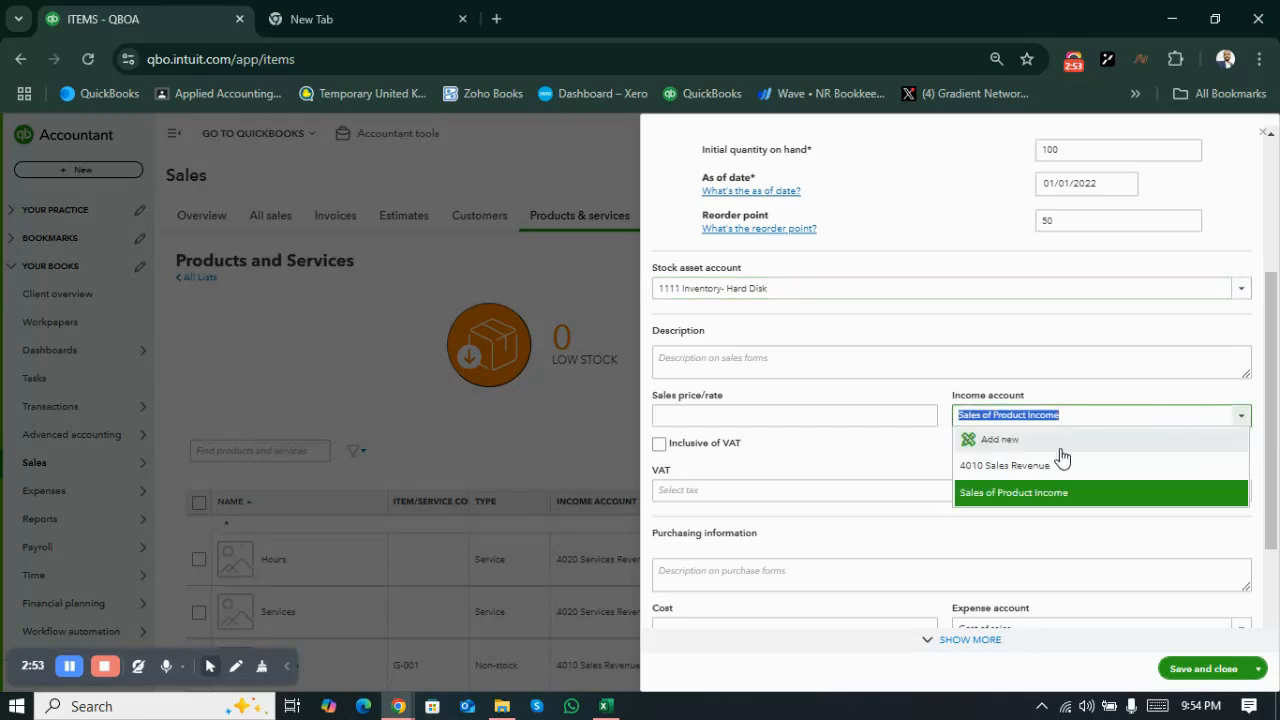
left_click(1024, 468)
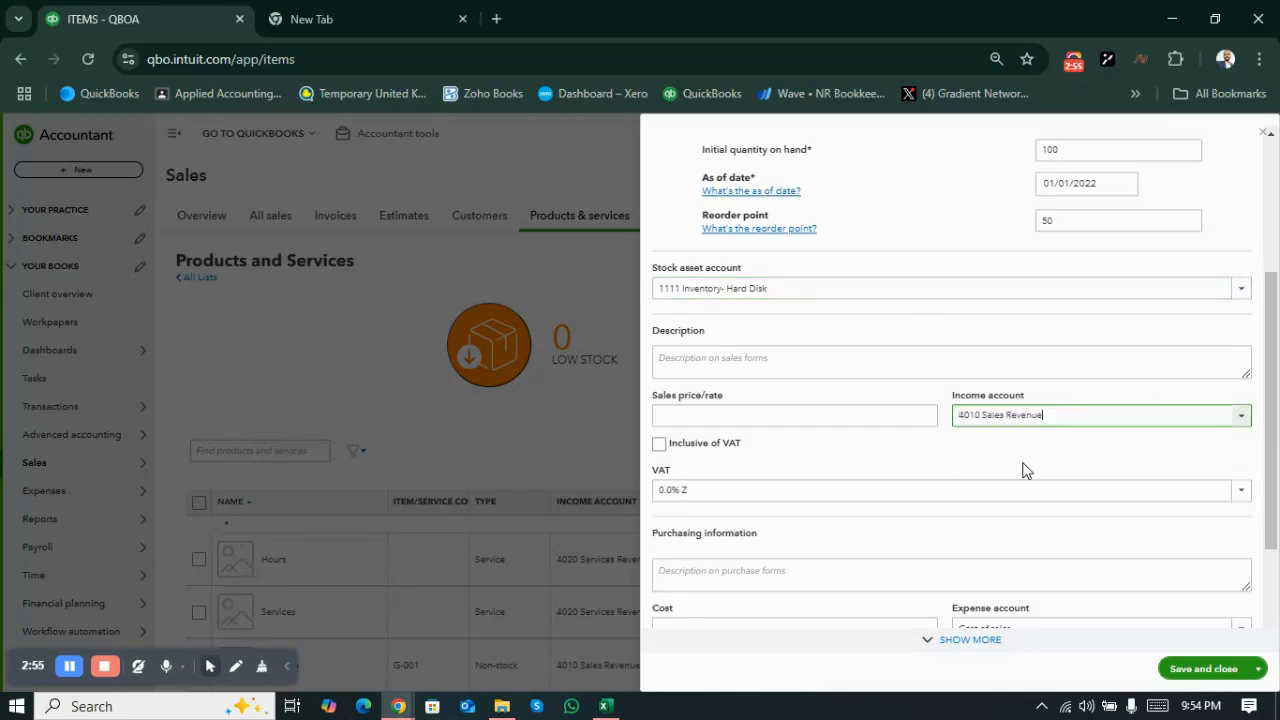
left_click_drag(1273, 334, 1273, 393)
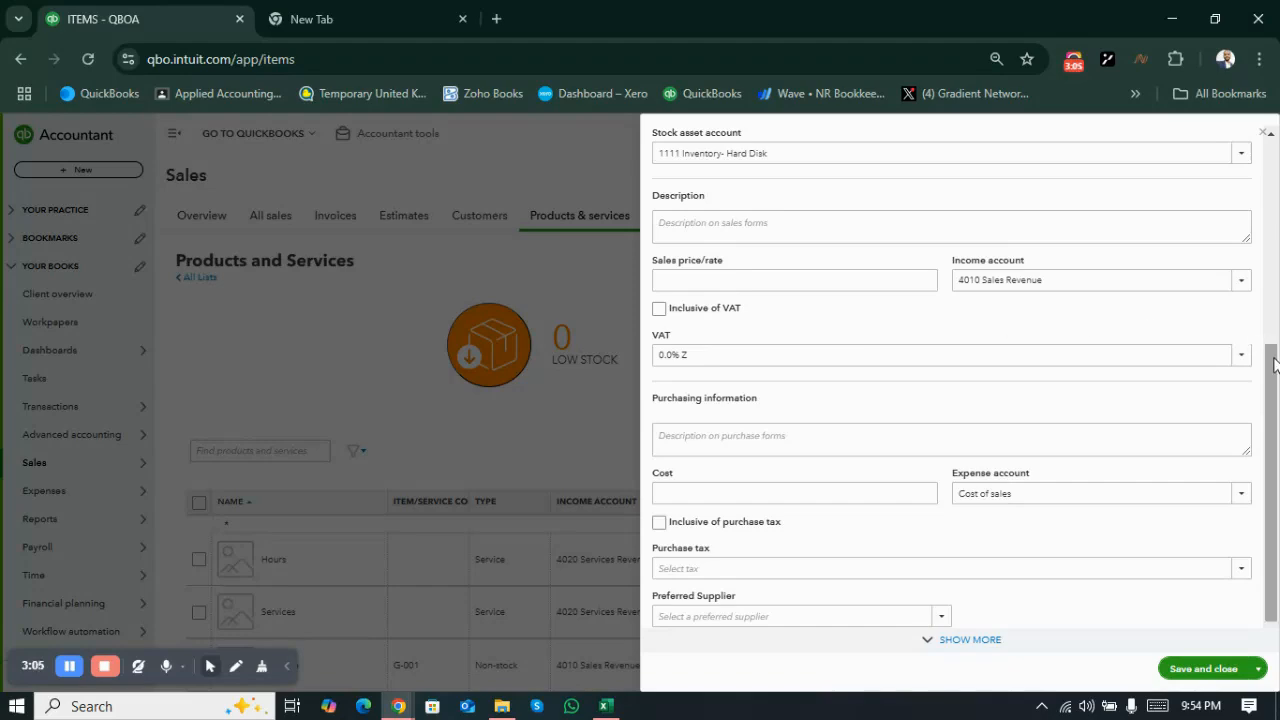
left_click(1240, 355)
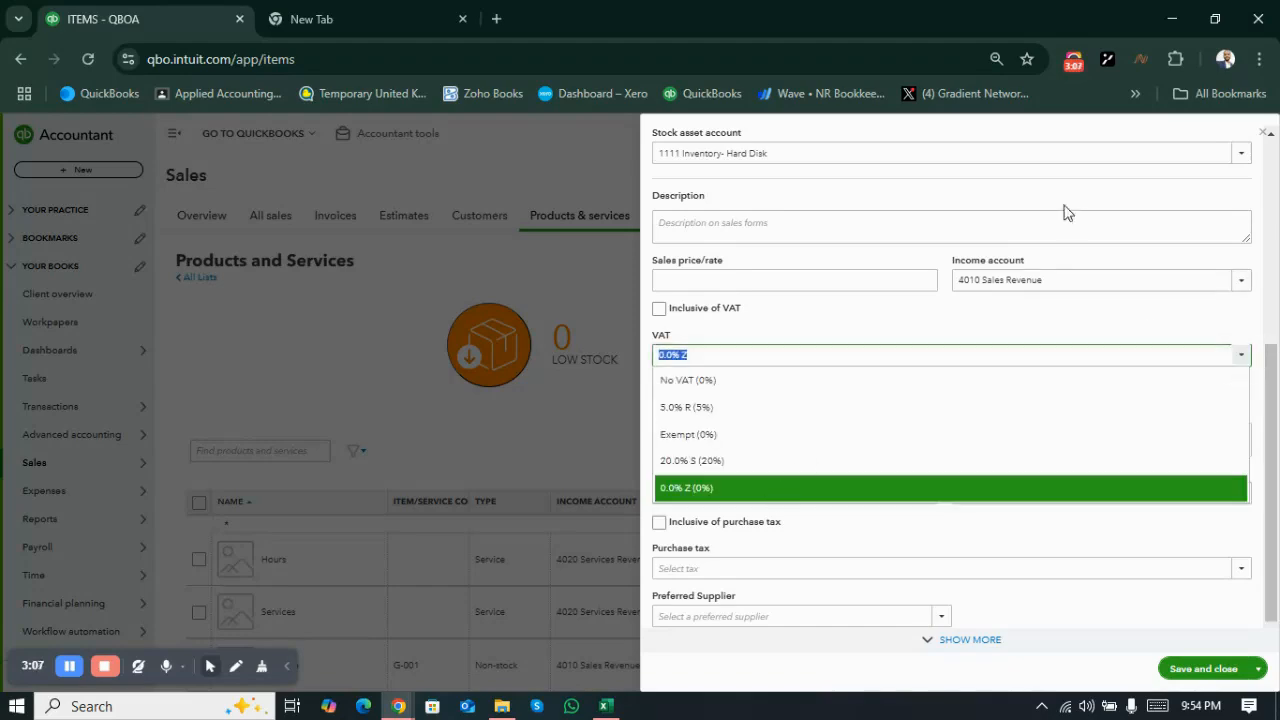
left_click(1057, 324)
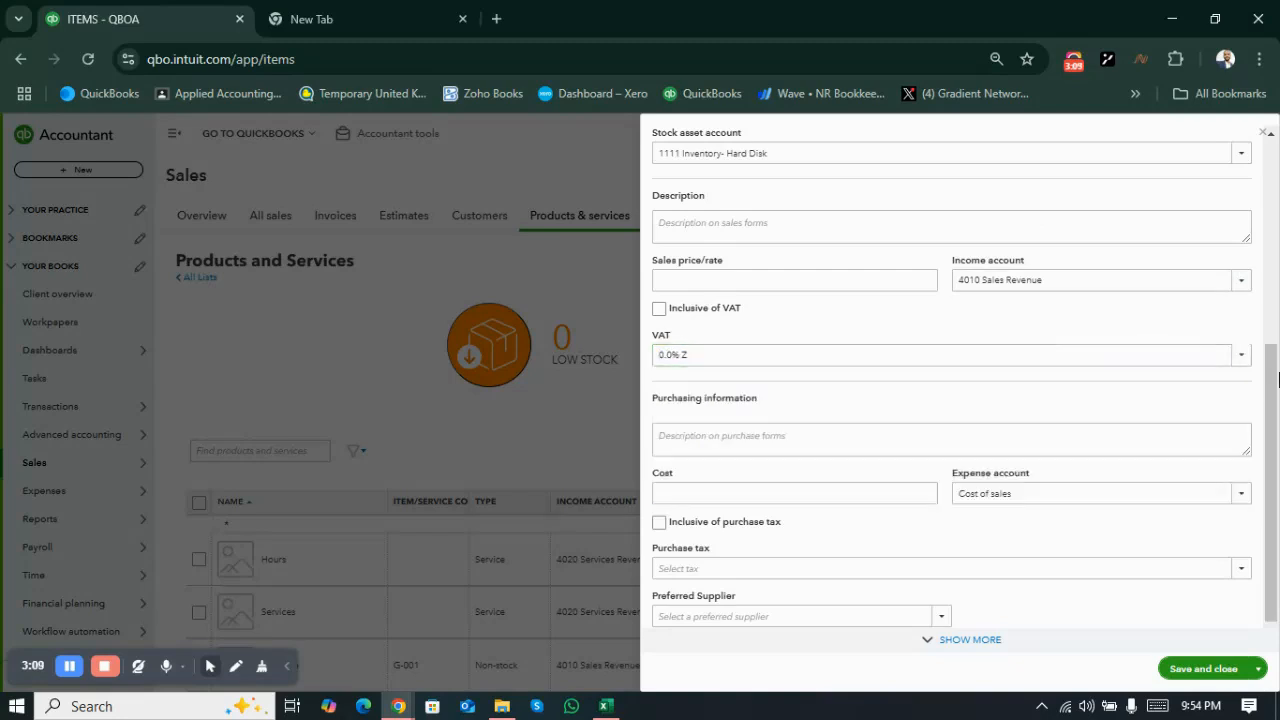
left_click_drag(1279, 390, 1278, 432)
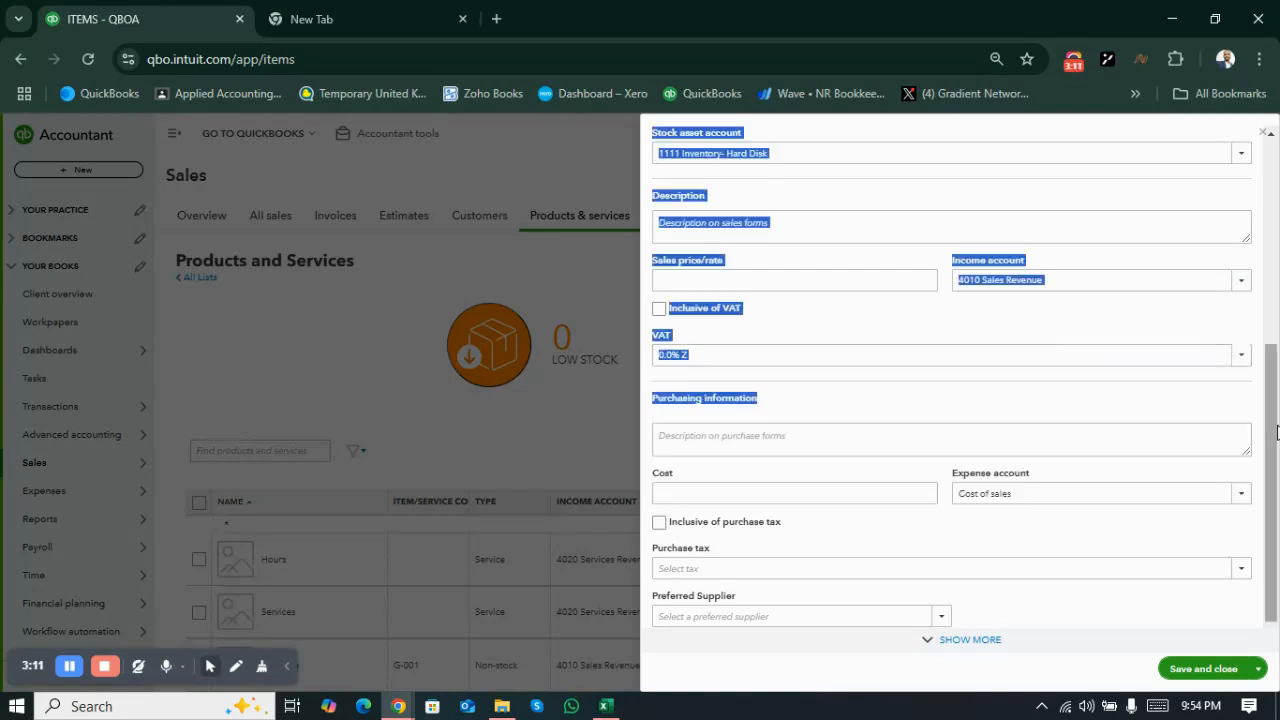
left_click(1218, 413)
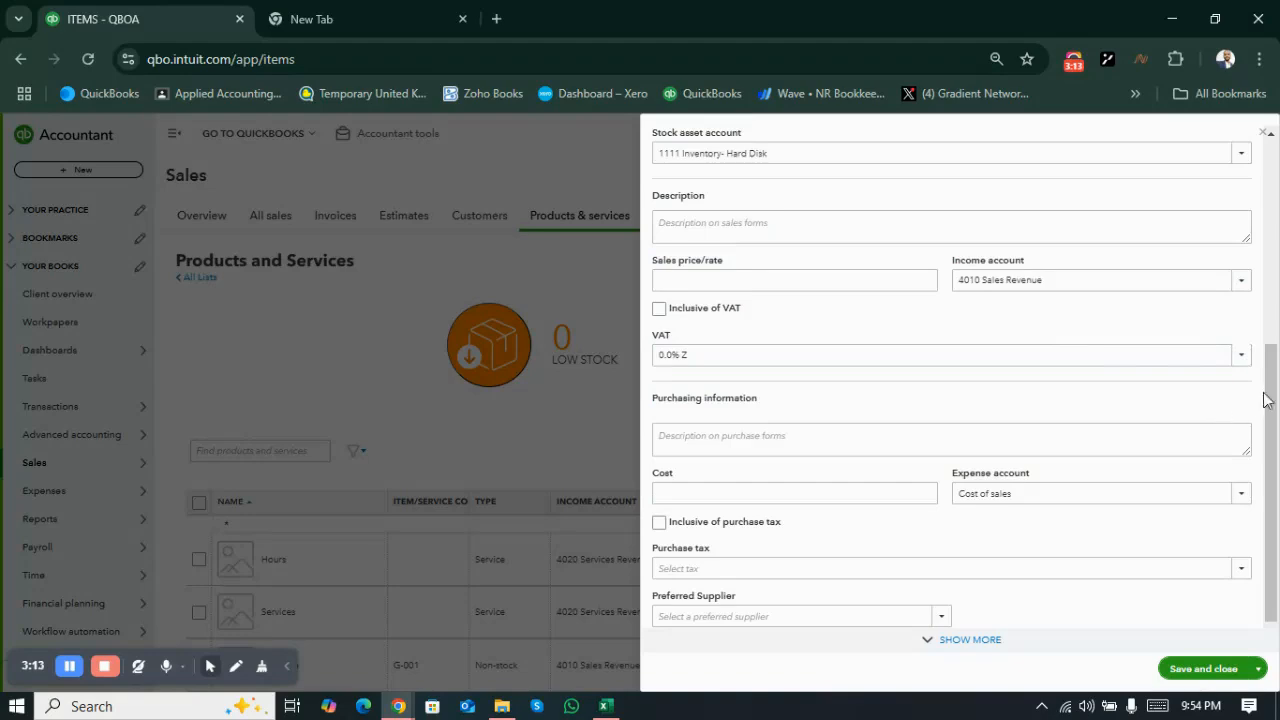
Step: Create a cost of sales account named COGS- Hard disk, numbered 5555, as the stock item's expense account
left_click_drag(1272, 400, 1276, 457)
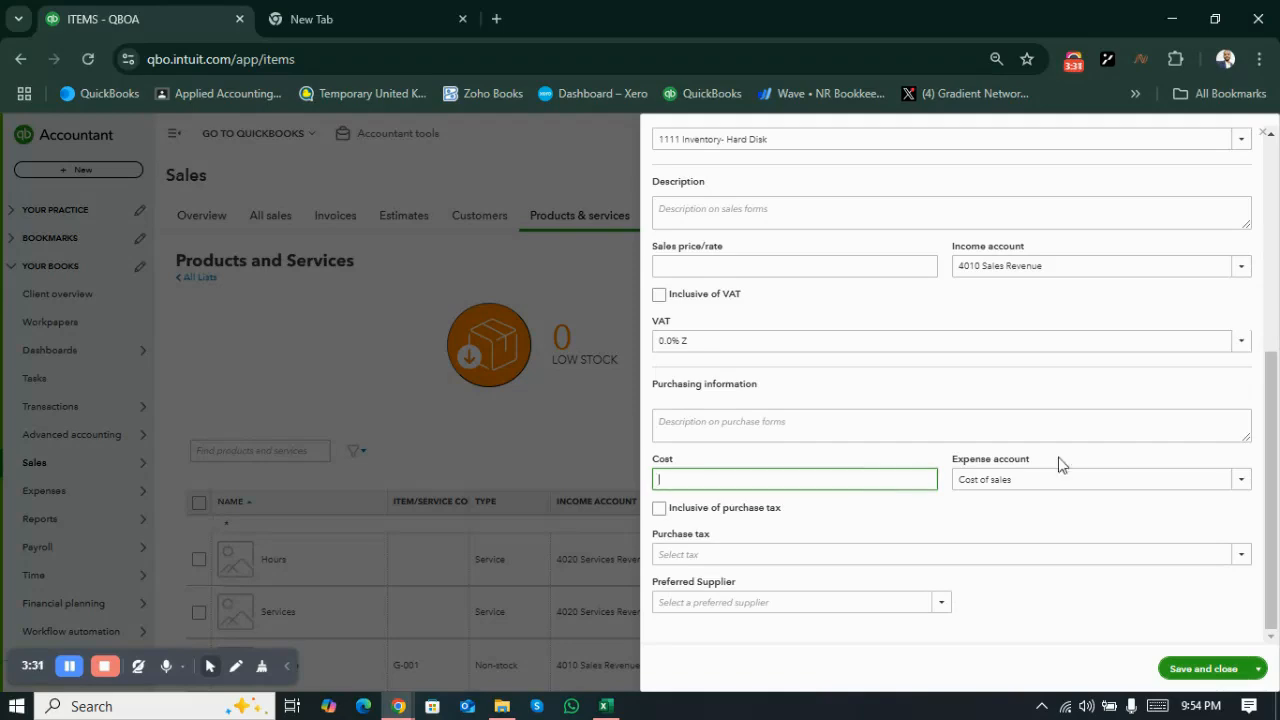
left_click(1240, 485)
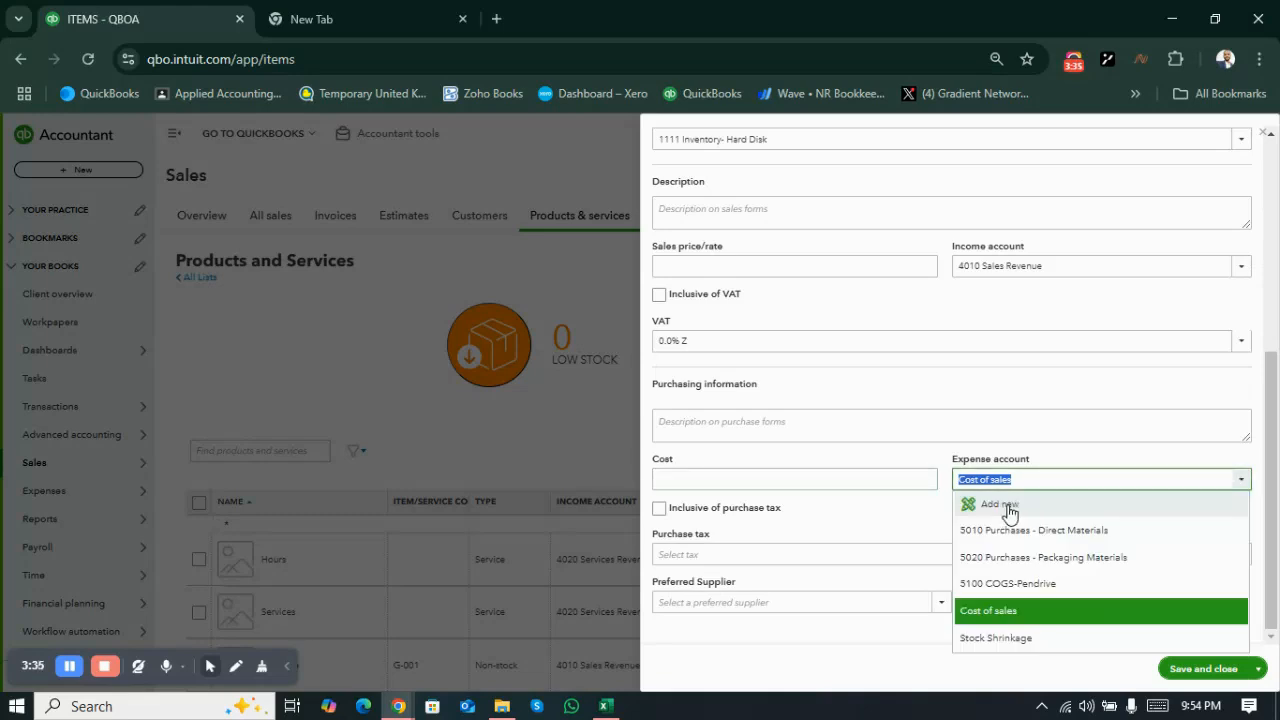
key("BackSpace")
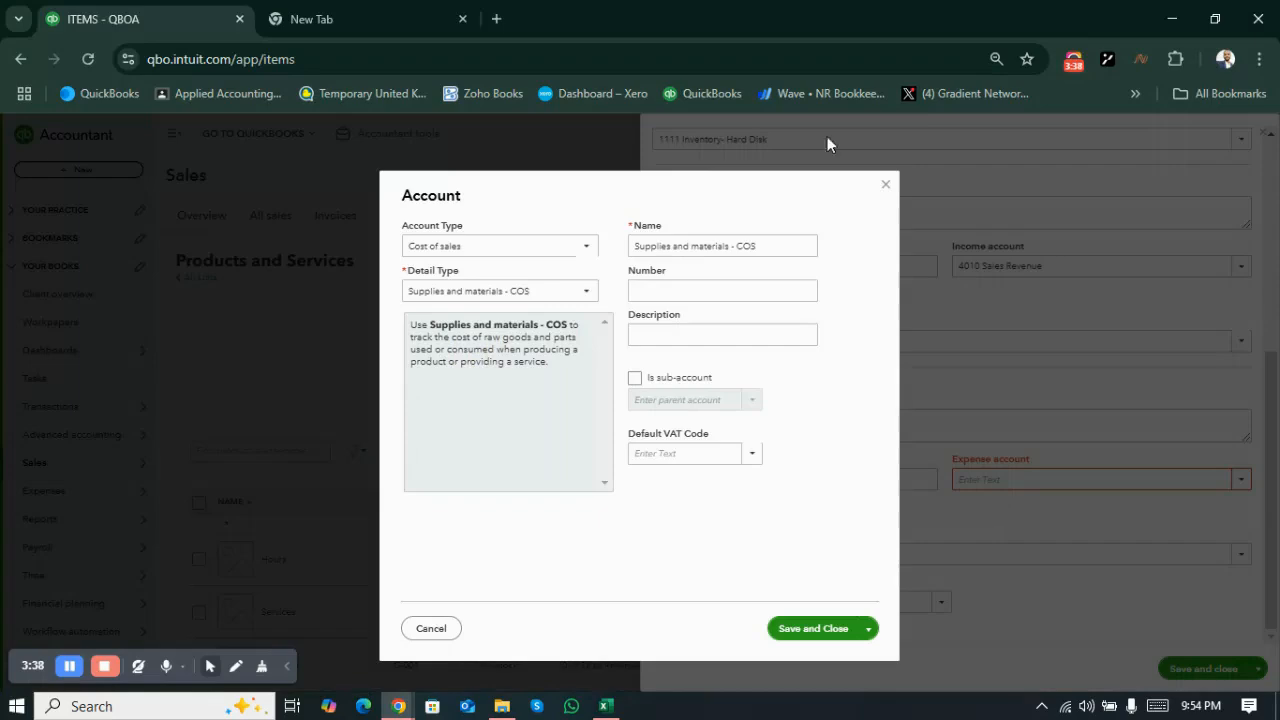
triple_click(770, 247)
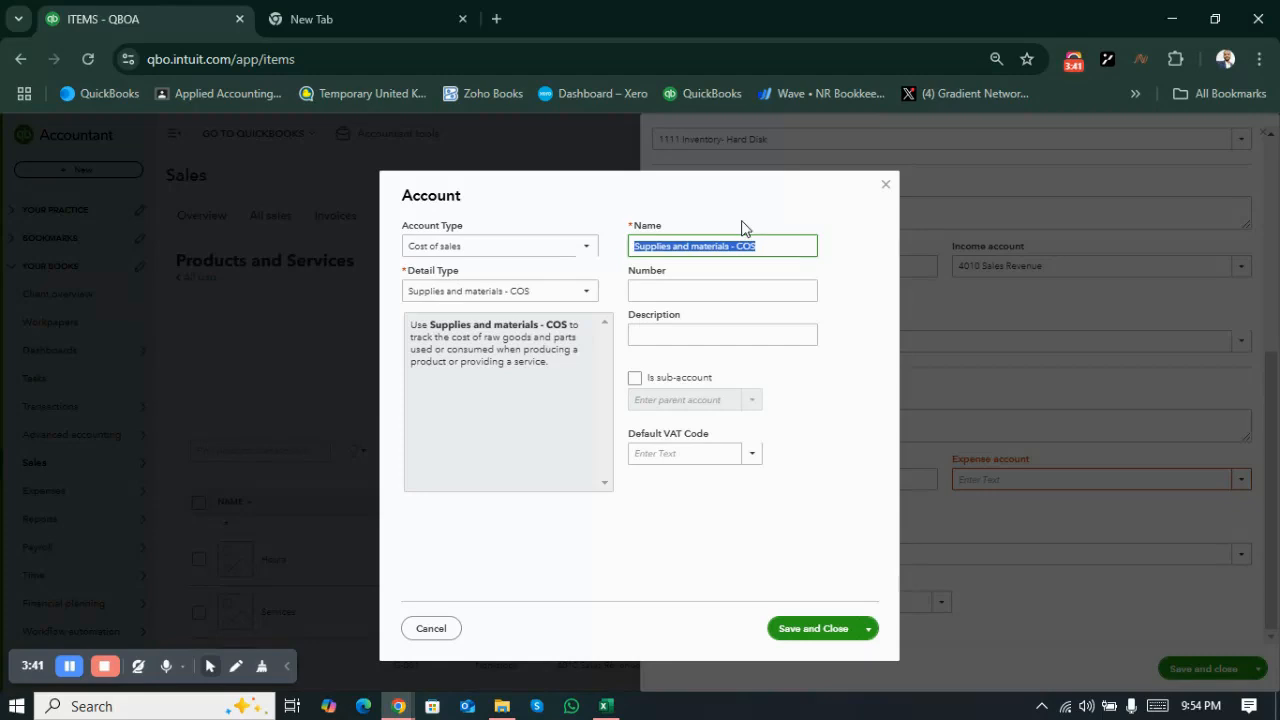
type("COGS")
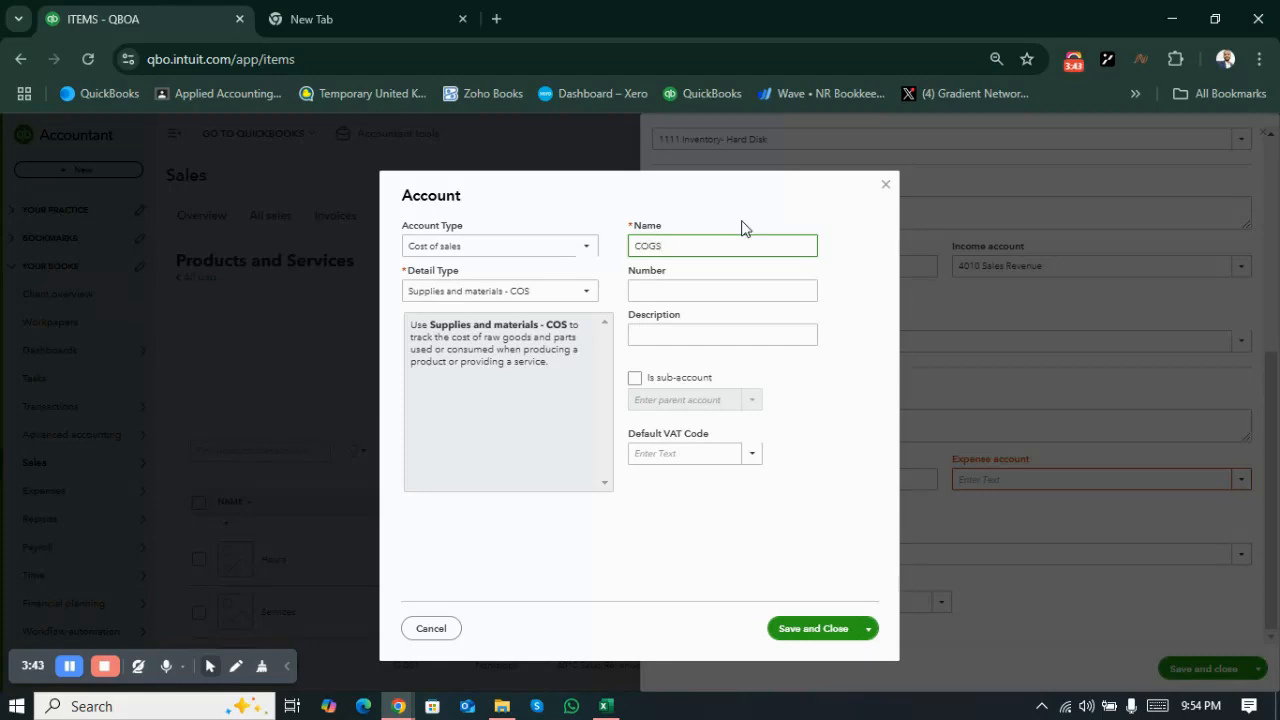
type("_")
type("- Hard")
type(" disk")
left_click(722, 290)
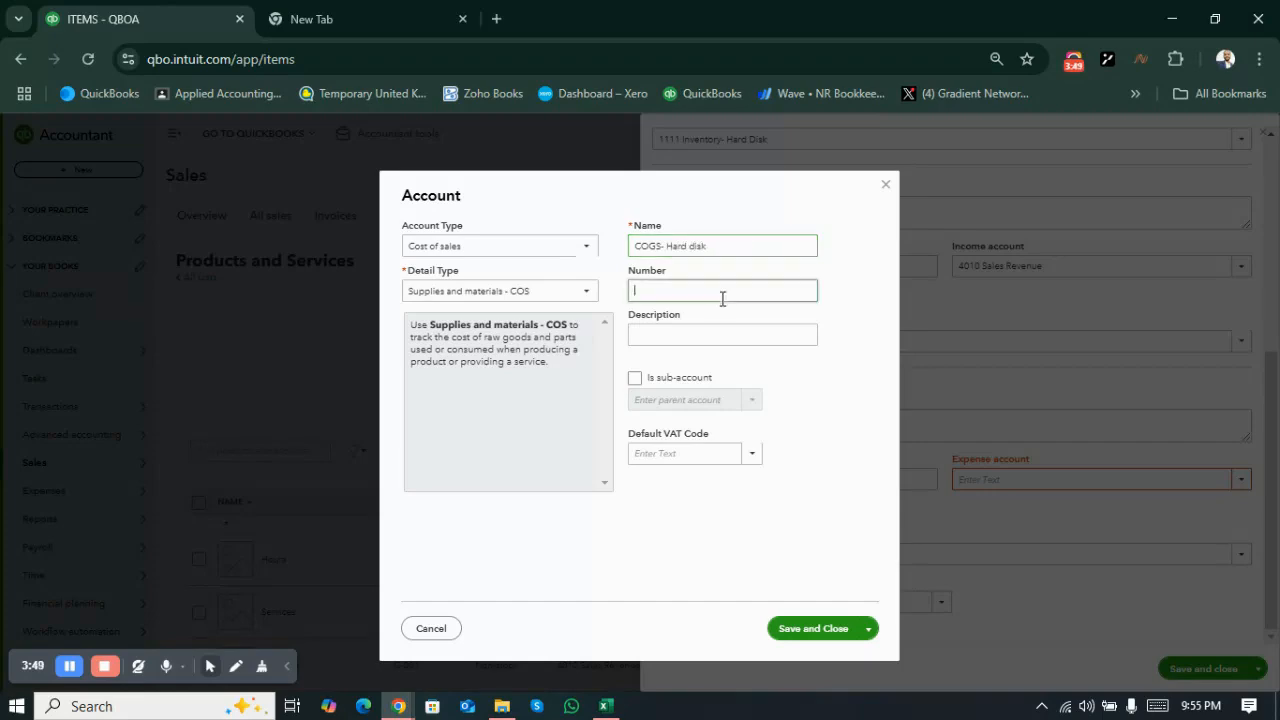
type("5555")
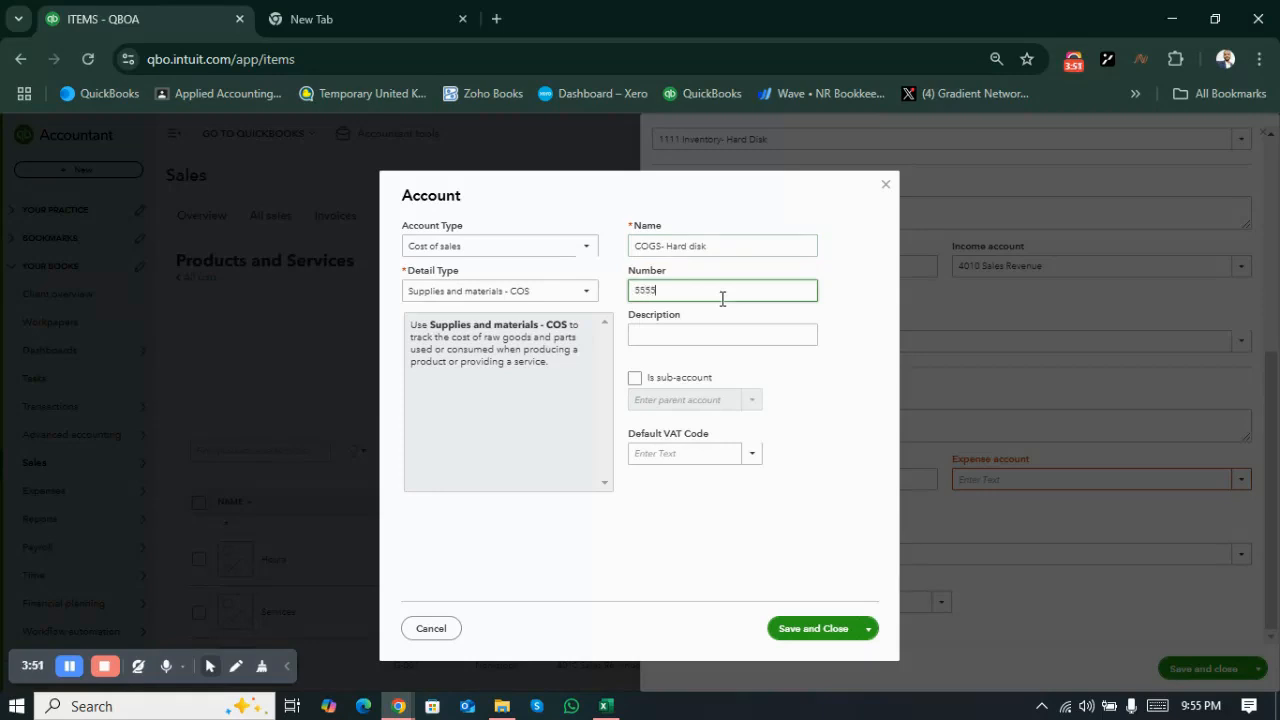
left_click(801, 629)
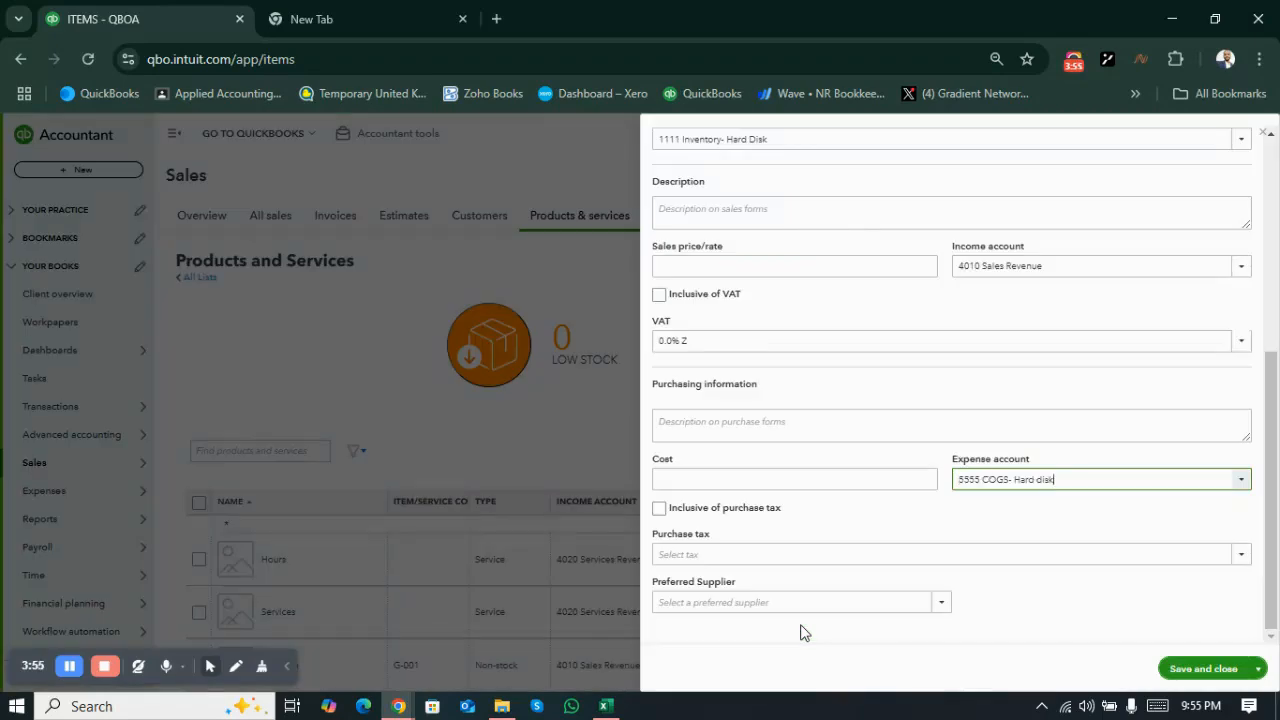
Step: Save the hard disk stock item and look for its entry in the Products and Services list
left_click(1274, 405)
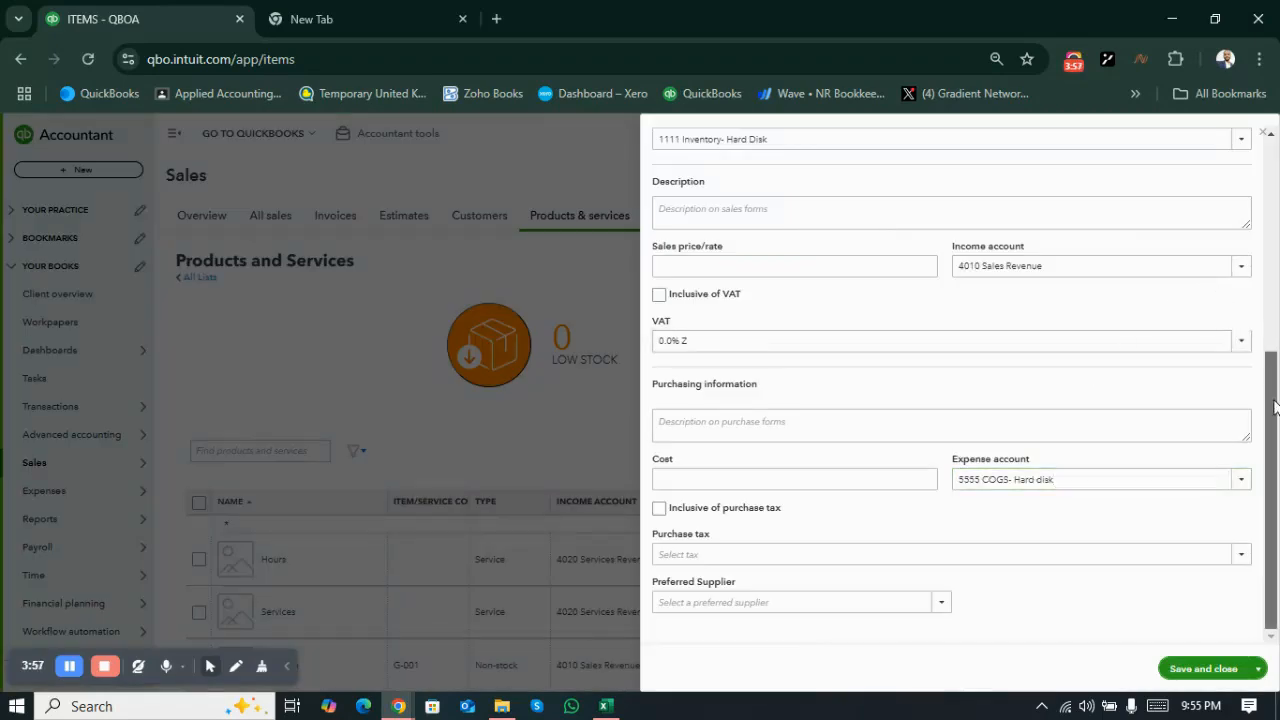
left_click(1203, 669)
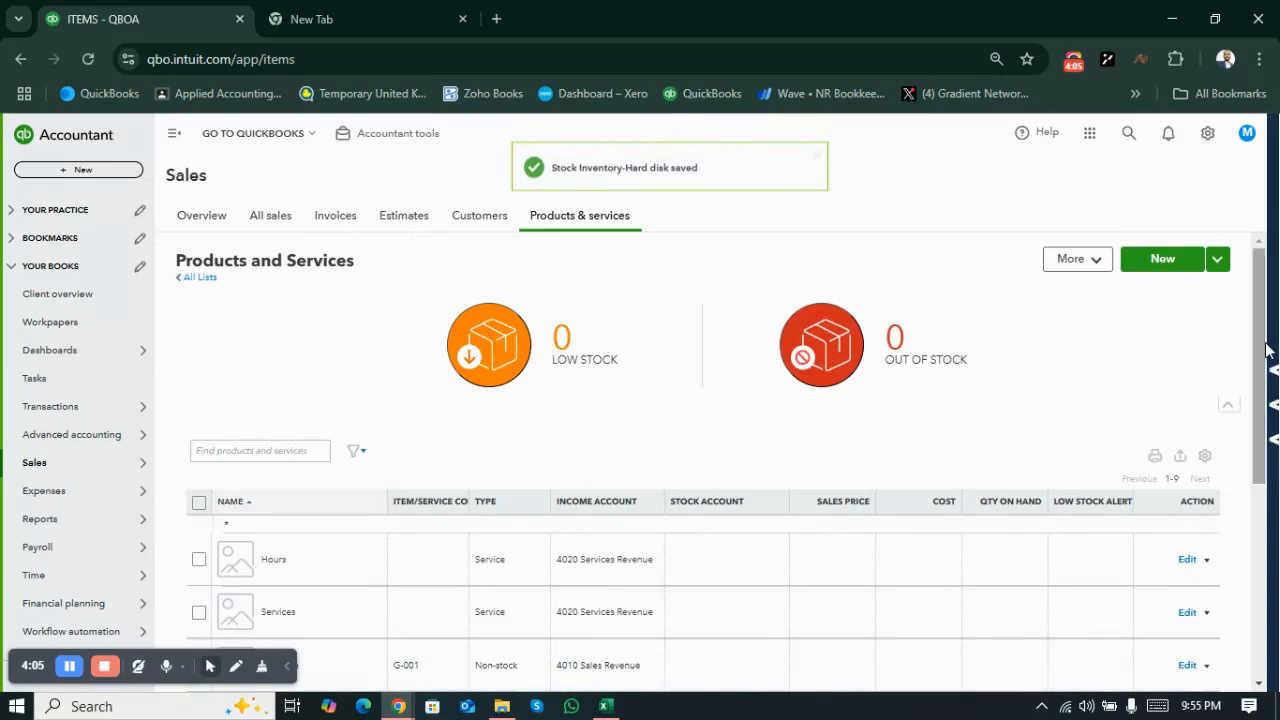
left_click_drag(1263, 357, 1269, 509)
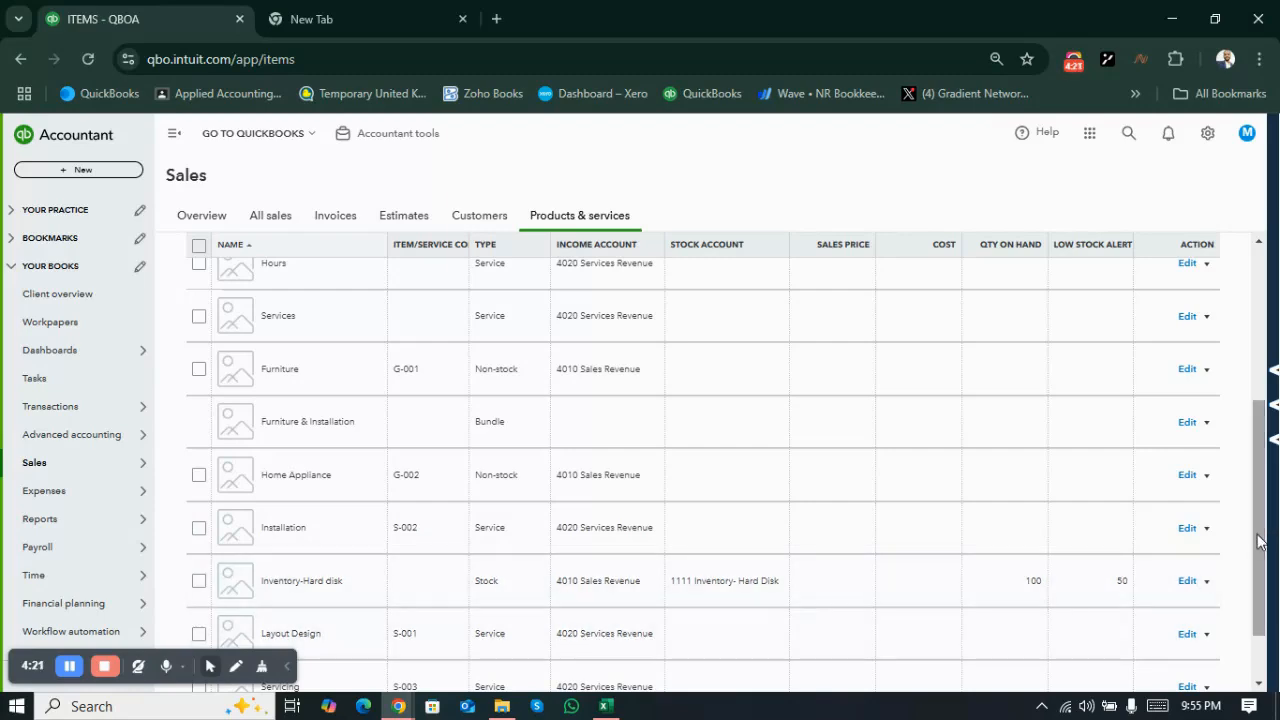
left_click_drag(1260, 540, 1274, 445)
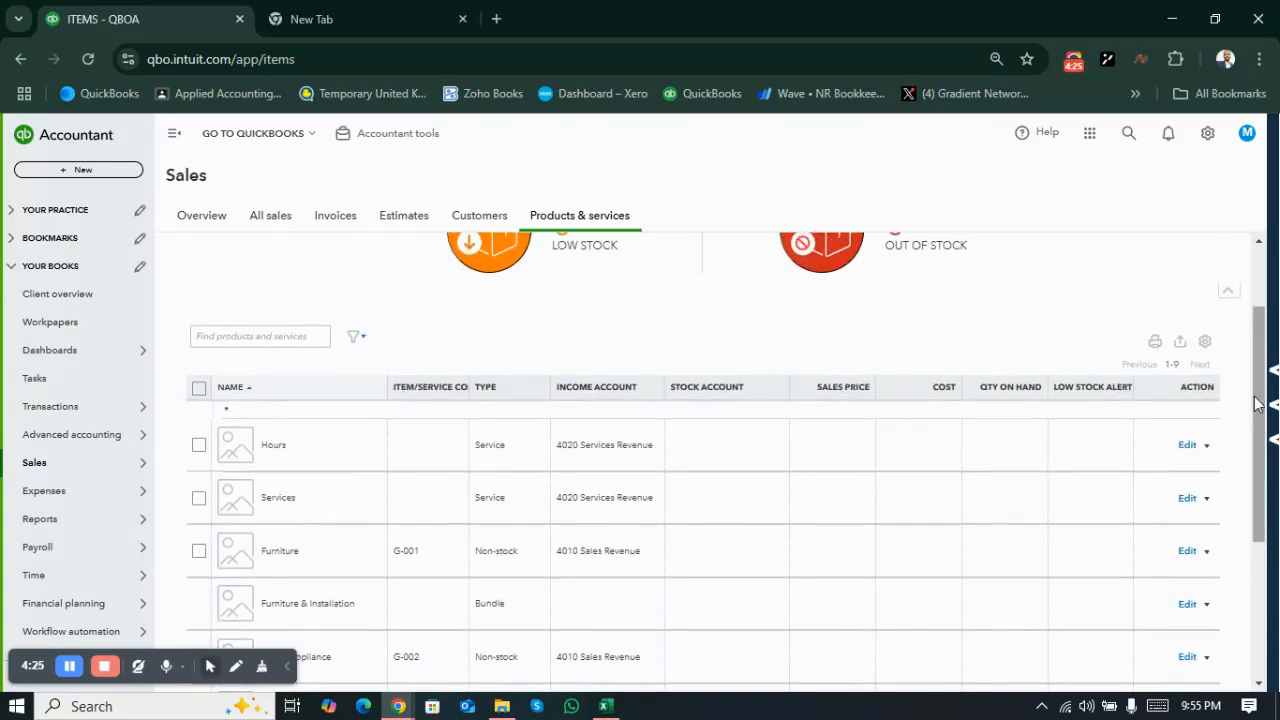
Step: Review the full set of column options for the Products and Services list
left_click(1205, 344)
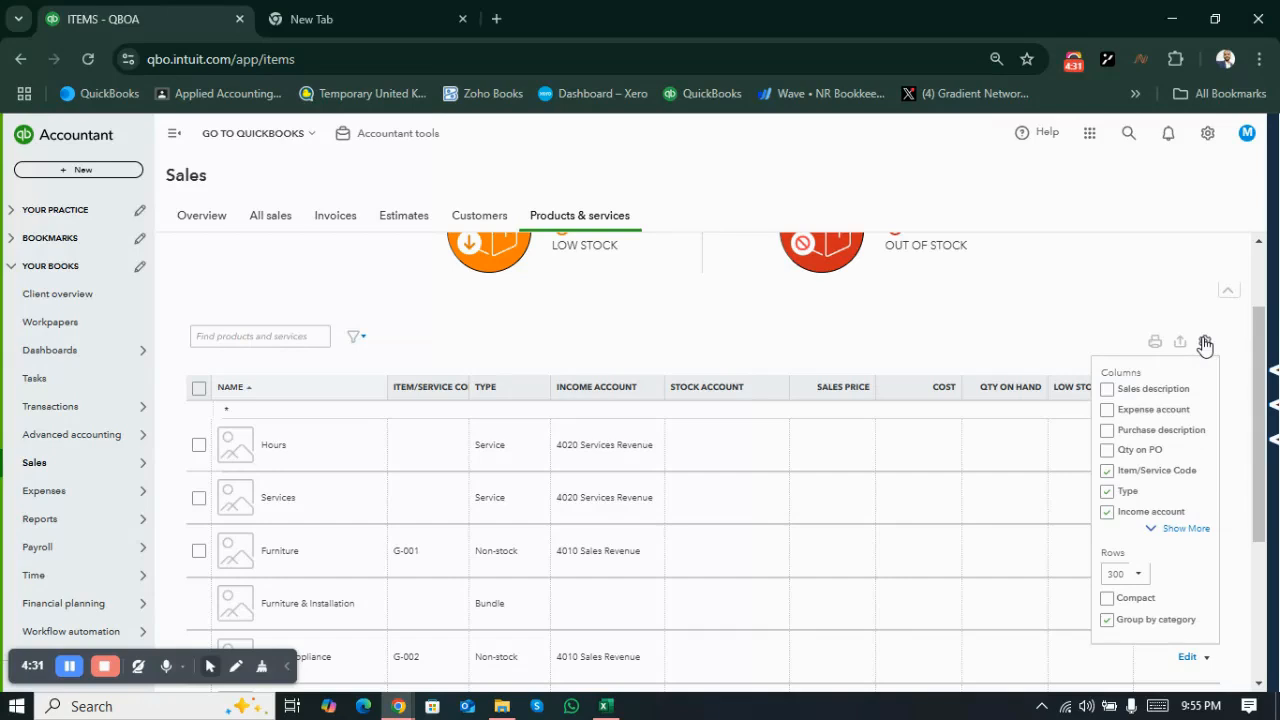
left_click(1185, 530)
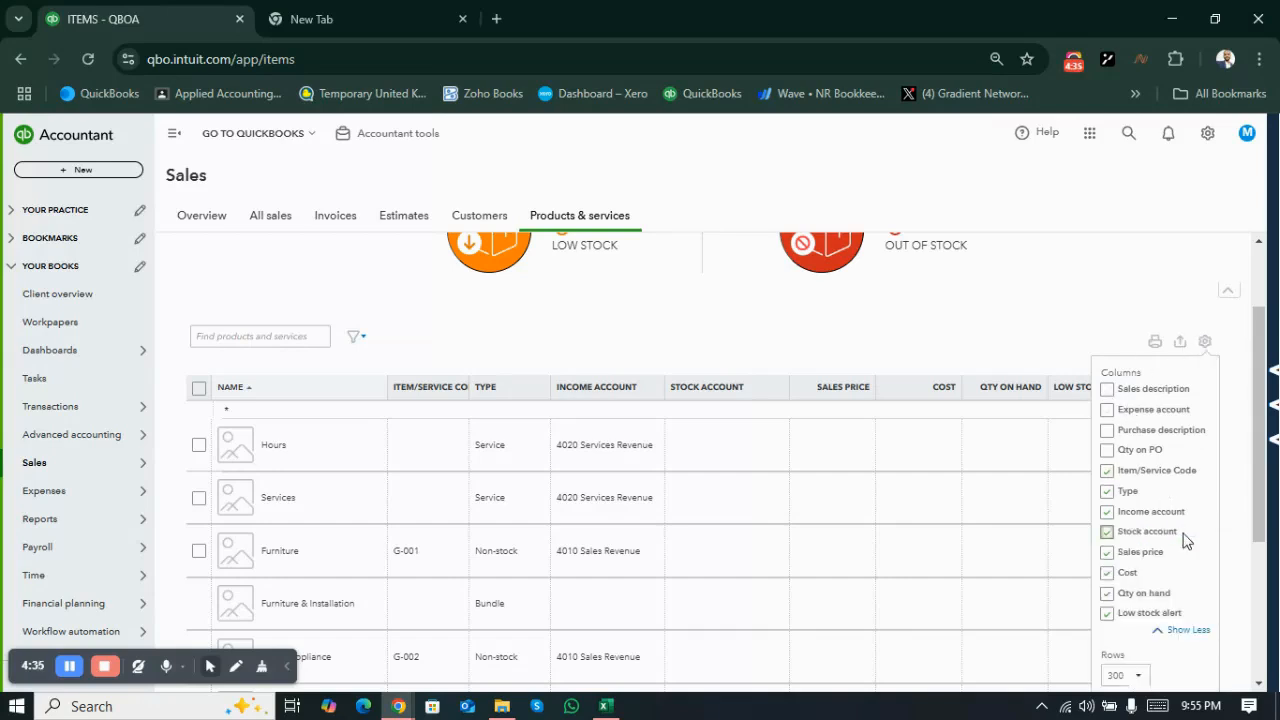
left_click(1135, 314)
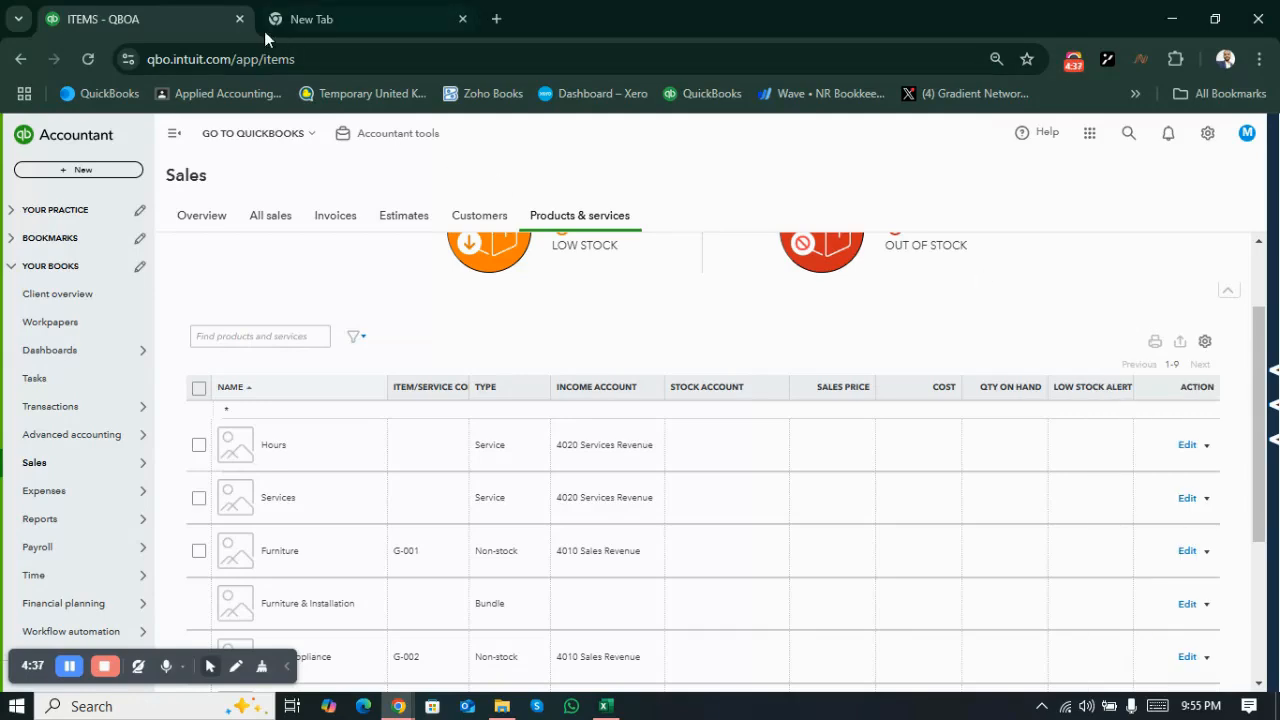
Step: Duplicate the browser tab with the Products and Services list and close the empty New Tab
right_click(199, 23)
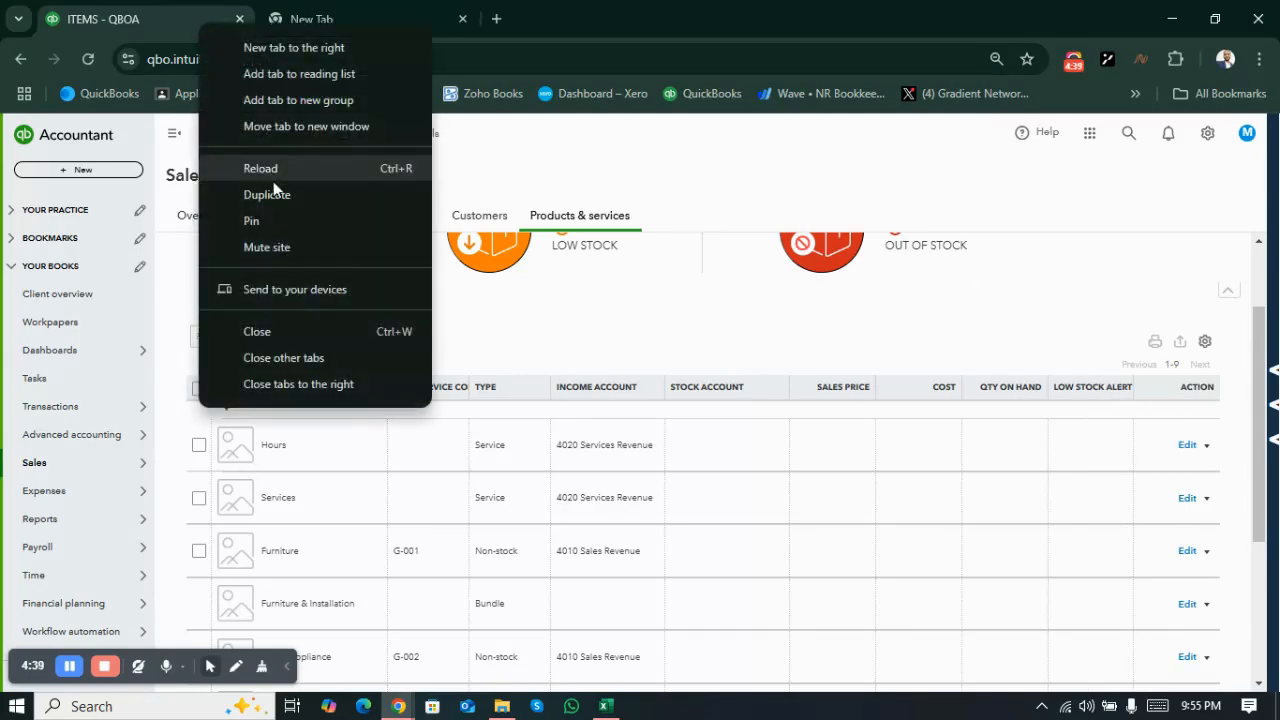
left_click(274, 185)
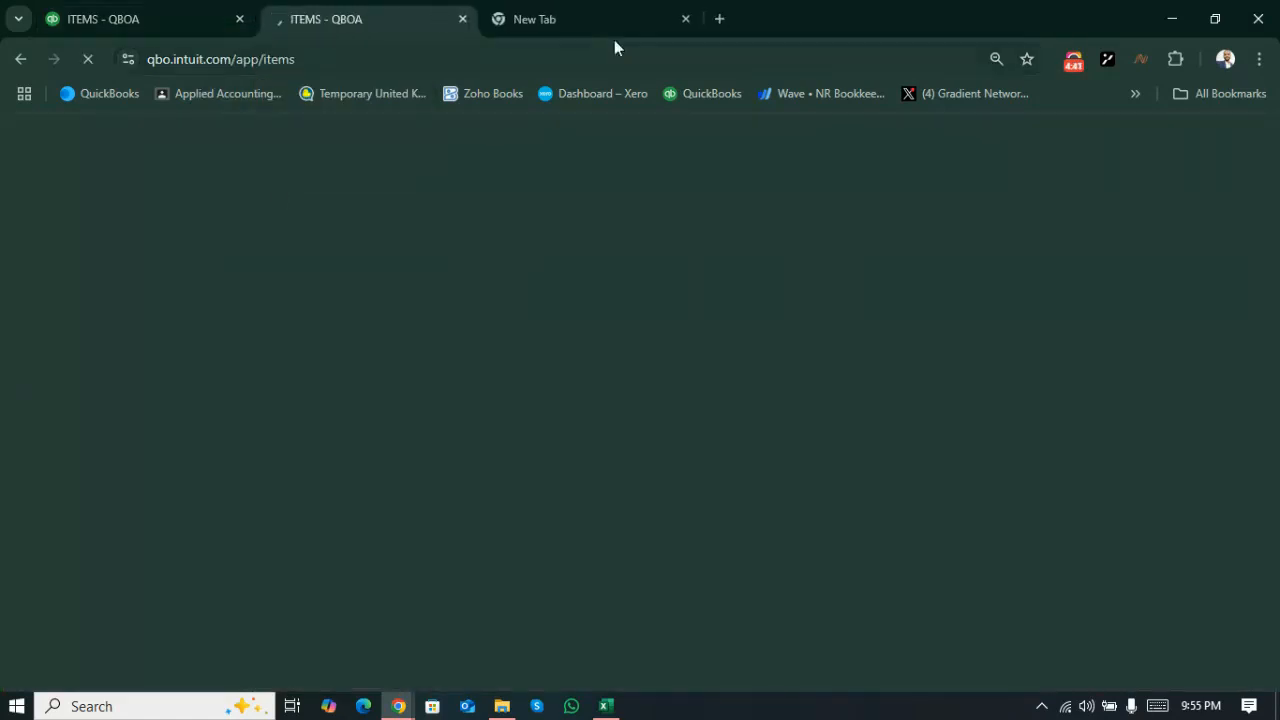
left_click(684, 20)
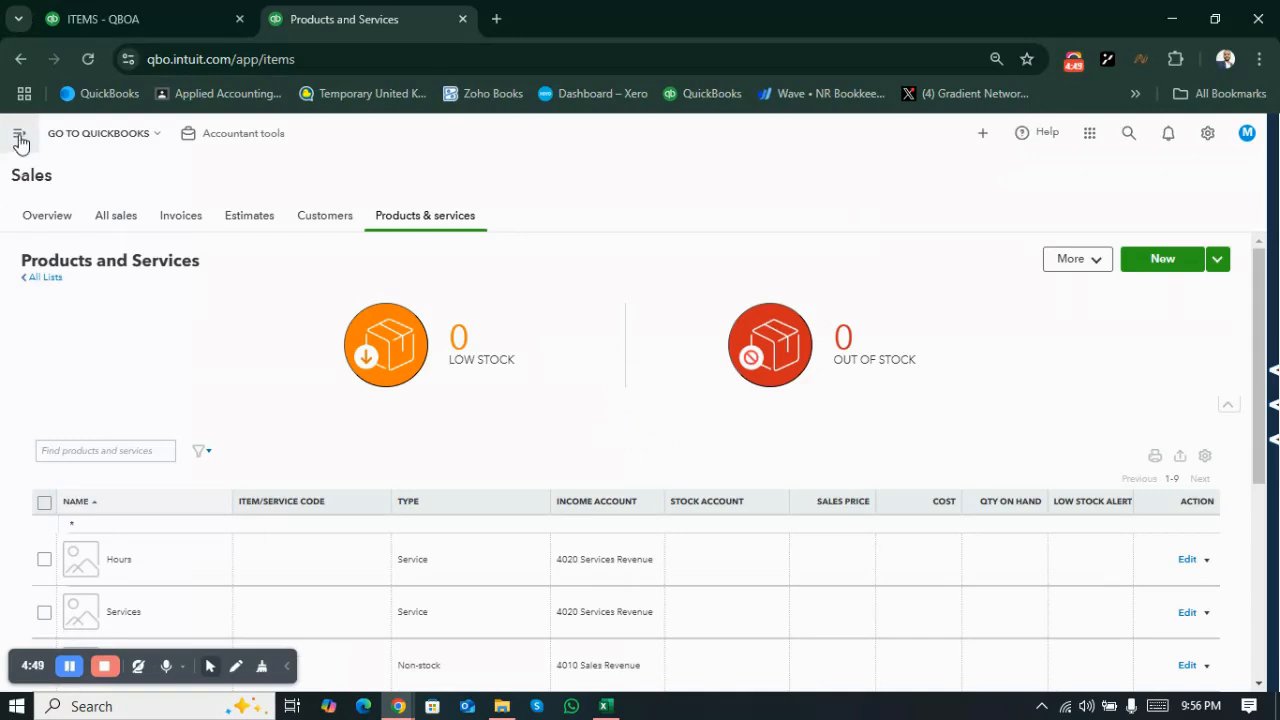
Step: Open the Balance Sheet from the custom reports and examine the inventory accounts under Current Assets
left_click(19, 137)
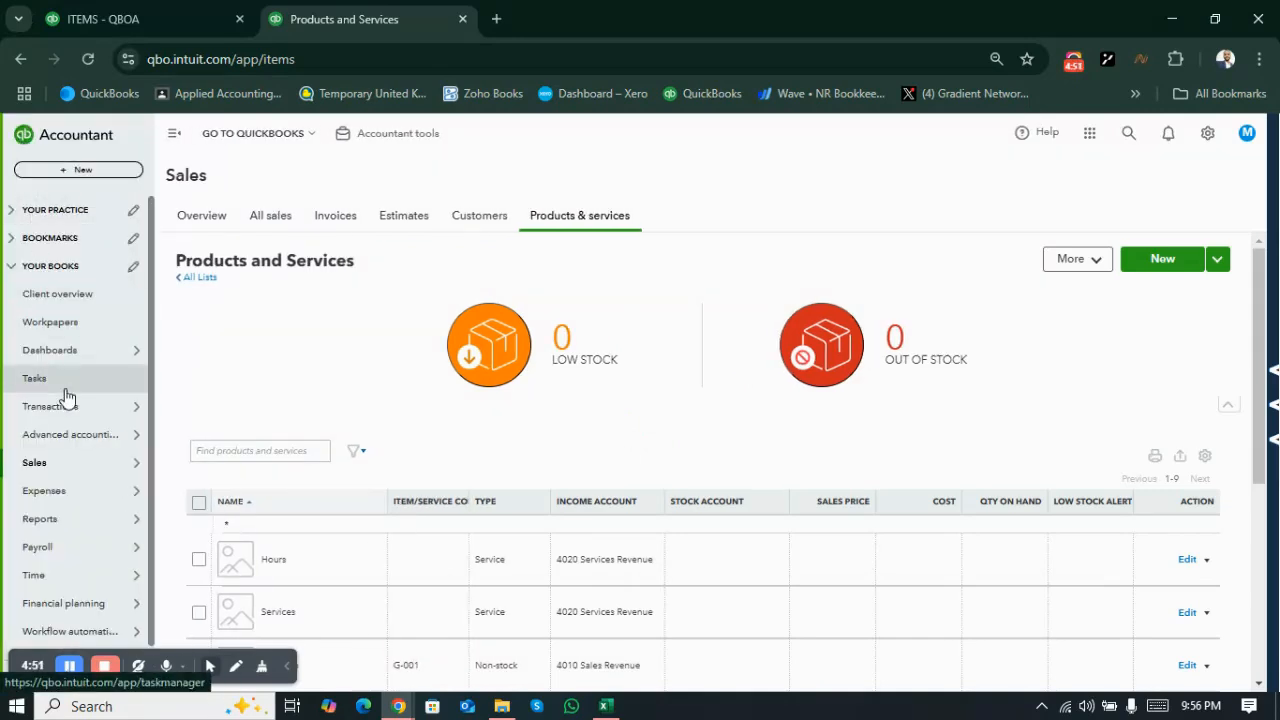
mouse_move(75, 525)
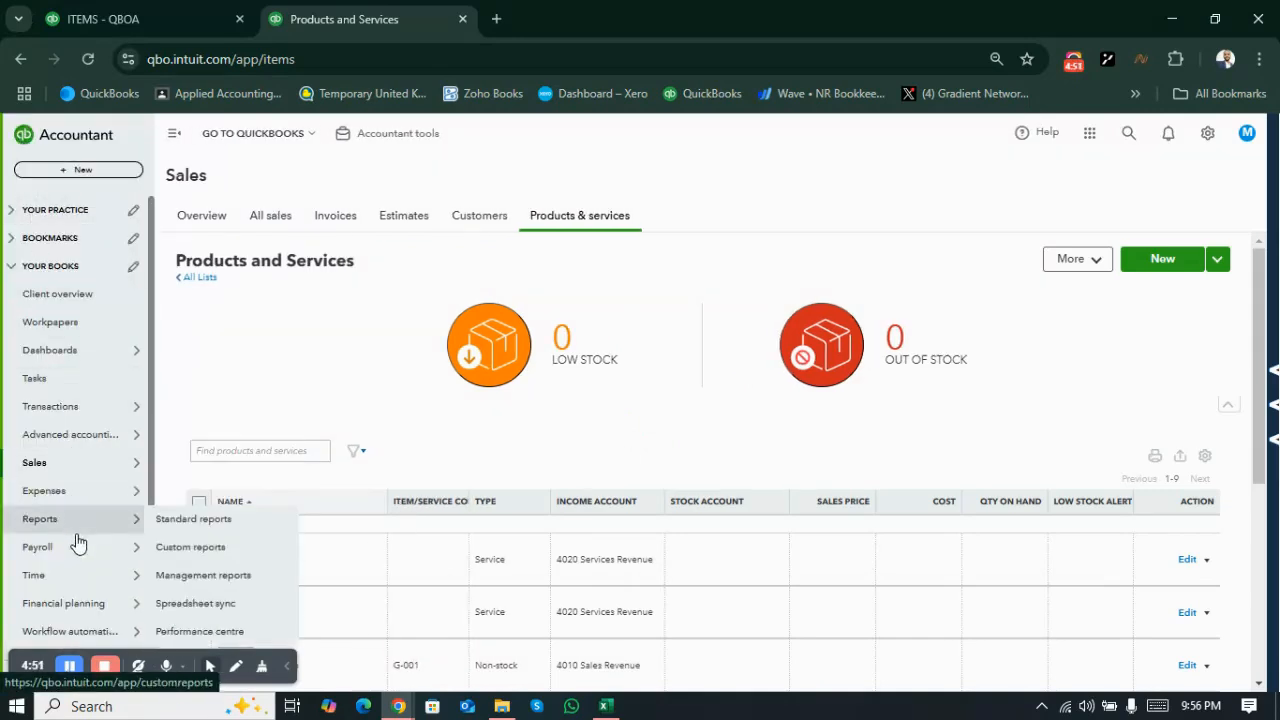
left_click(180, 548)
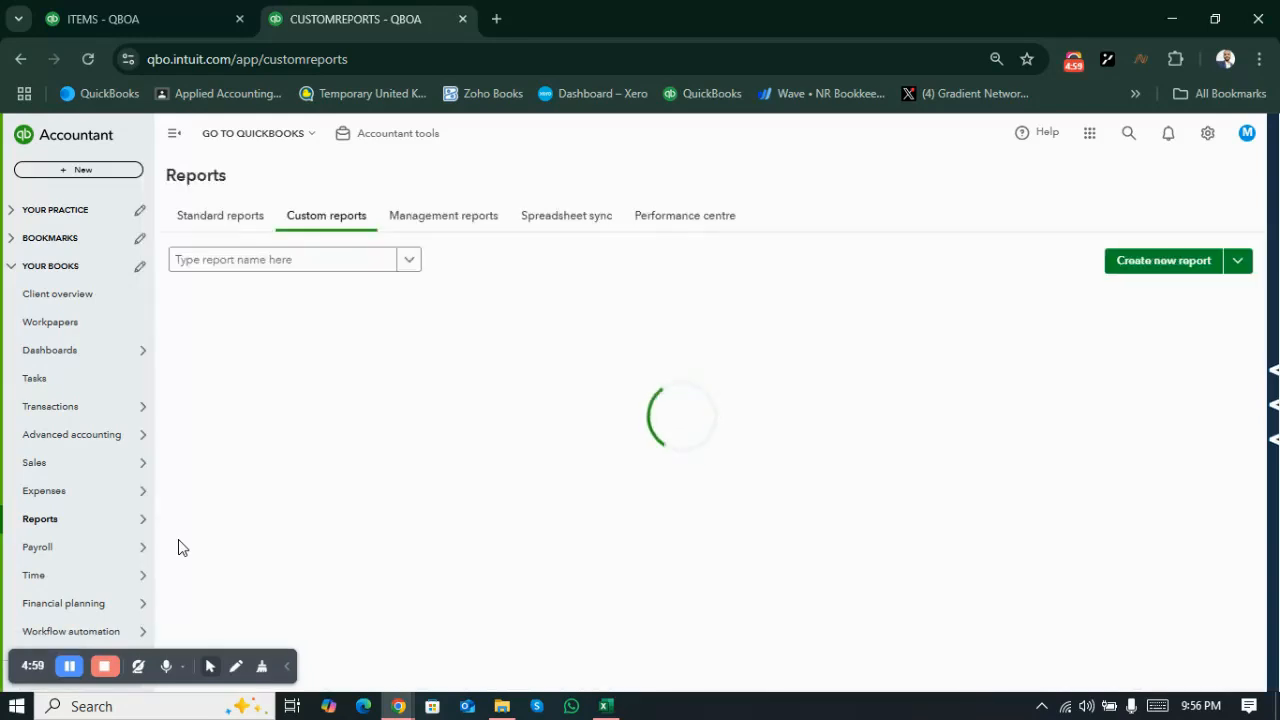
mouse_move(145, 538)
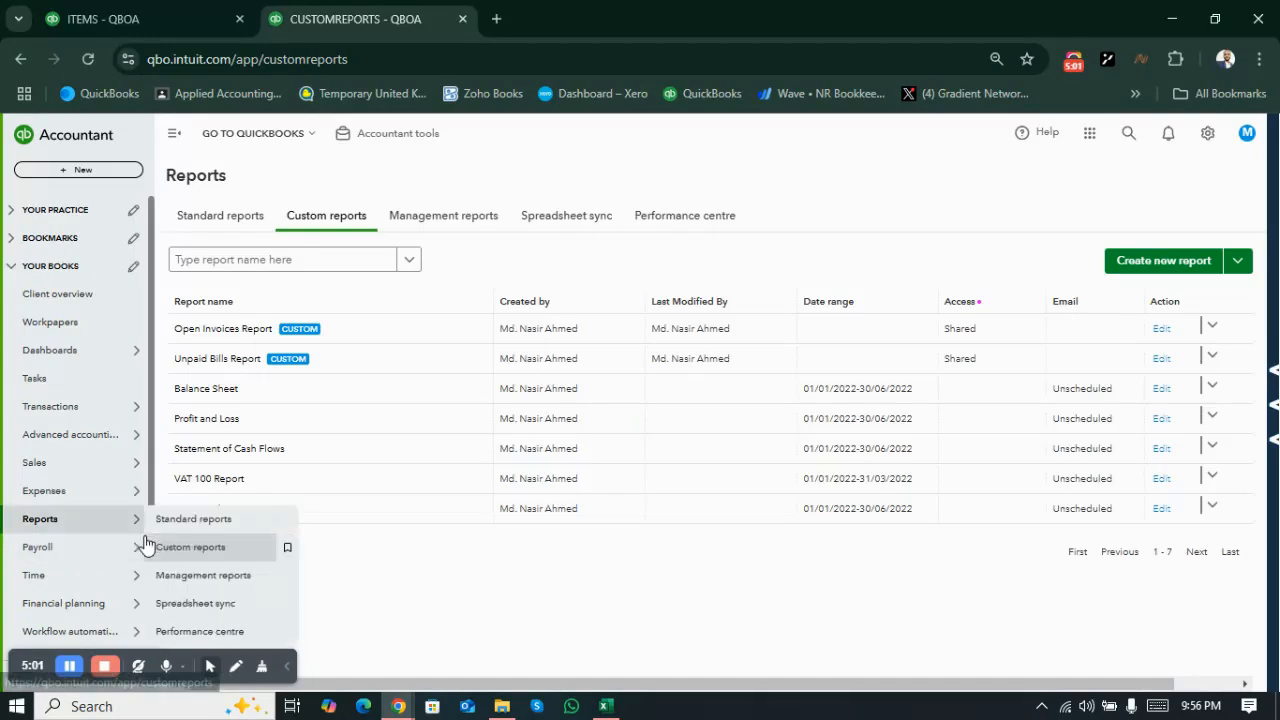
left_click(210, 391)
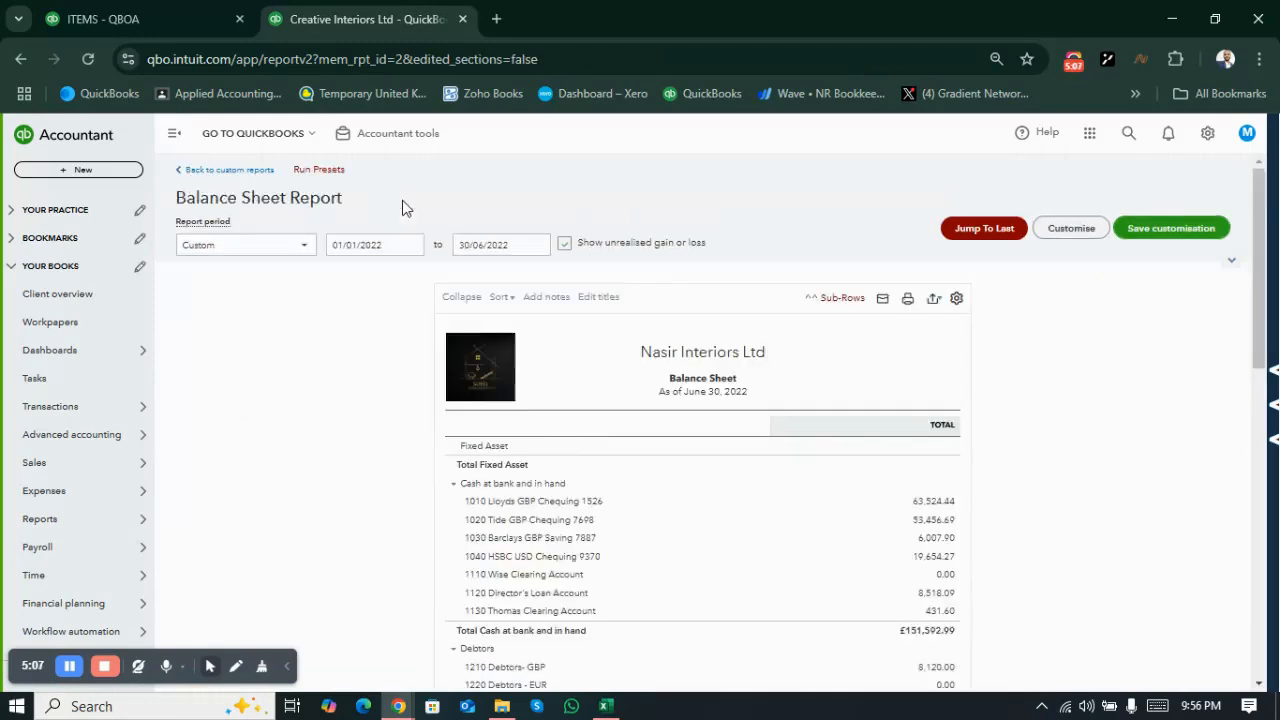
scroll(402, 208, "down", 2)
scroll(402, 208, "up", 2)
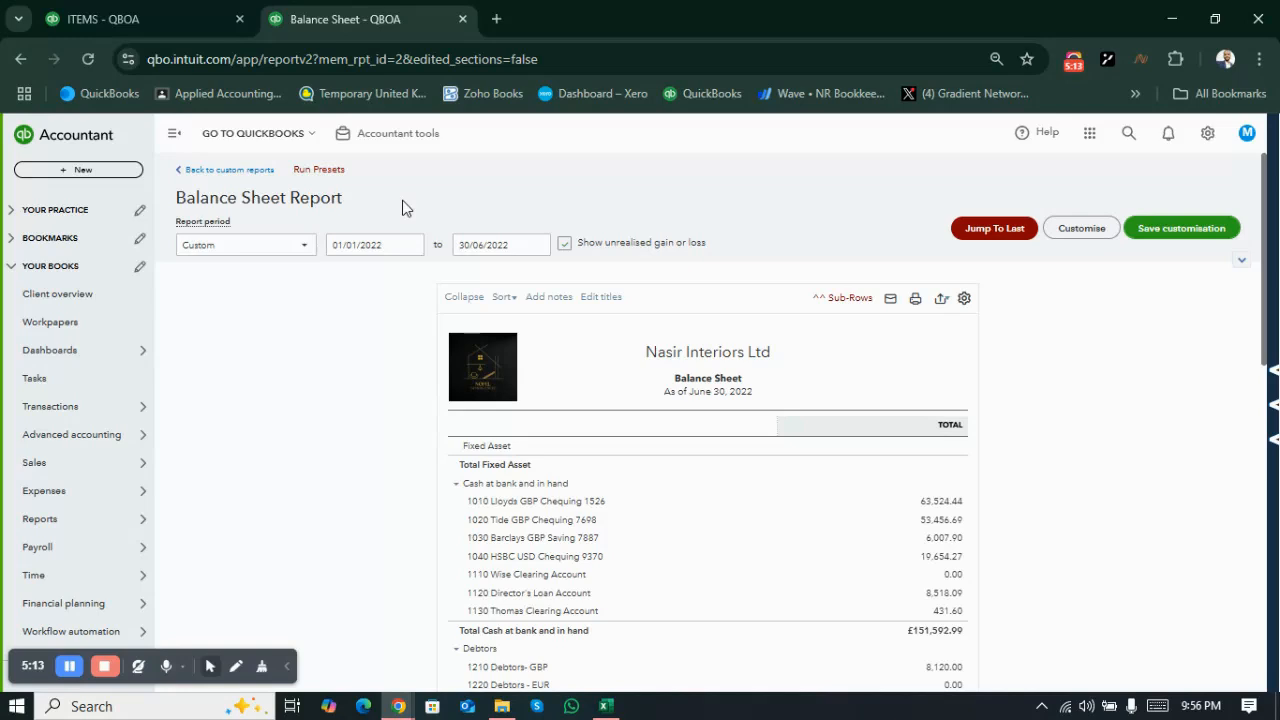
scroll(403, 201, "down", 4)
scroll(403, 207, "down", 1)
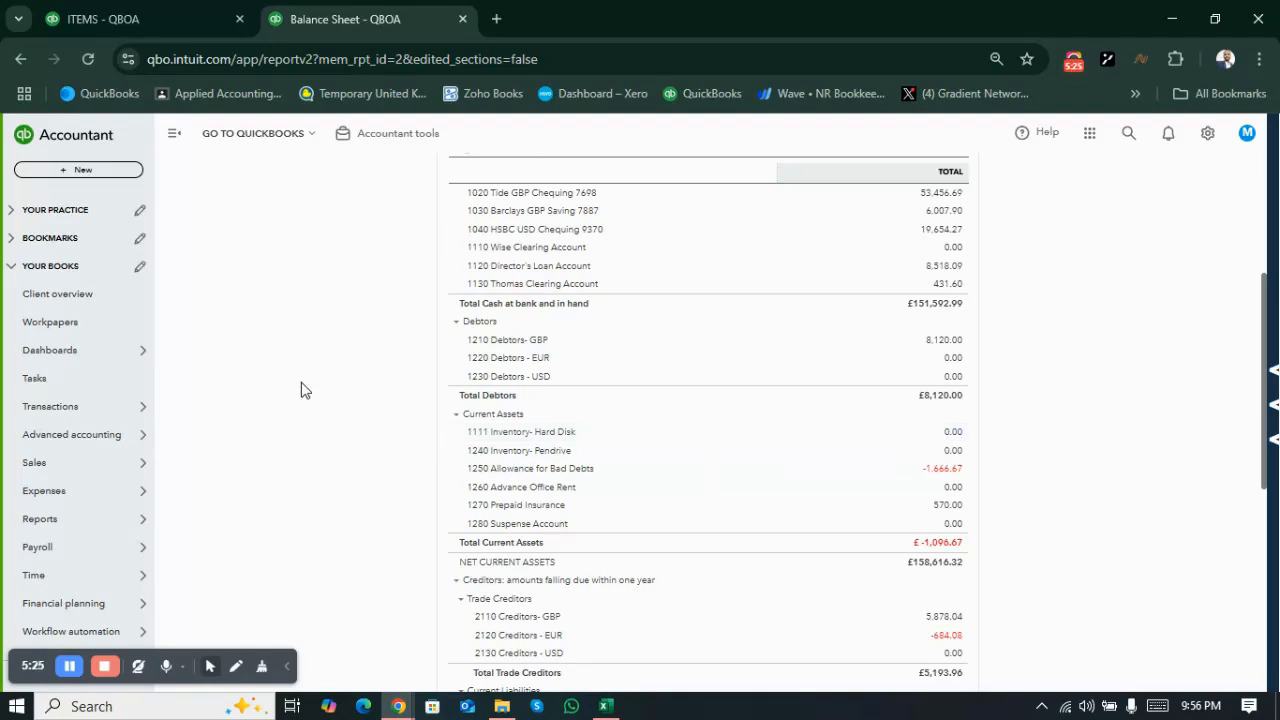
Step: Return to the Products and Services list, edit the Inventory-Hard disk item and open its starting value for adjustment, accepting the notice
left_click(128, 12)
key("Down")
key("Down")
key("Down")
key("Down")
key("Down")
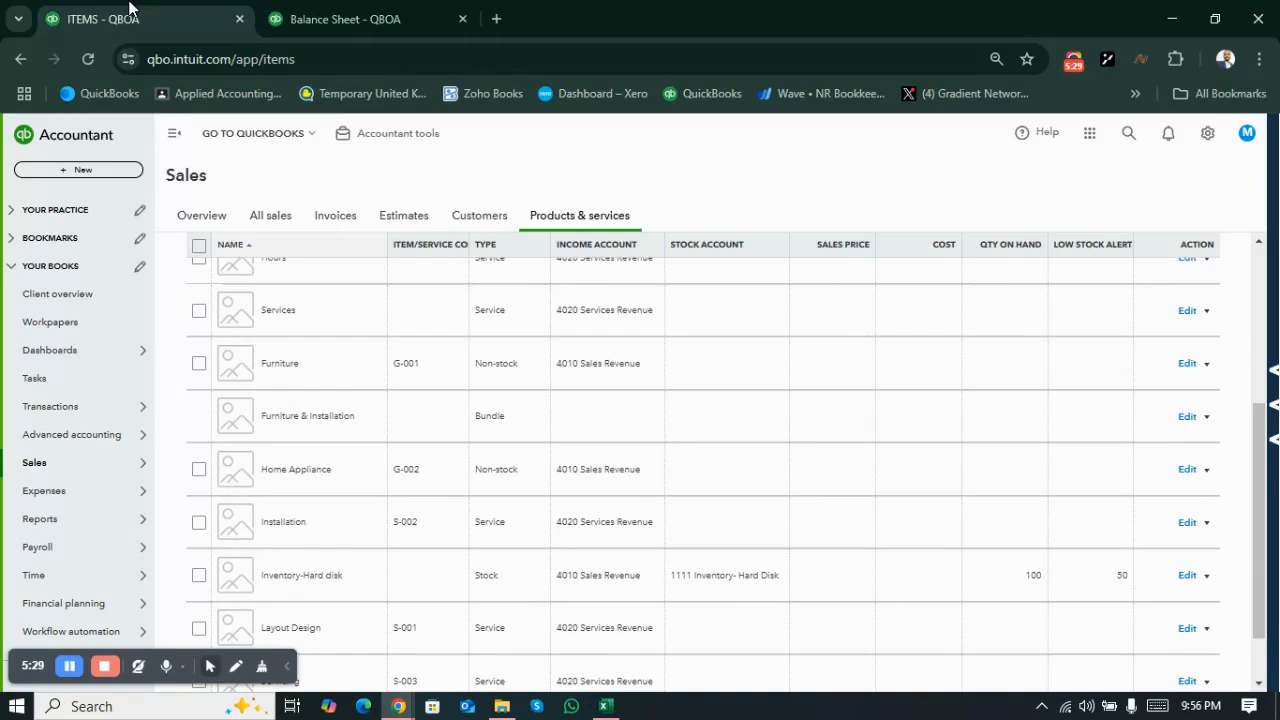
key("Down")
key("Down")
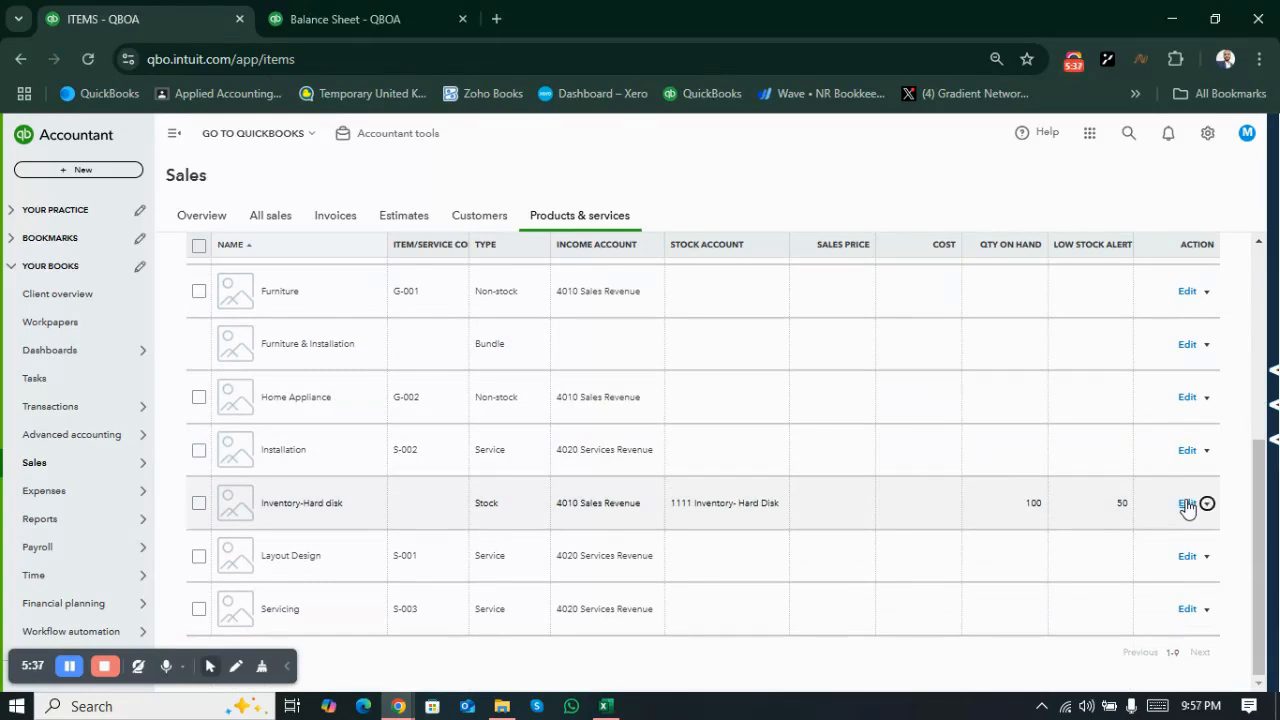
left_click(1187, 504)
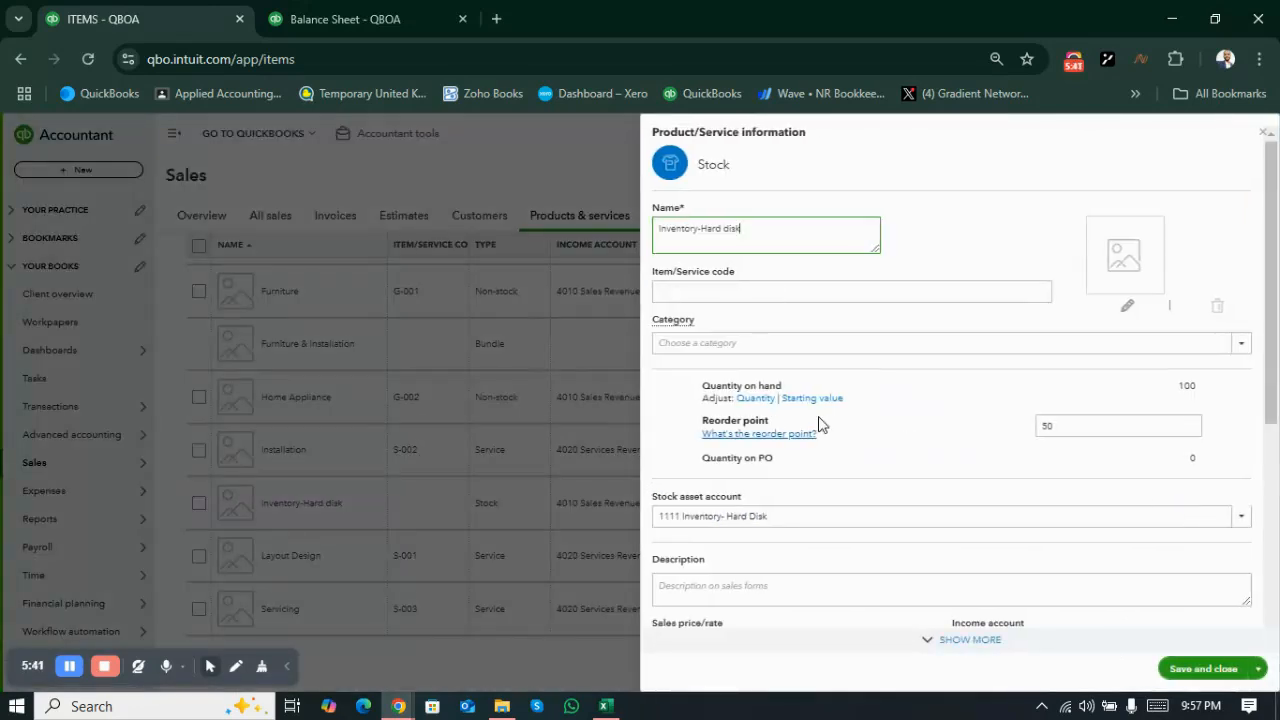
left_click(815, 399)
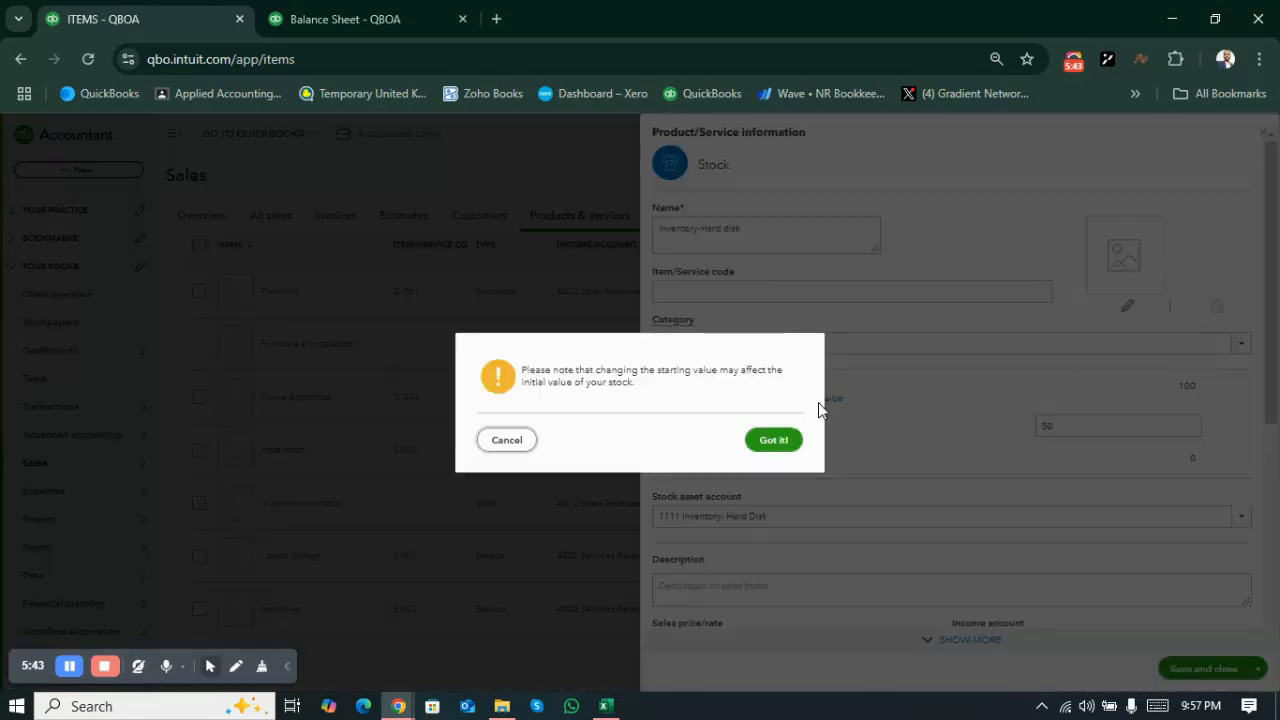
left_click(773, 440)
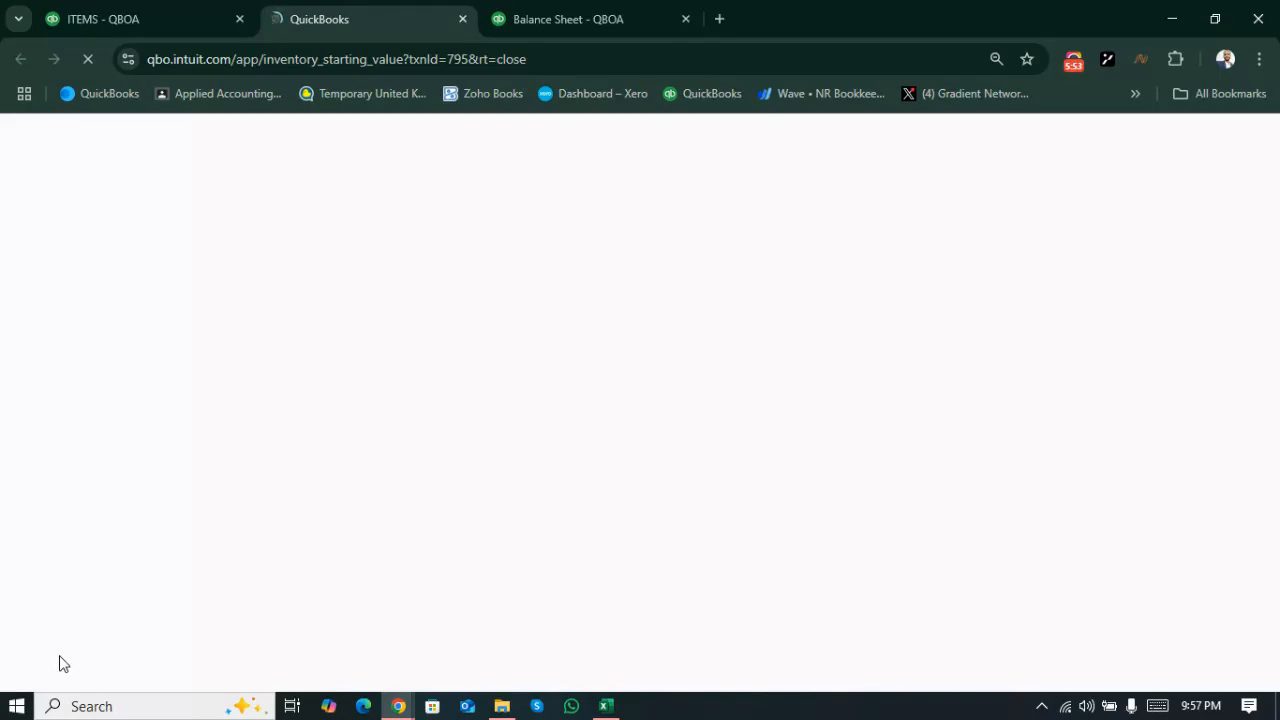
Step: Switch to the Working workbook in Excel to check the opening balance rate, and return to the browser
key("alt+Tab")
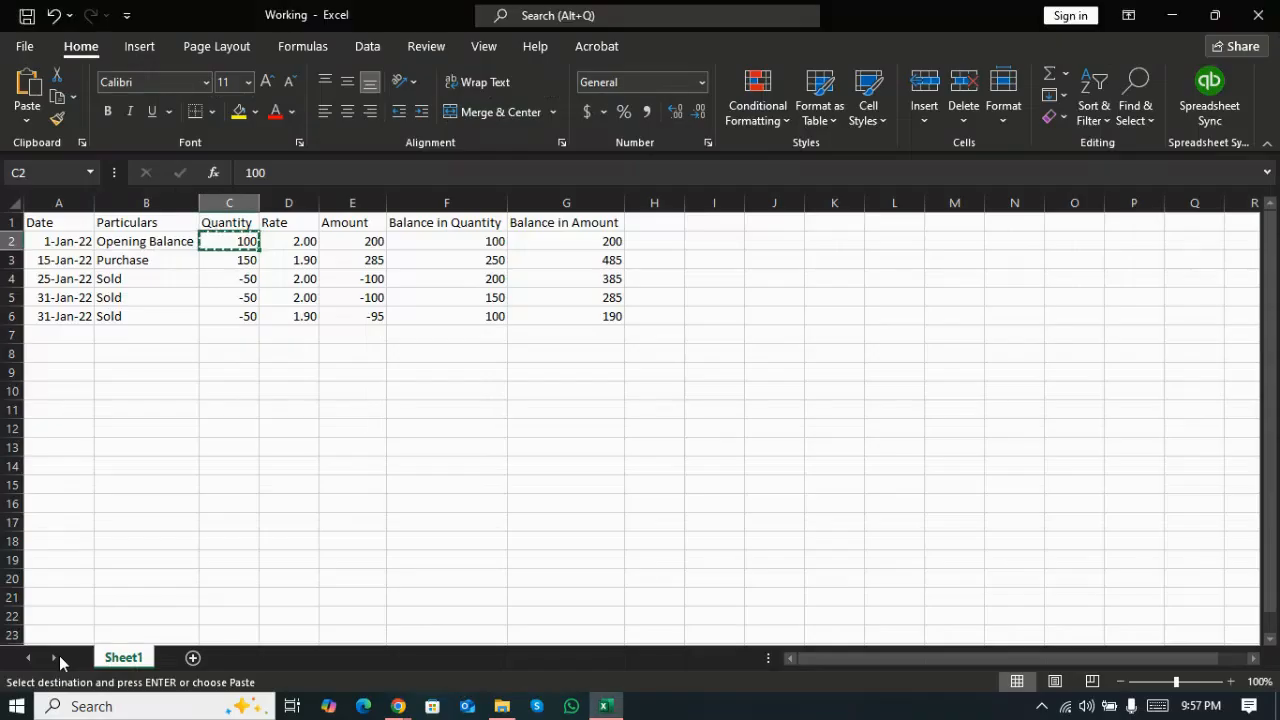
key("Right")
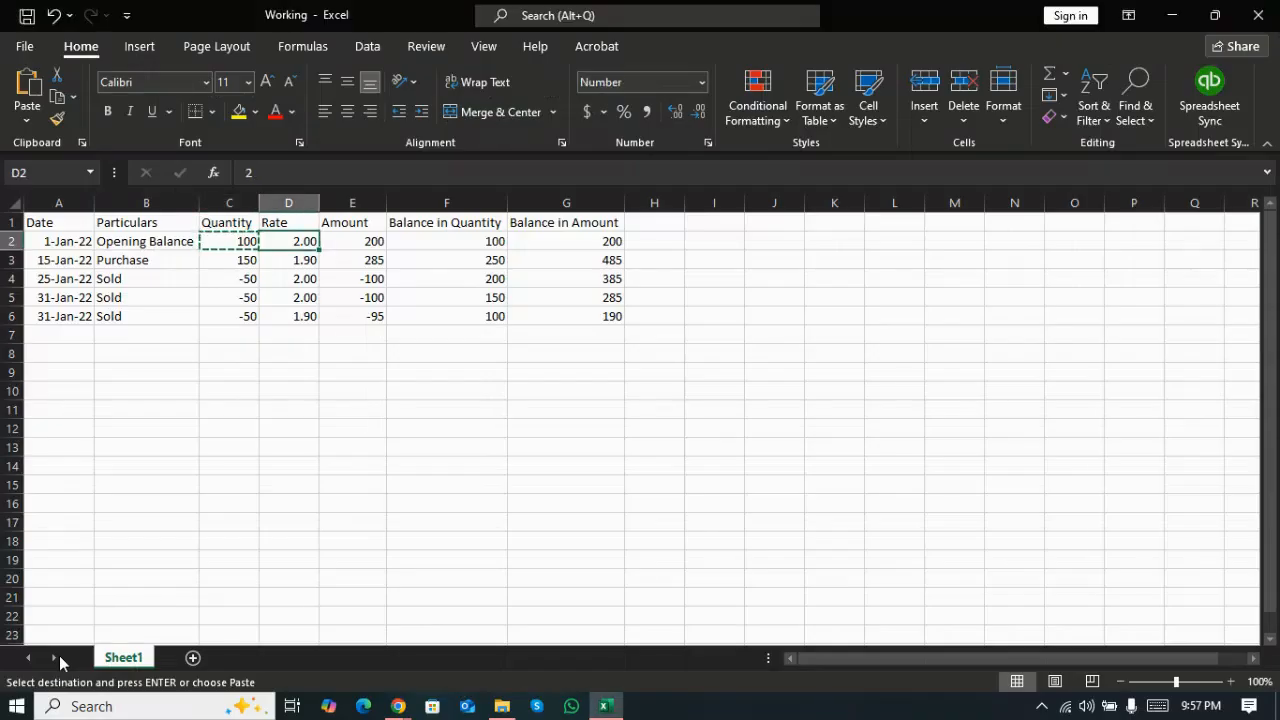
key("alt+Tab")
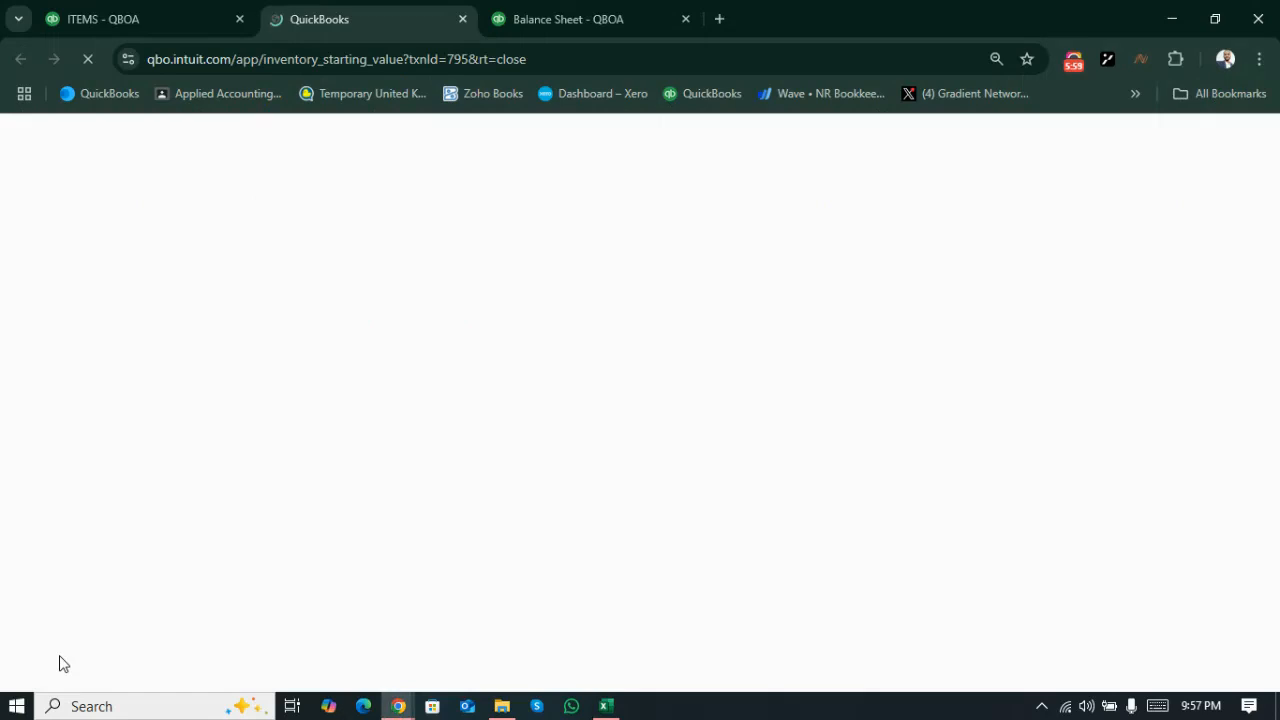
left_click(131, 30)
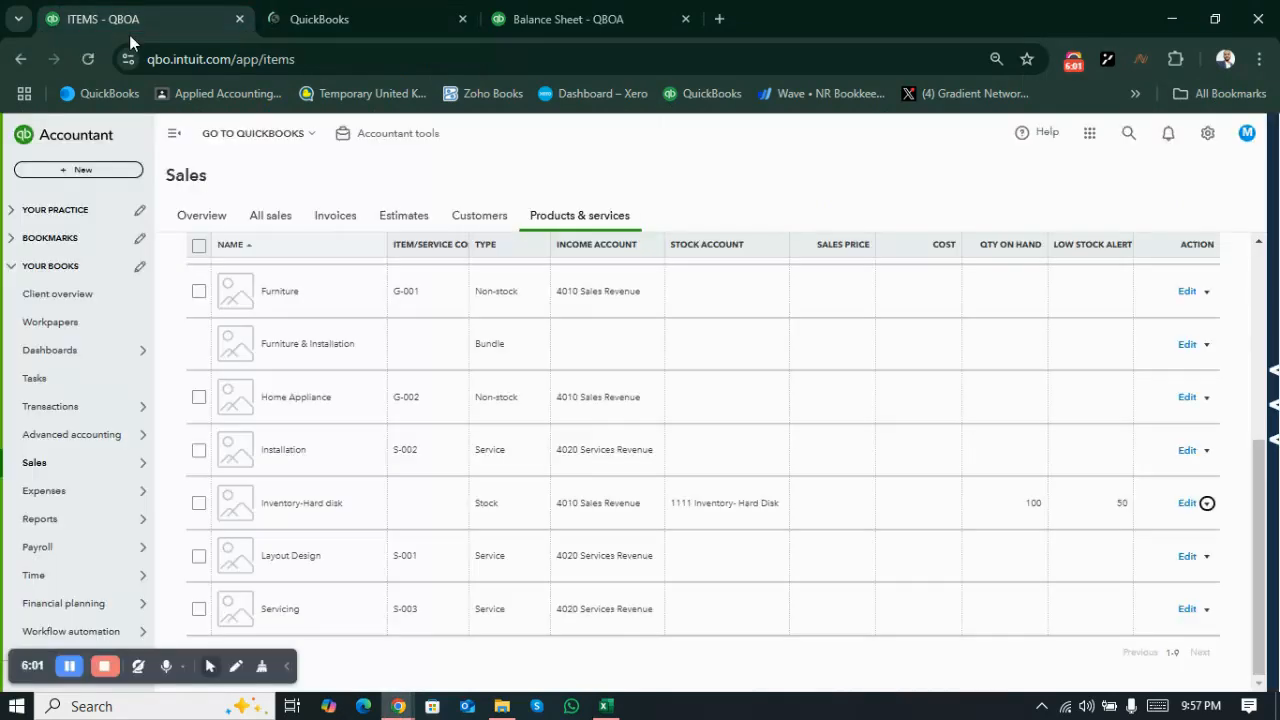
left_click(340, 12)
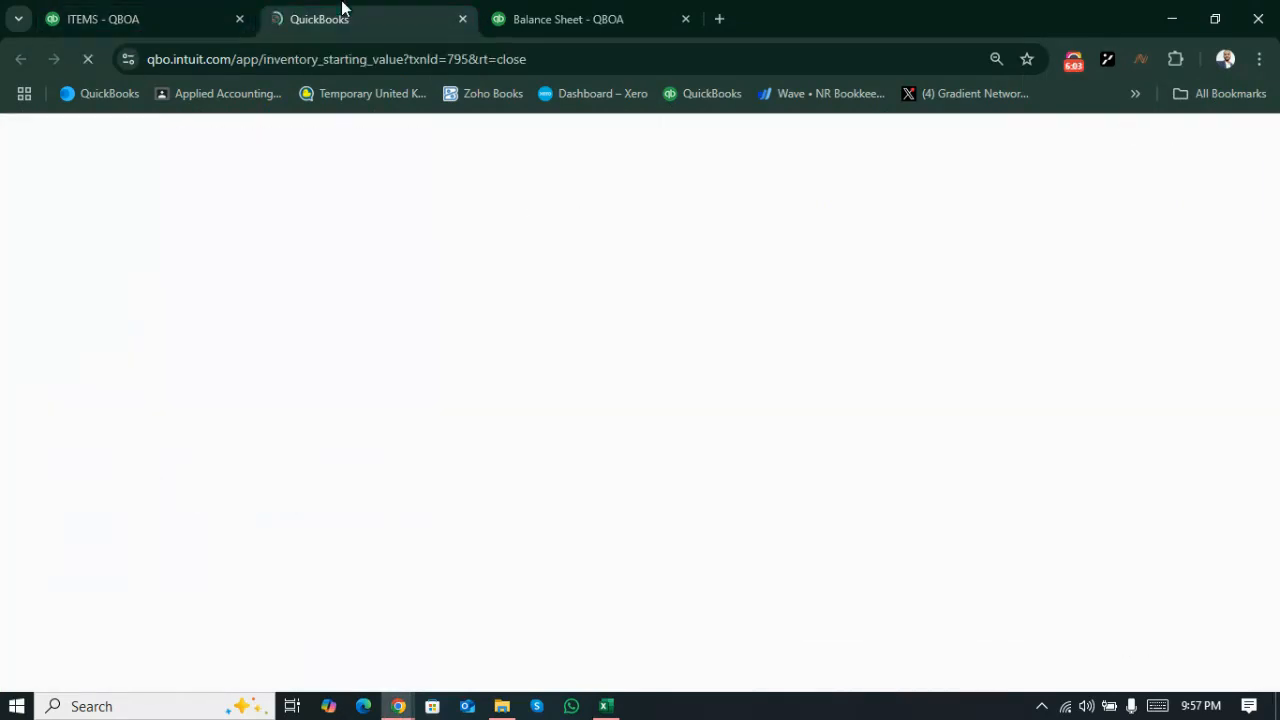
left_click(179, 9)
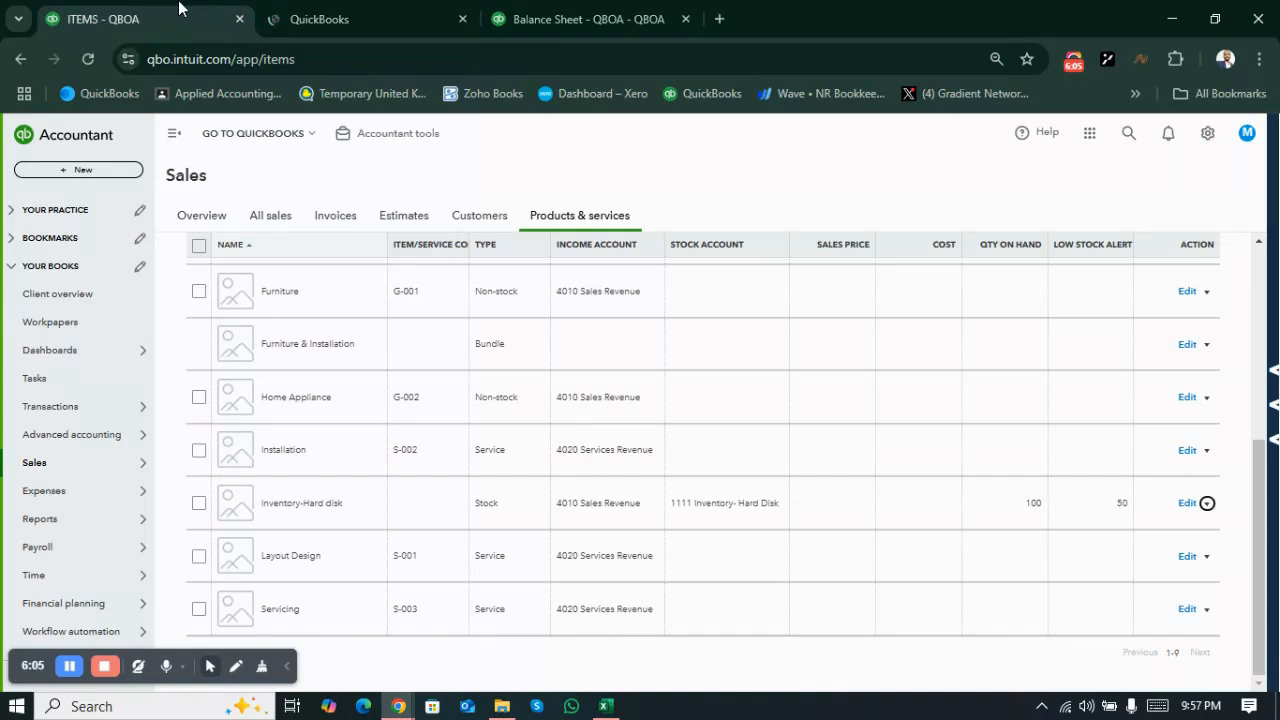
left_click(352, 12)
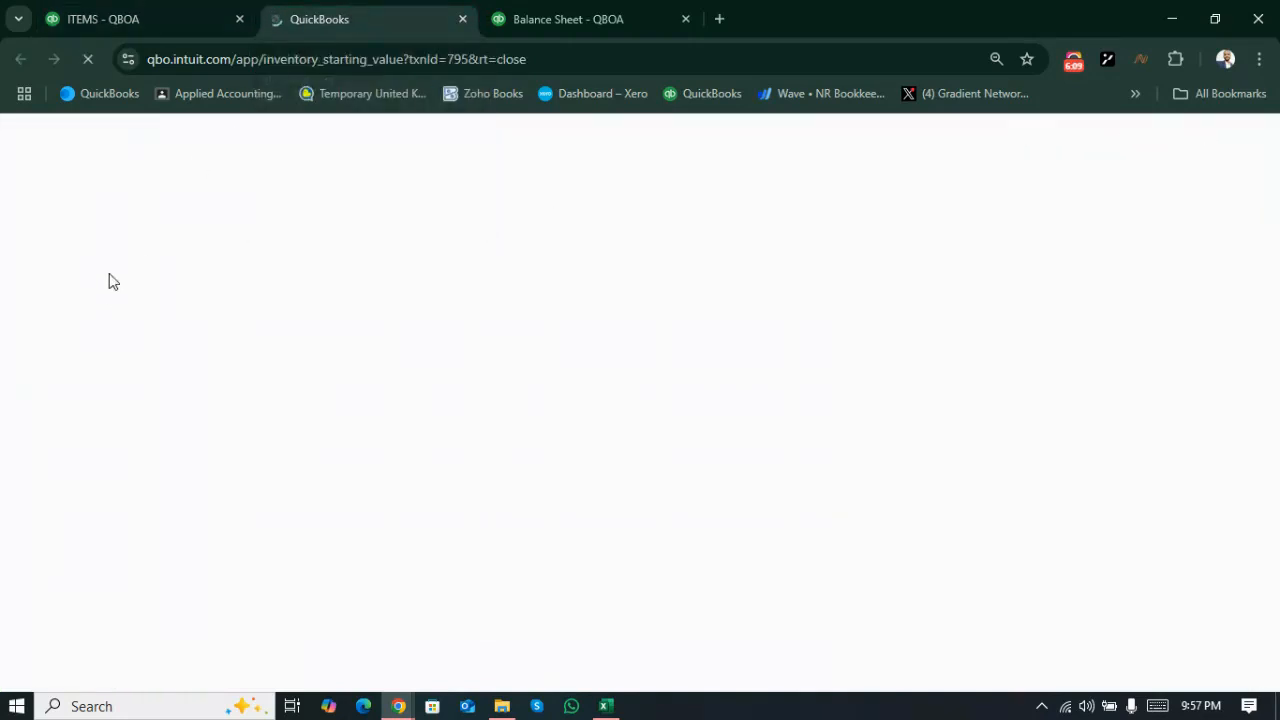
left_click(163, 8)
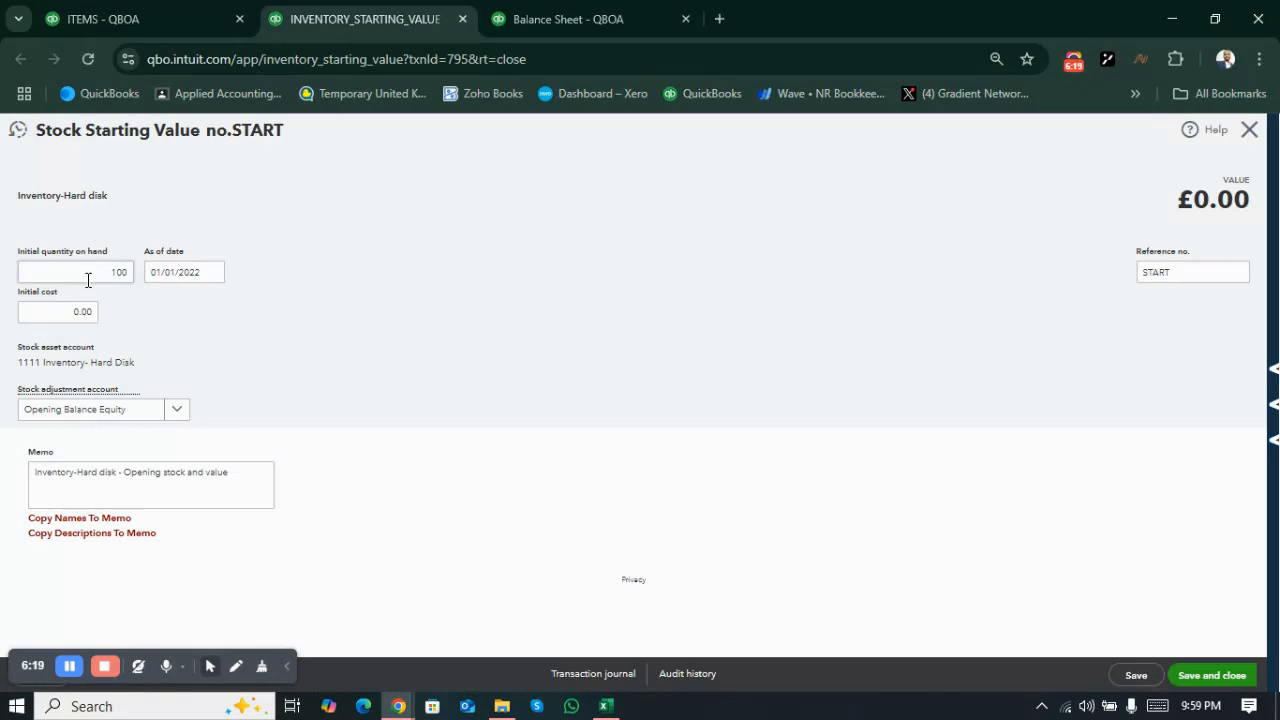
Step: Check the opening balance quantity and rate in the Excel workbook, and set the Inventory-Hard disk initial cost to 2.00 in QuickBooks
key("alt+Tab")
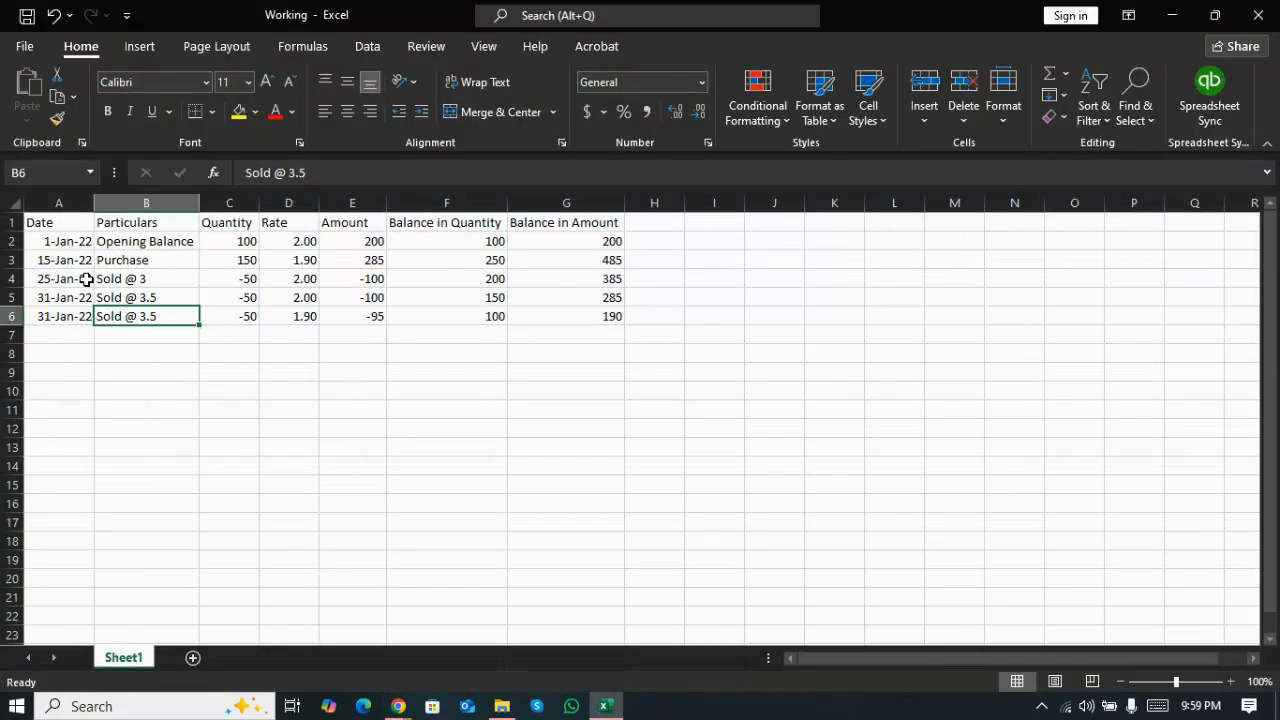
key("Right")
key("Right")
key("Up")
key("Up")
key("Up")
key("Up")
key("alt+Tab")
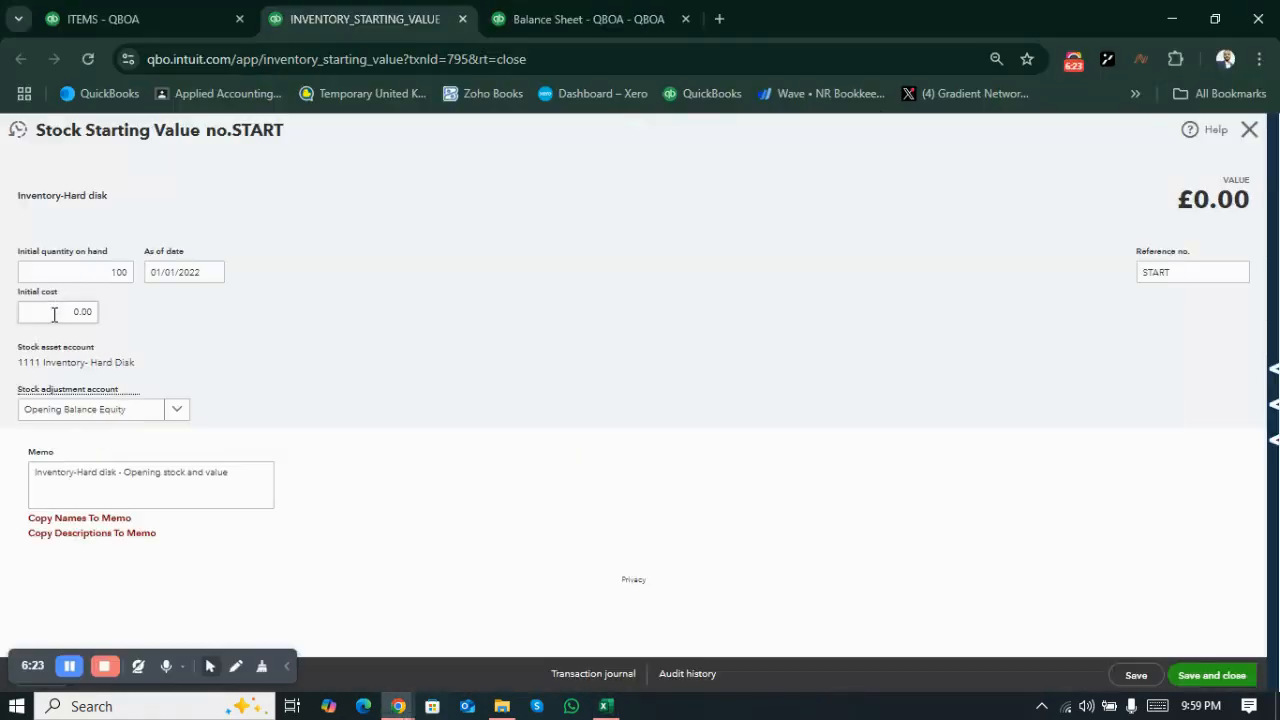
left_click(54, 314)
type("2.00")
left_click(408, 314)
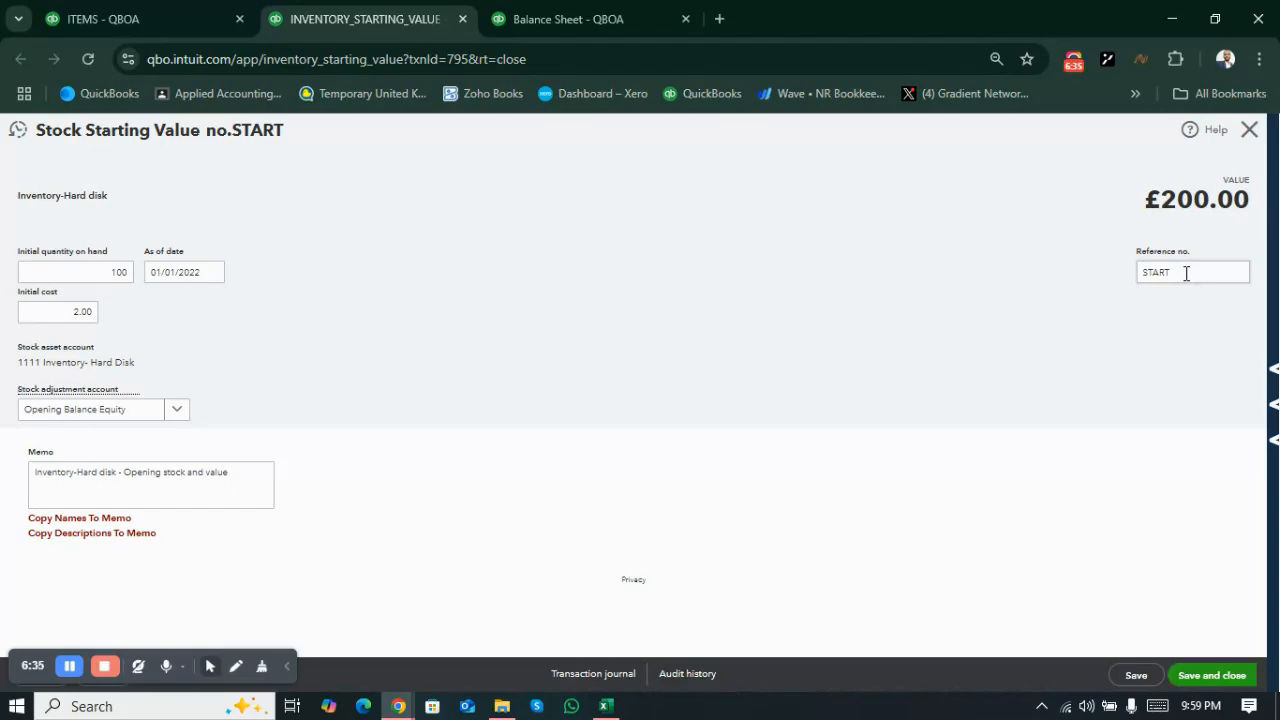
Step: Set the stock adjustment account to 3000 Retained Earnings and save and close the starting value form
left_click(178, 413)
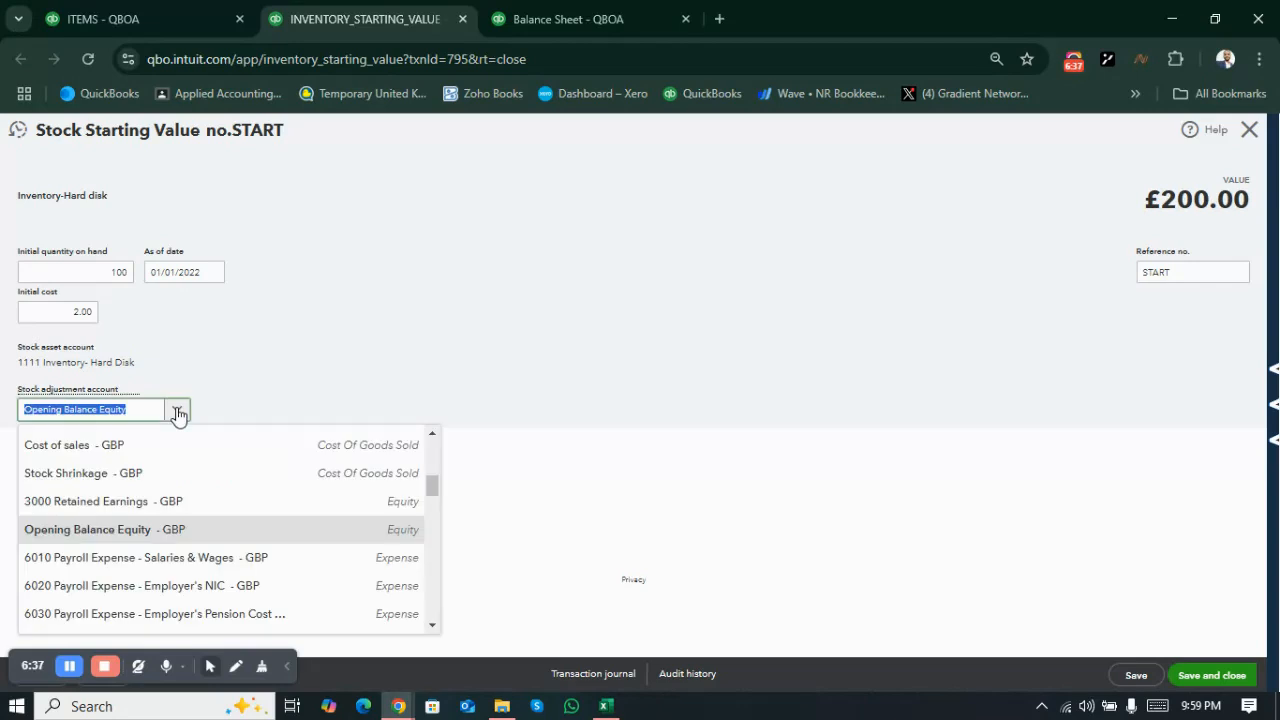
left_click(137, 500)
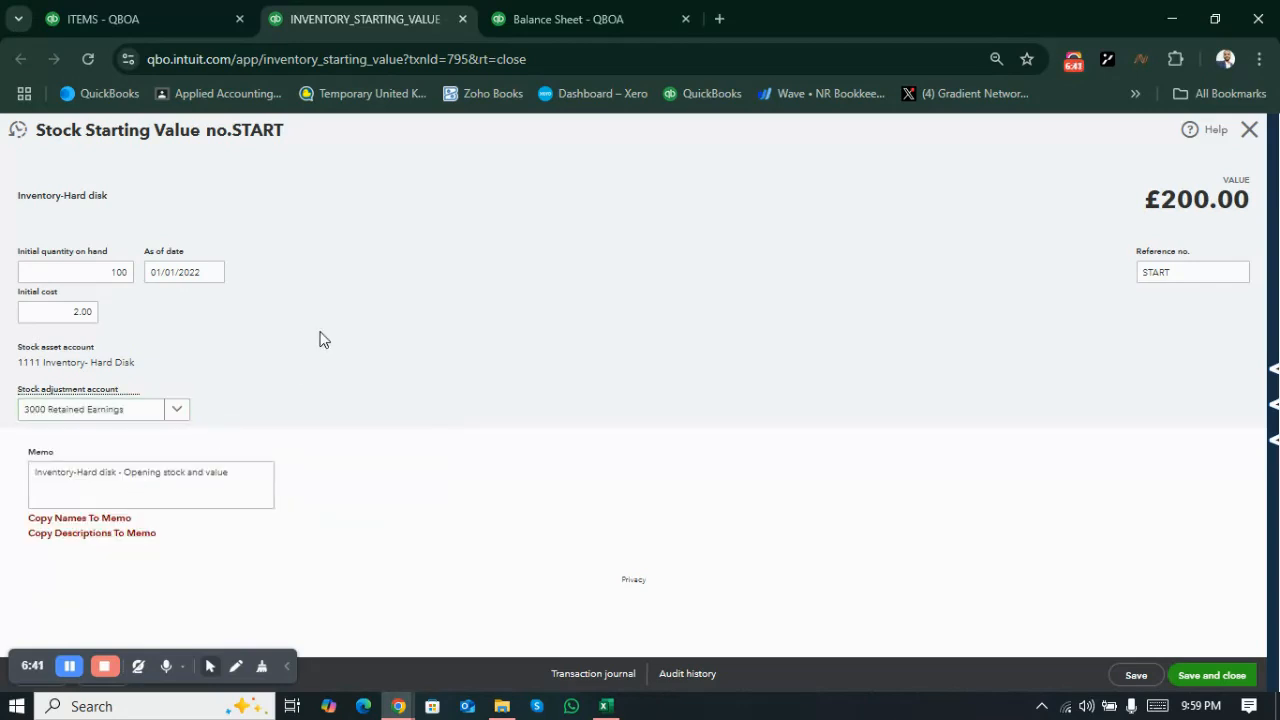
left_click(1190, 675)
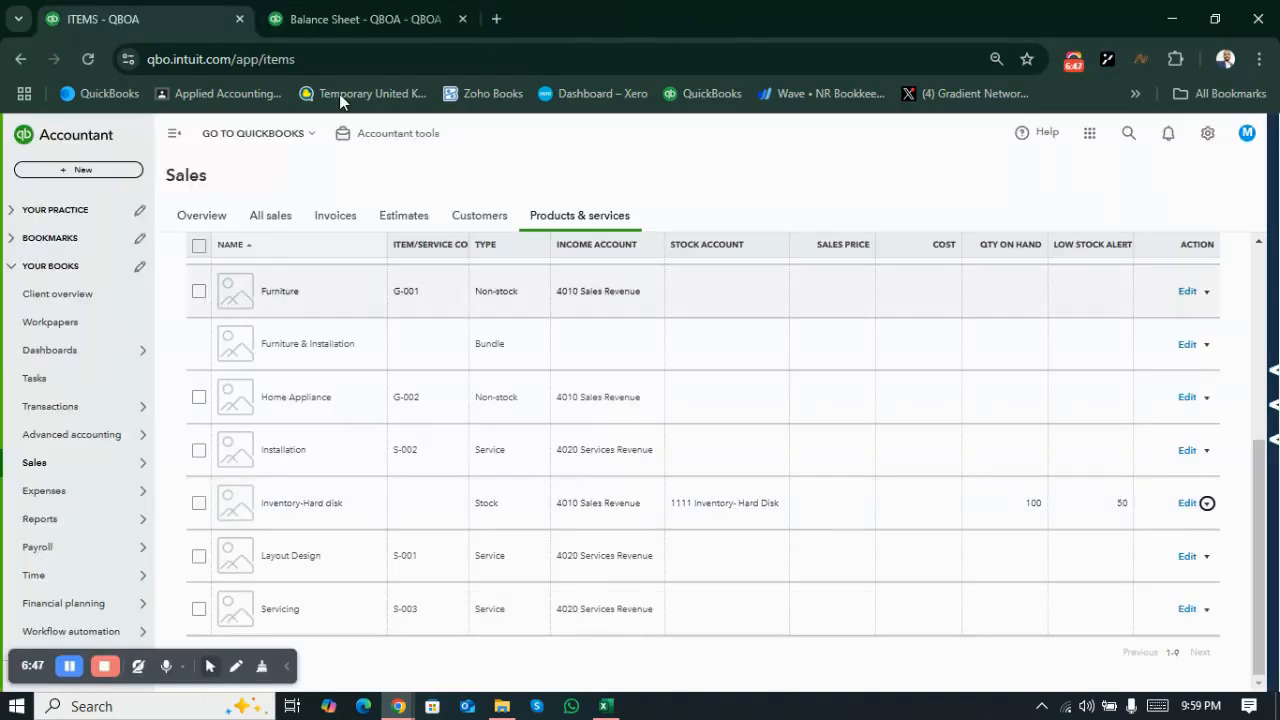
Step: Check the hard disk inventory on the Balance Sheet and the opening stock entry in the 3000 Retained Earnings QuickReport
left_click(357, 8)
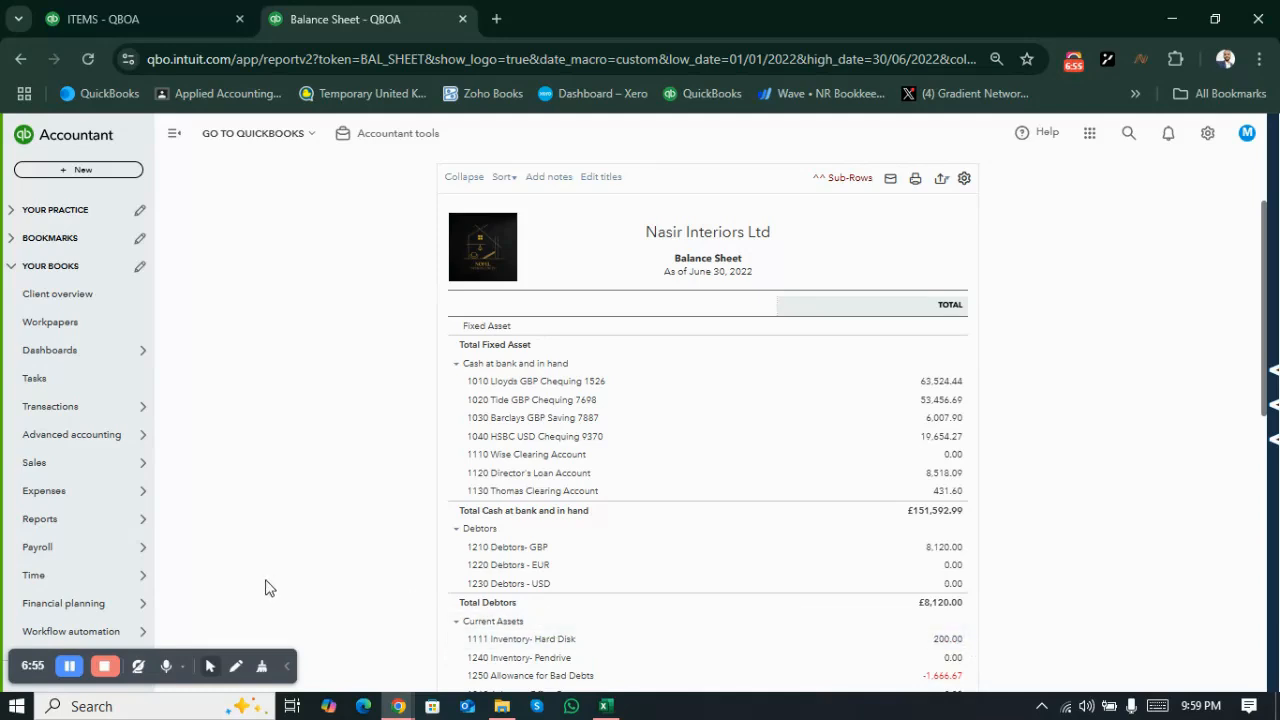
left_click(70, 666)
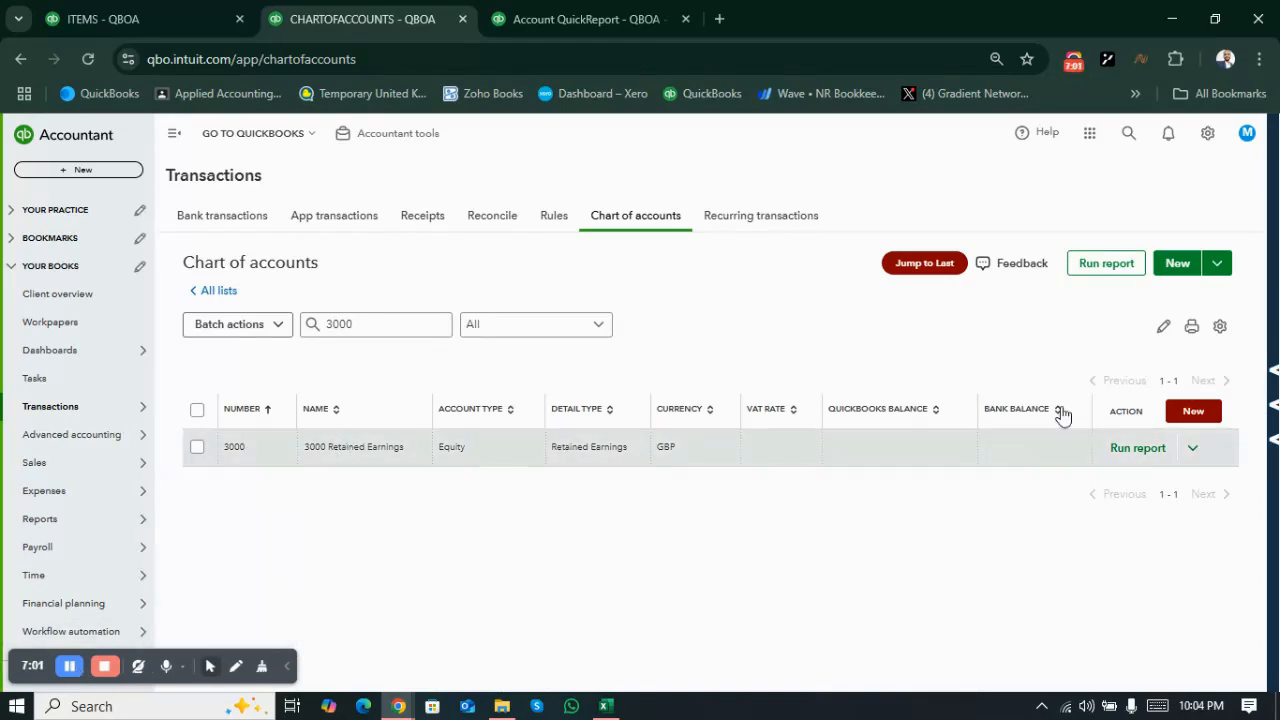
left_click(585, 19)
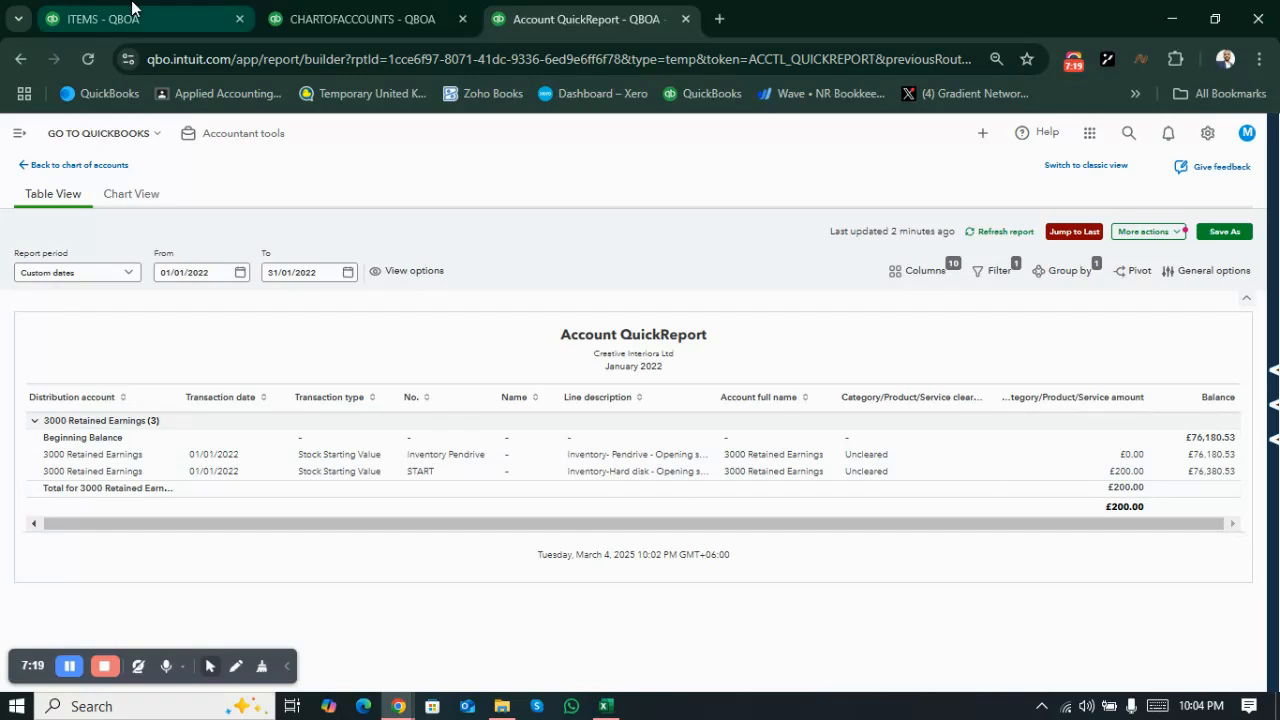
Step: Return to the Products and Services list, close the Account QuickReport tab and go to the chart of accounts tab
mouse_move(131, 8)
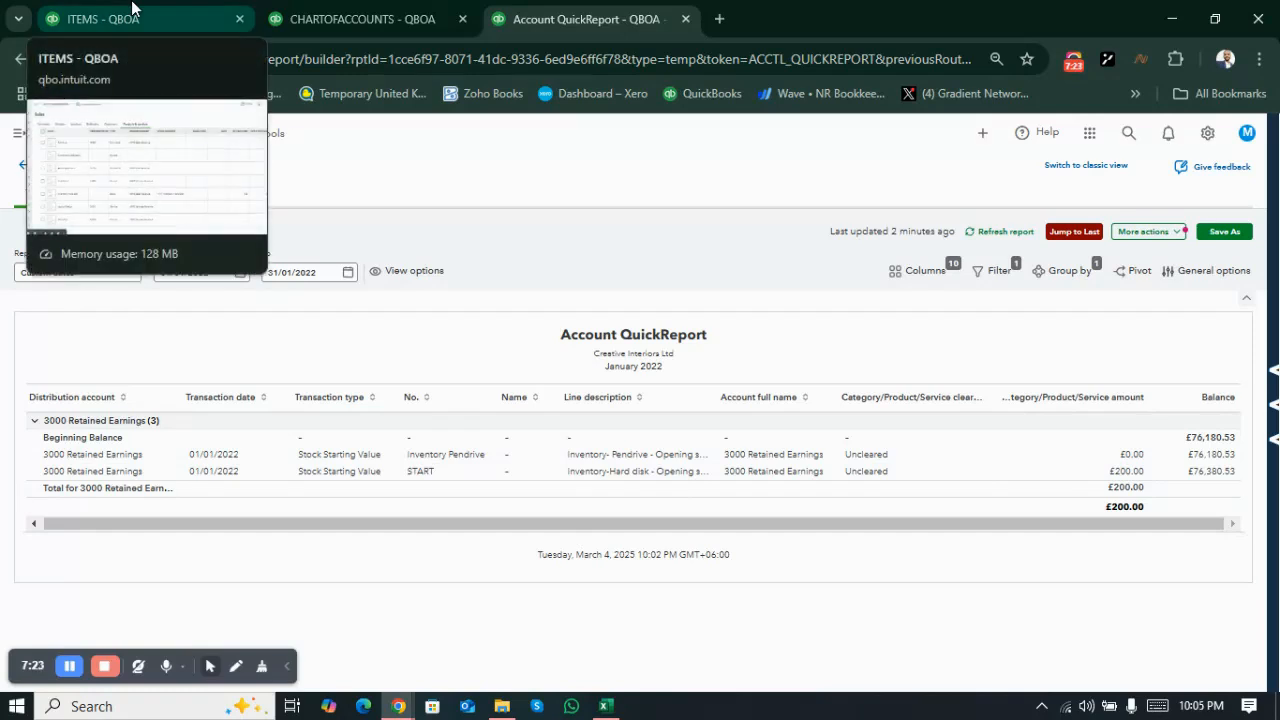
left_click(131, 8)
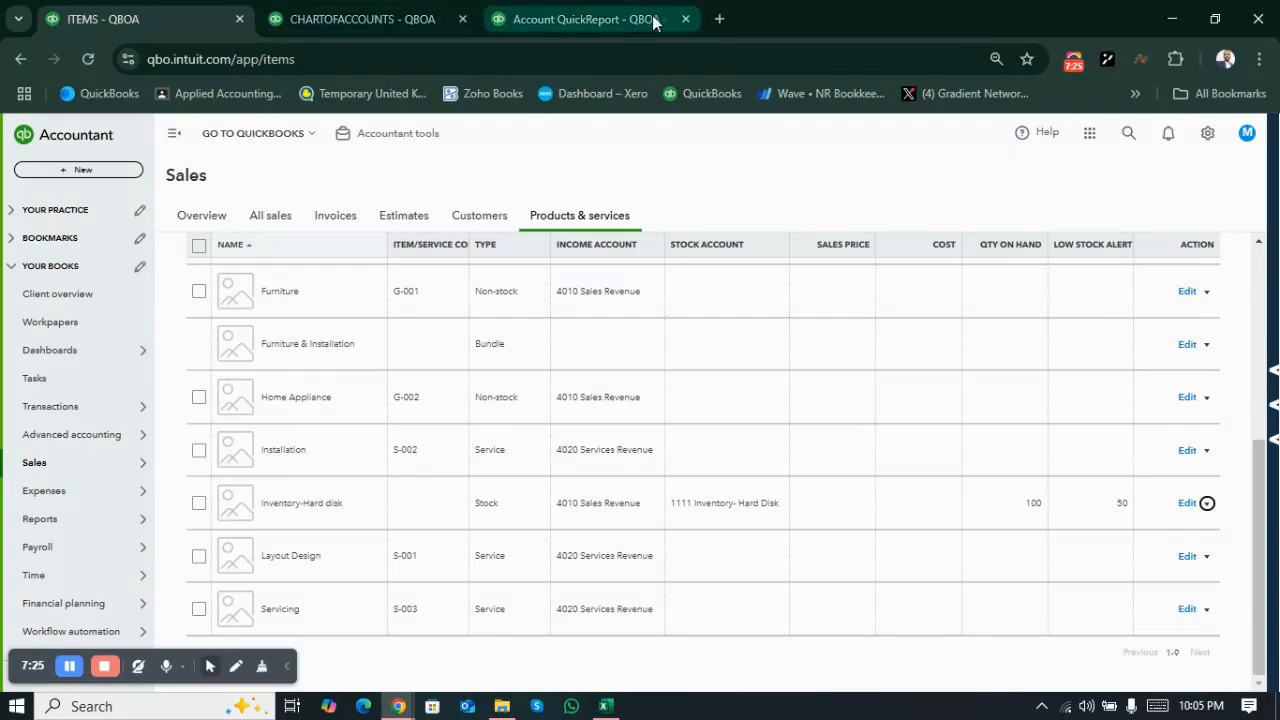
left_click(685, 18)
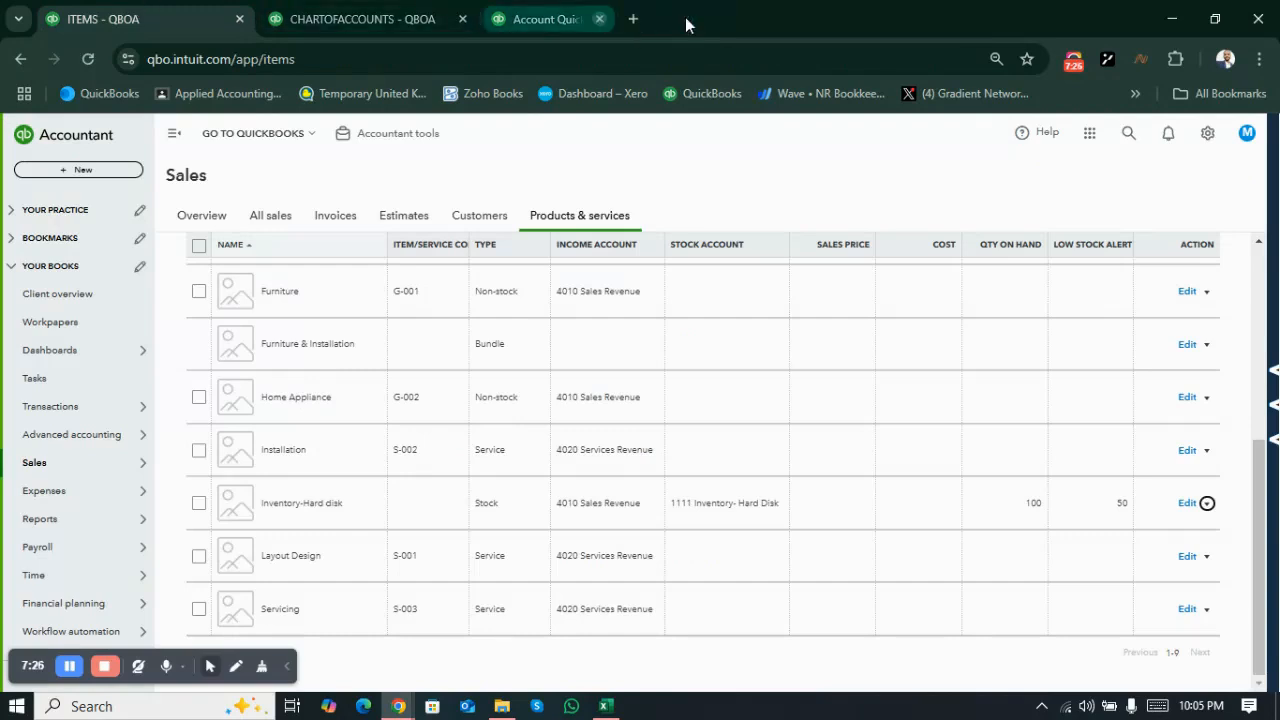
left_click(392, 8)
Step: Switch to the Working workbook in Excel and review the date, particulars and quantity of the purchase row
key("alt+Tab")
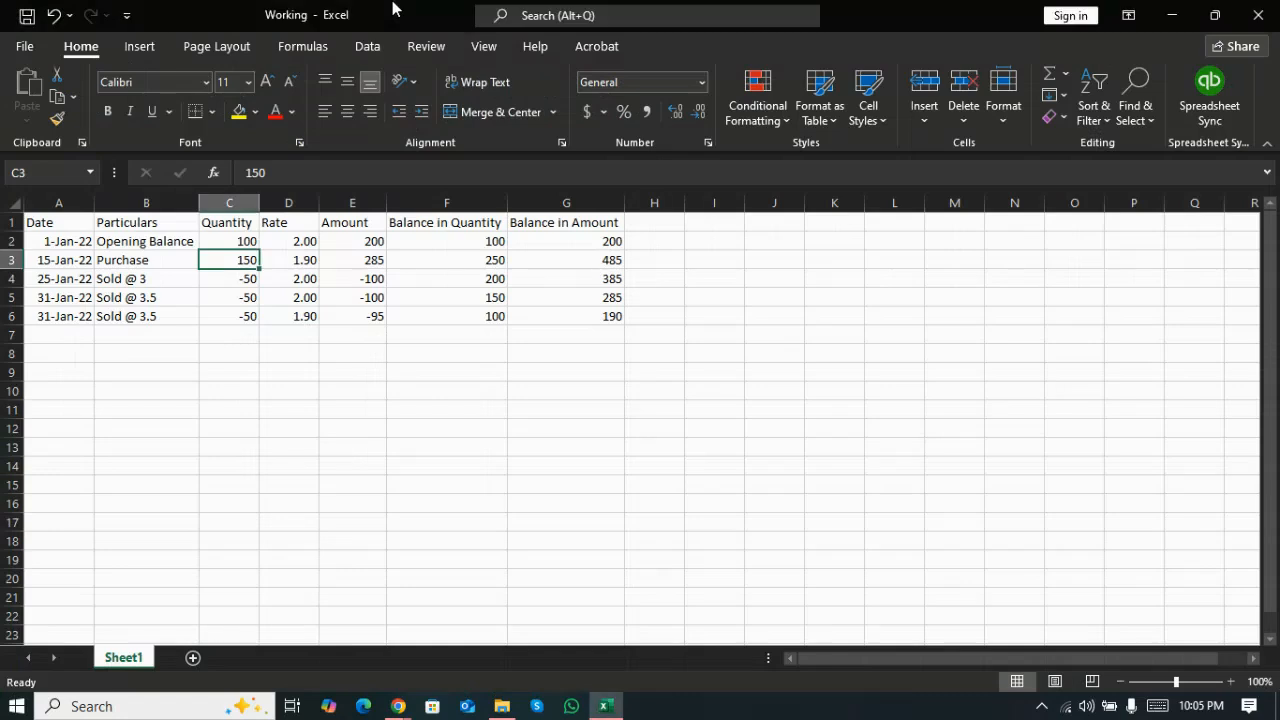
key("Left")
key("Left")
key("Right")
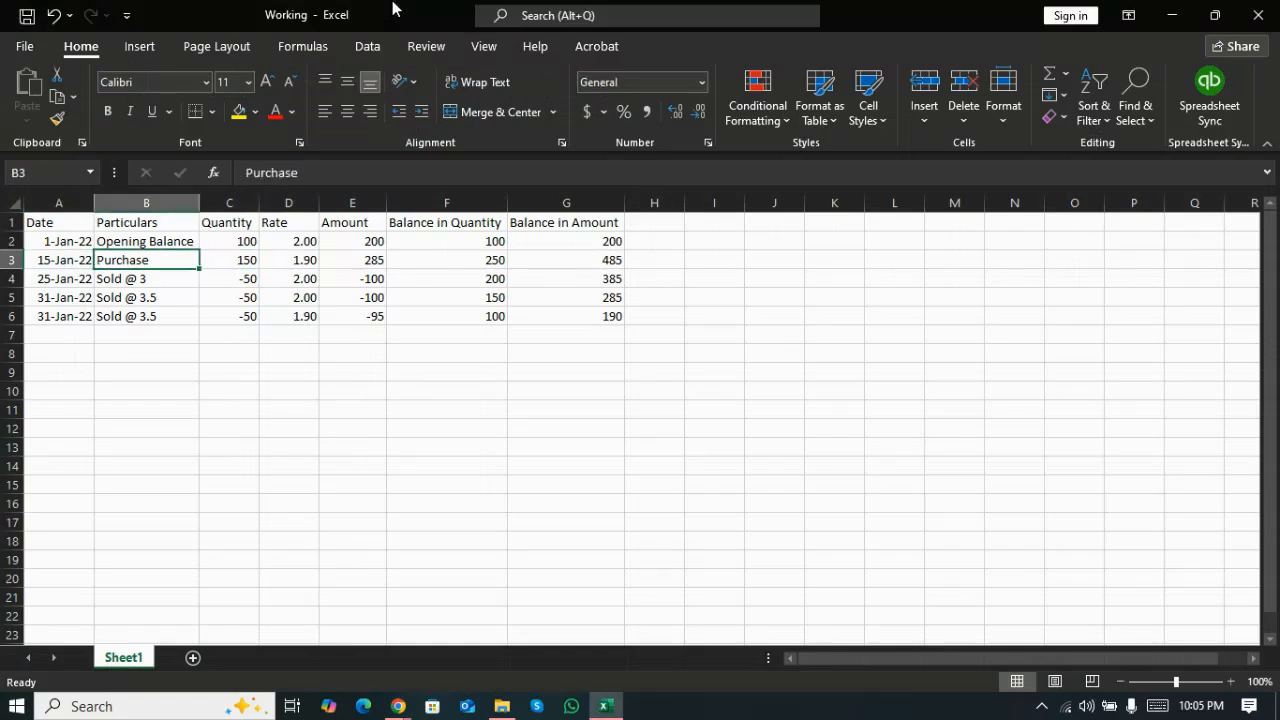
key("Right")
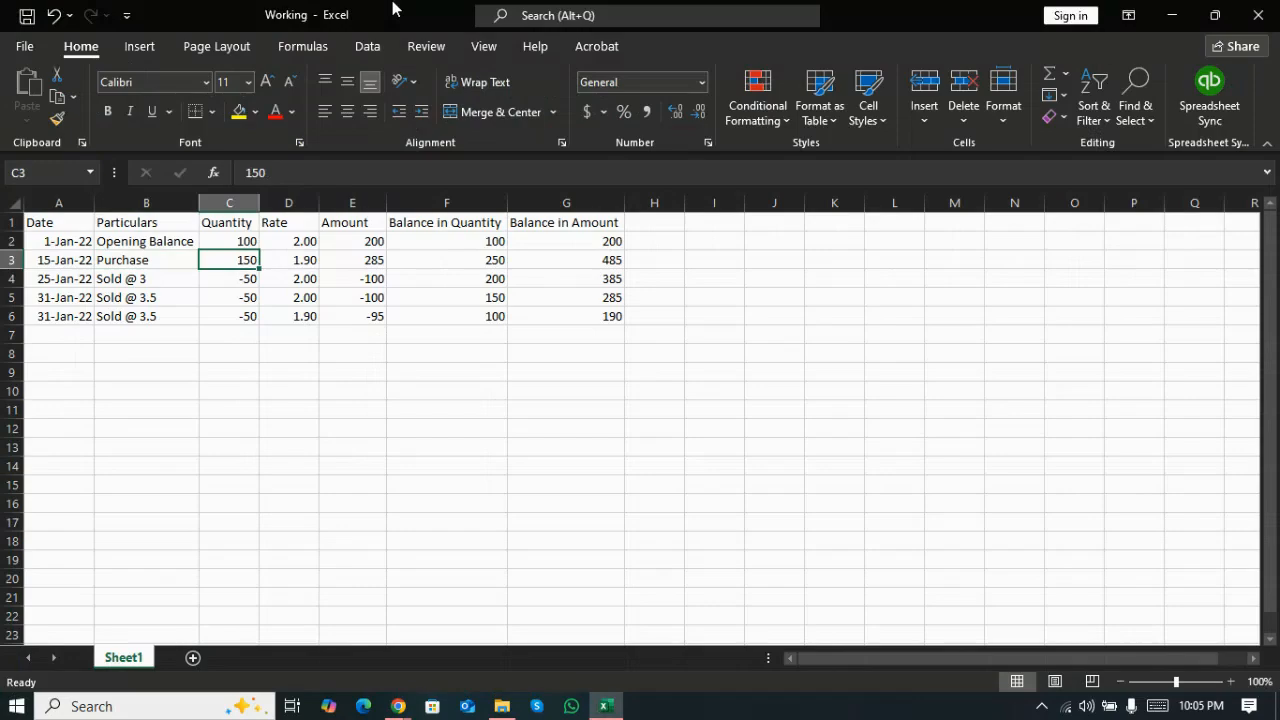
Step: Switch to QuickBooks, create a new bill from the Bills list and choose ALDI STORES as the supplier
key("alt+Tab")
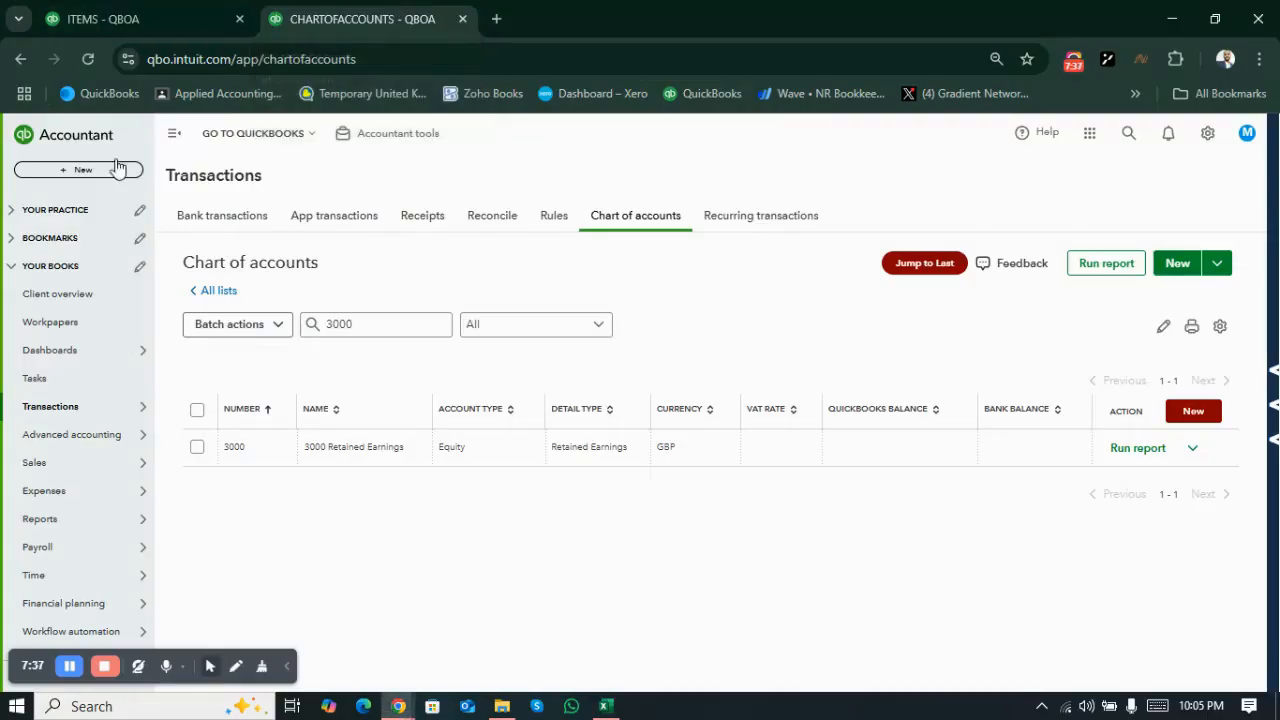
mouse_move(79, 500)
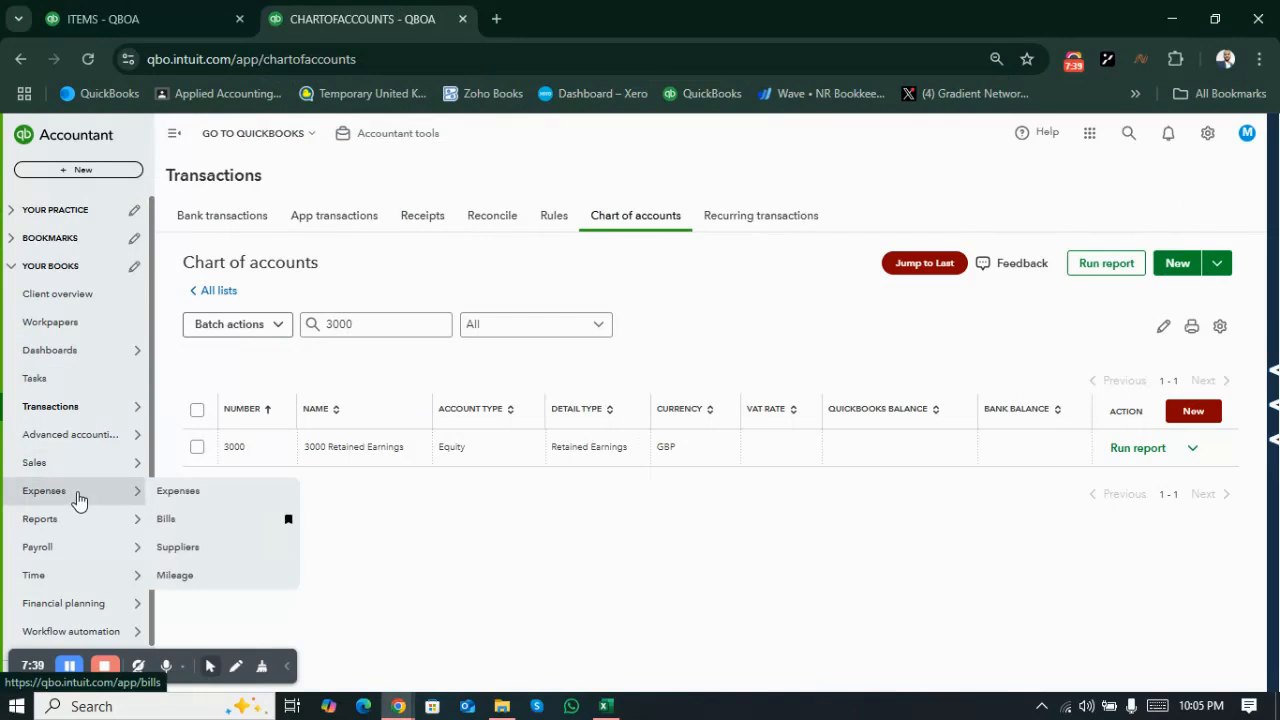
left_click(200, 524)
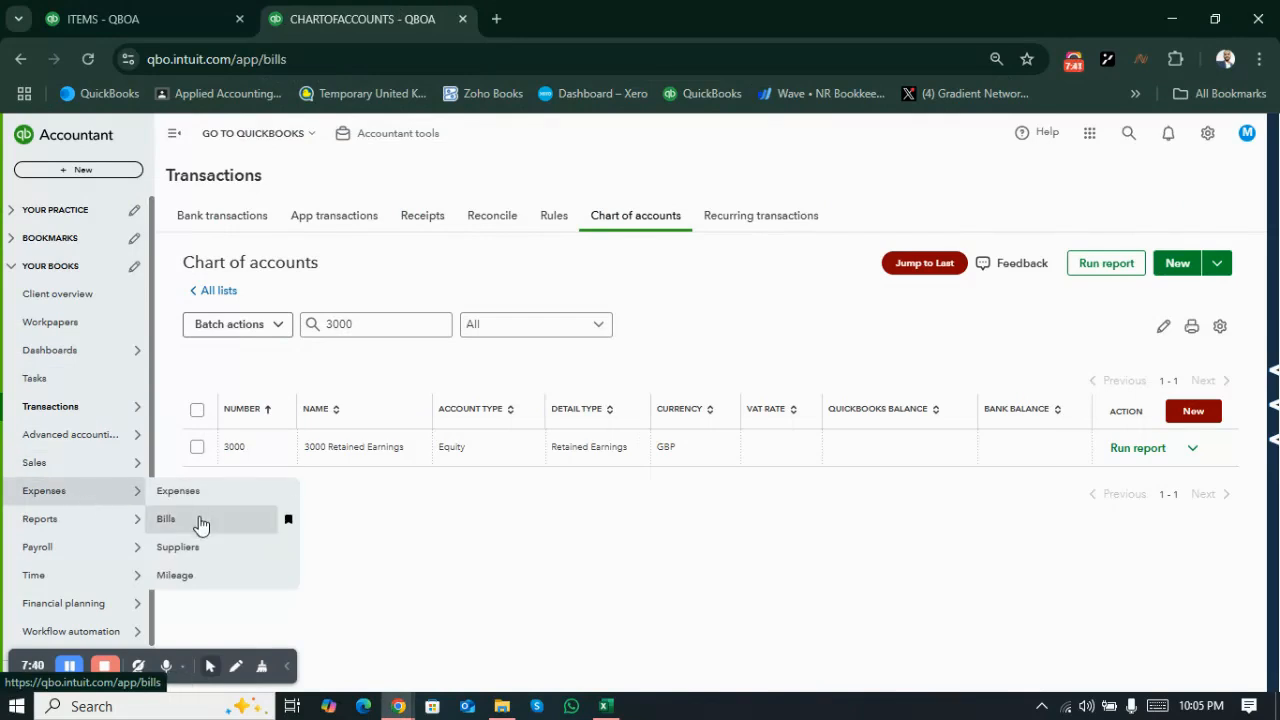
left_click(69, 672)
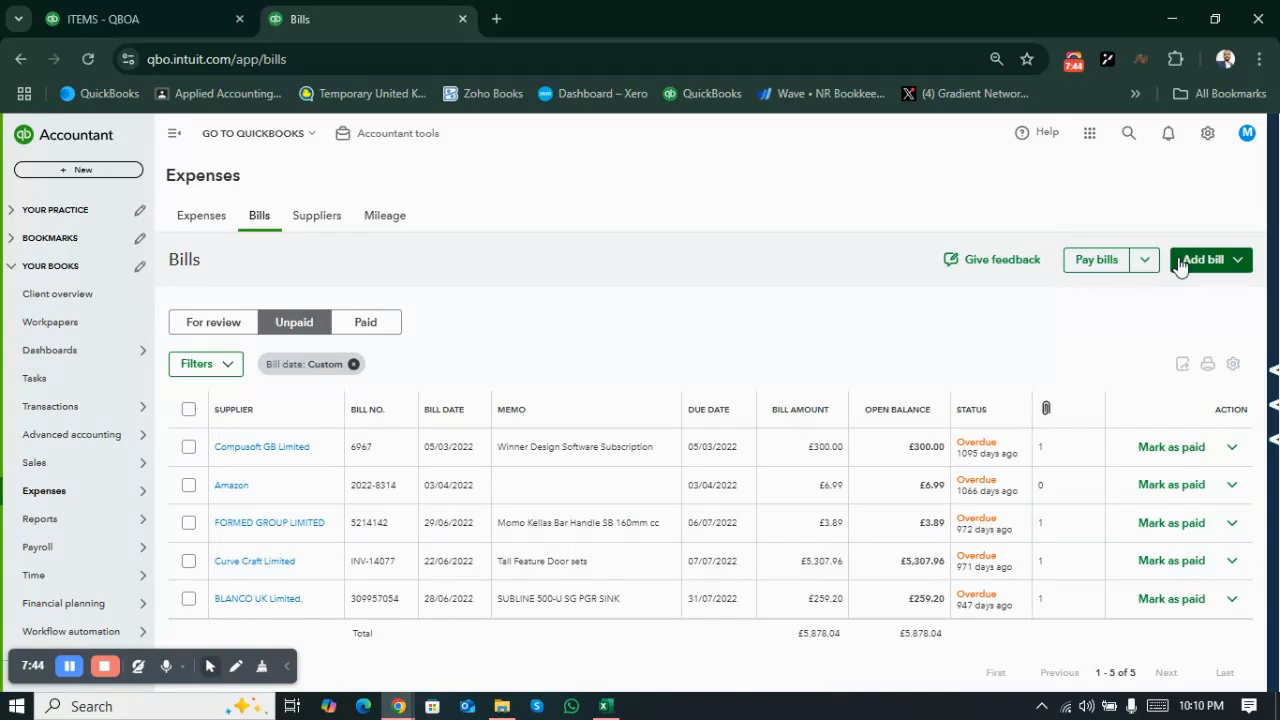
left_click(1181, 262)
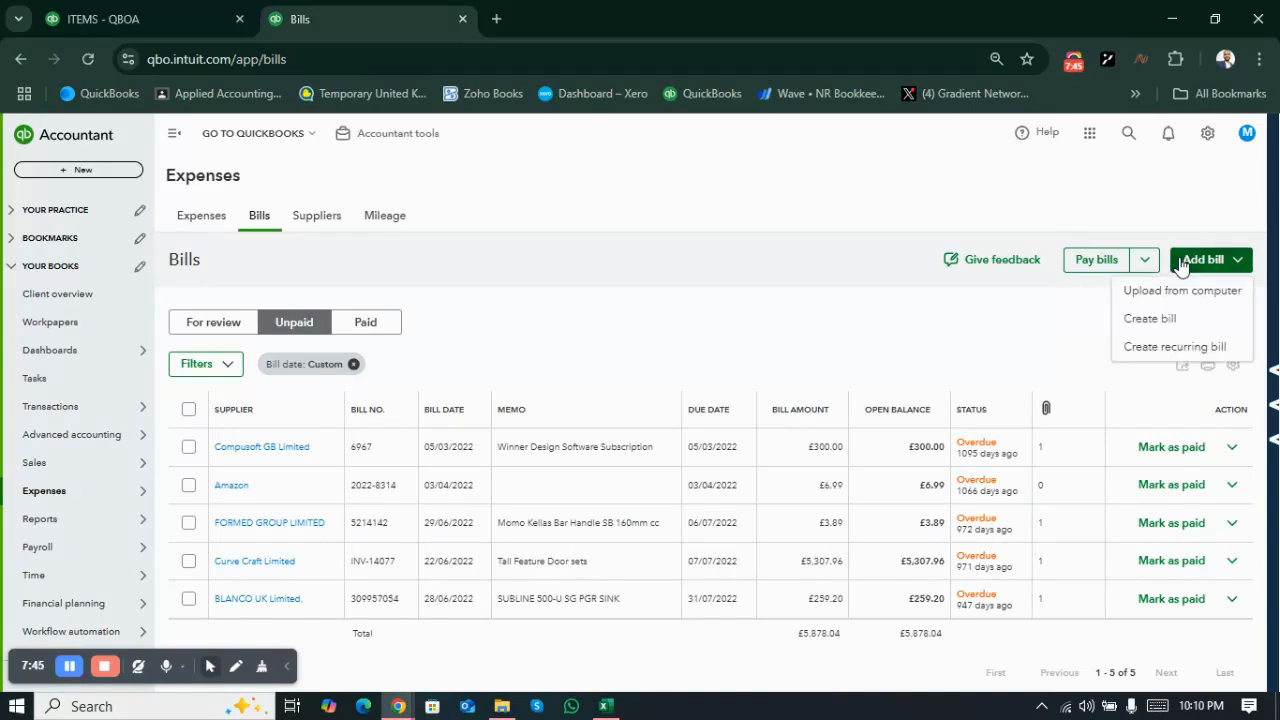
left_click(1150, 318)
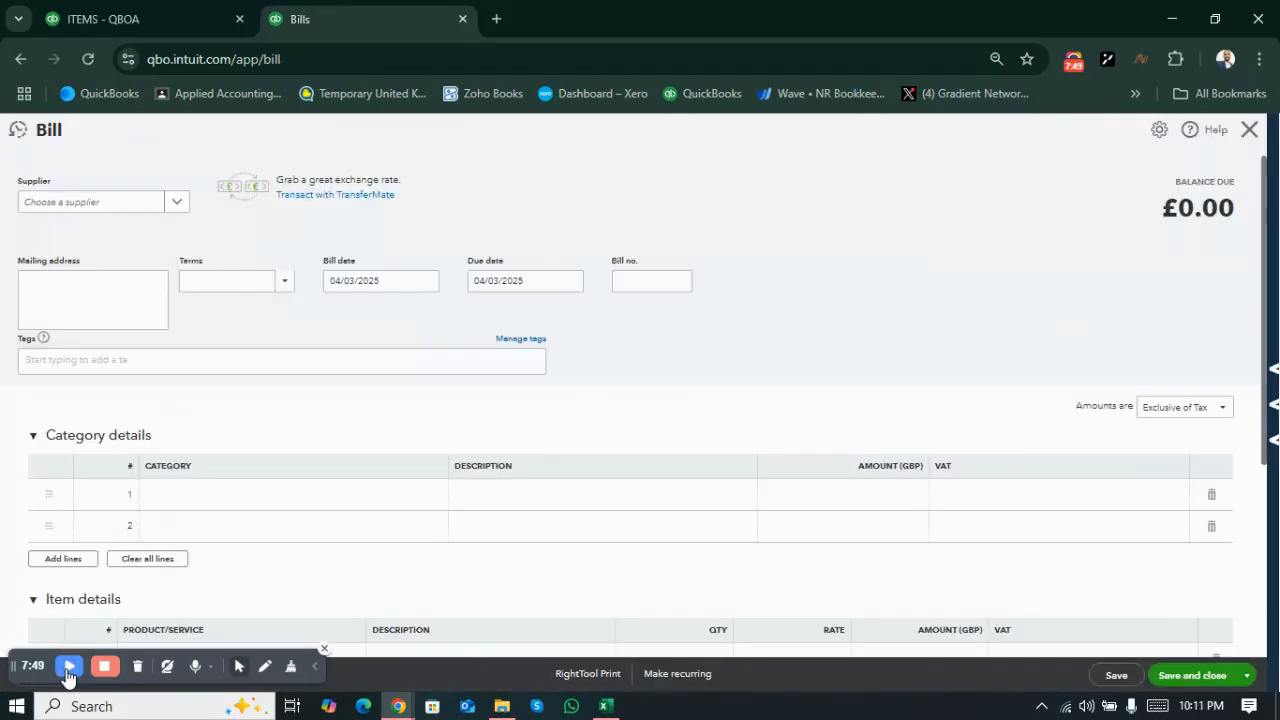
left_click(176, 206)
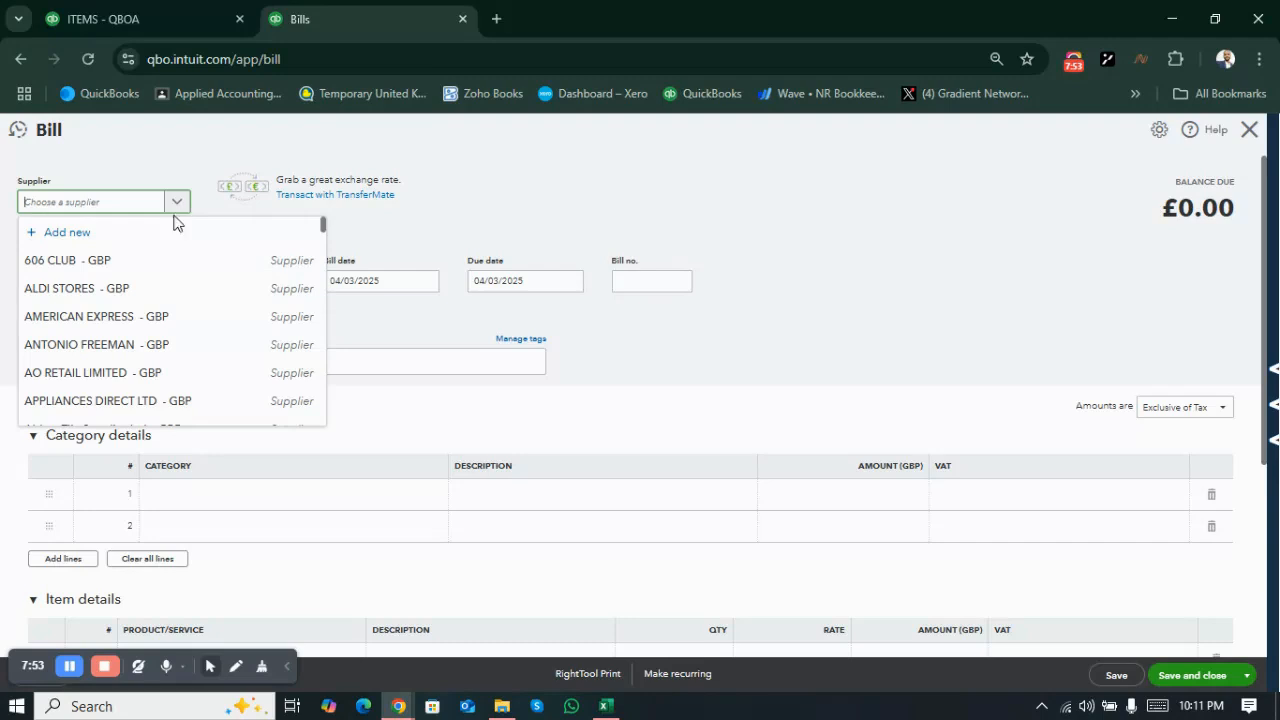
left_click(112, 288)
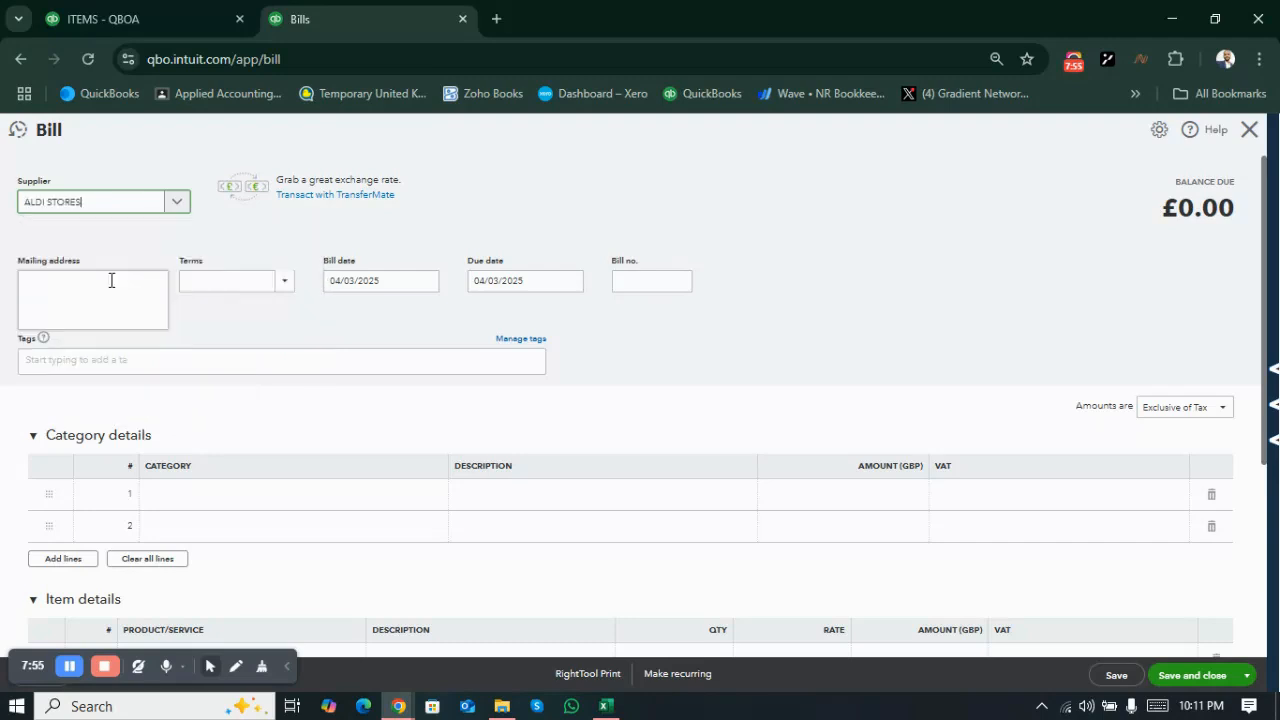
Step: Check the purchase date in the Excel workbook and set the bill date to 15/01/2022 in QuickBooks
key("alt+Tab")
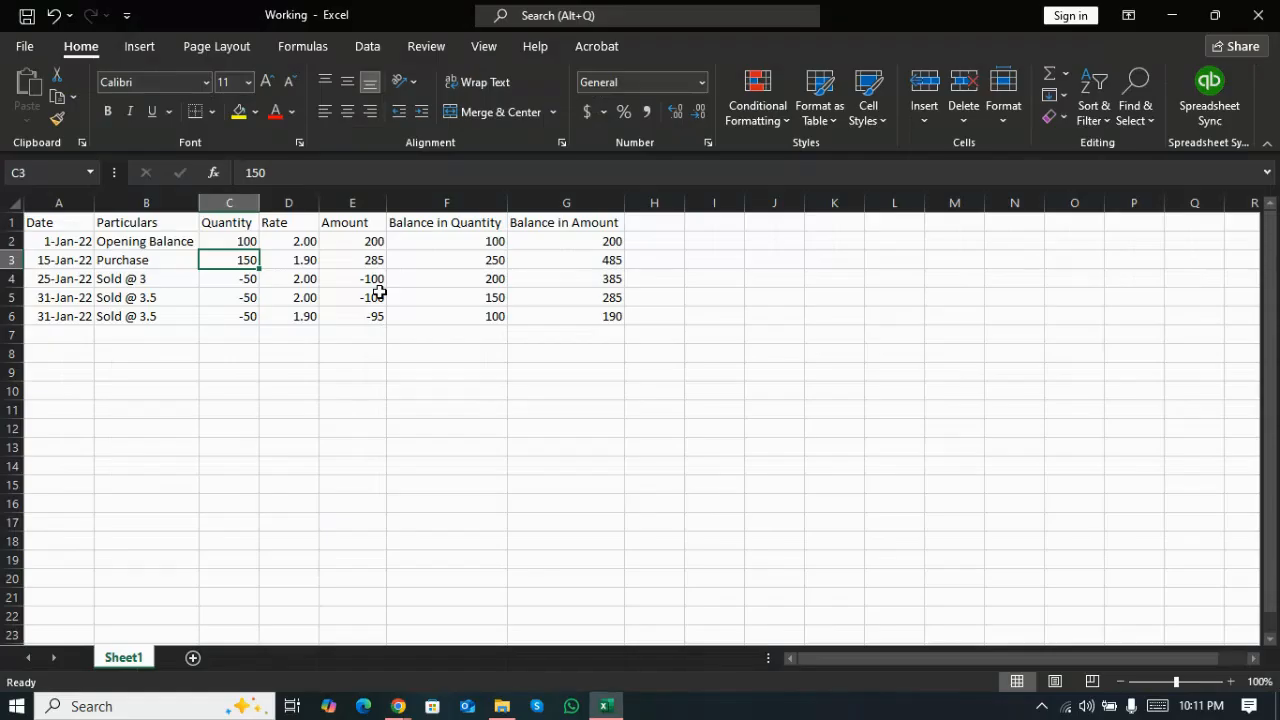
key("Left")
key("Left")
key("alt+Tab")
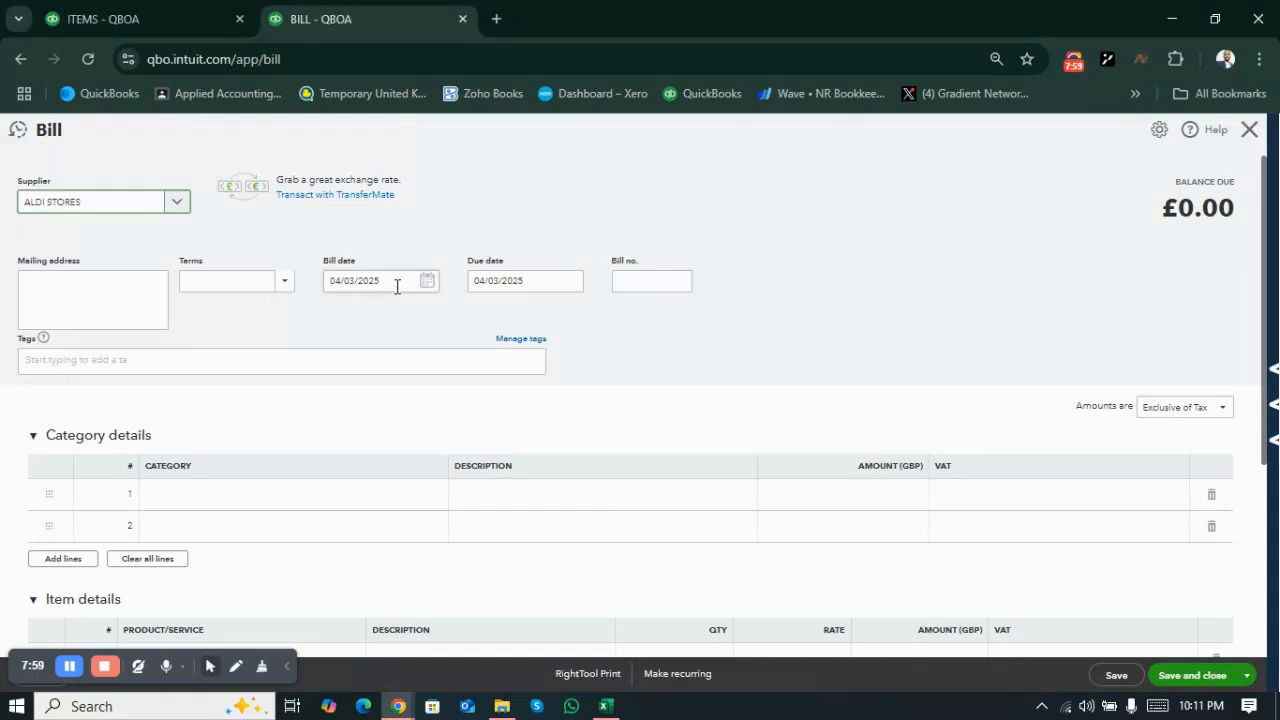
left_click(424, 286)
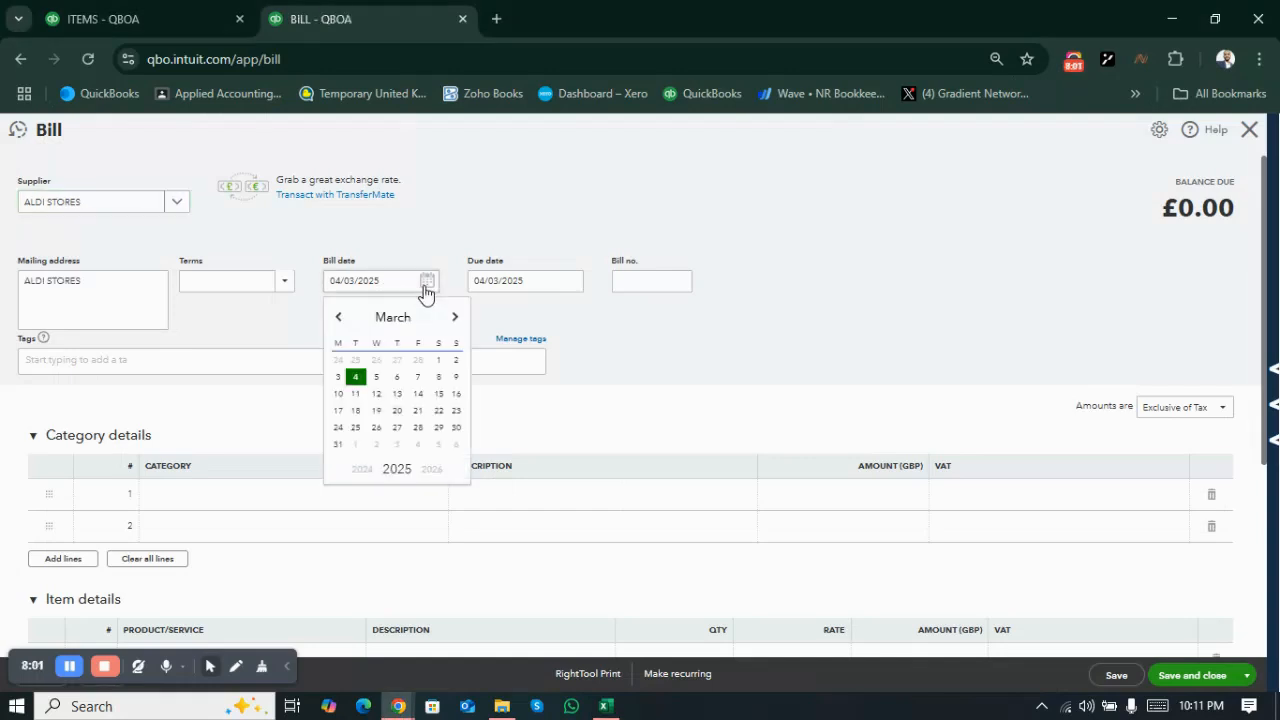
left_click(364, 472)
left_click(364, 472)
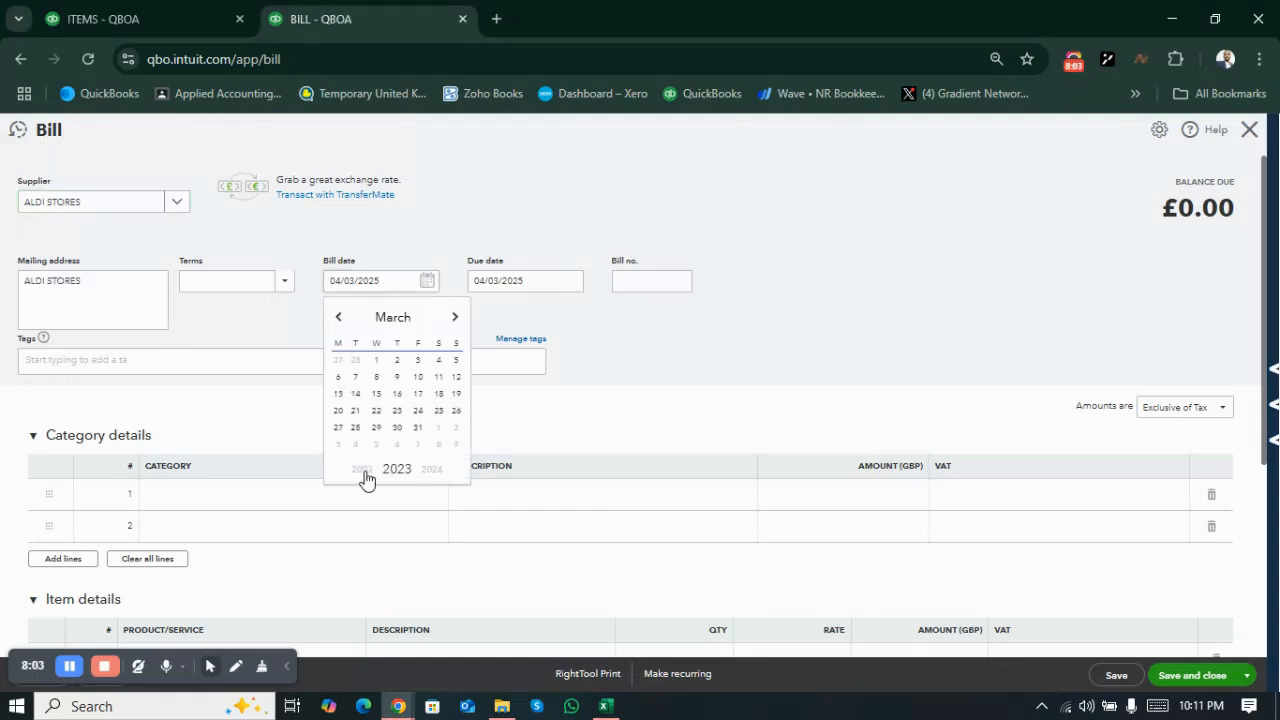
left_click(364, 470)
left_click(338, 318)
left_click(338, 318)
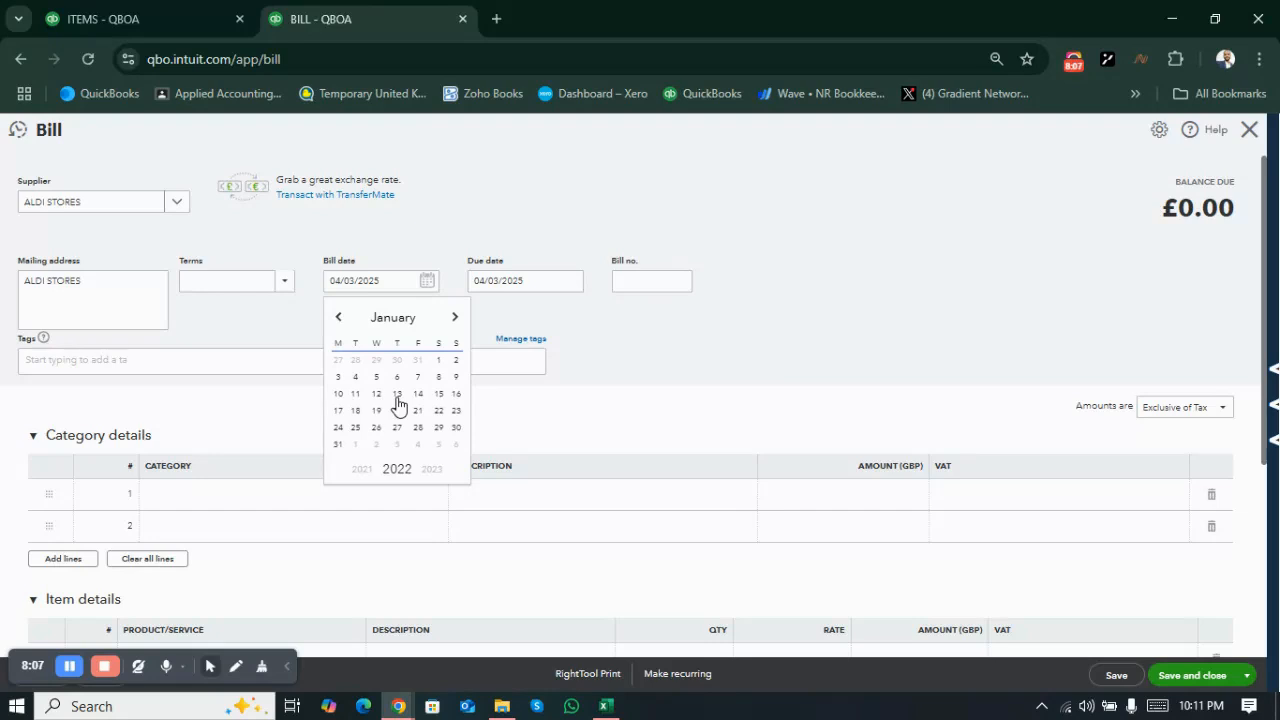
left_click(439, 395)
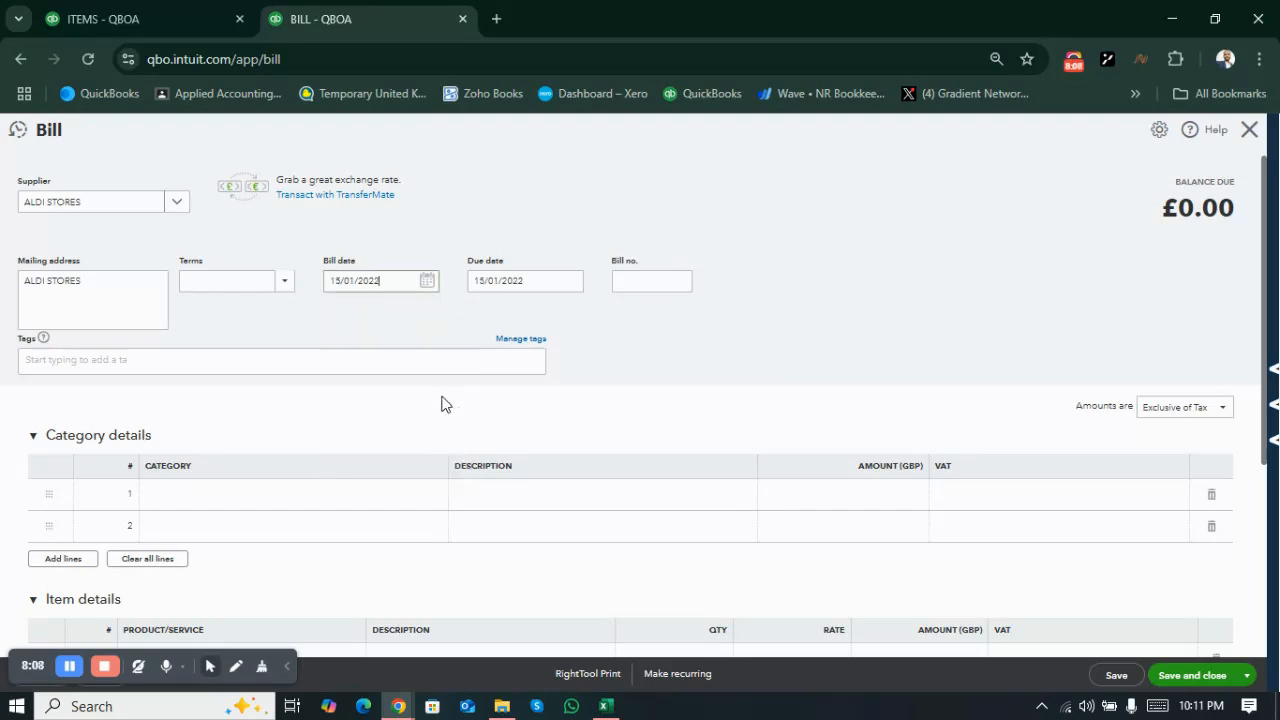
Step: Set the bill's payment terms to Net 15 and its bill number to 111
left_click(286, 287)
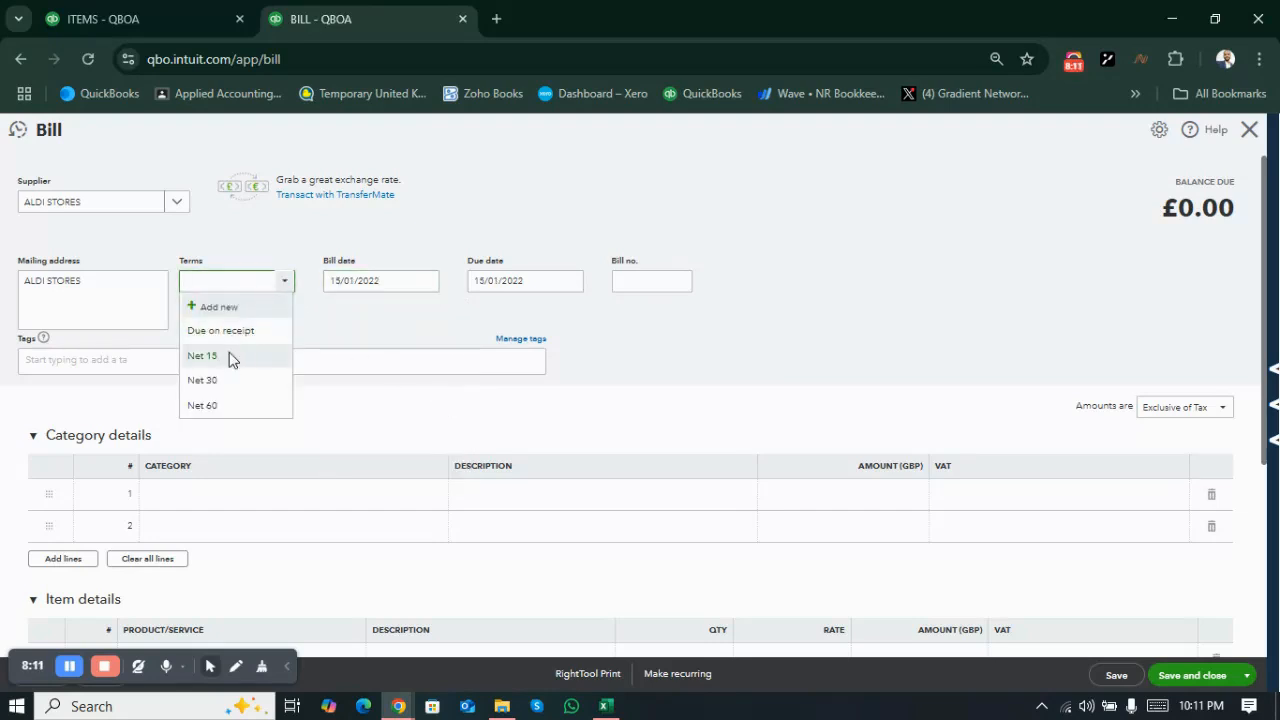
left_click(202, 356)
left_click(650, 286)
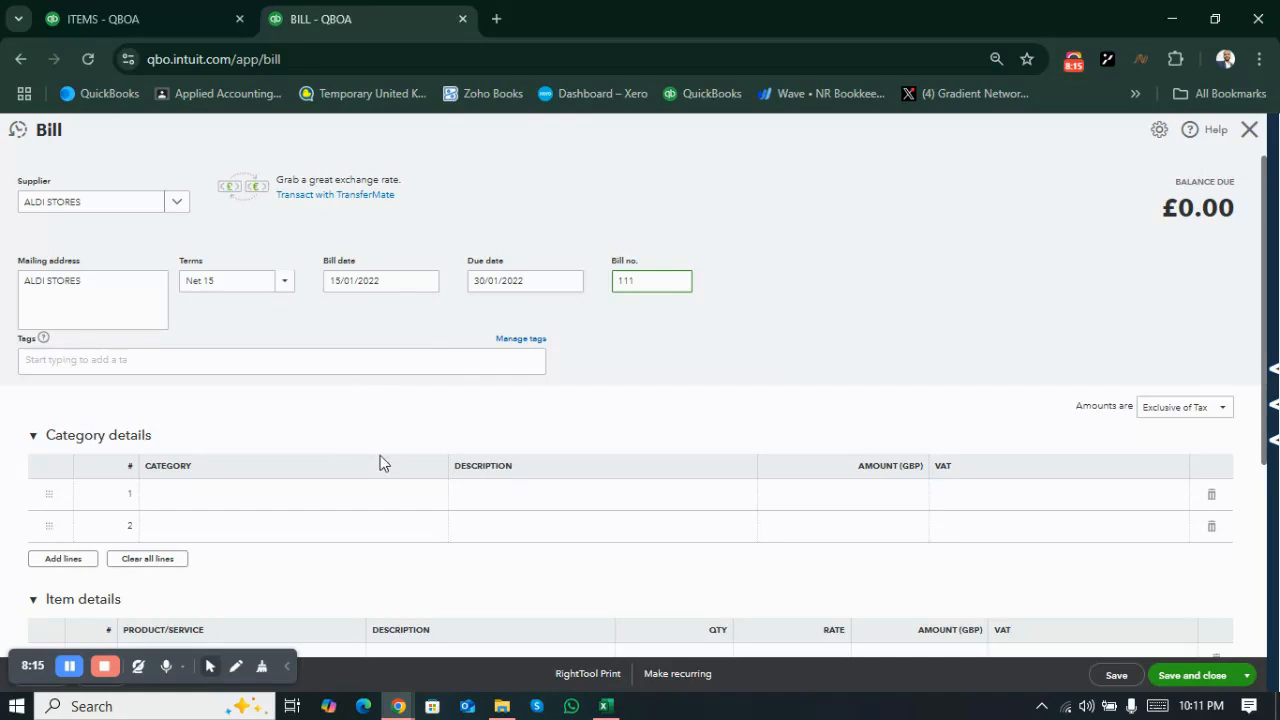
left_click(788, 423)
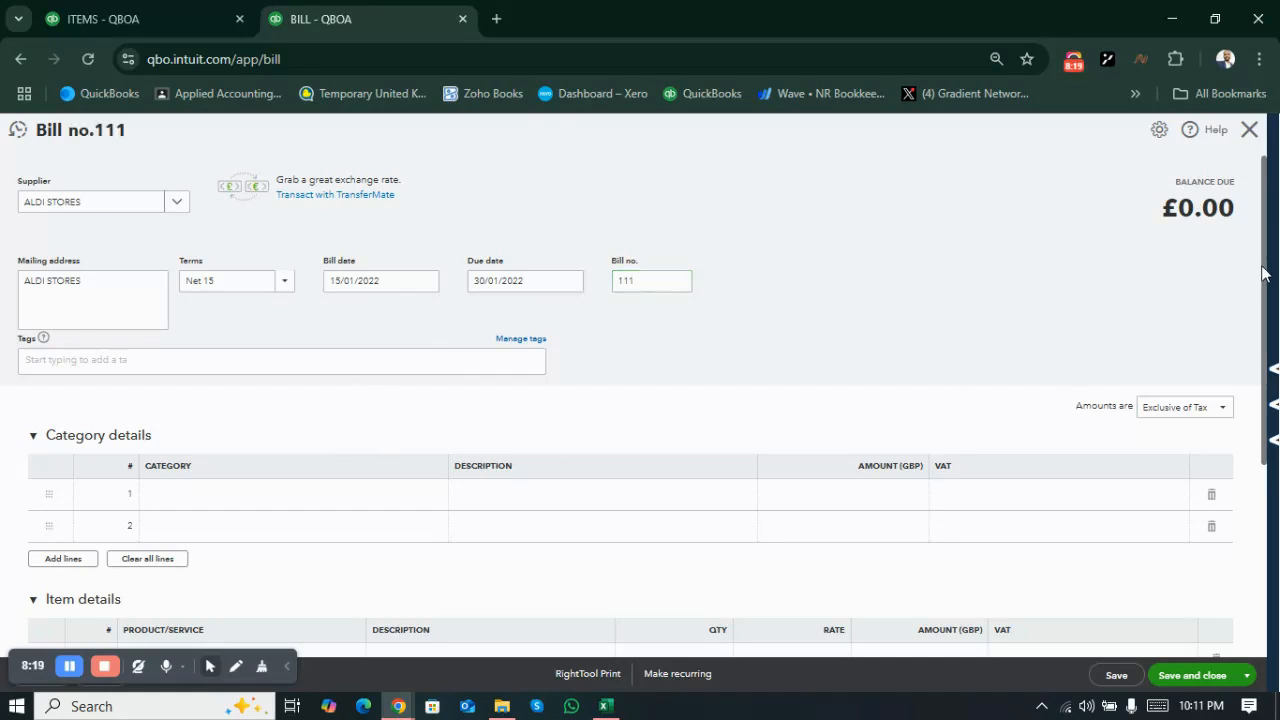
Step: Select Inventory-Hard disk as the product on the first item details line of the bill
left_click_drag(1262, 273, 1212, 390)
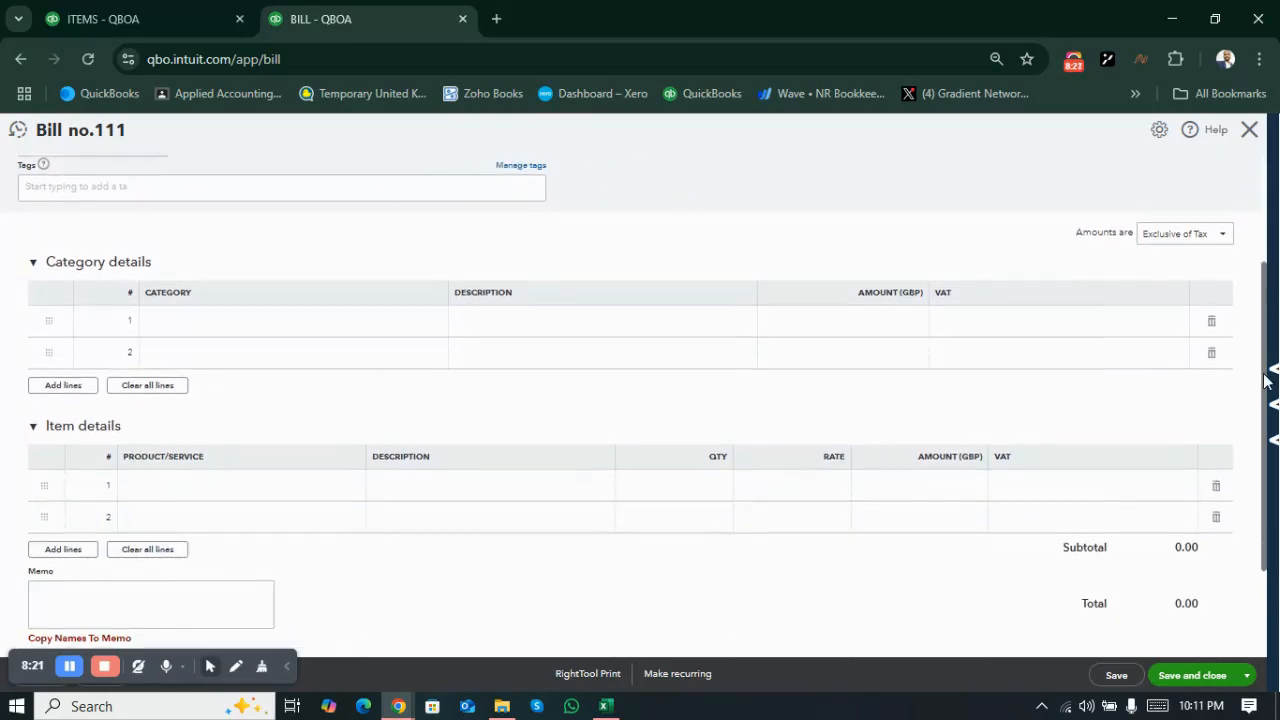
left_click(293, 498)
key("alt+Tab")
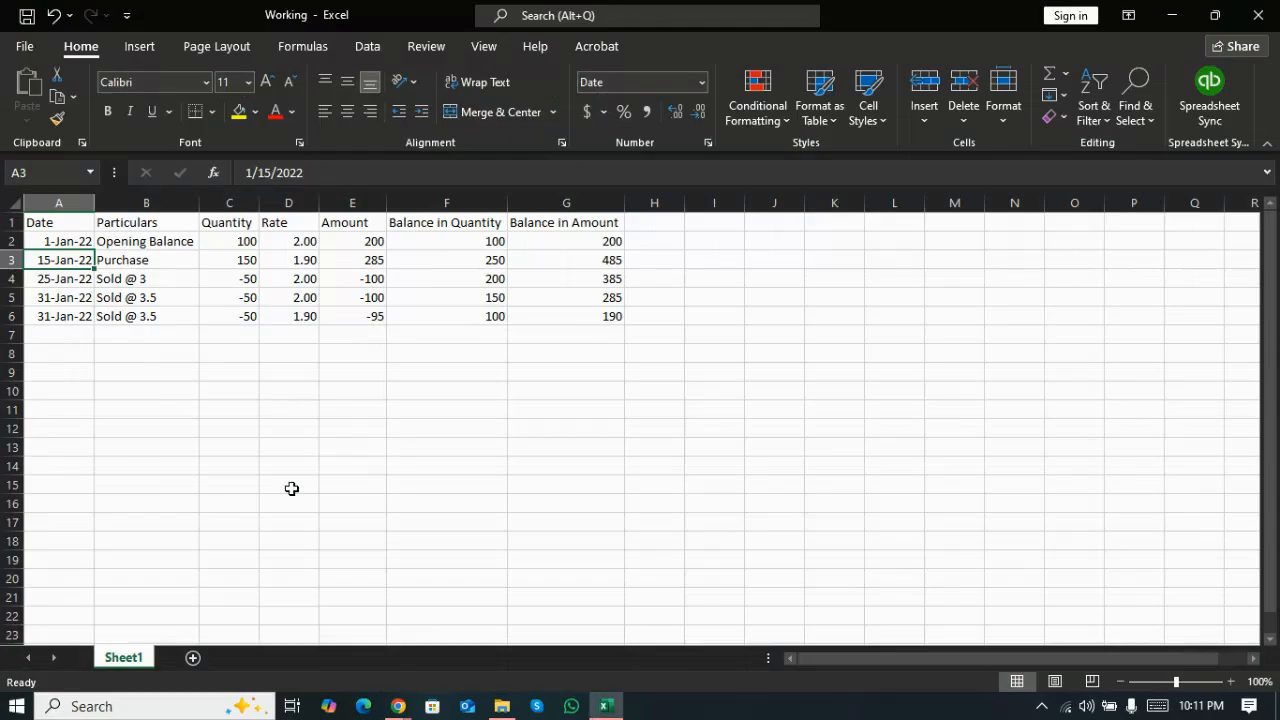
key("alt+Tab")
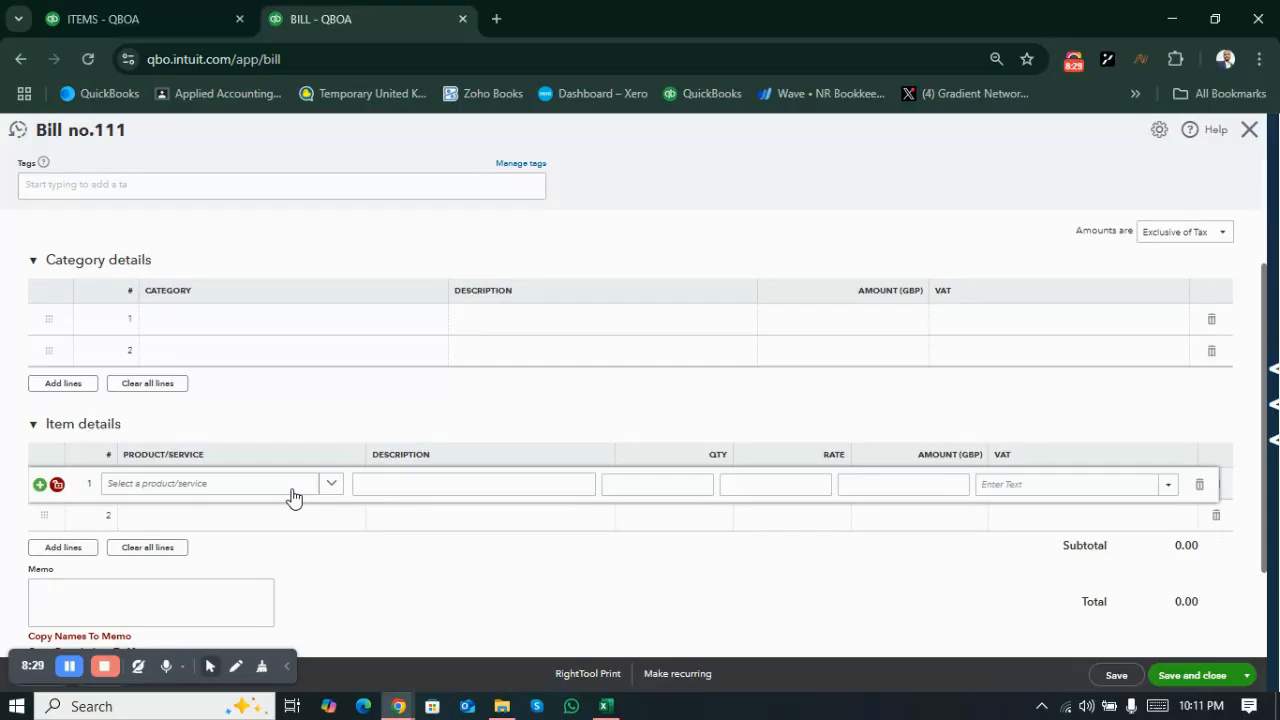
left_click(292, 497)
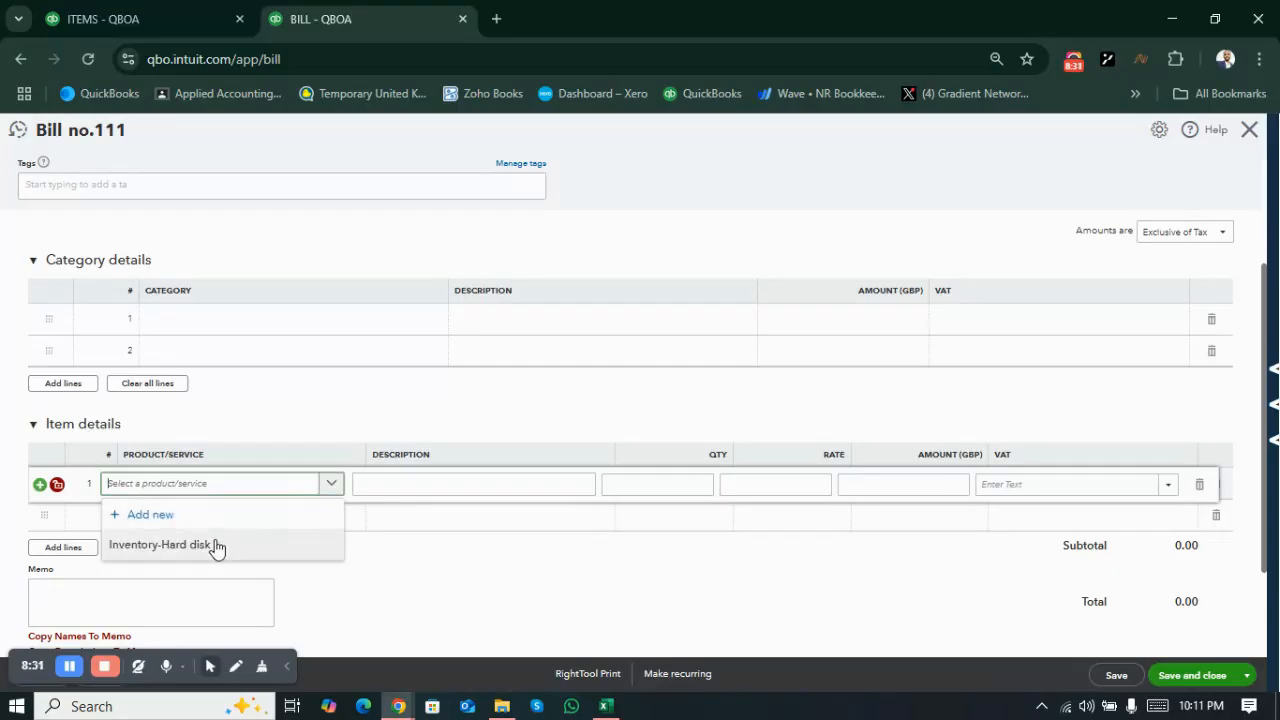
left_click(217, 545)
Step: Look up the purchase quantity in the Excel workbook and enter quantity 150 and rate 1.90 on the hard disk line
left_click(651, 484)
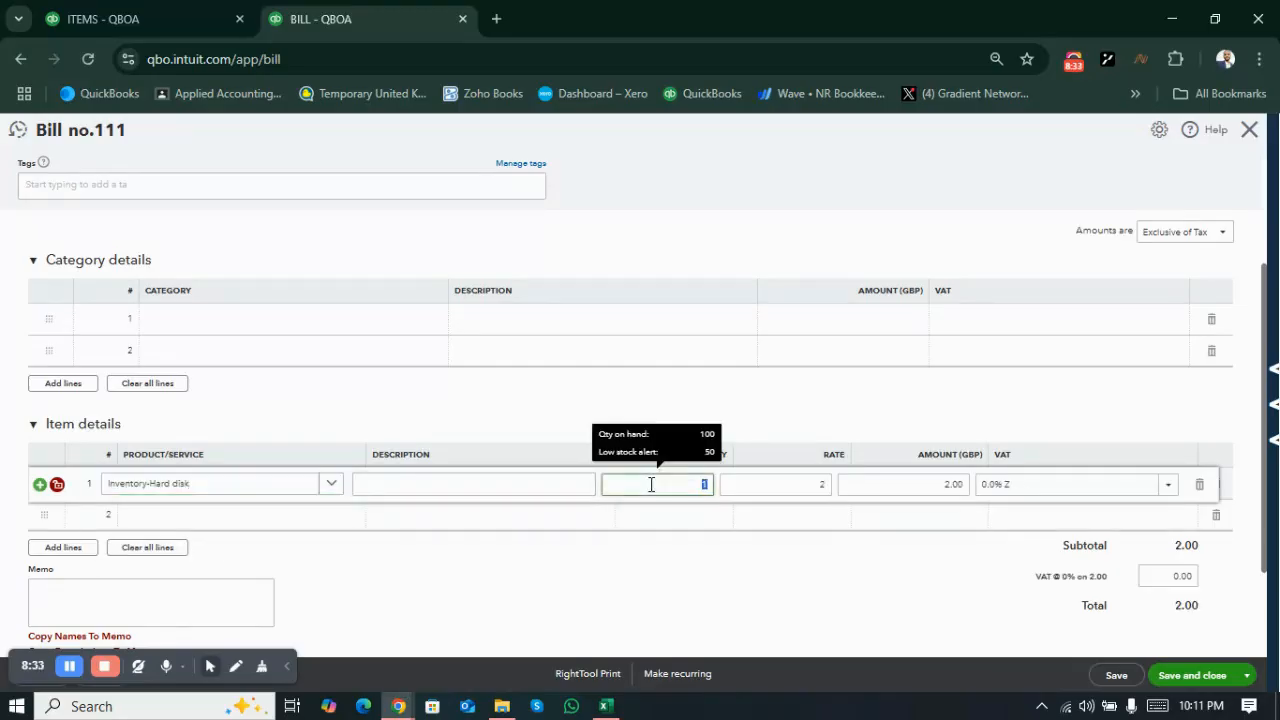
key("alt+Tab")
key("Right")
key("Right")
key("alt+Tab")
key("Tab")
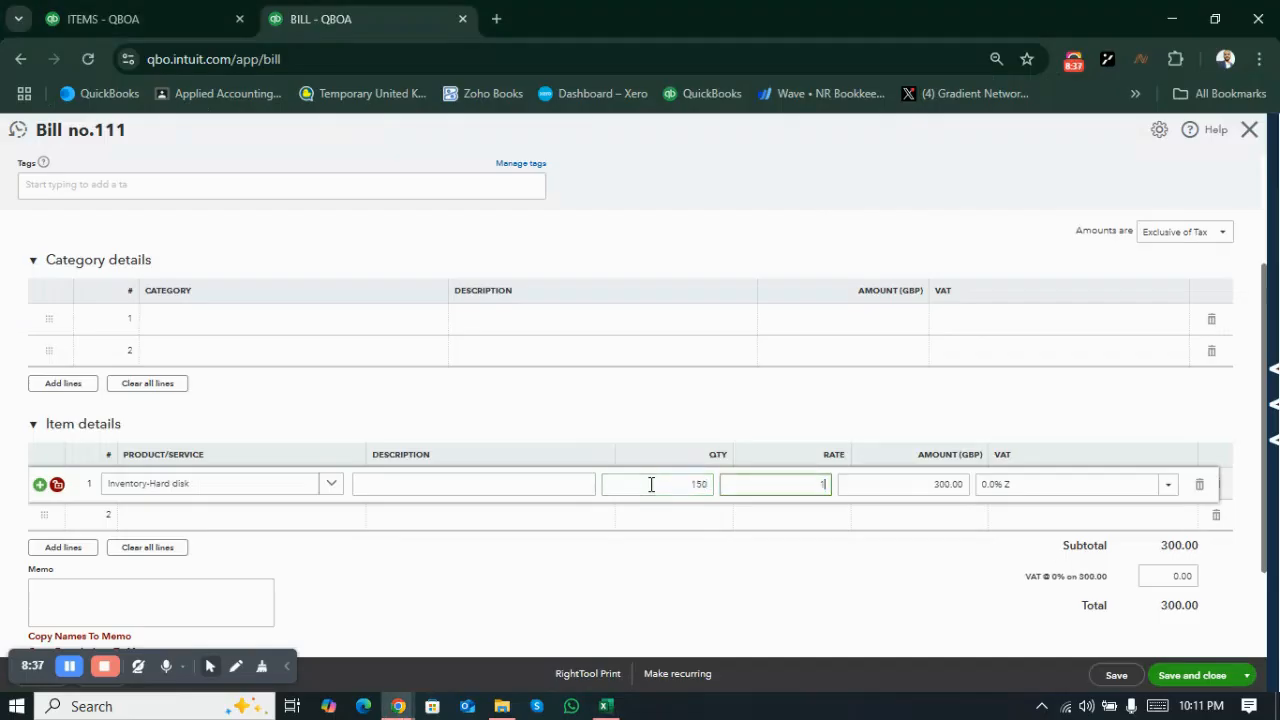
type("1.90")
key("Tab")
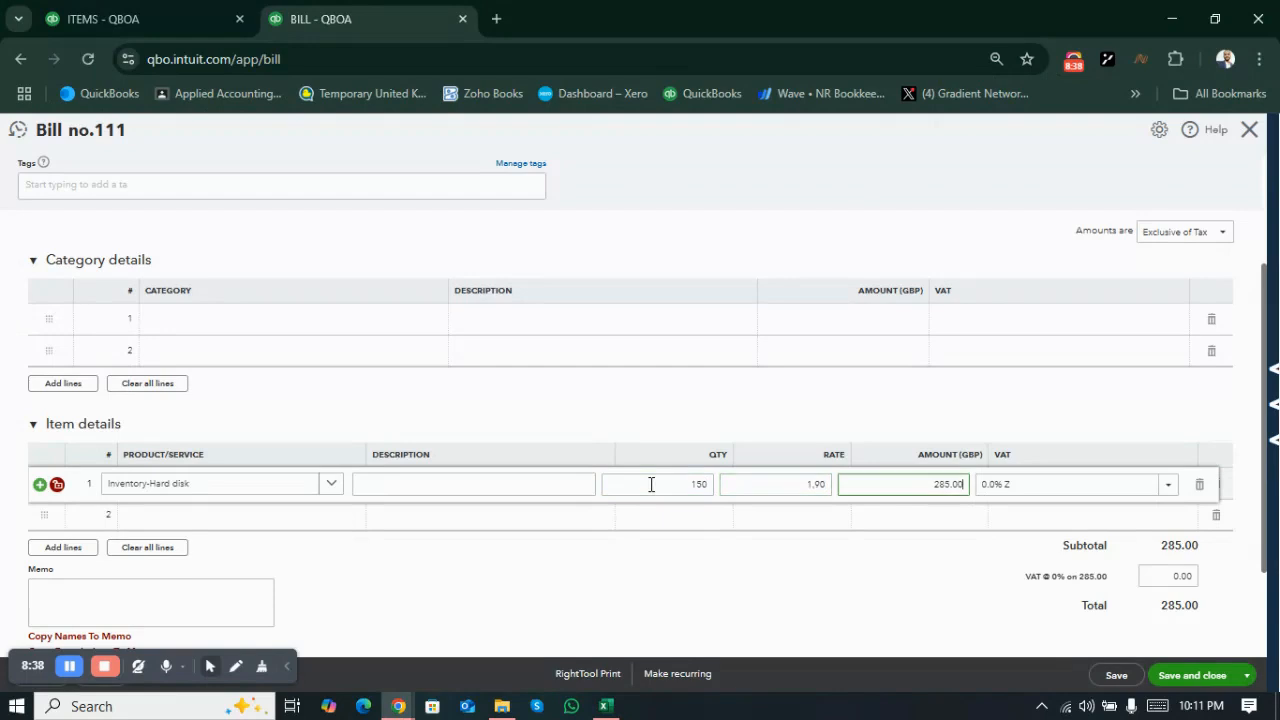
left_click(895, 585)
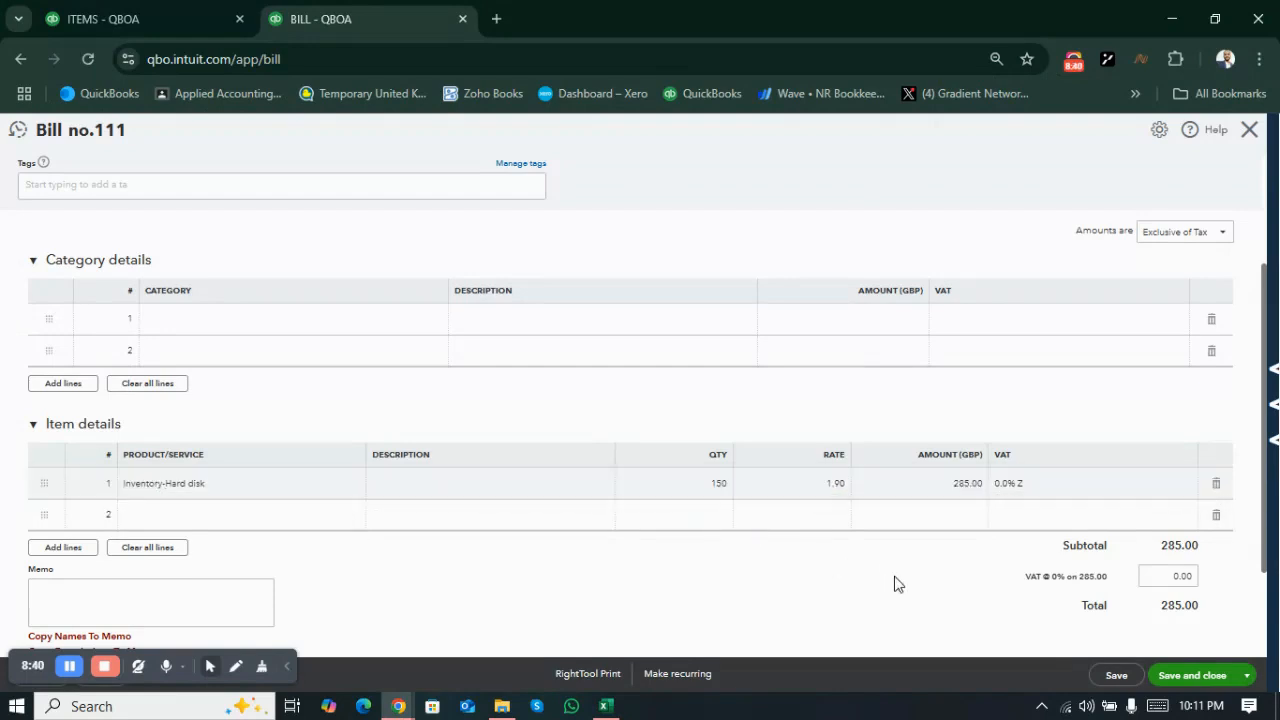
Step: Change the hard disk line's VAT to No VAT, then save and close the bill
left_click(1157, 486)
left_click(1172, 487)
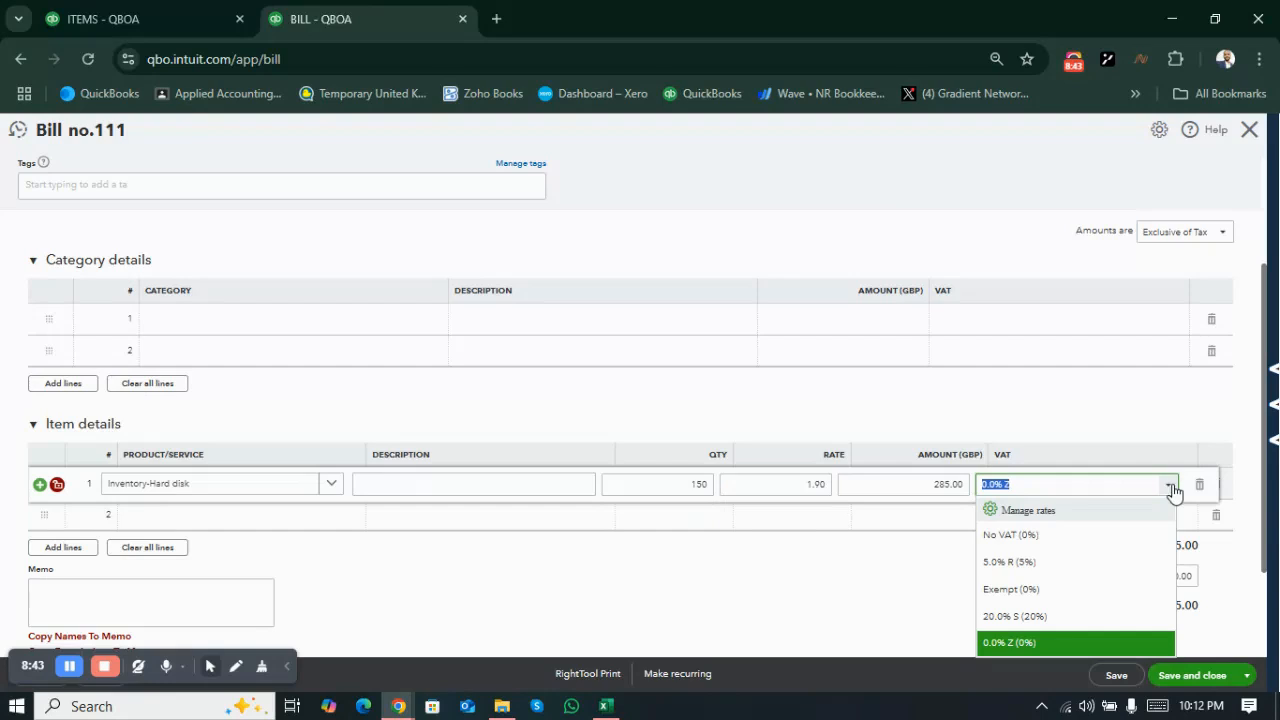
left_click(1074, 548)
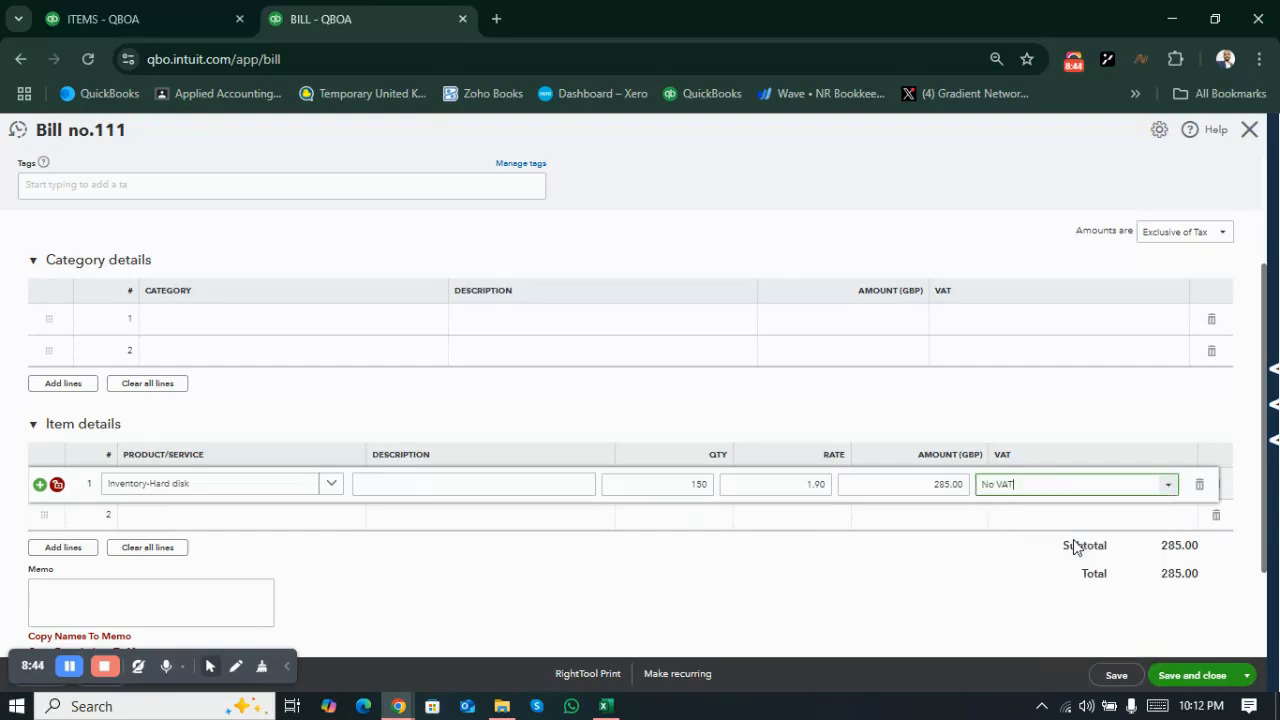
left_click(952, 558)
scroll(952, 558, "up", 2)
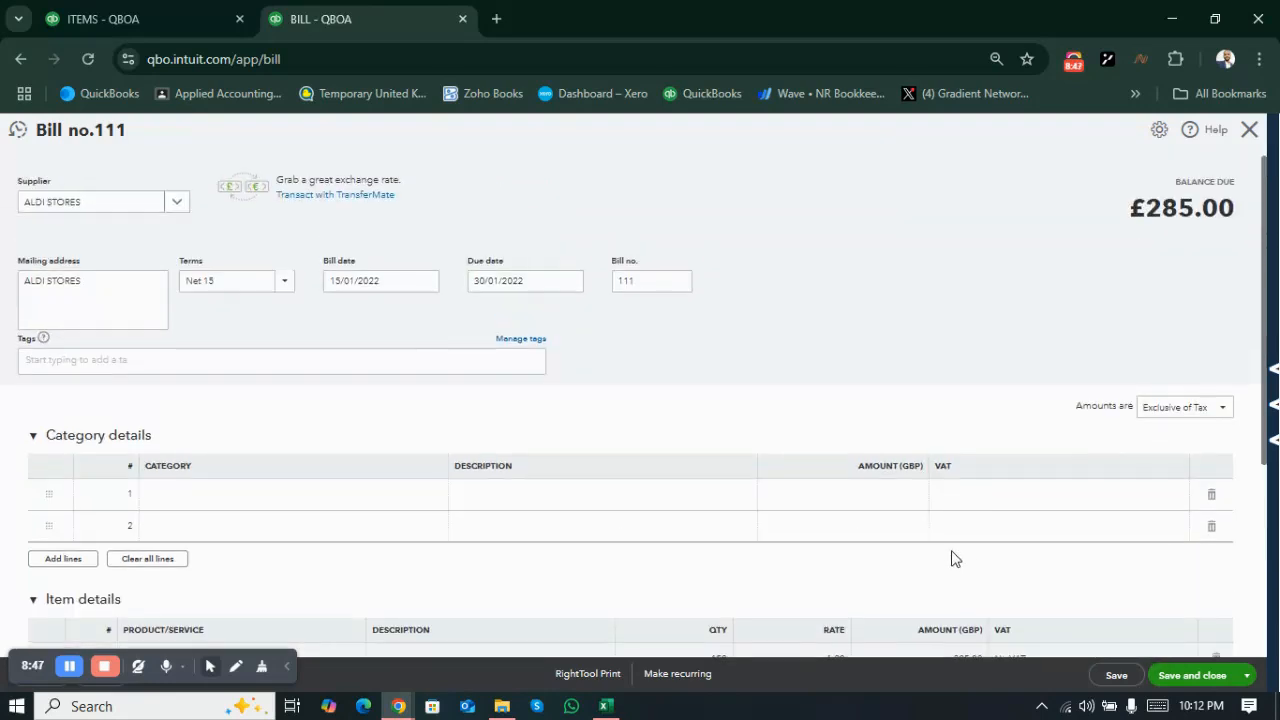
scroll(952, 558, "down", 4)
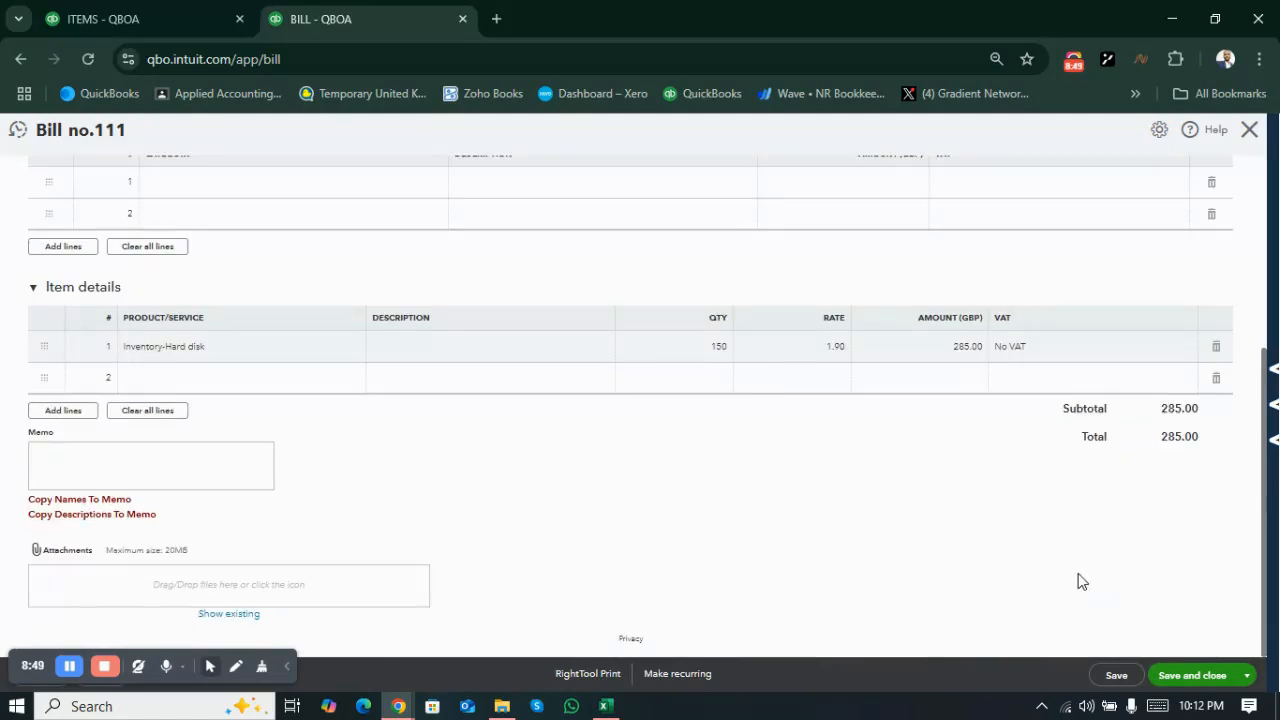
left_click(1190, 676)
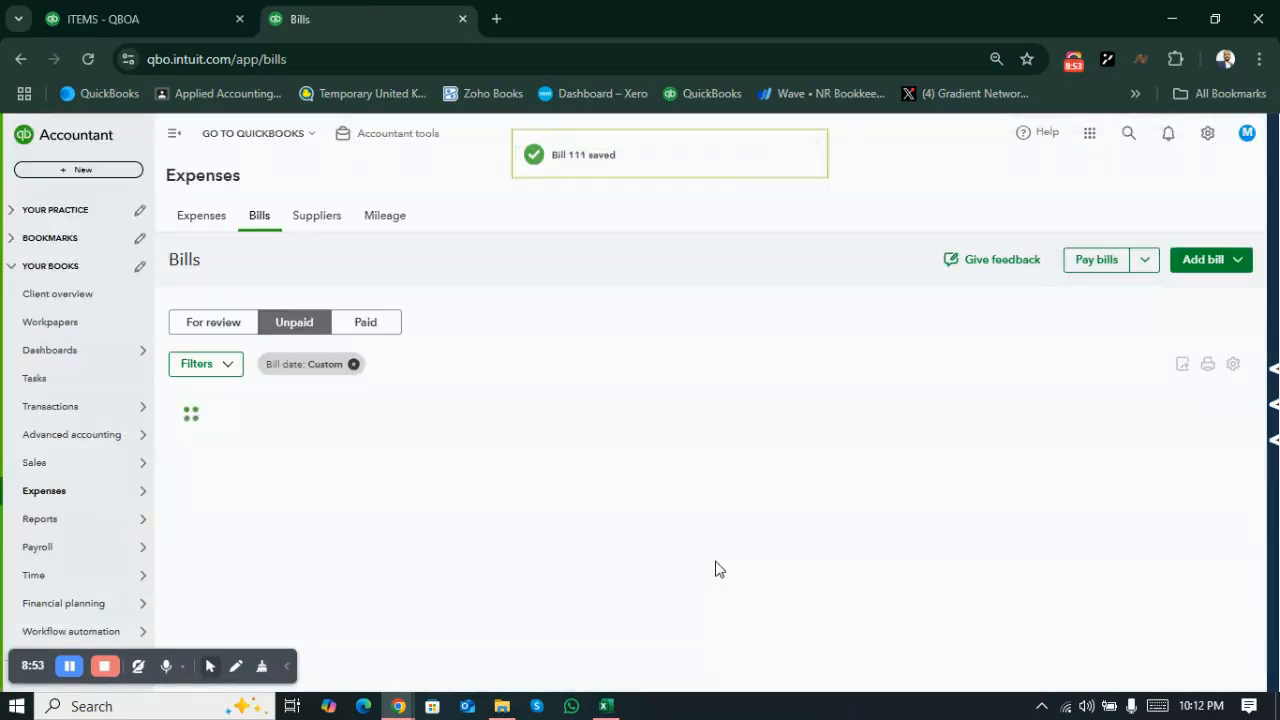
Step: Reload the Products and Services list and check the quantity on hand of Inventory-Hard disk
left_click(201, 8)
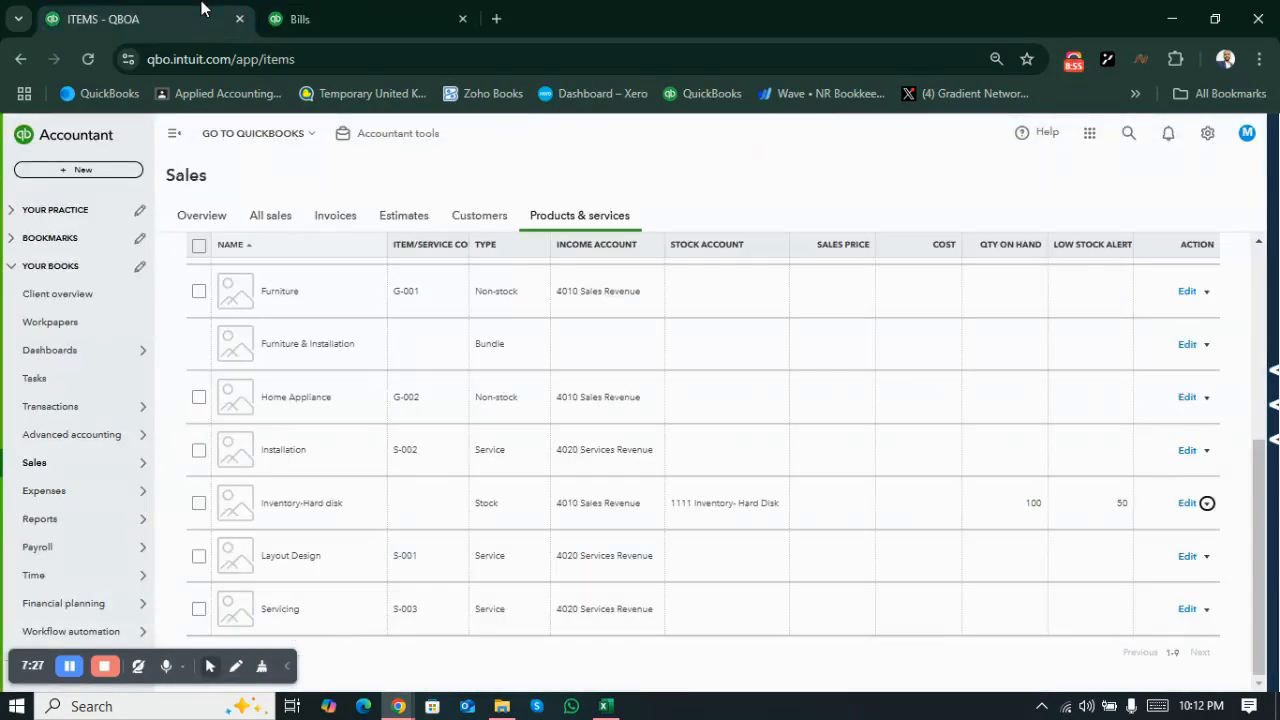
left_click(88, 58)
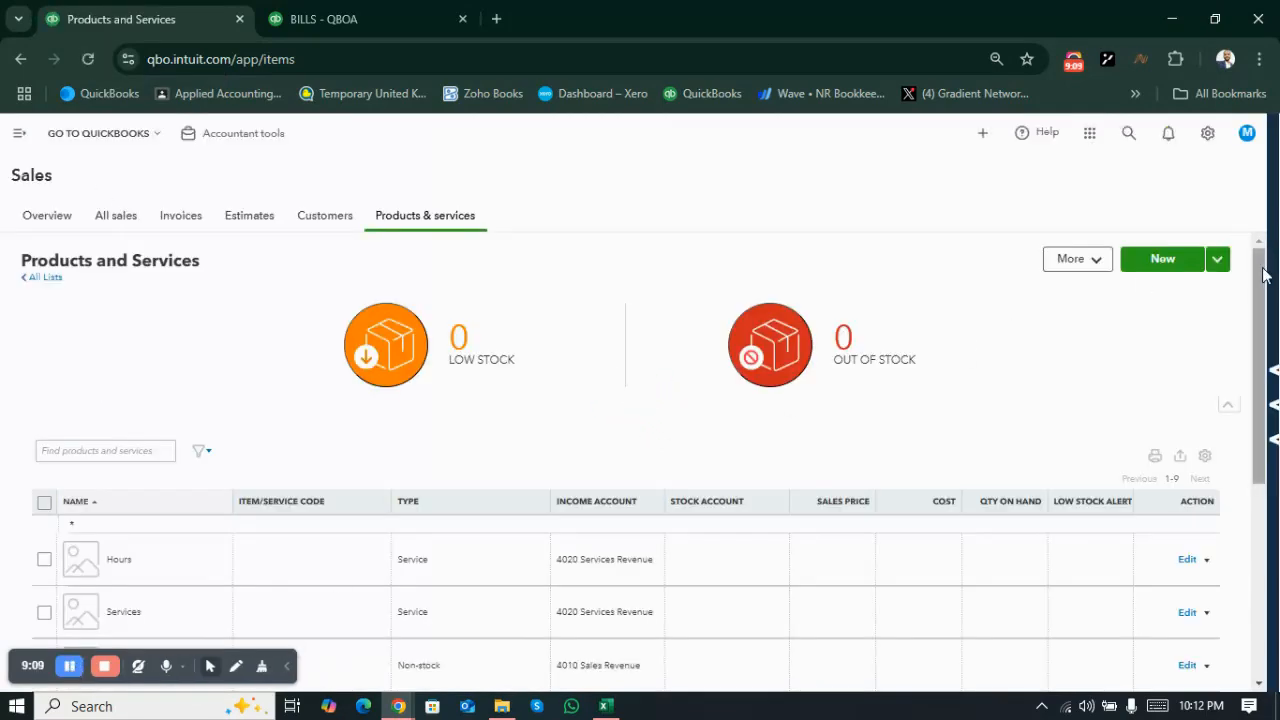
left_click_drag(1261, 267, 1264, 512)
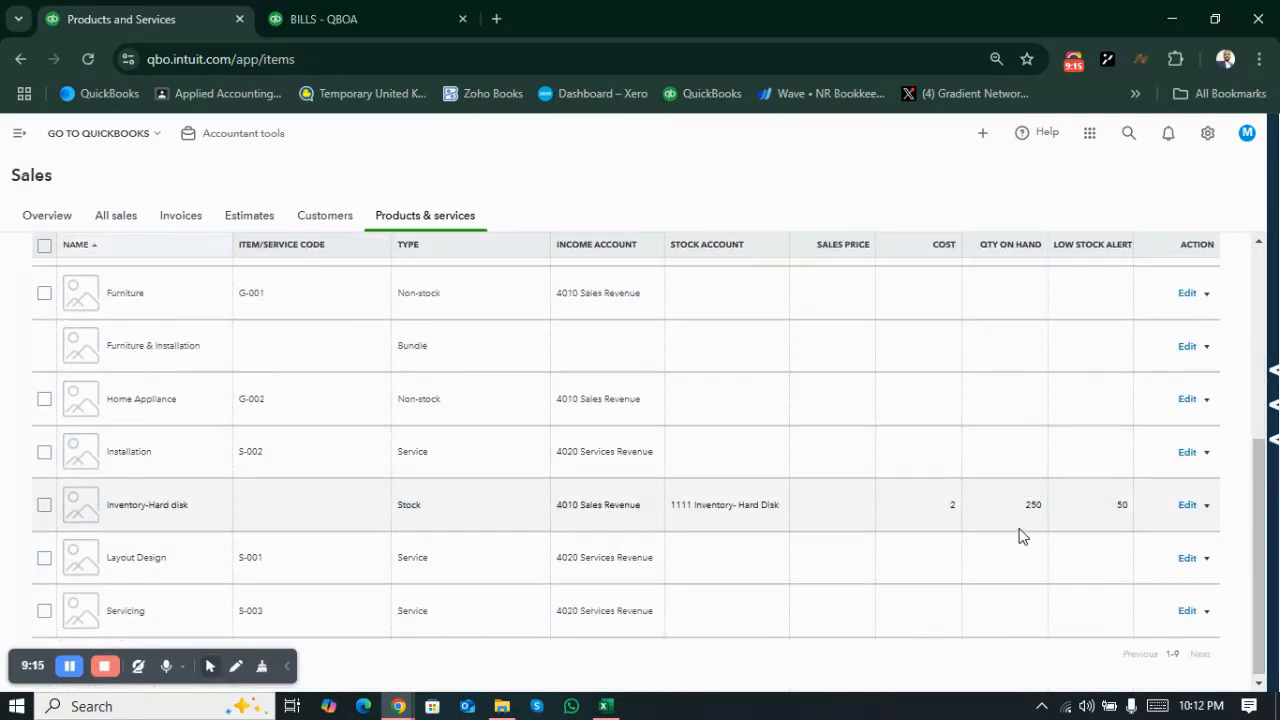
Step: Switch to the Working workbook in Excel and compare the purchase row's balance in quantity and amount
key("alt+Tab")
key("Right")
key("Right")
key("Right")
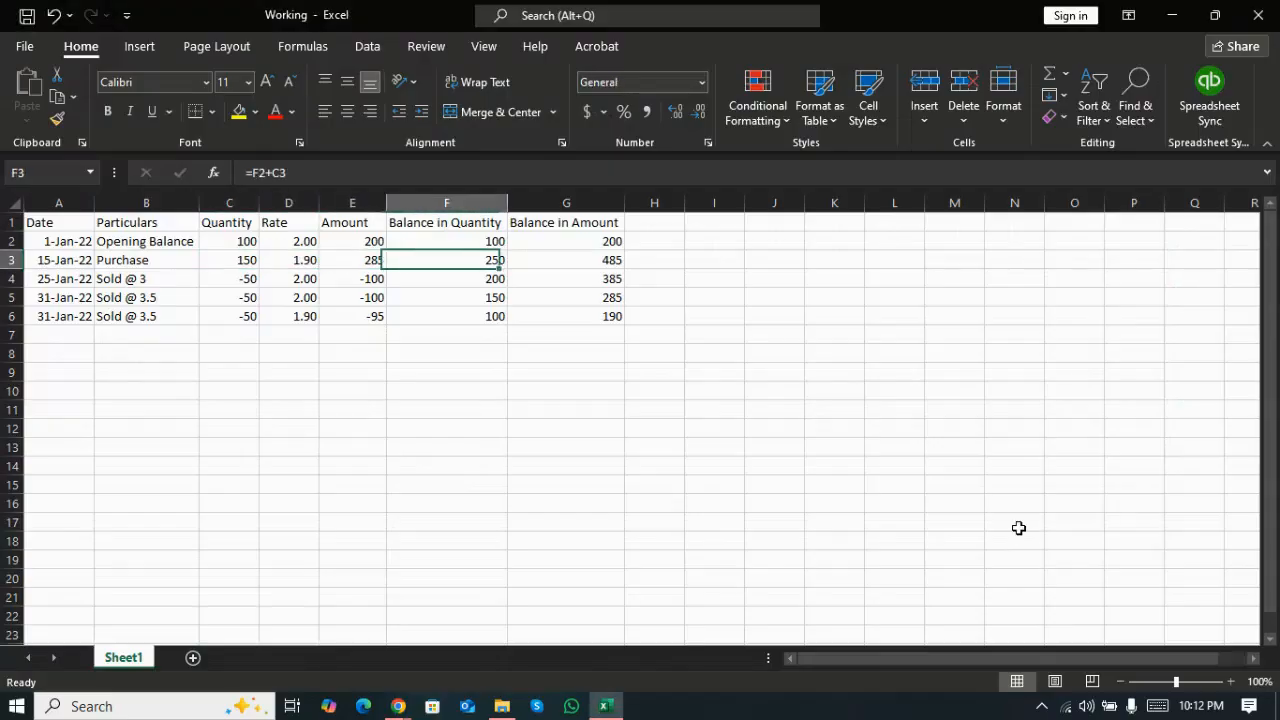
key("Right")
key("Left")
left_click(465, 197)
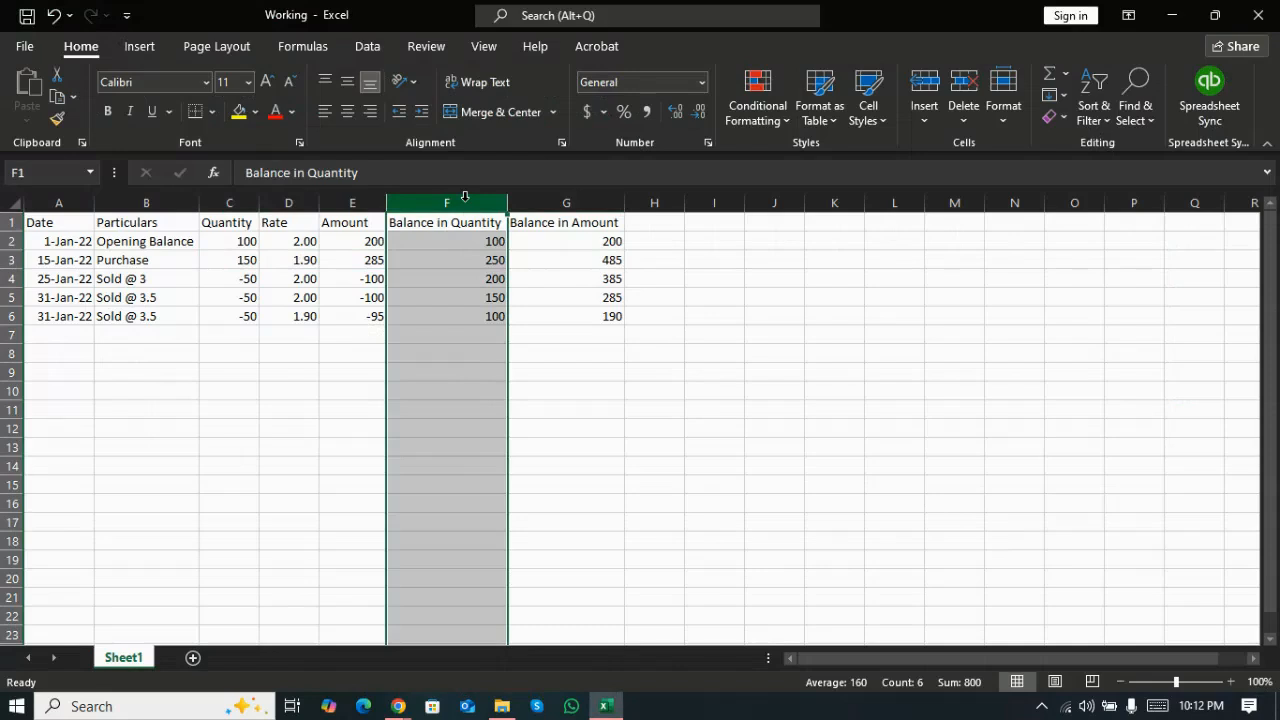
Step: Examine the Balance in Amount column of the Working workbook for the stock value after the purchase
left_click(544, 197)
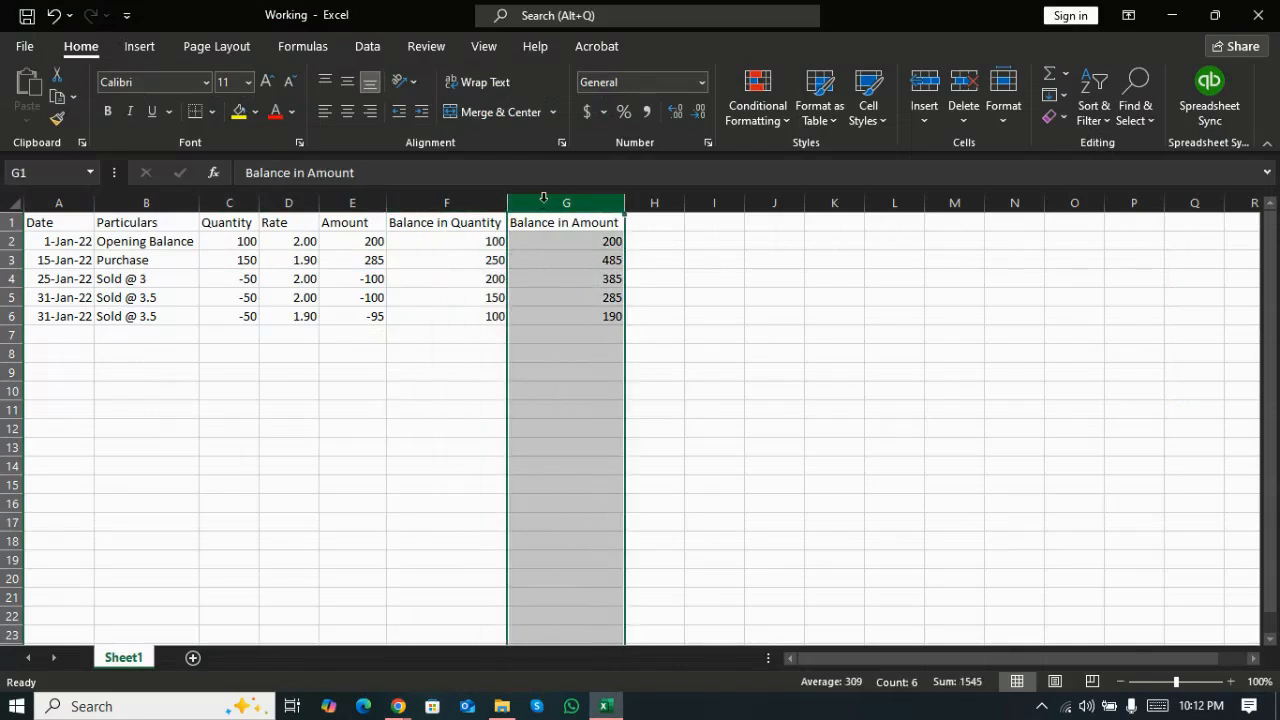
key("Left")
key("Left")
Step: Switch to QuickBooks and open the Balance Sheet custom report to check the 1111 Inventory- Hard Disk balance
key("alt+Tab")
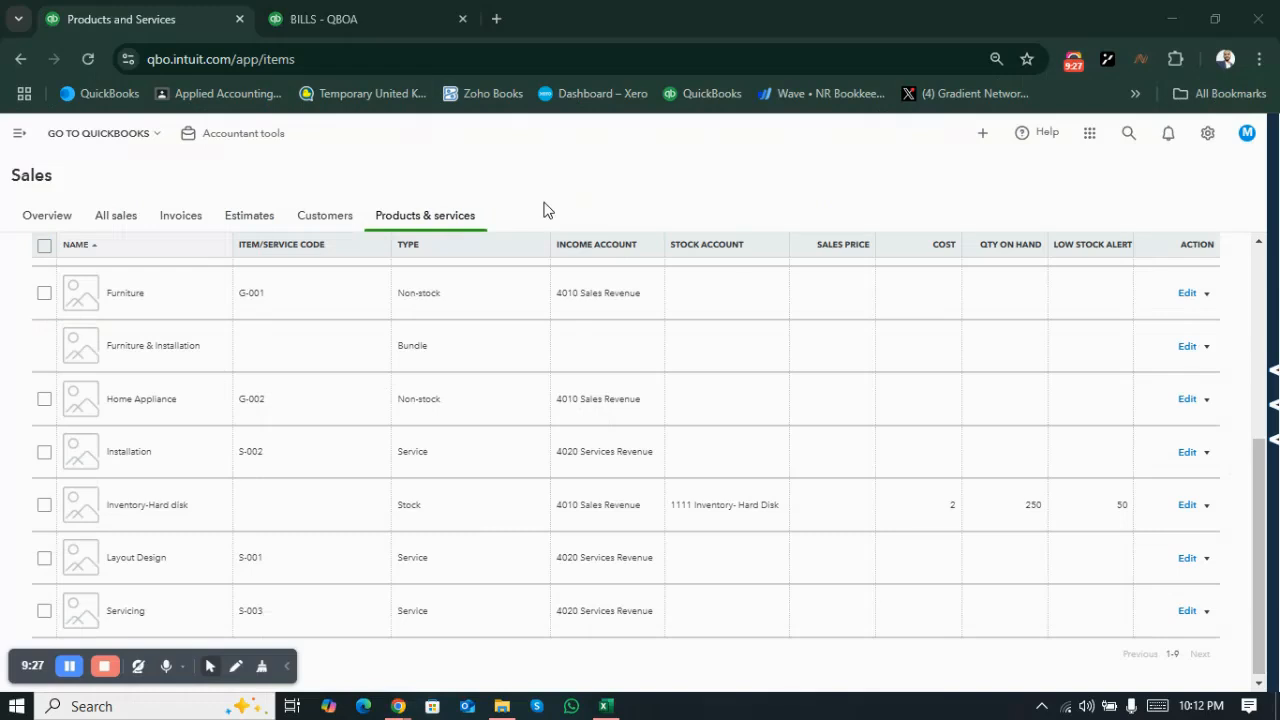
left_click(292, 18)
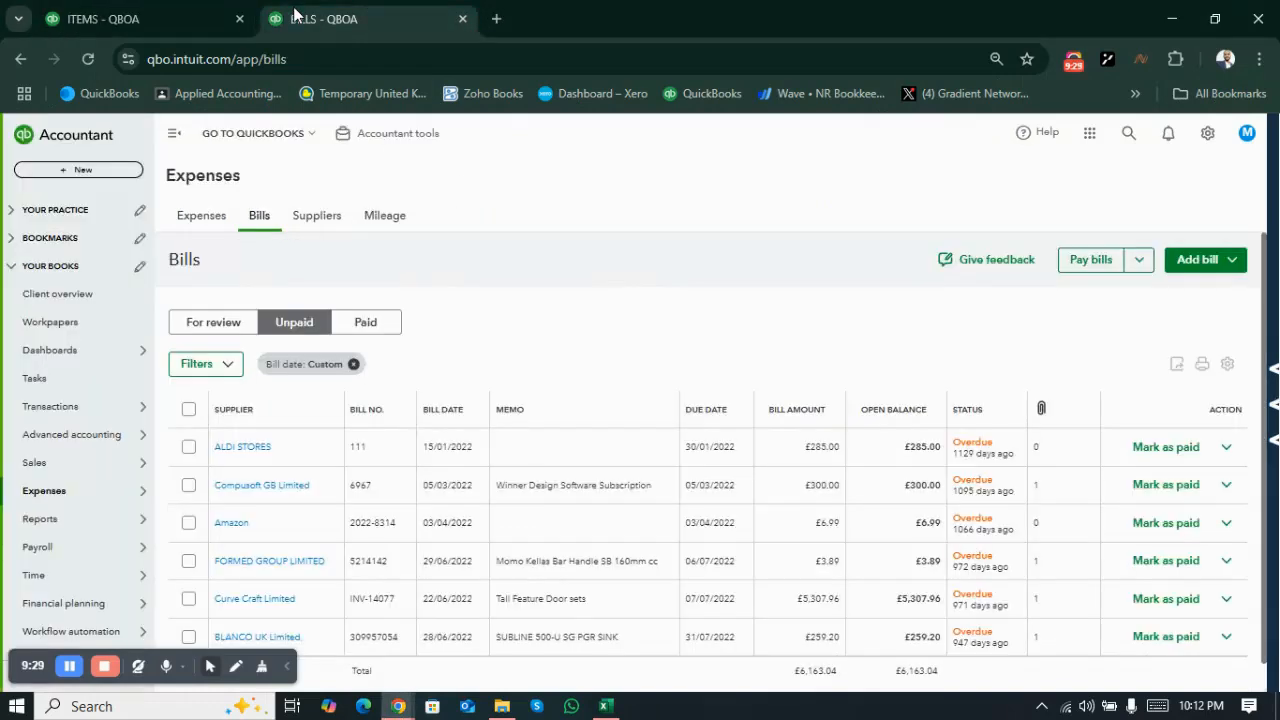
mouse_move(54, 585)
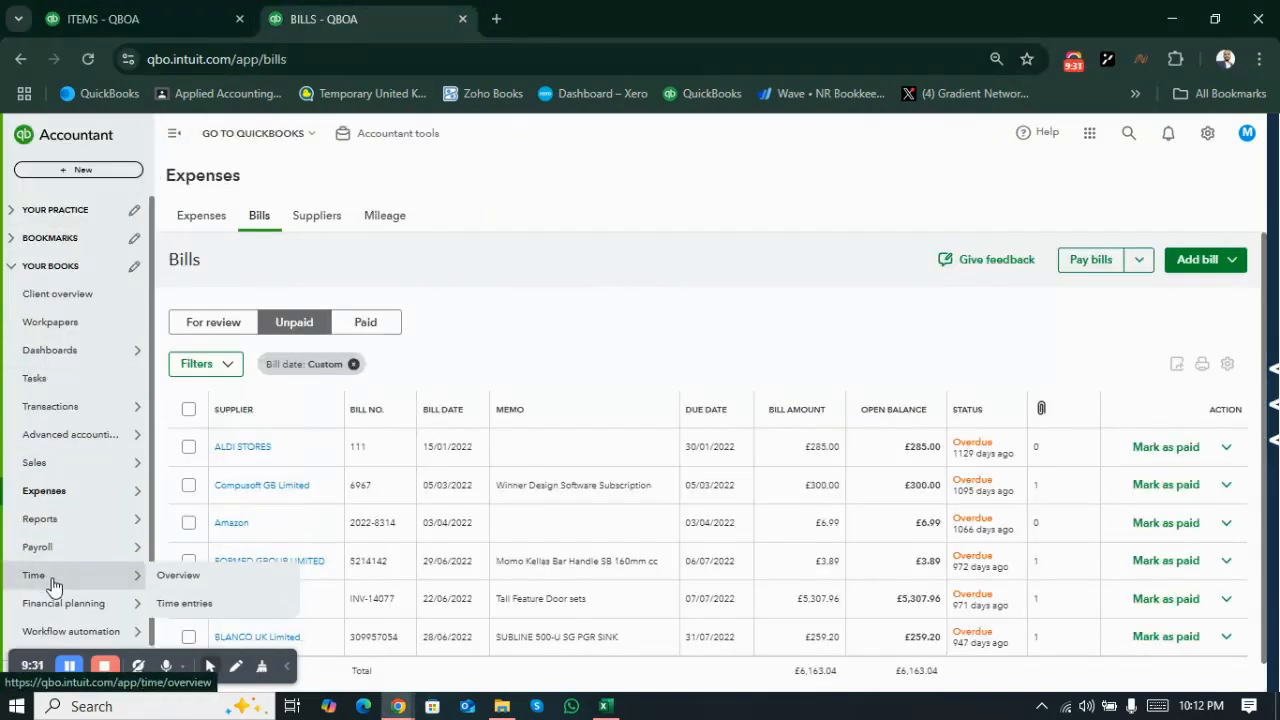
mouse_move(49, 524)
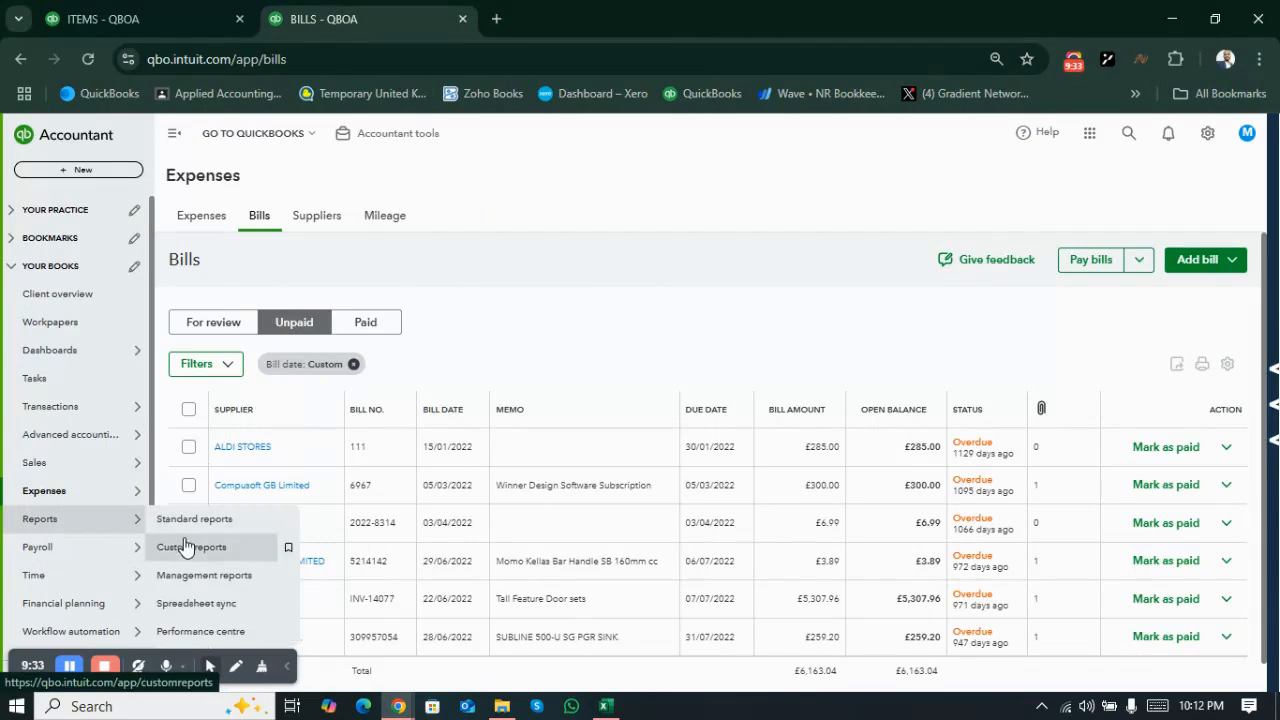
left_click(185, 546)
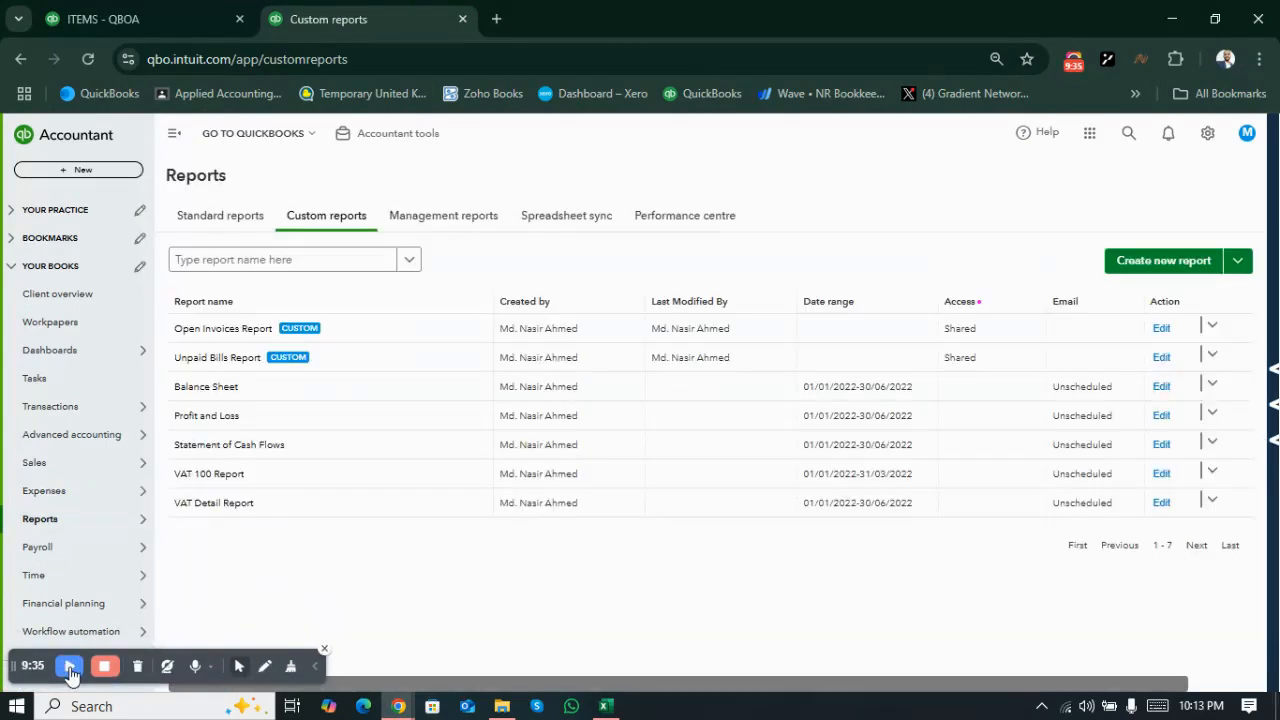
left_click(207, 390)
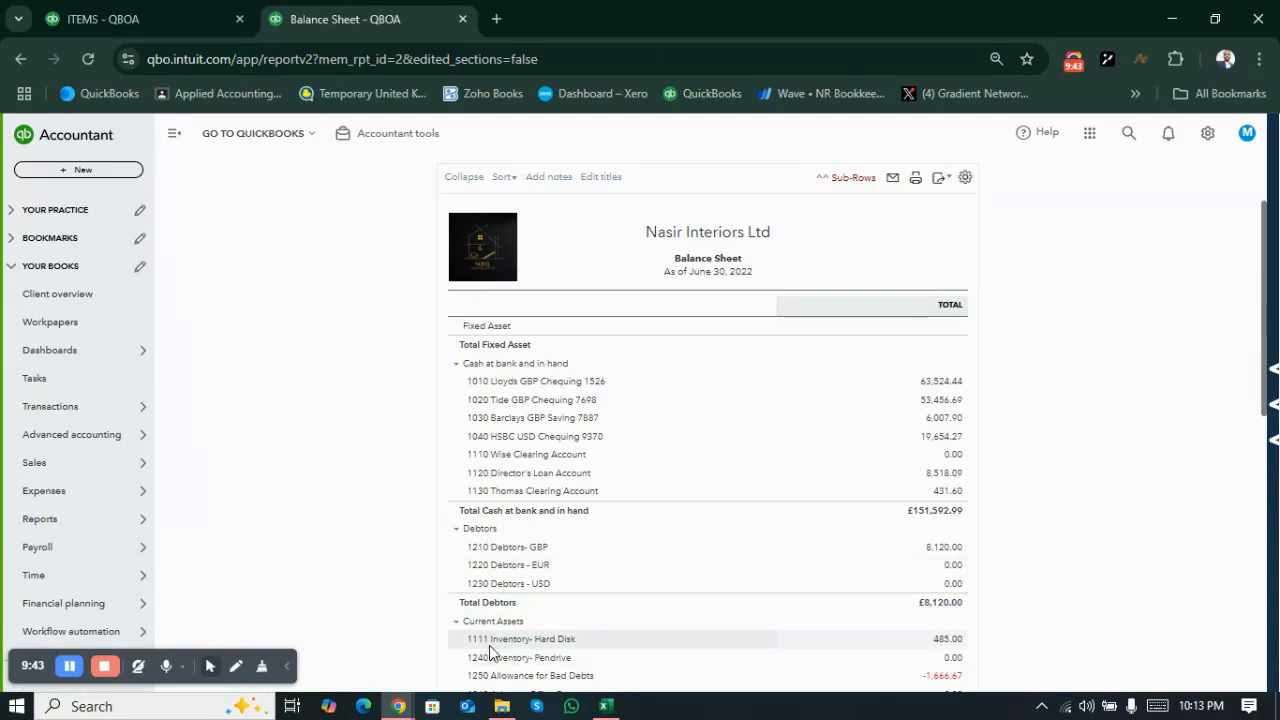
Step: Switch to the Excel workbook and compare the combined Opening Balance and Purchase amounts with the balance sheet's inventory figure
key("alt+Tab")
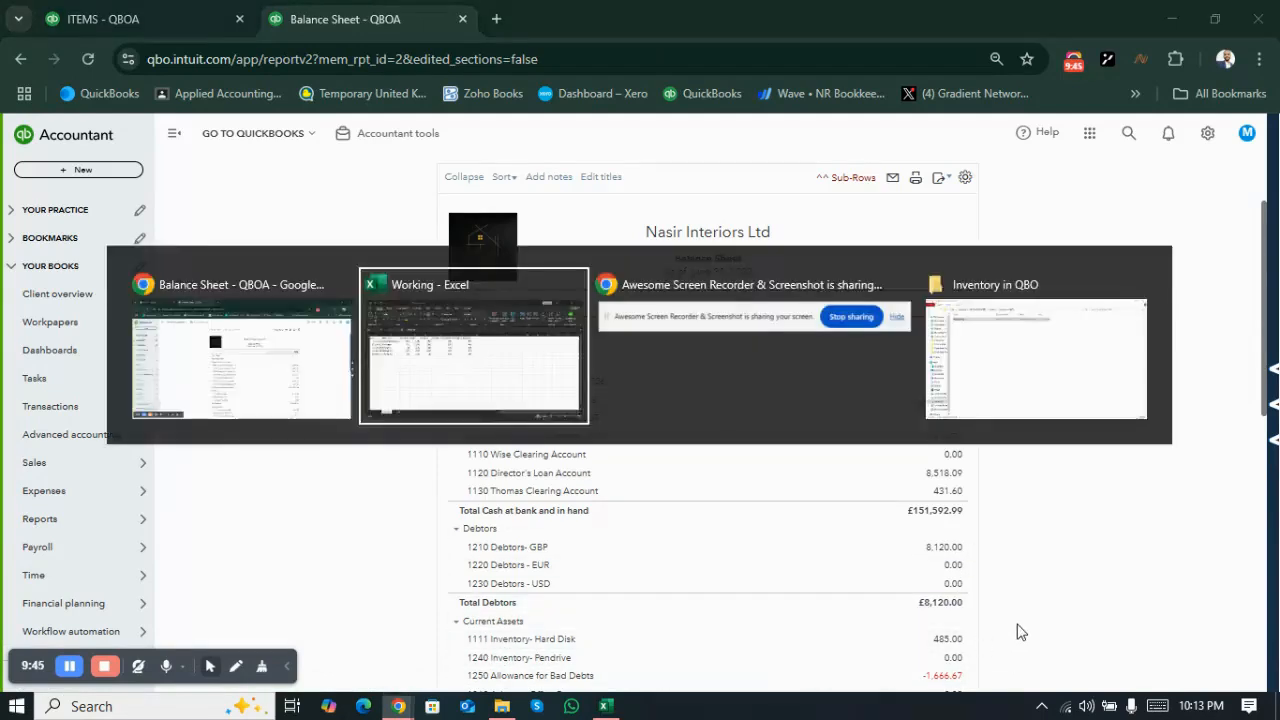
key("Down")
key("shift+Down")
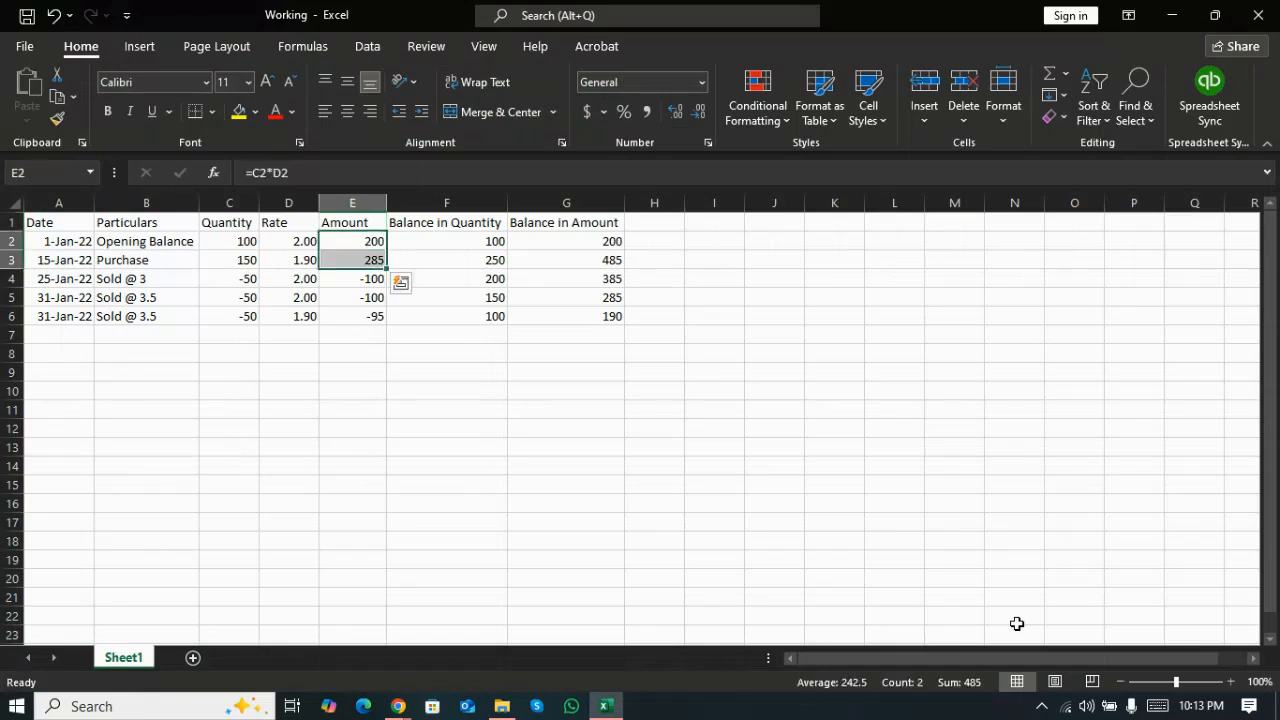
key("Left")
key("Right")
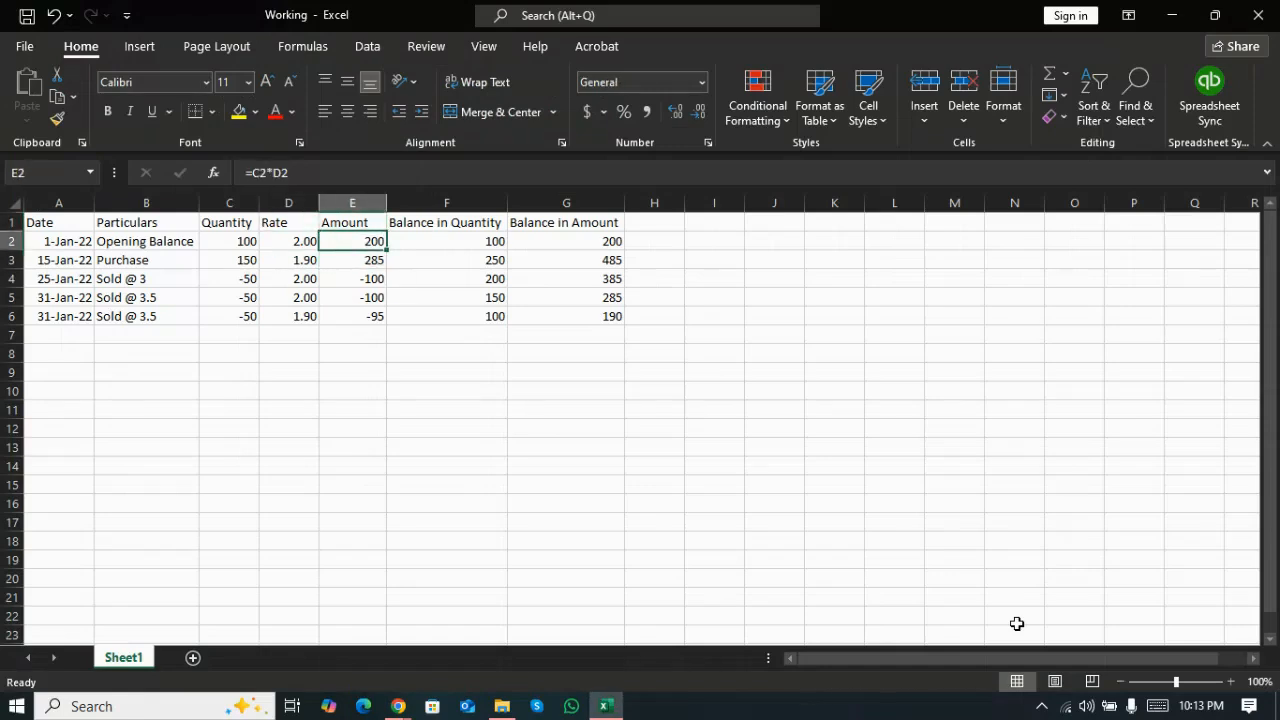
key("Down")
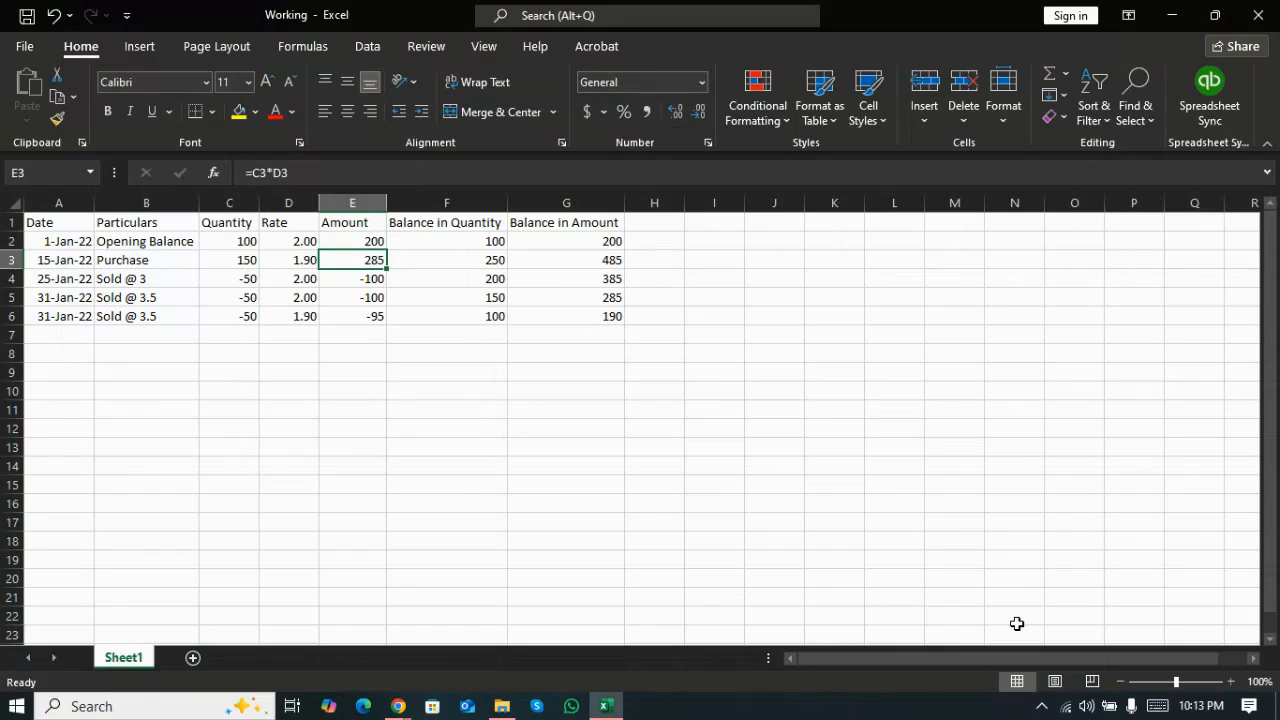
Step: Switch back to QuickBooks, create a new sales invoice and select the first GBP customer in the list
key("alt+Tab")
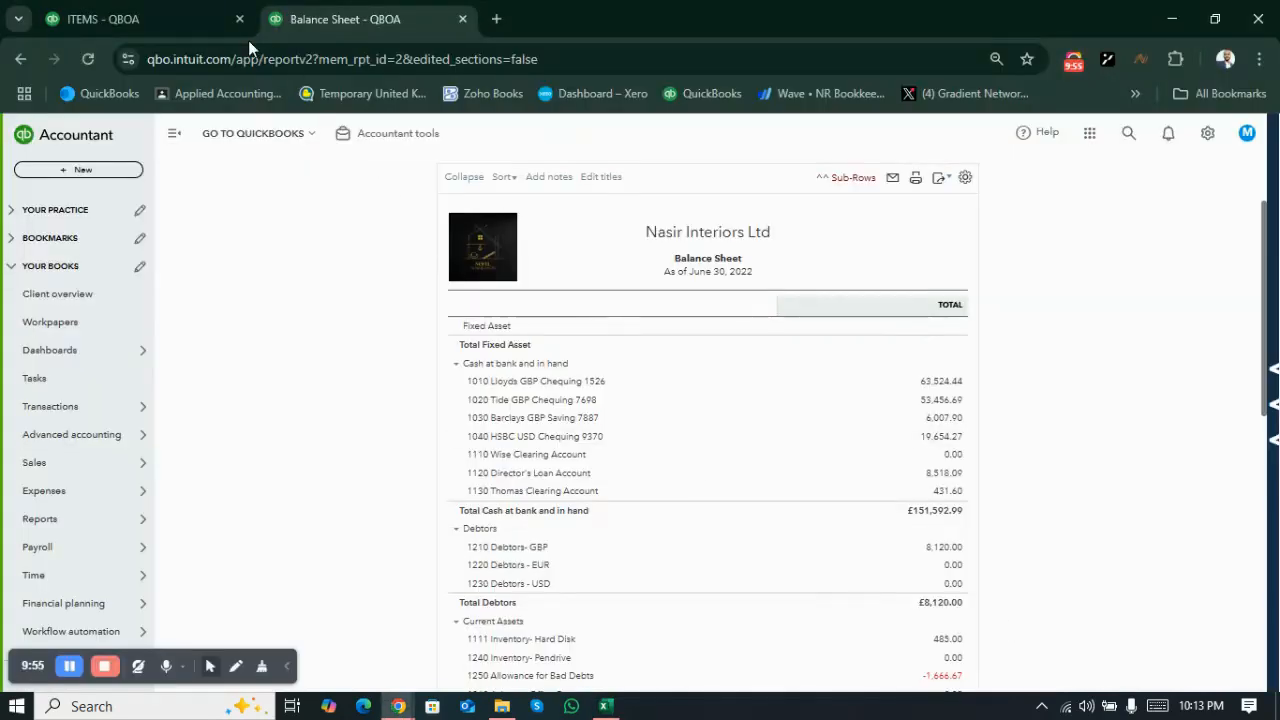
left_click(189, 20)
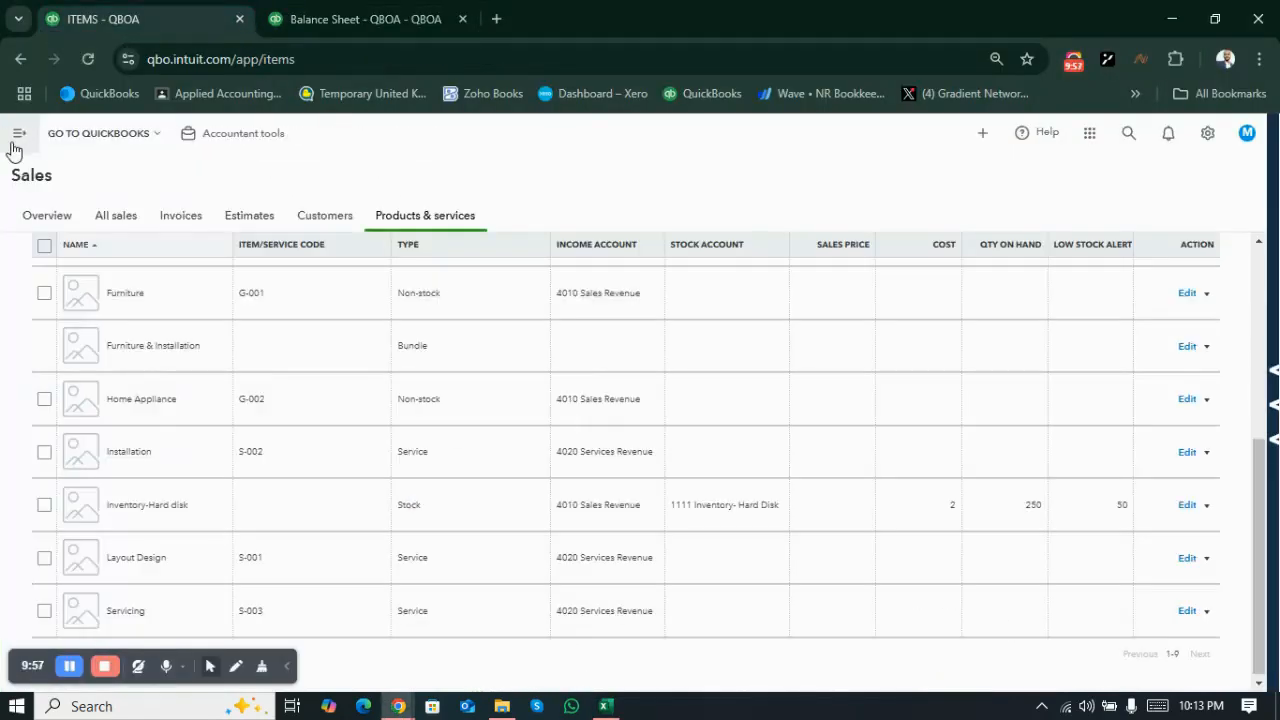
left_click(345, 19)
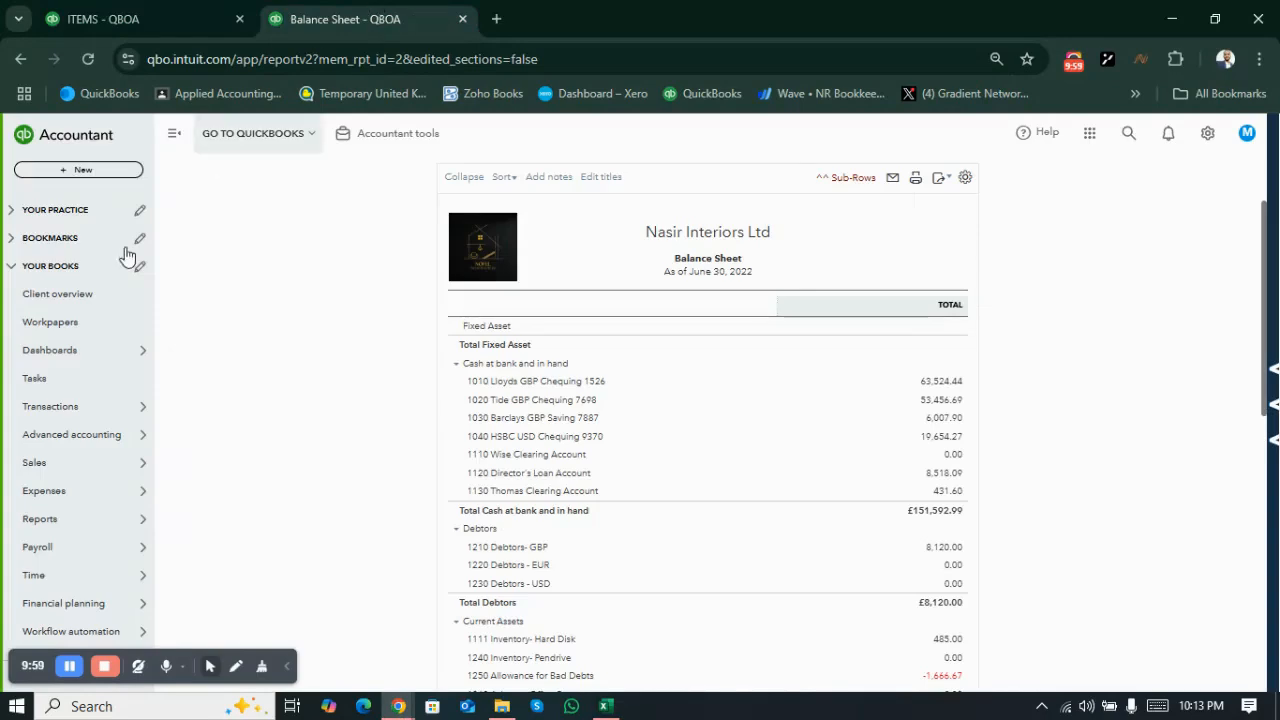
mouse_move(75, 470)
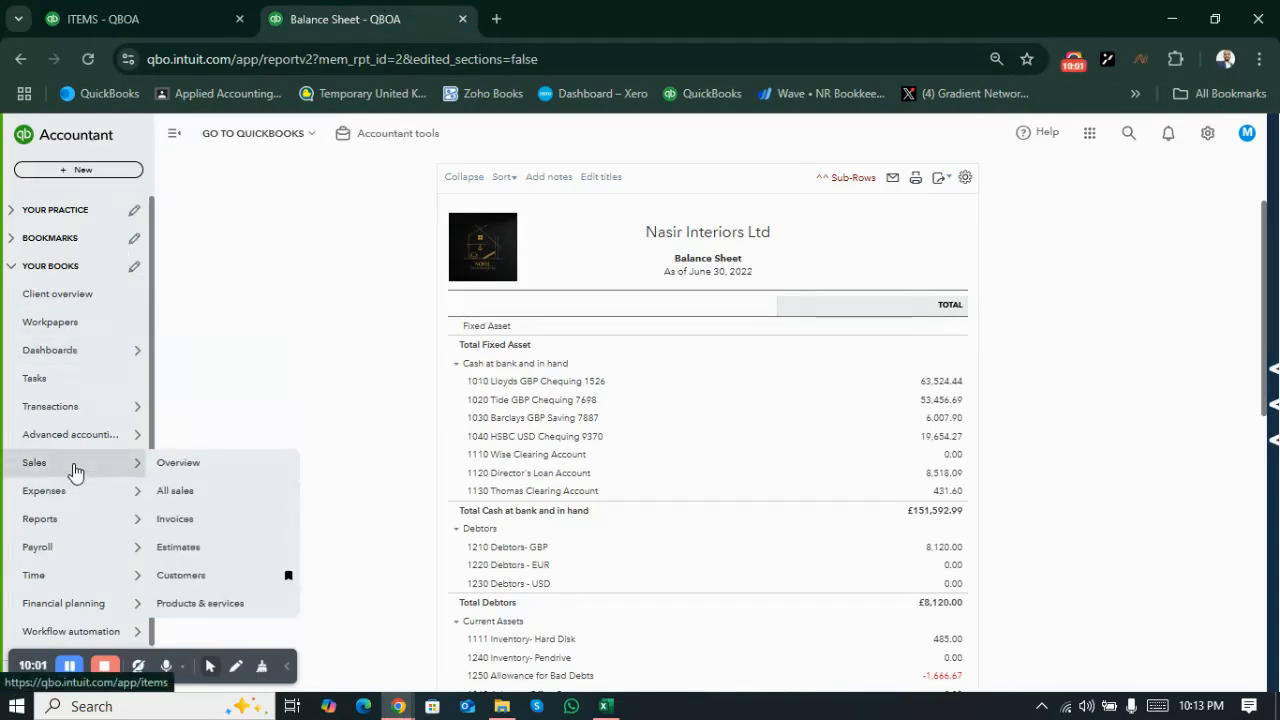
left_click(200, 522)
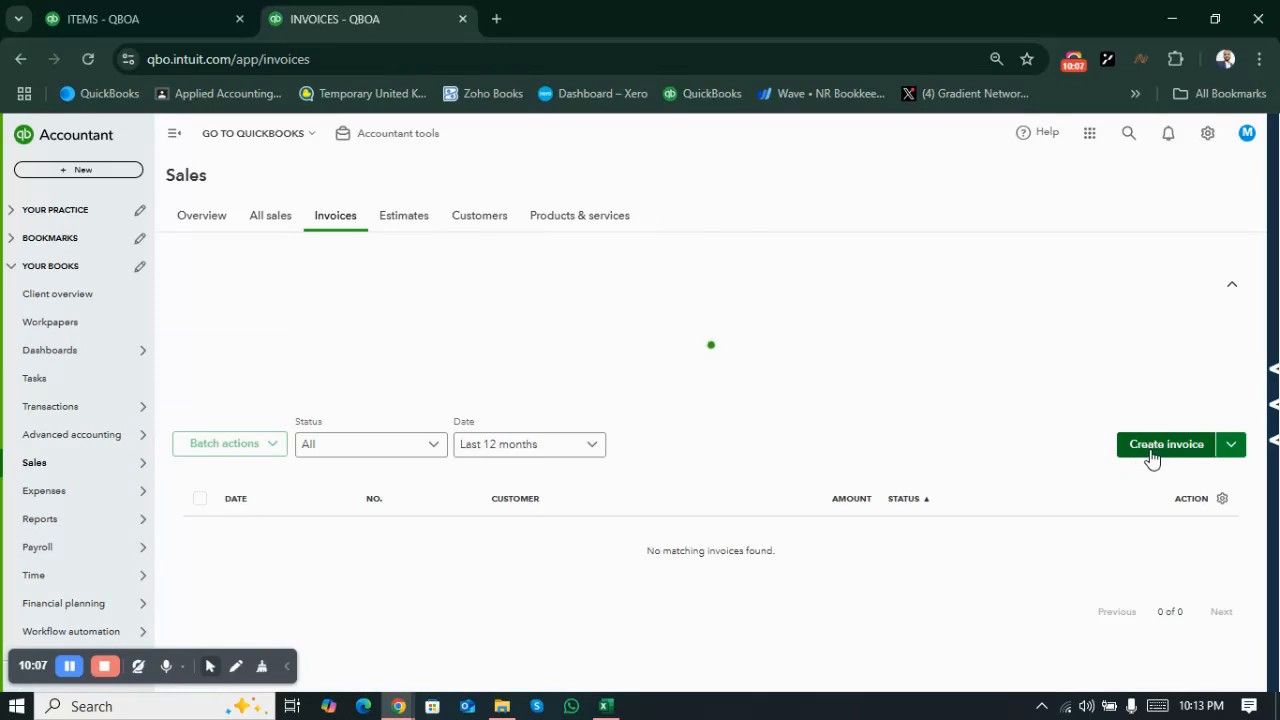
left_click(1152, 450)
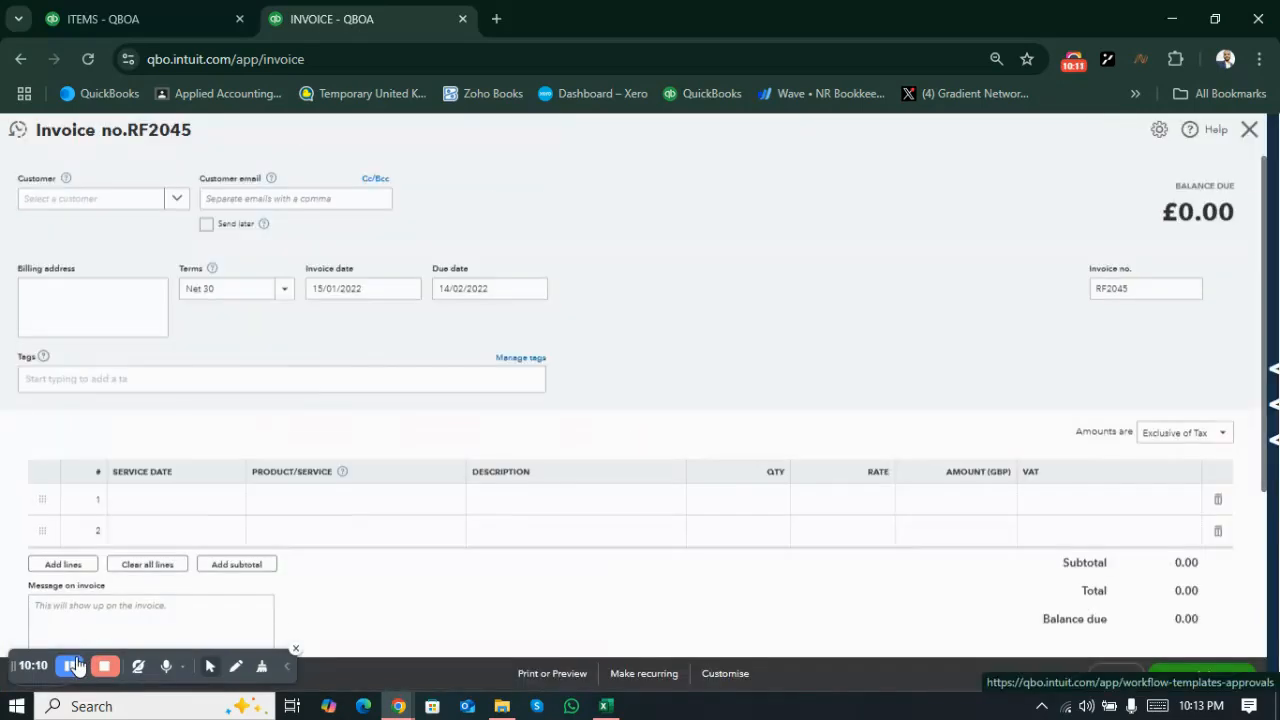
left_click(177, 199)
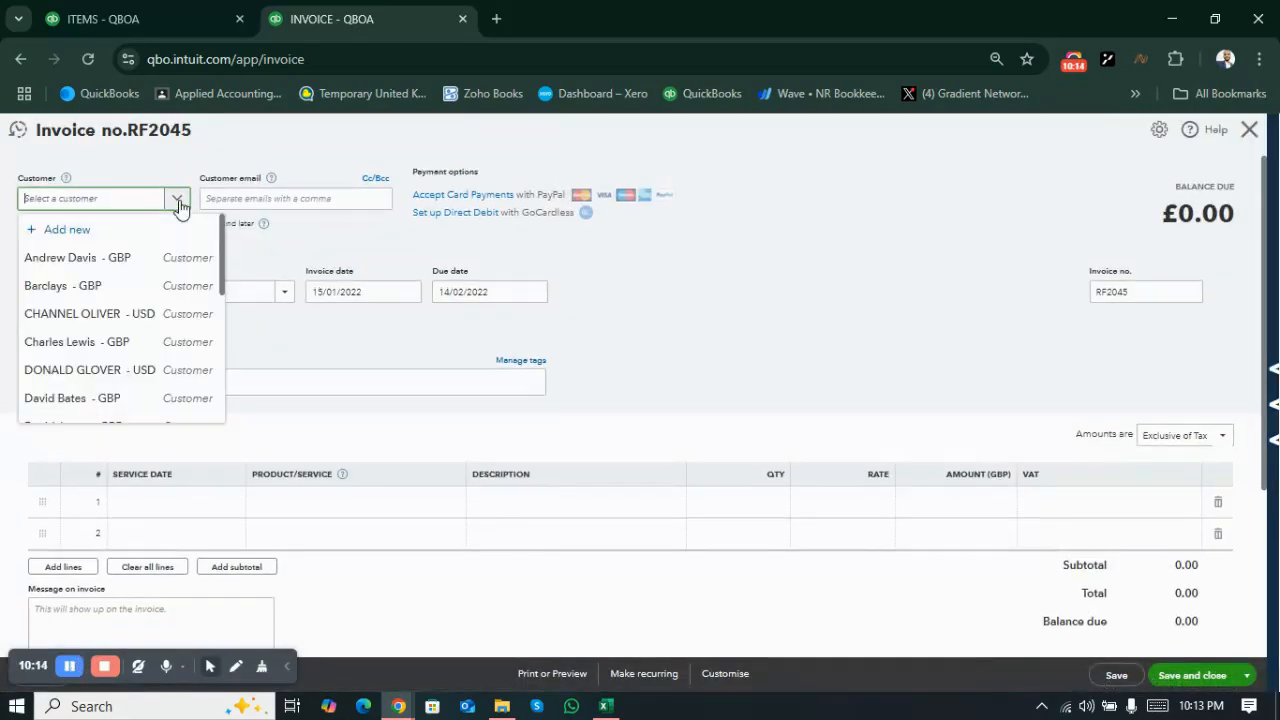
left_click(103, 258)
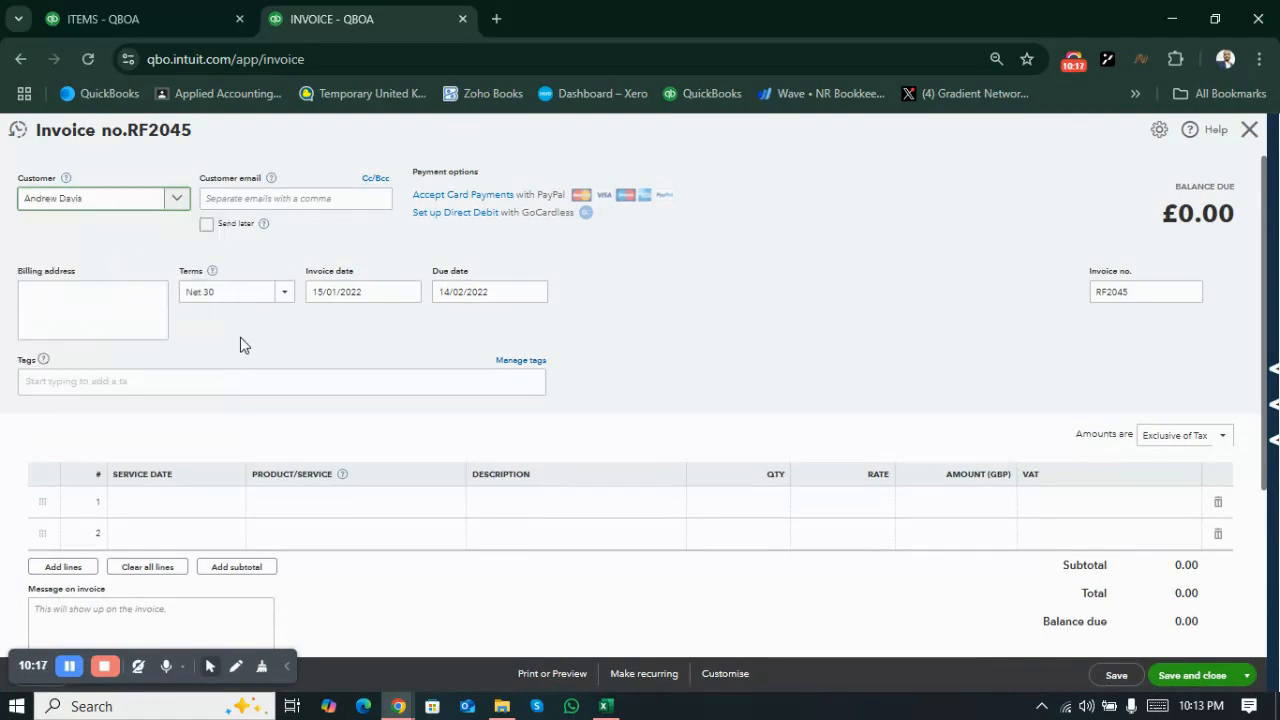
Step: Look up the first sale's date in the Excel workbook, and set the invoice date to 25/01/2022 and the invoice number to RF1010
key("alt+Tab")
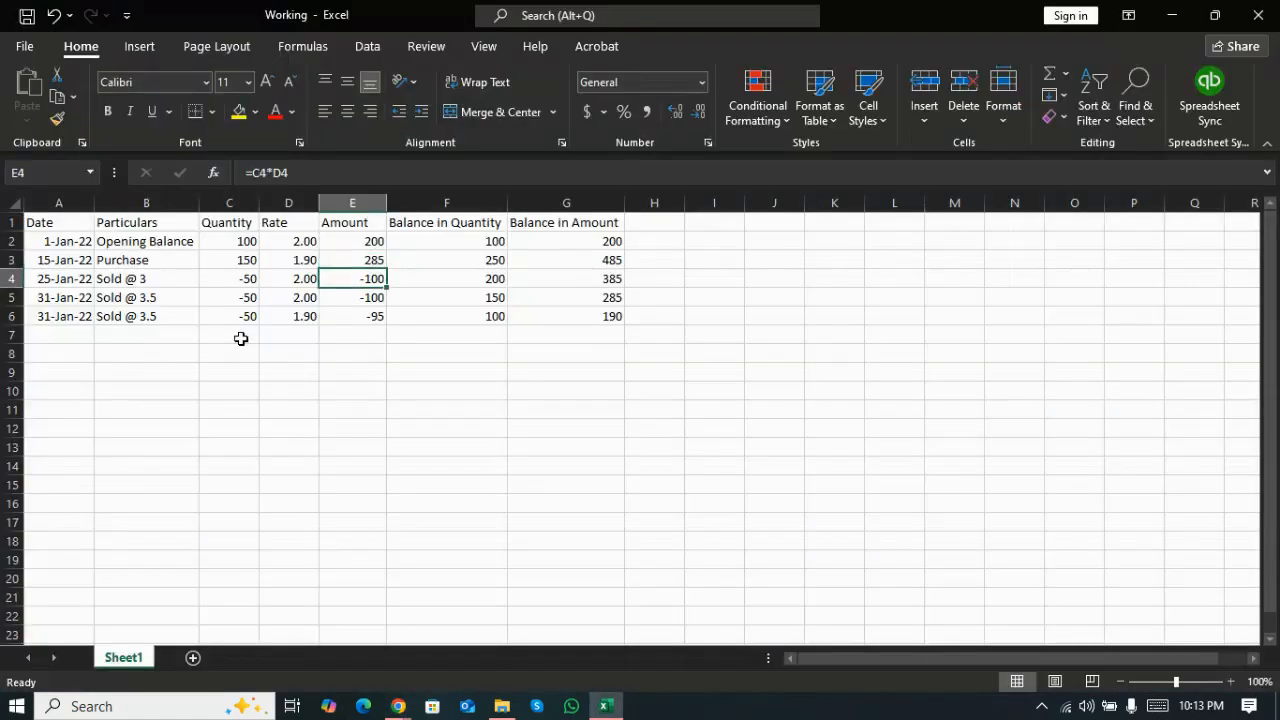
key("alt+Tab")
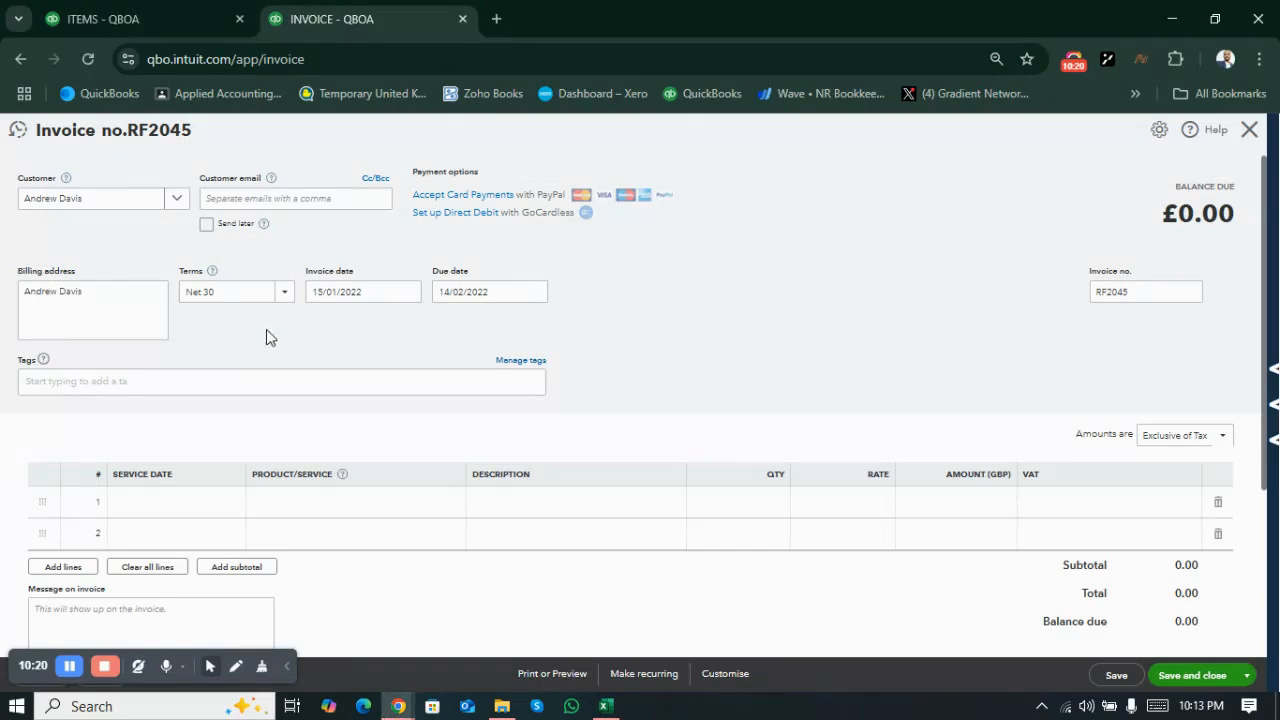
left_click(366, 291)
left_click(325, 292)
key("BackSpace")
key("BackSpace")
type("25")
left_click(366, 342)
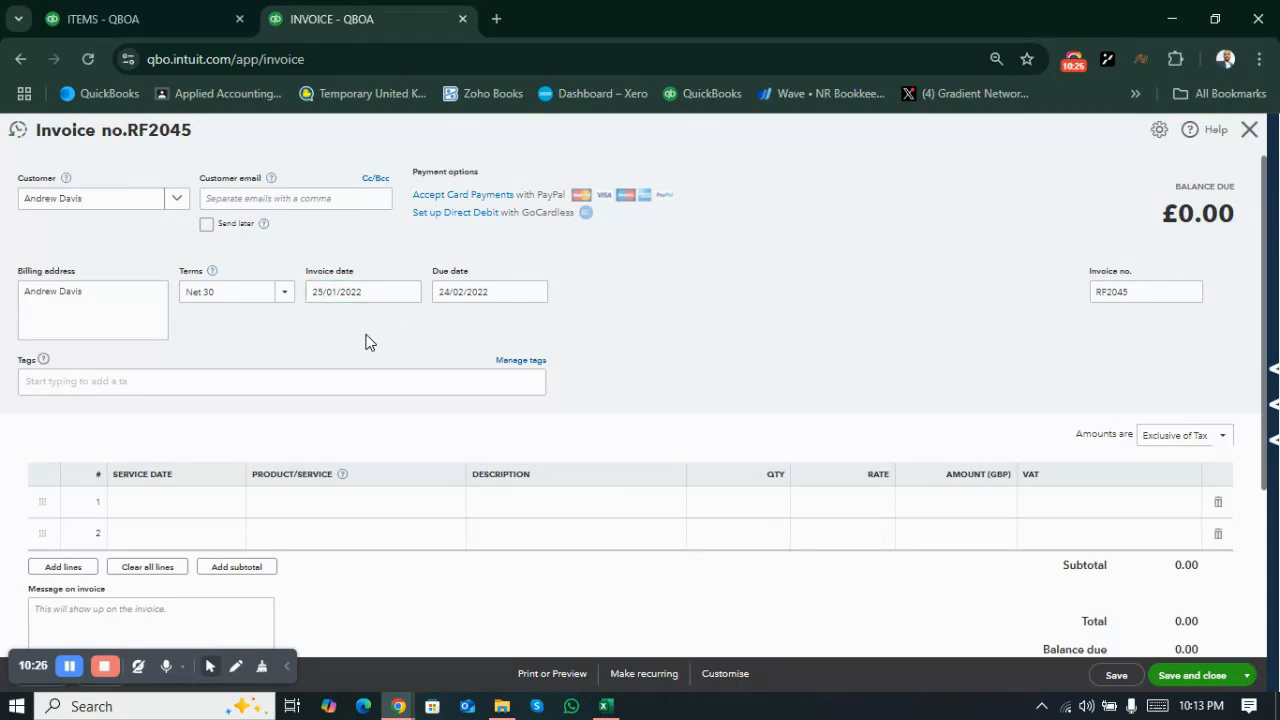
left_click(1143, 298)
left_click(1143, 298)
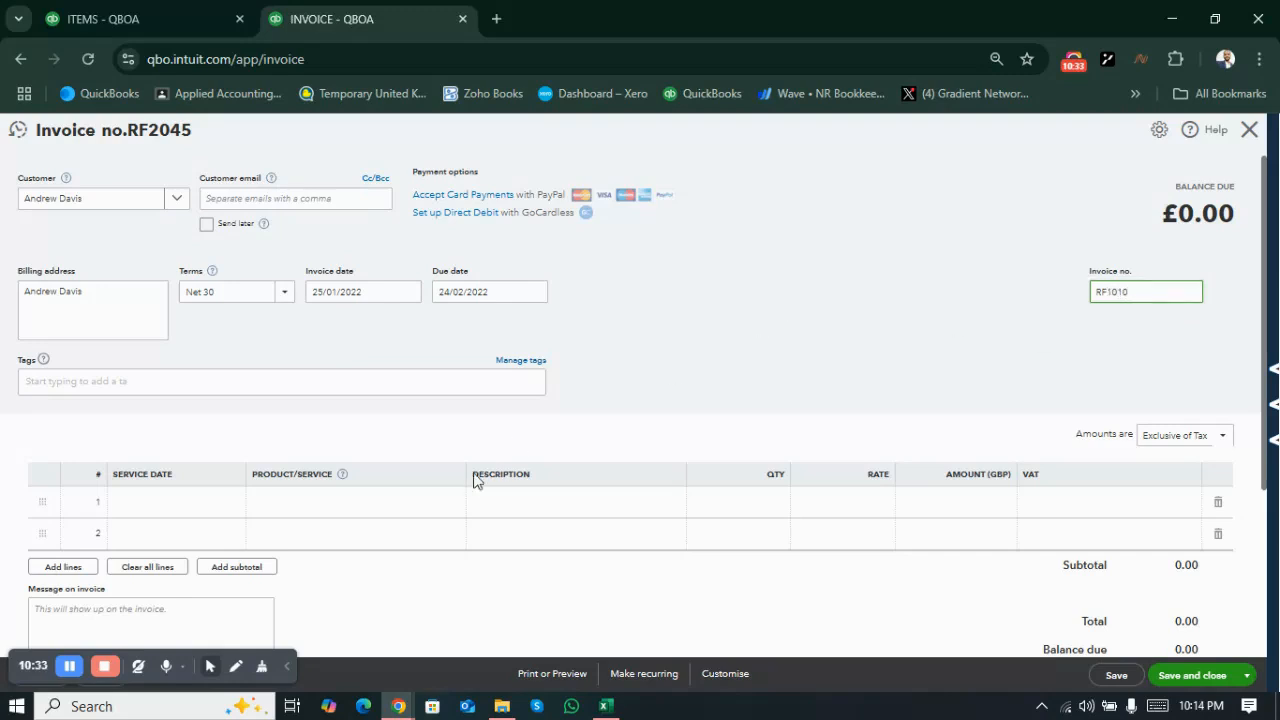
Step: Add Inventory-Hard disk as the first invoice line and enter quantity 50 from the Excel workbook's first sale
left_click(394, 512)
type("inve")
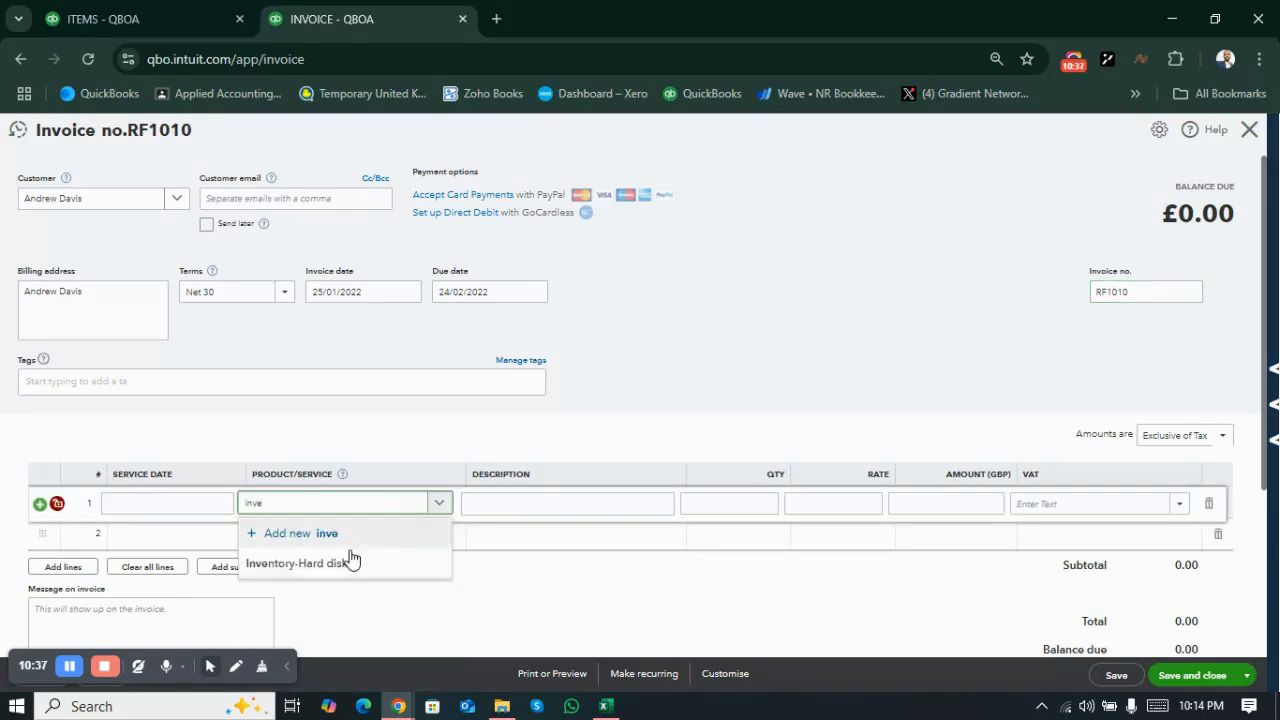
left_click(300, 563)
key("alt+Tab")
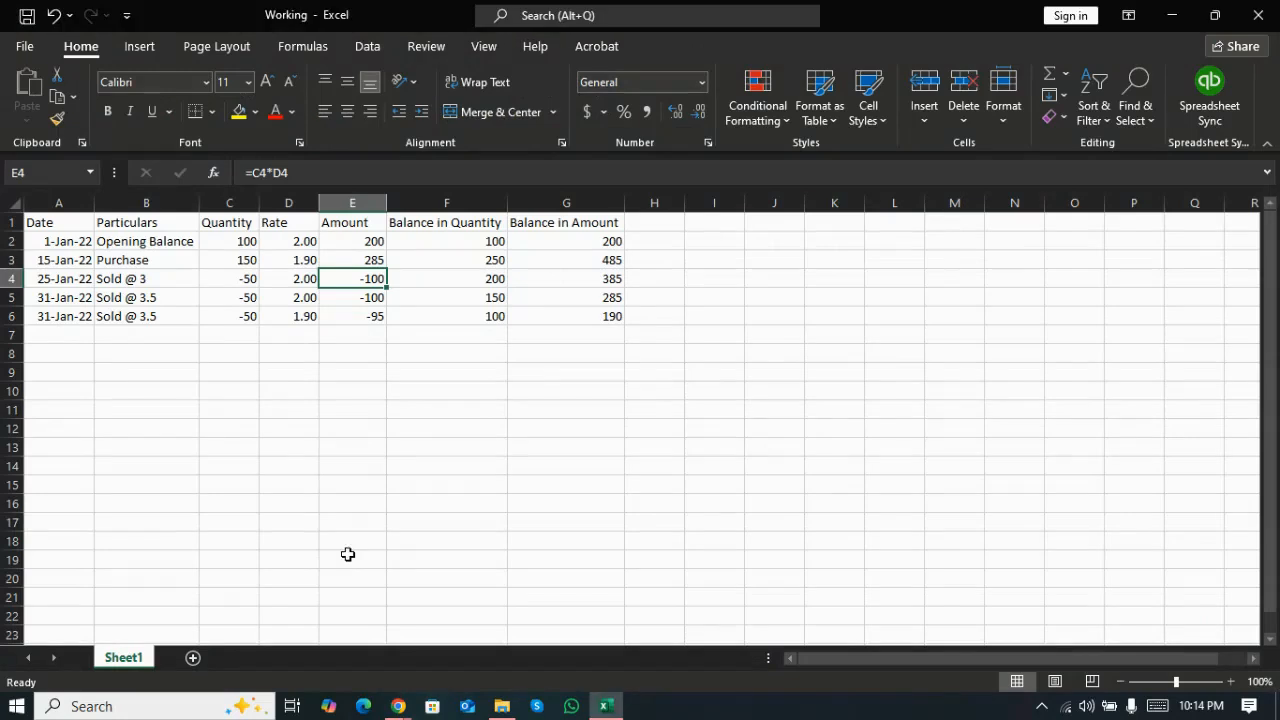
key("Left")
key("Right")
key("alt+Tab")
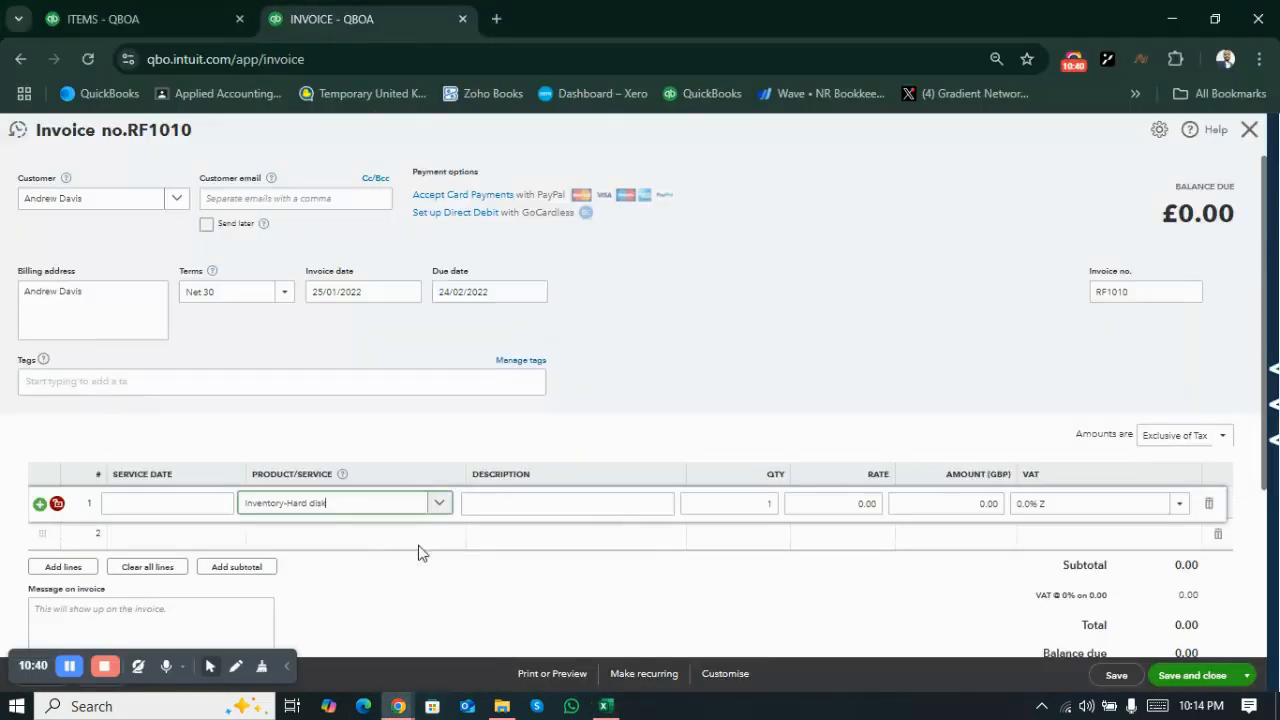
left_click(771, 504)
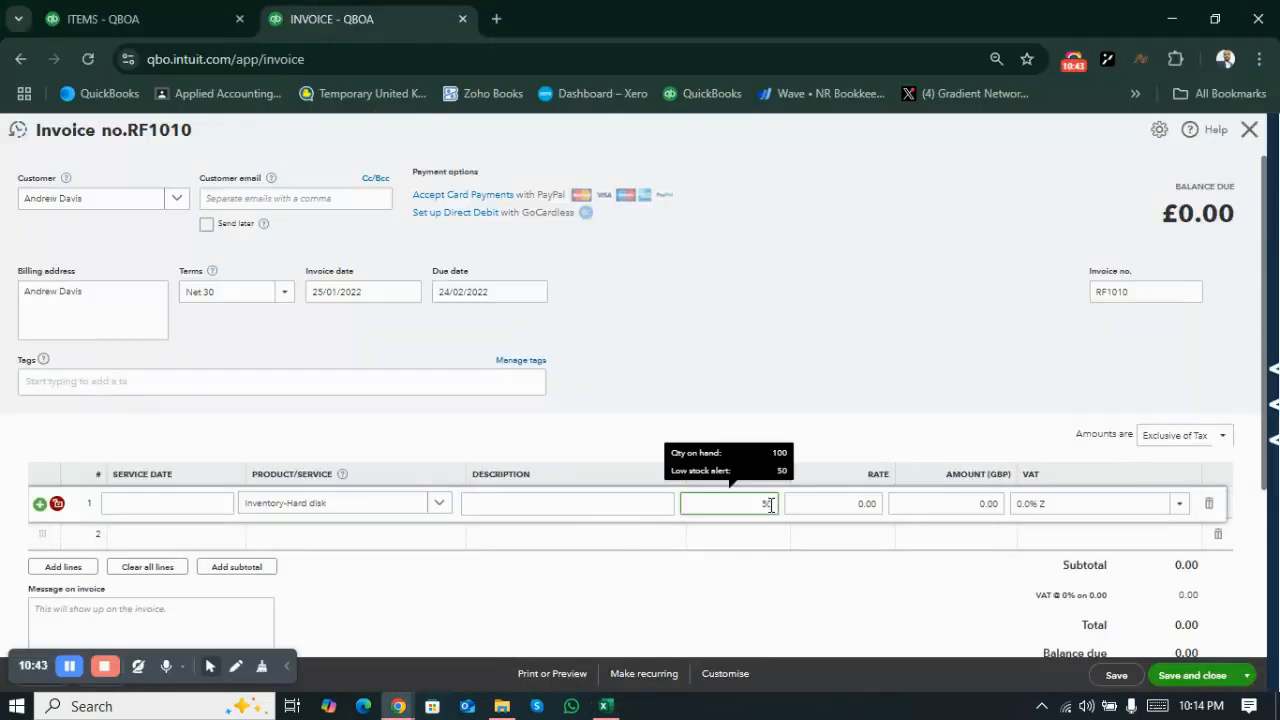
Step: Examine the first sale's selling price, quantity and cost rate in the Excel workbook against the earlier stock rates, and return to the invoice
key("alt+Tab")
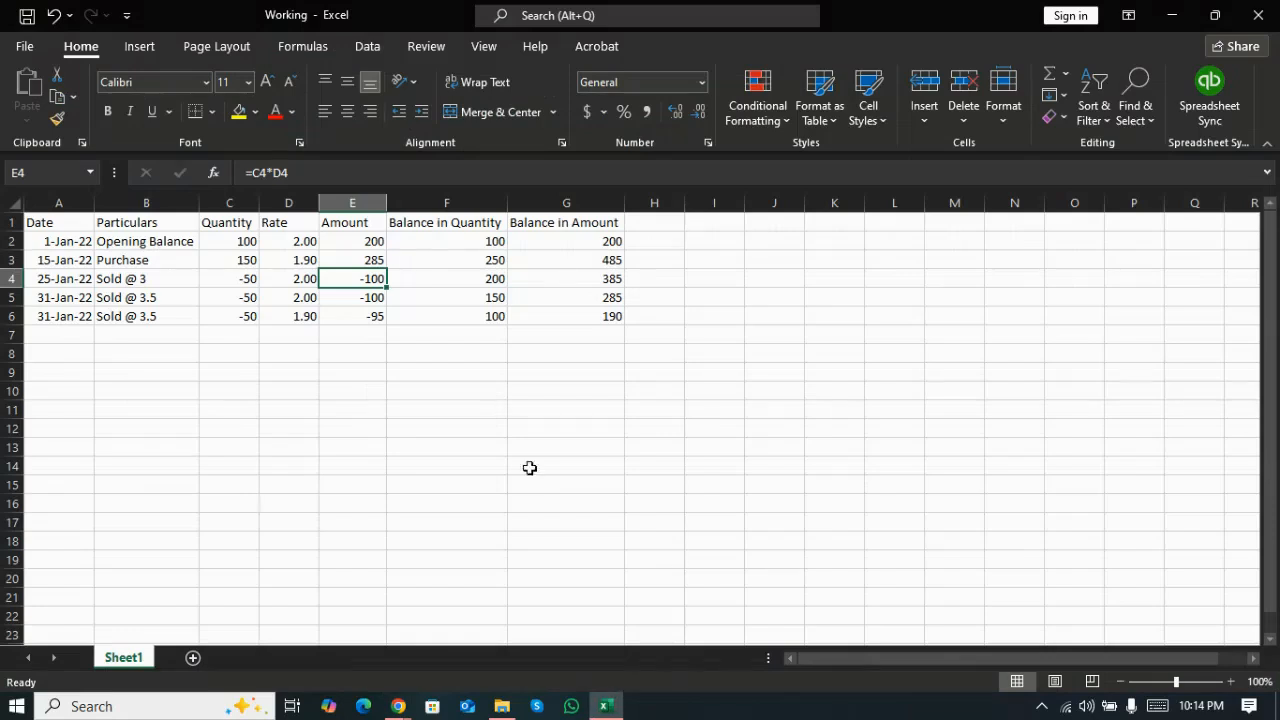
left_click(128, 276)
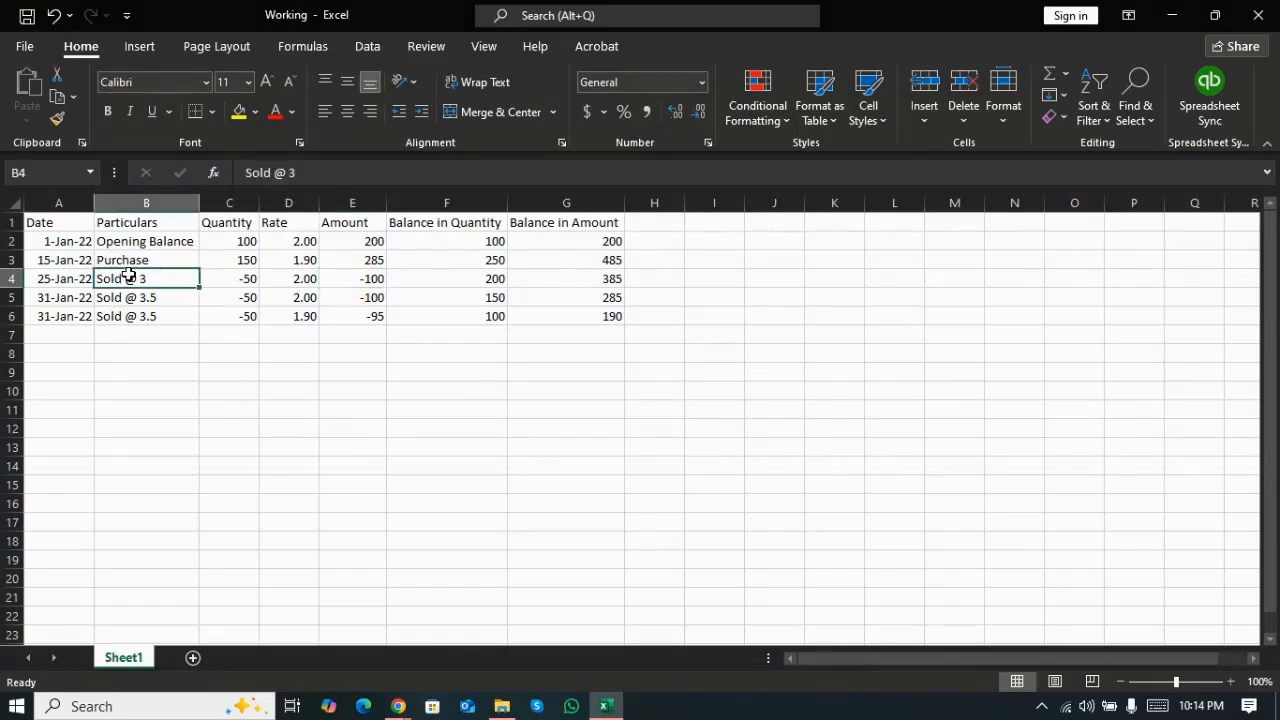
key("Right")
key("Right")
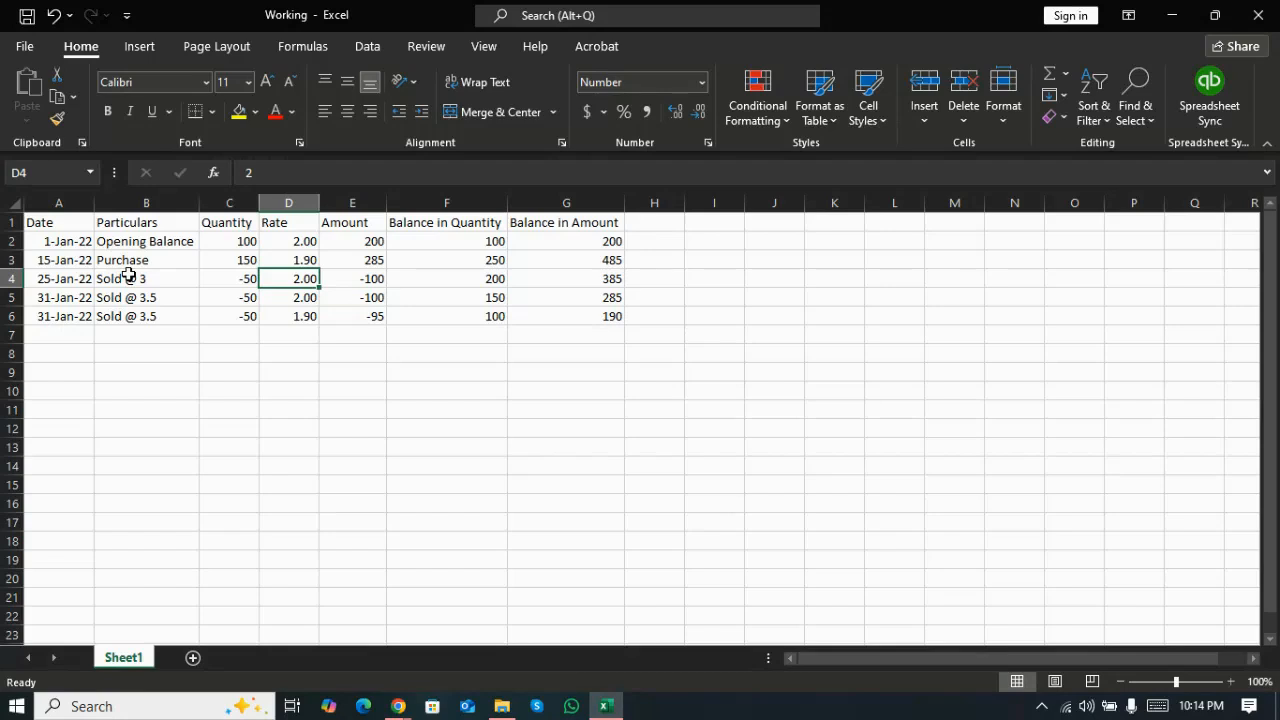
key("Left")
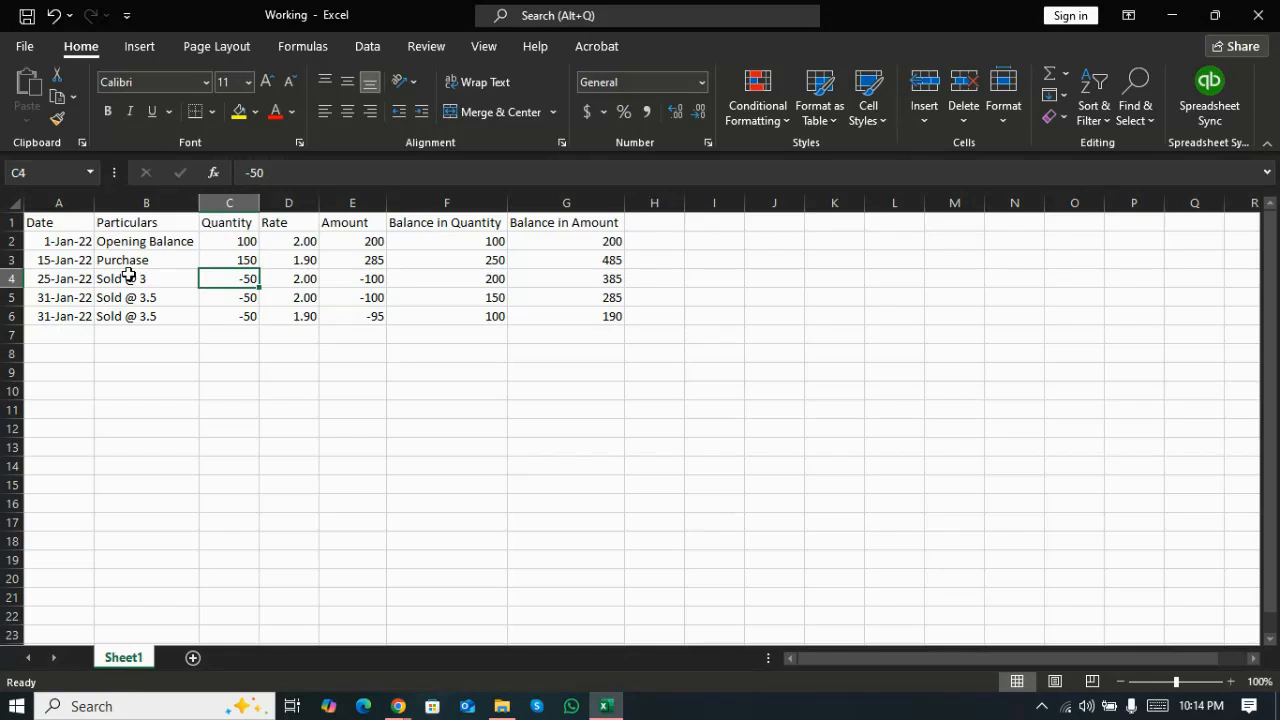
key("Right")
key("Up")
key("Up")
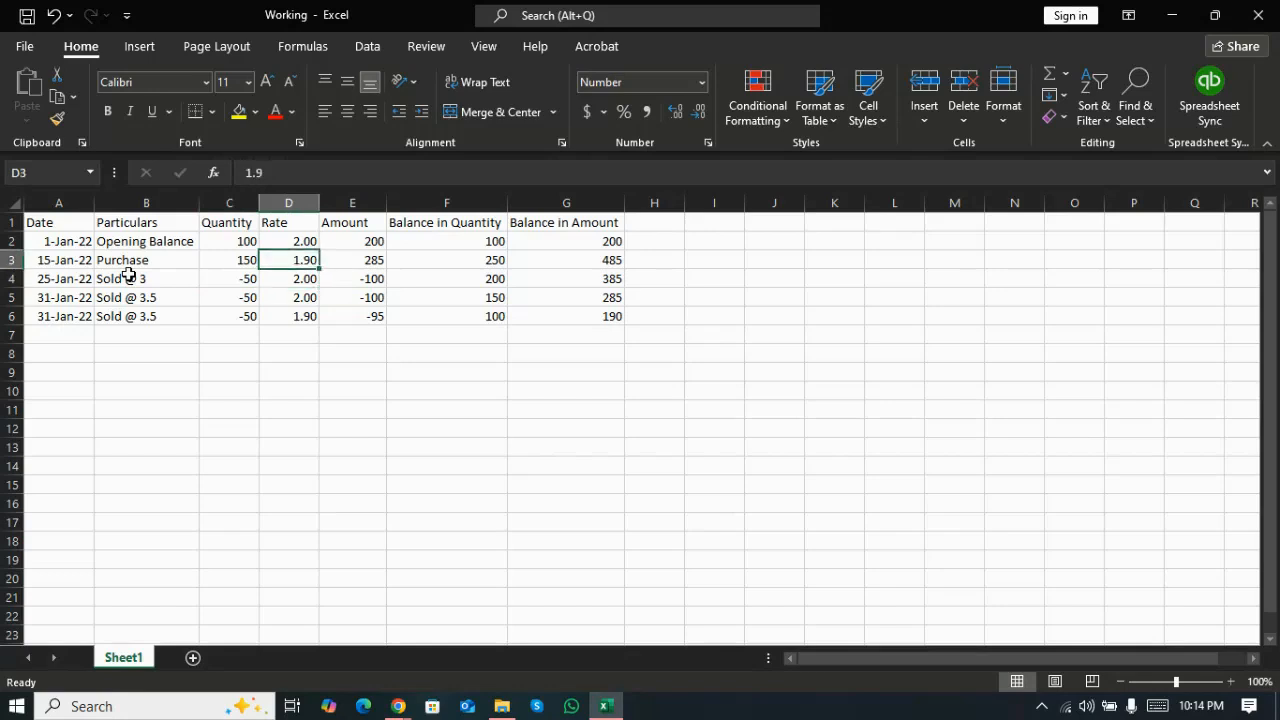
key("Down")
key("Down")
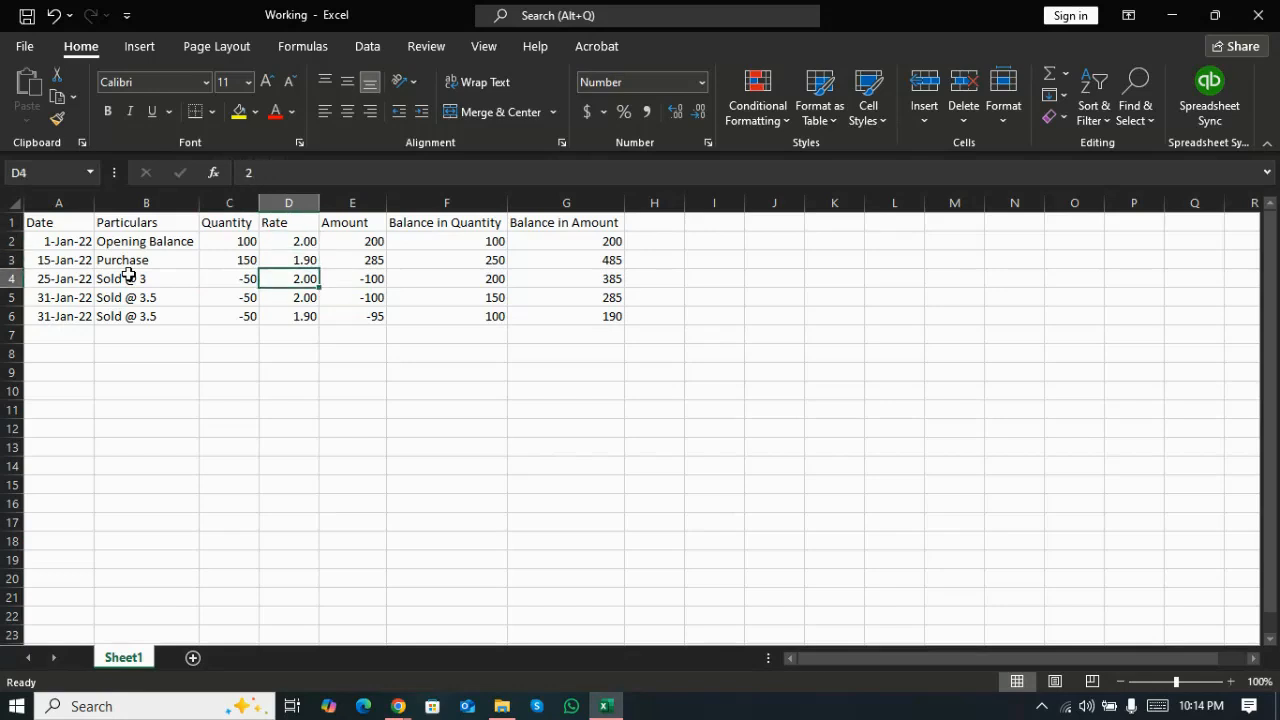
left_click(128, 276)
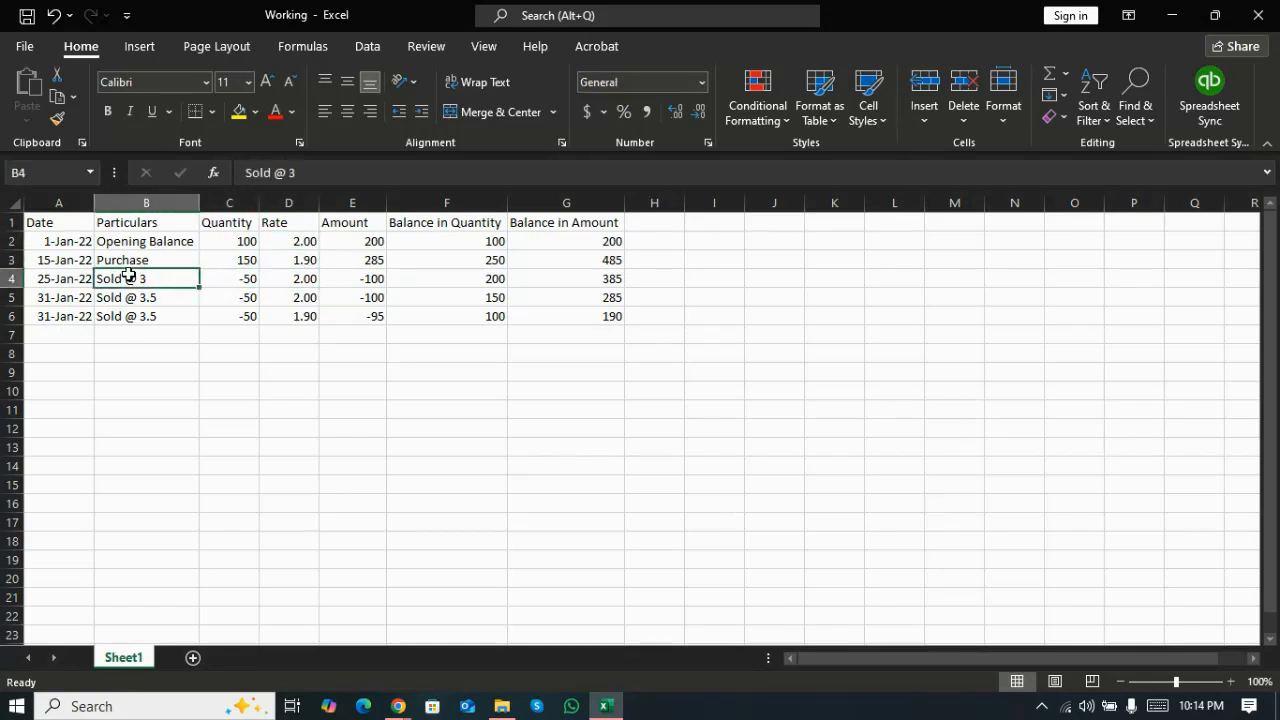
key("alt+Tab")
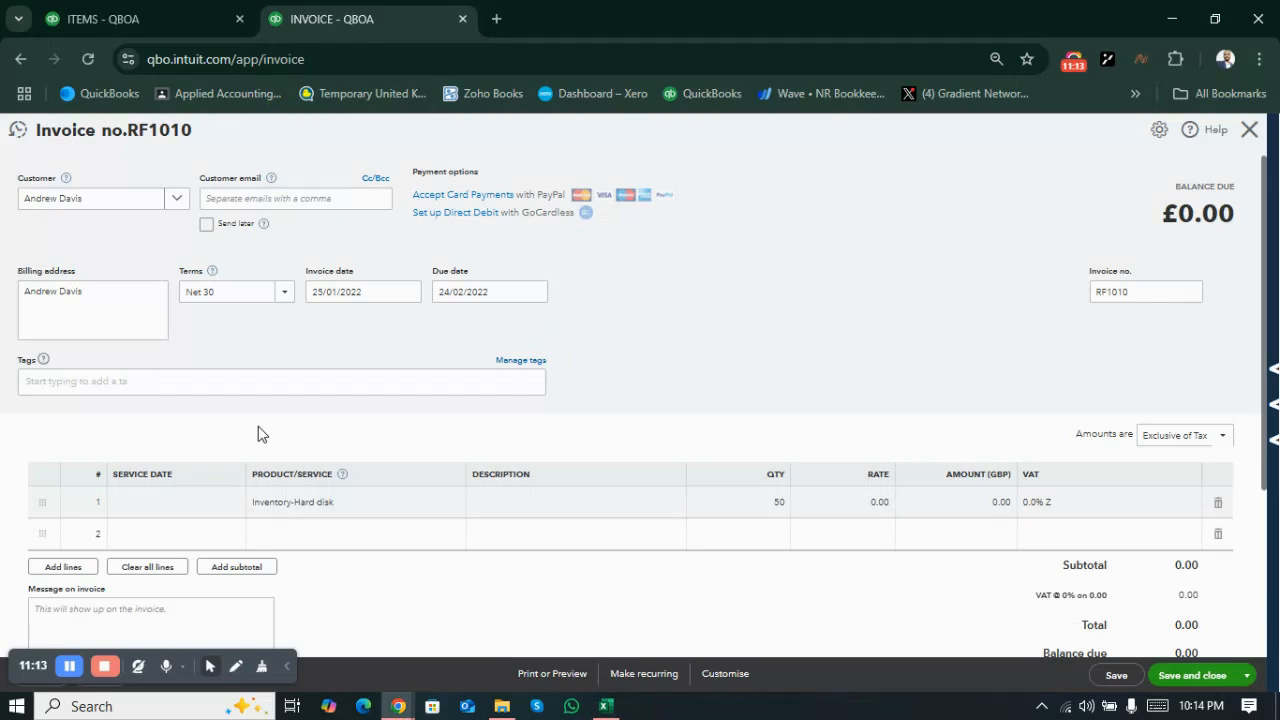
Step: Set the Inventory-Hard disk line's rate to 3 and its VAT to No VAT, and save and close the invoice
left_click(873, 500)
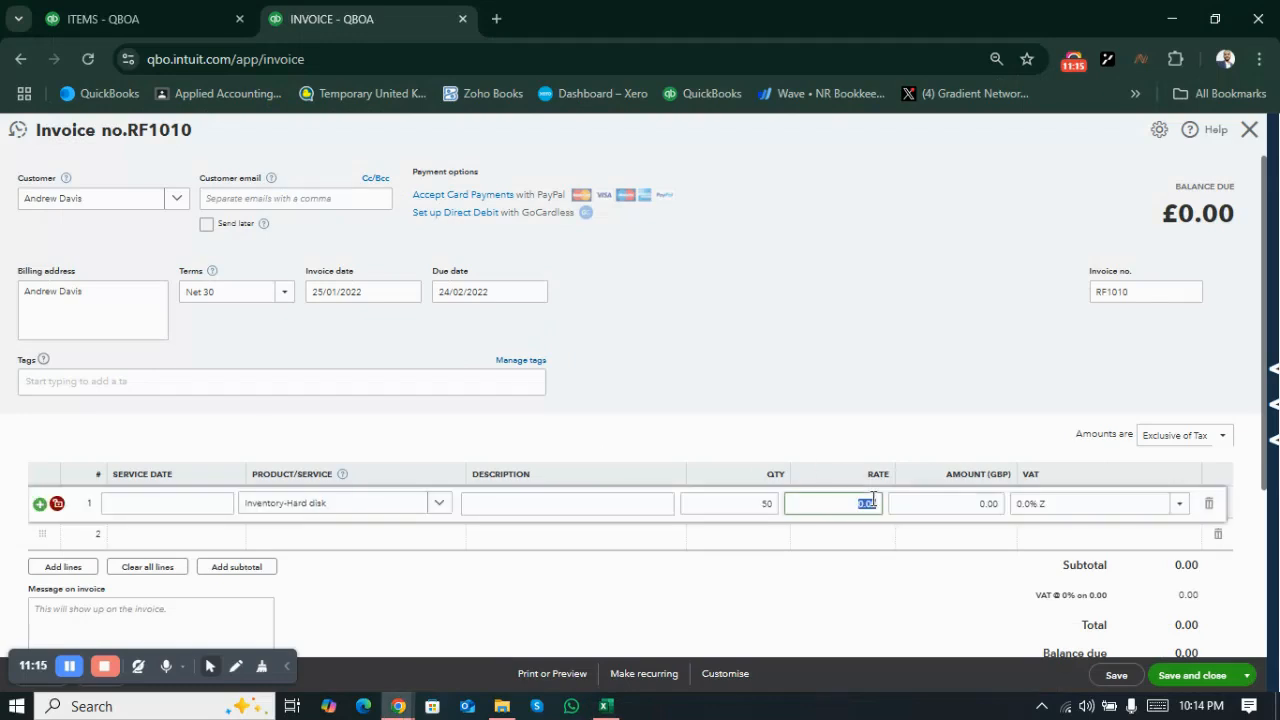
type("3")
left_click(853, 573)
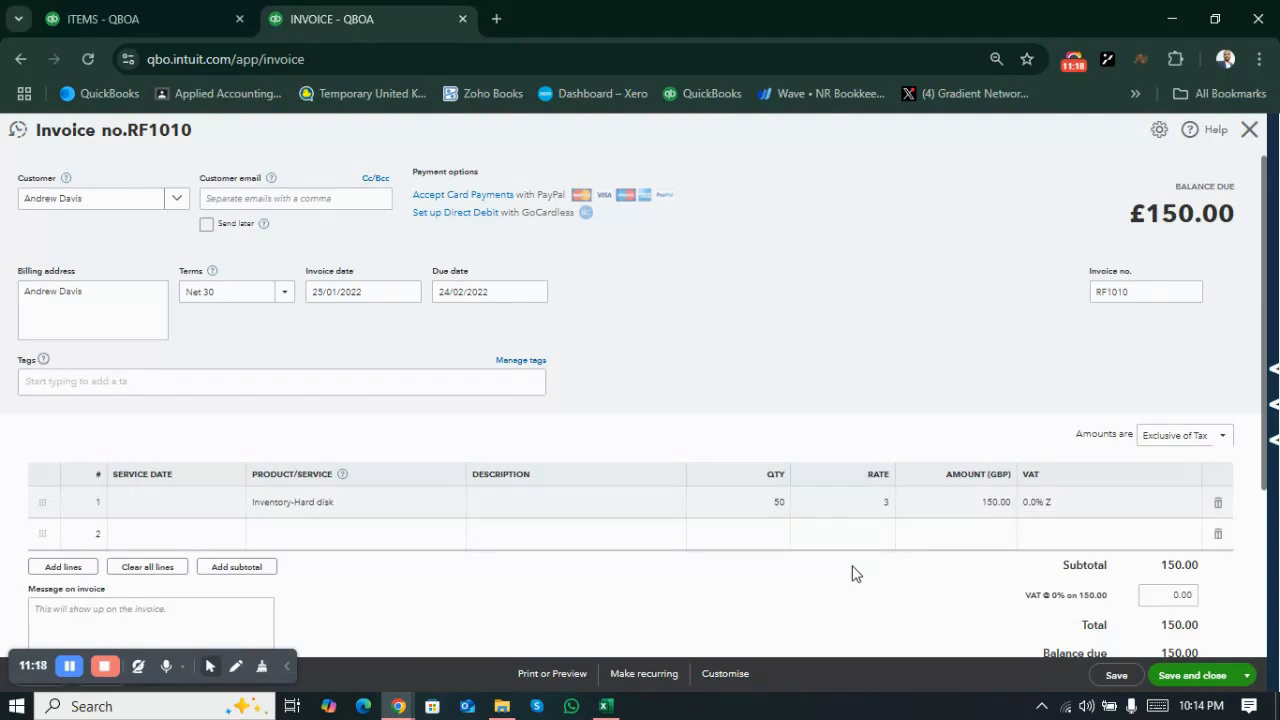
left_click(1153, 501)
left_click(1178, 505)
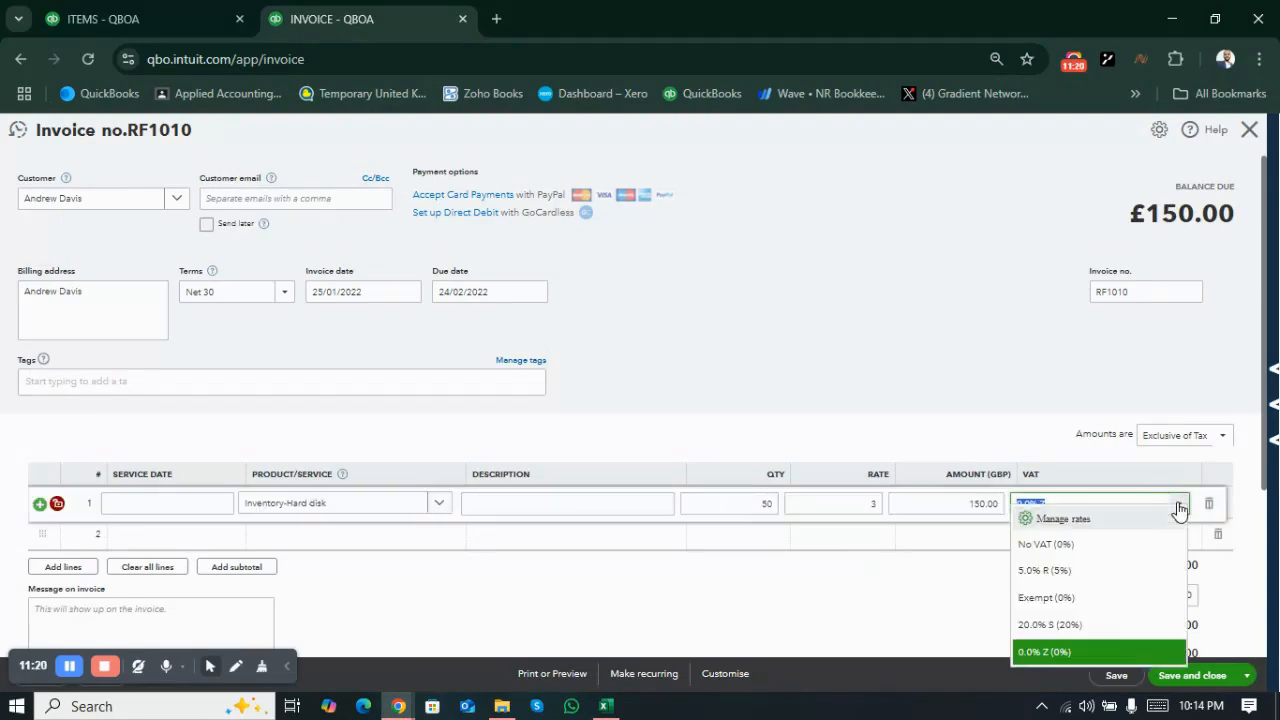
left_click(1062, 556)
left_click(936, 594)
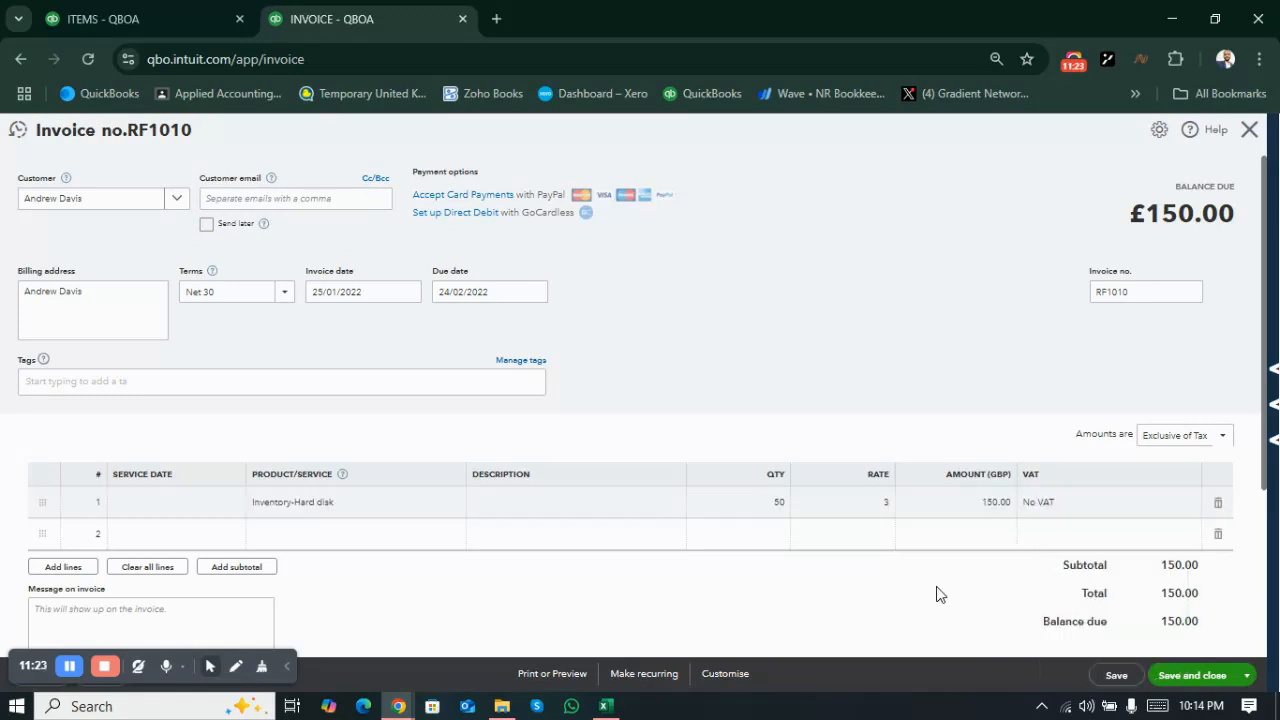
scroll(936, 594, "down", 3)
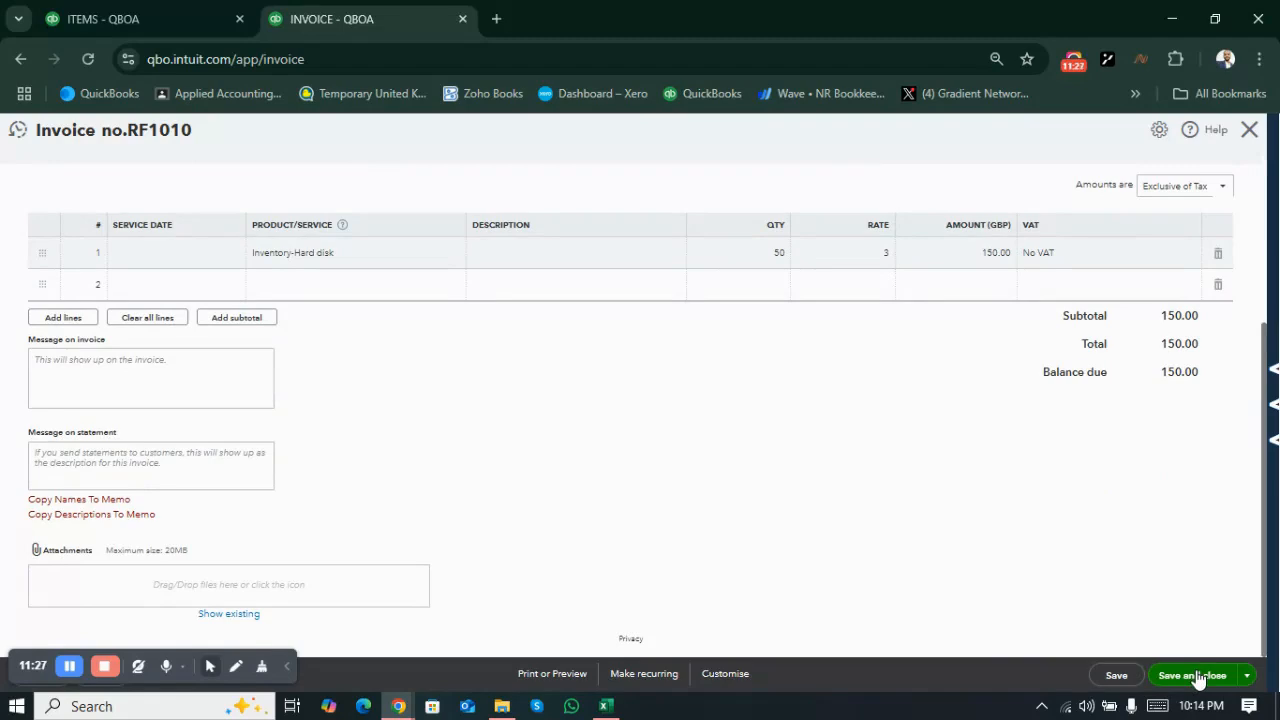
left_click(1197, 678)
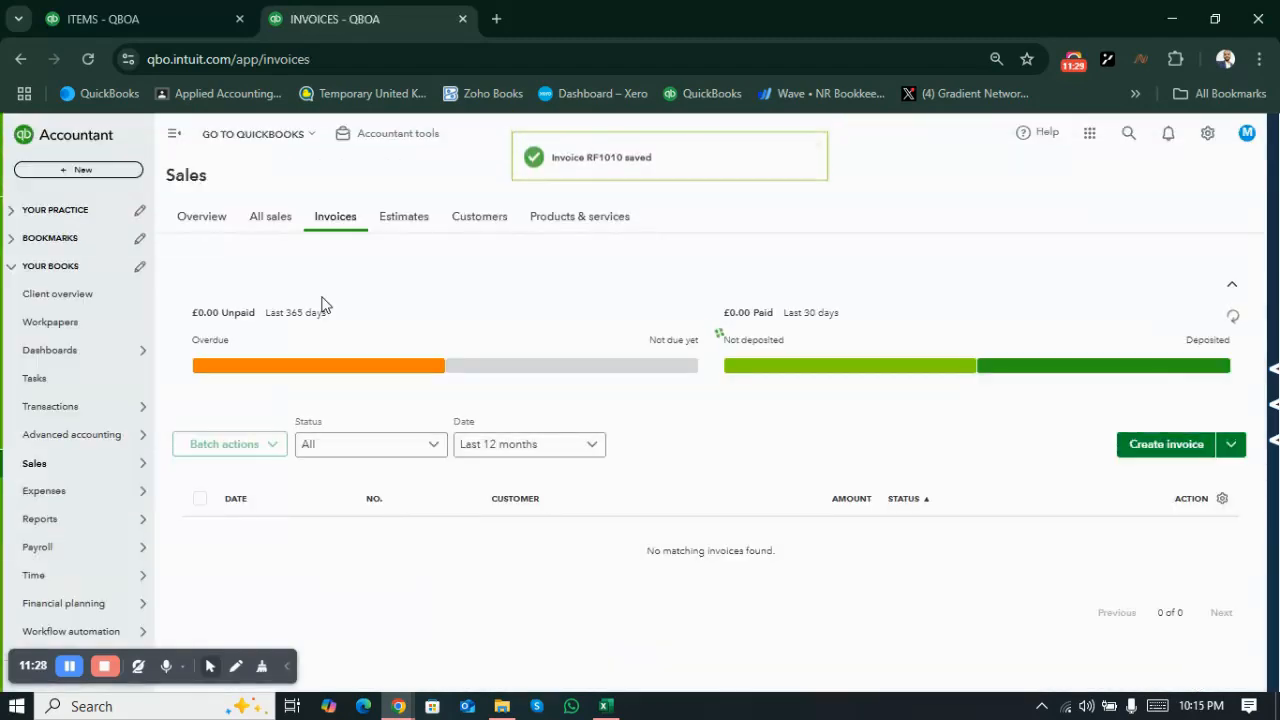
Step: Duplicate the Invoices page in a new browser tab
right_click(389, 17)
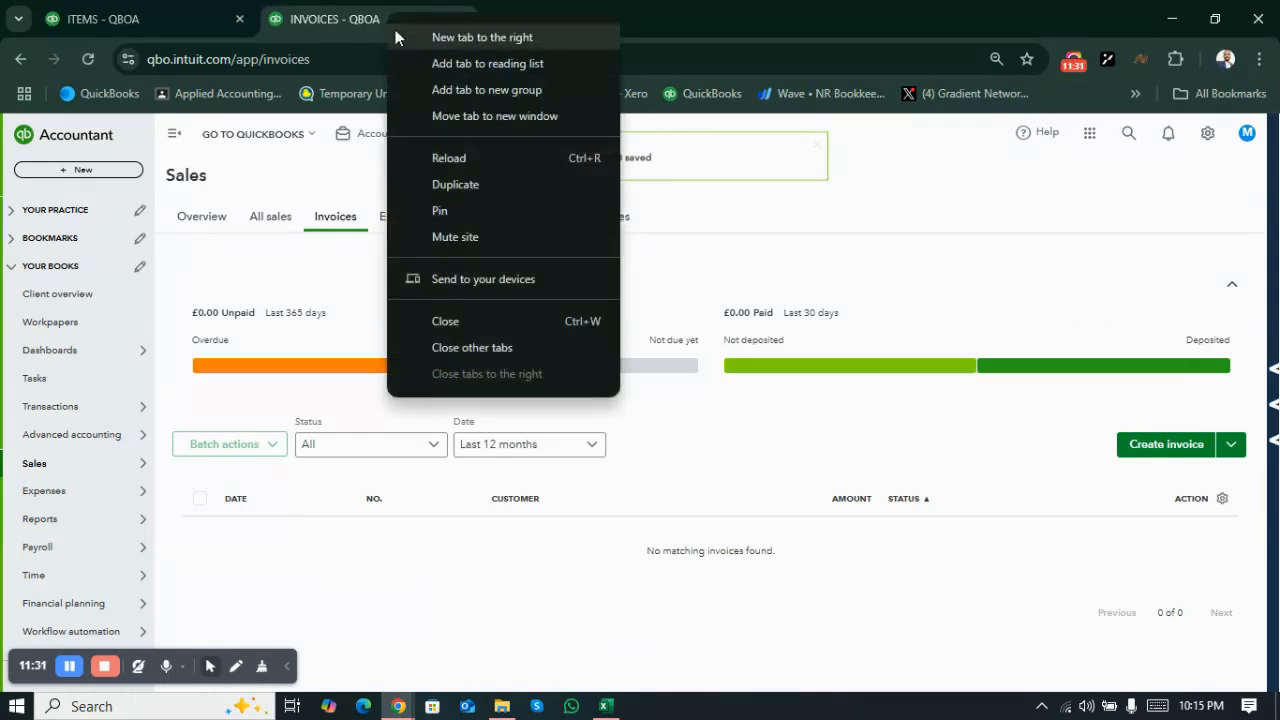
left_click(447, 184)
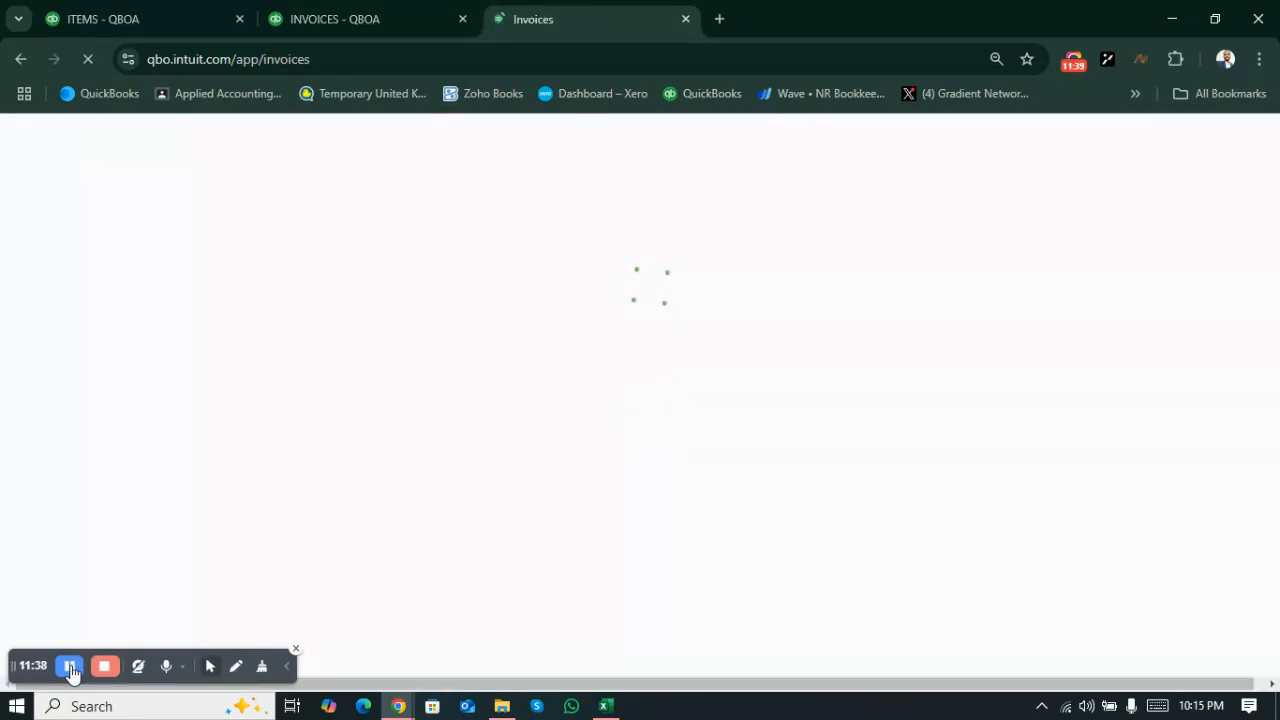
left_click(592, 452)
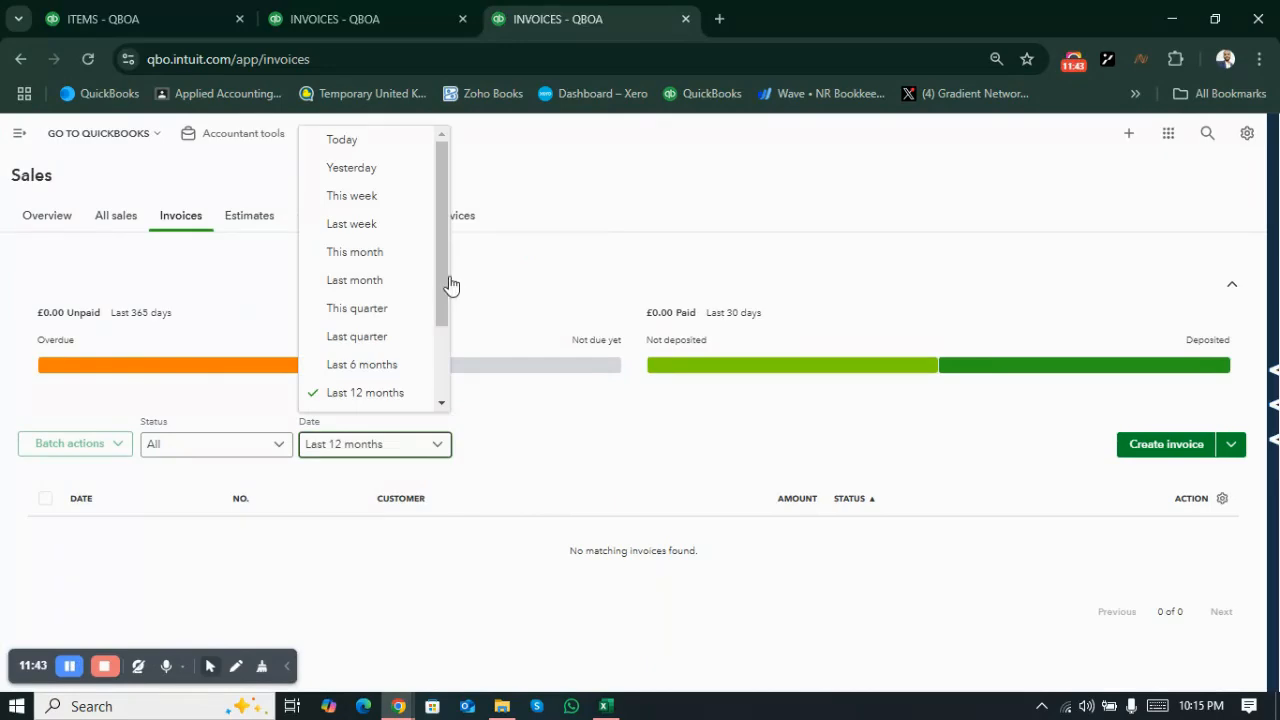
scroll(443, 272, "down", 3)
scroll(449, 280, "up", 3)
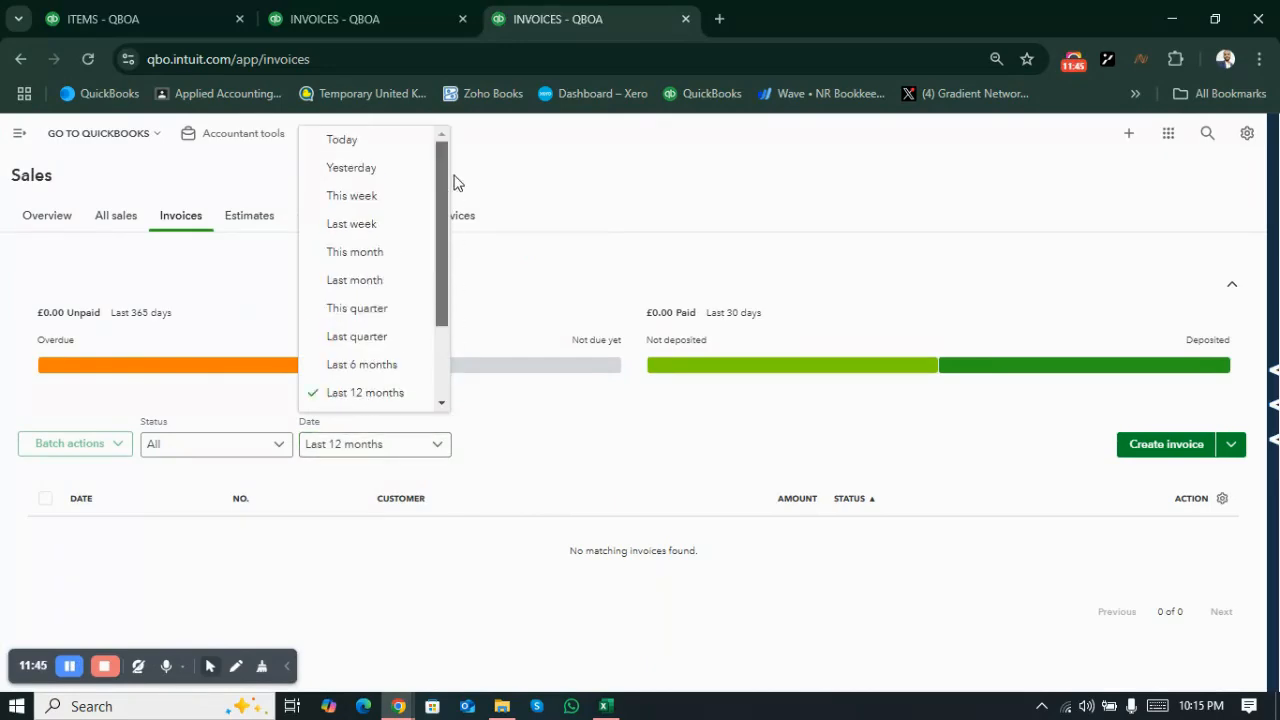
left_click(575, 192)
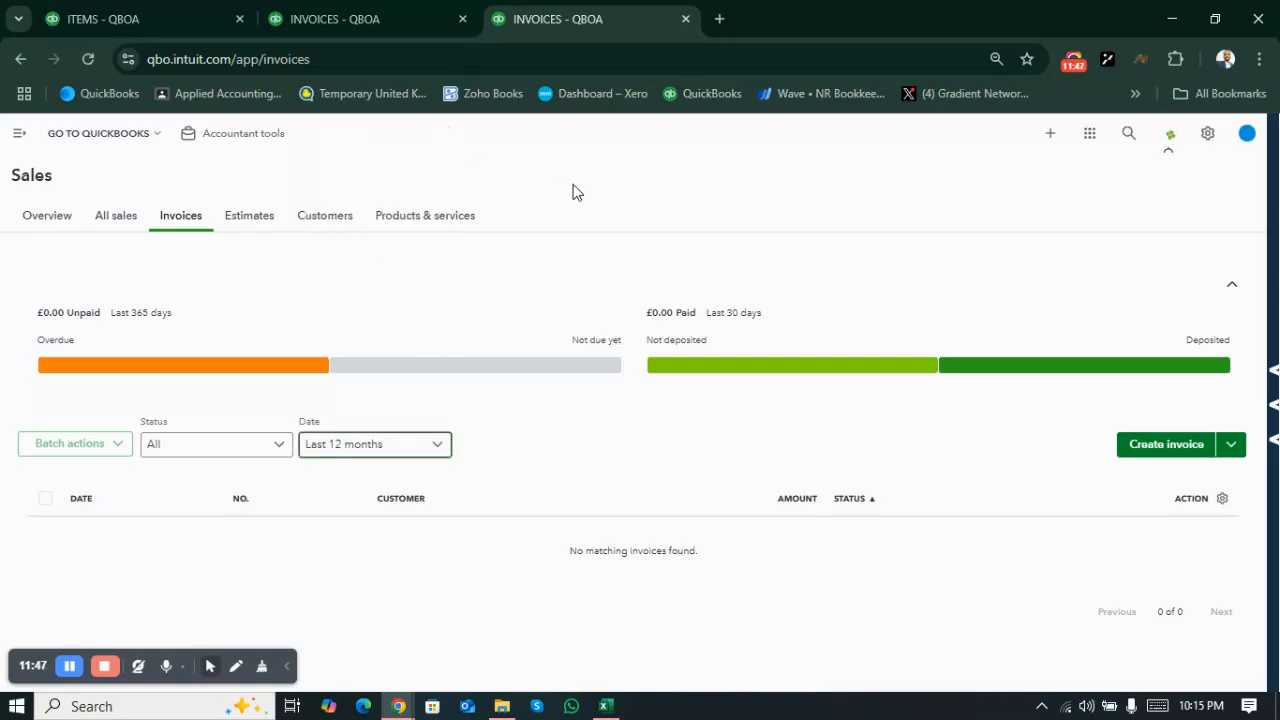
left_click(270, 459)
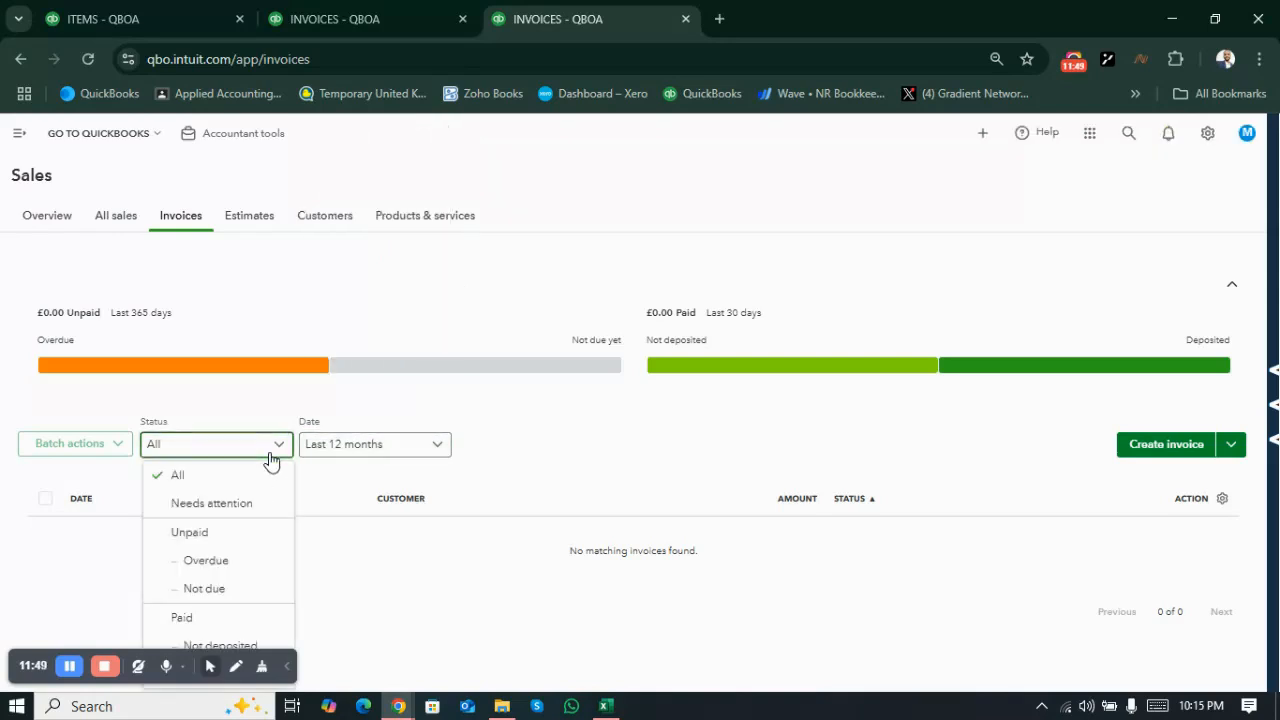
left_click(248, 302)
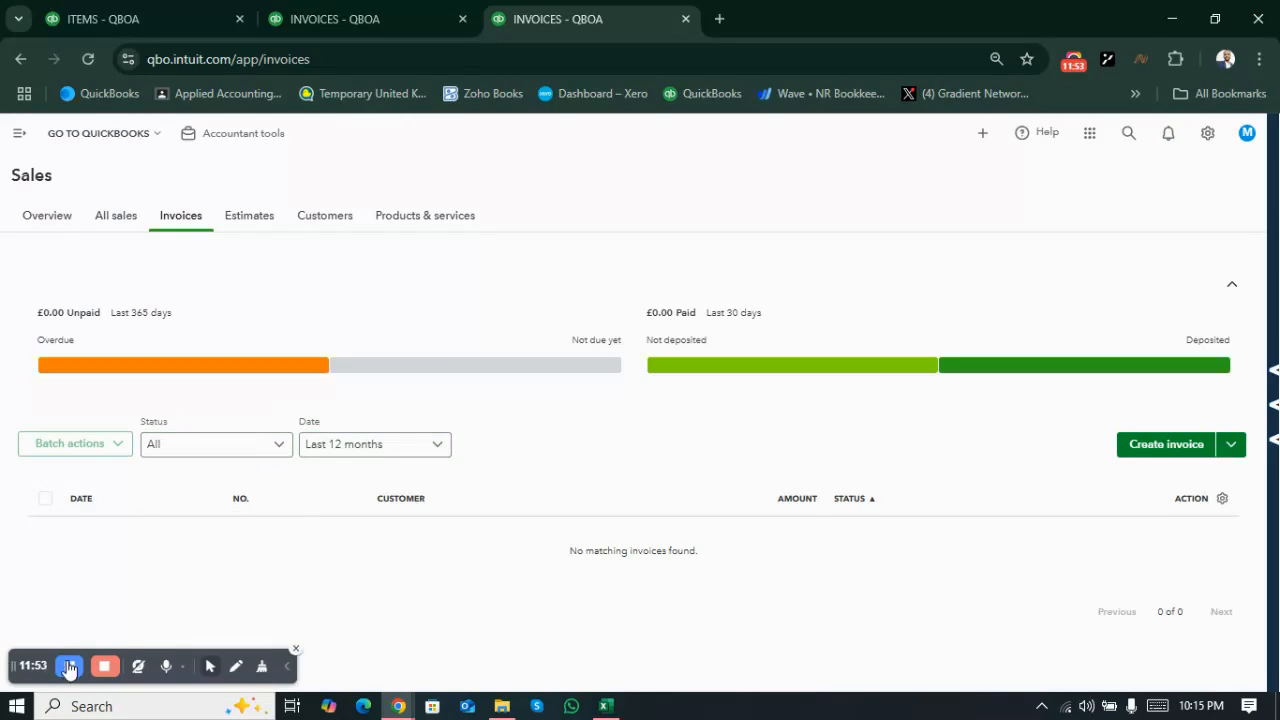
Step: Open the custom Balance Sheet report for 01/01/2022 to 30/06/2022 and check the Inventory- Hard Disk balance under Current Assets
left_click(17, 140)
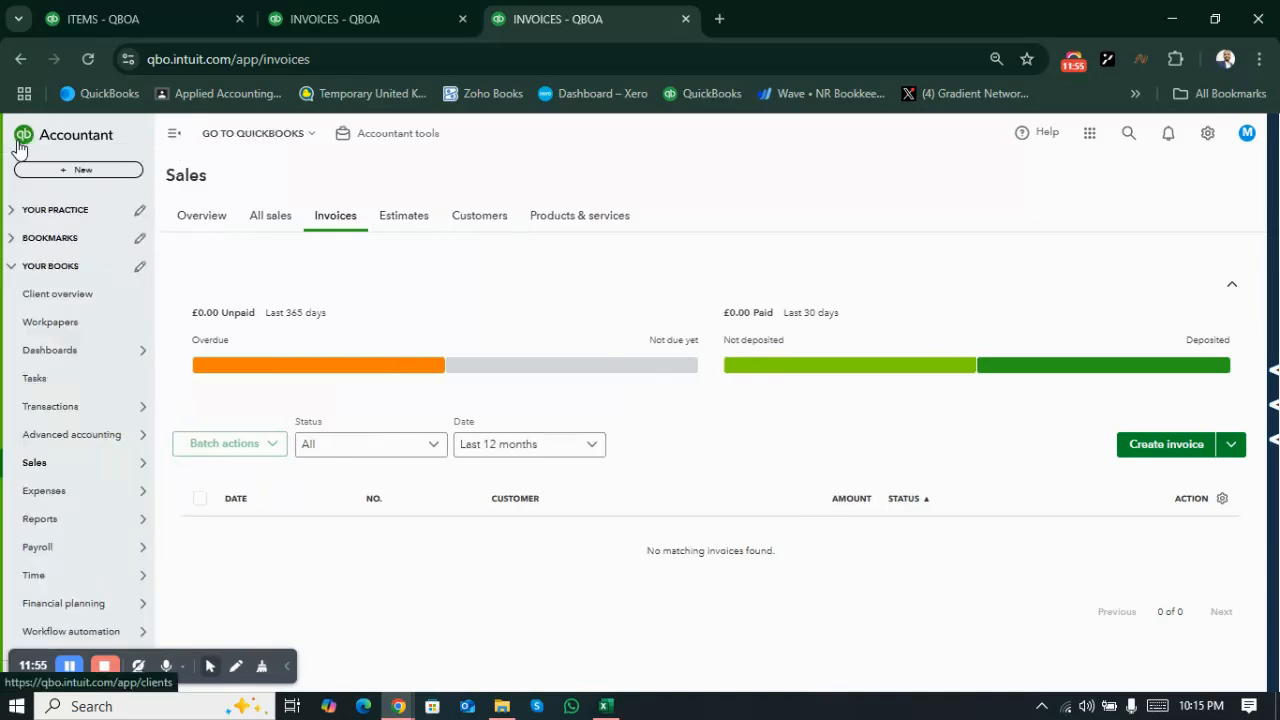
mouse_move(48, 524)
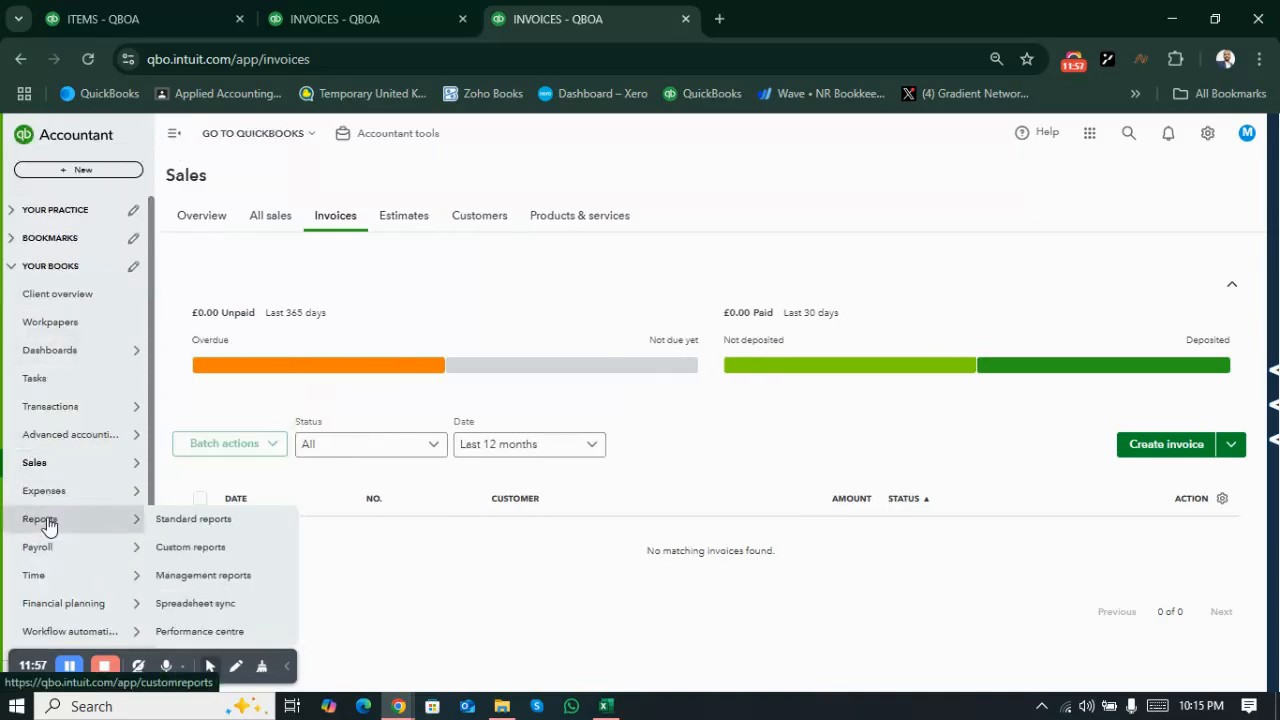
left_click(194, 553)
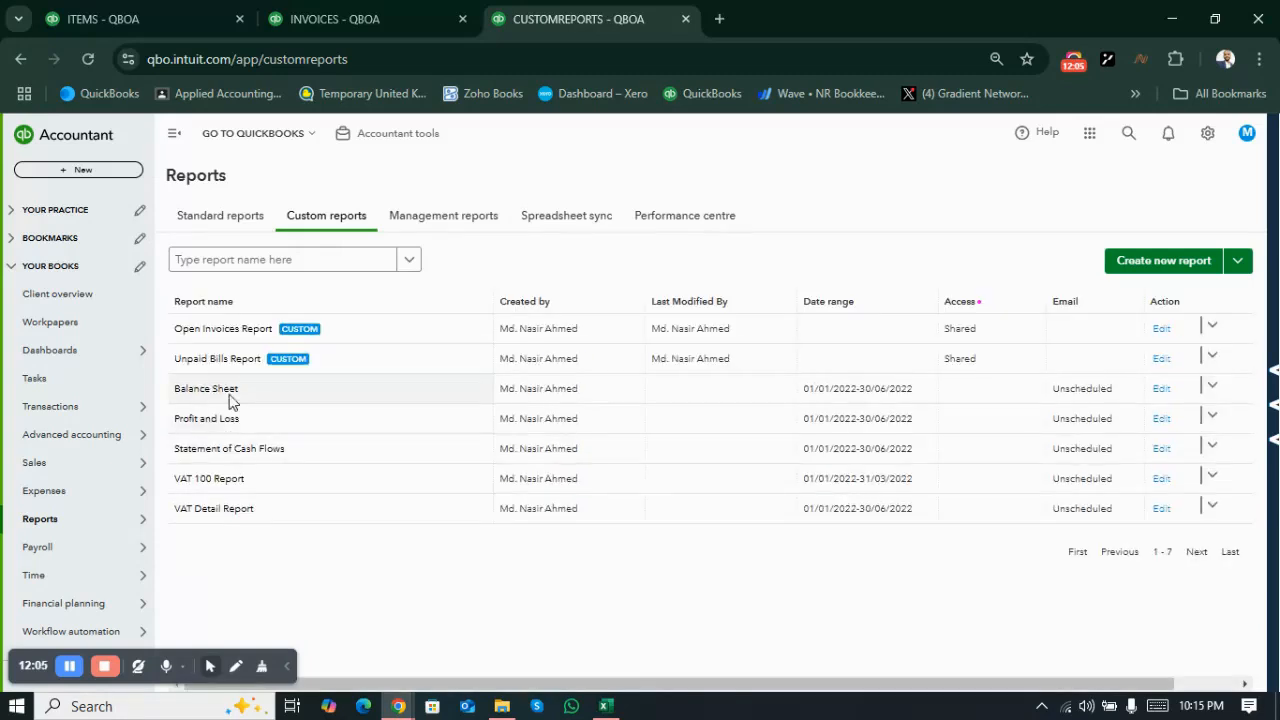
left_click(227, 390)
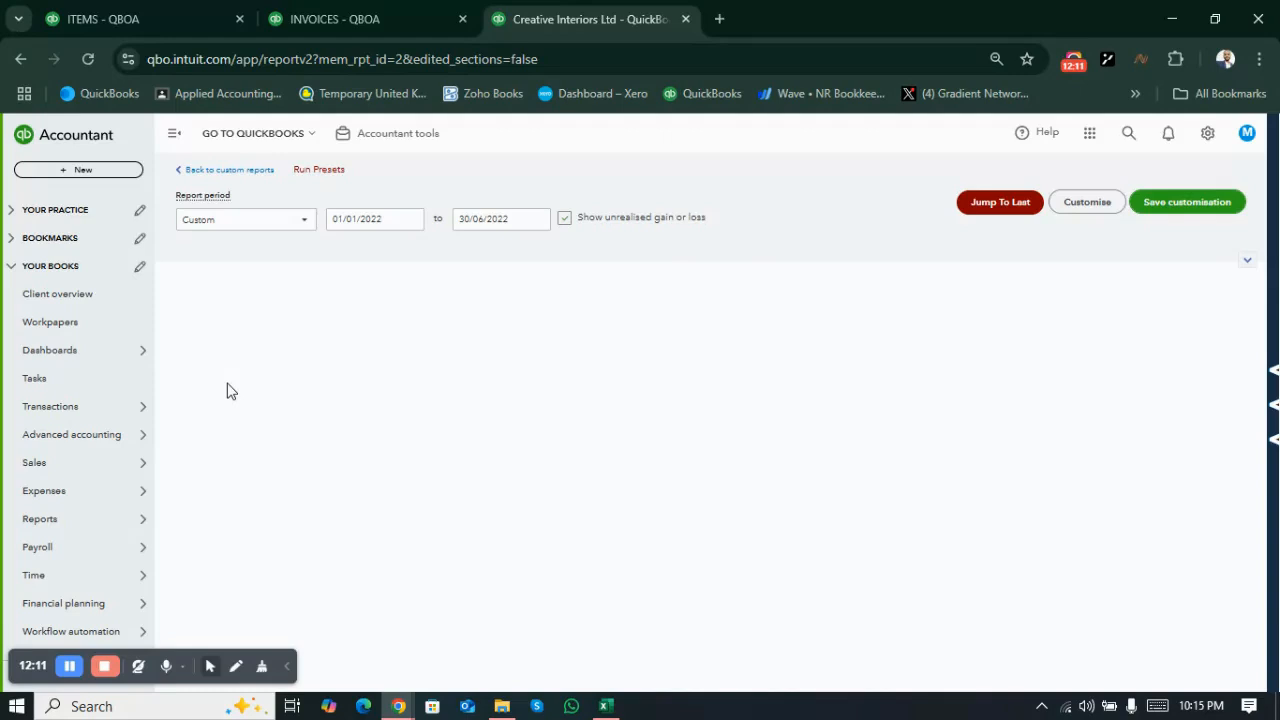
scroll(227, 390, "down", 3)
scroll(227, 390, "down", 1)
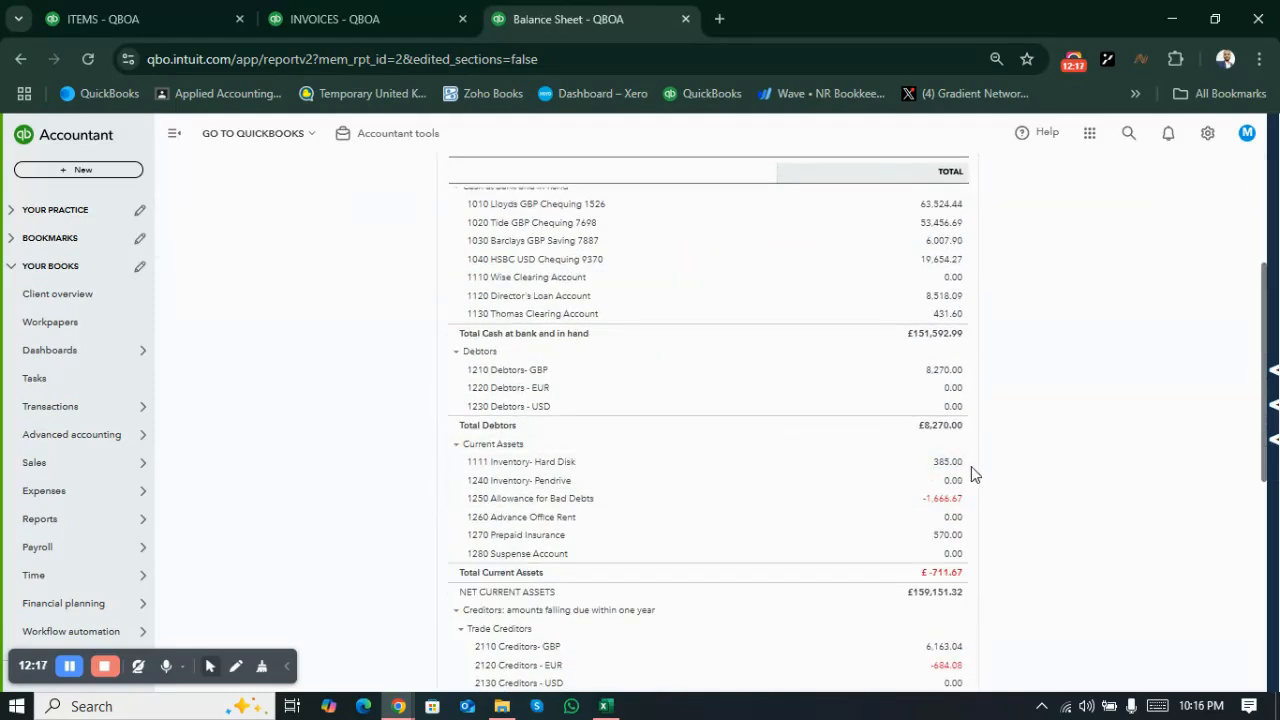
Step: Switch to the Excel workbook and compare the first sale's Balance in Amount with the preceding balances and the balance sheet's hard disk inventory
key("alt+Tab")
key("Right")
key("Right")
key("Right")
key("Right")
key("Right")
key("Right")
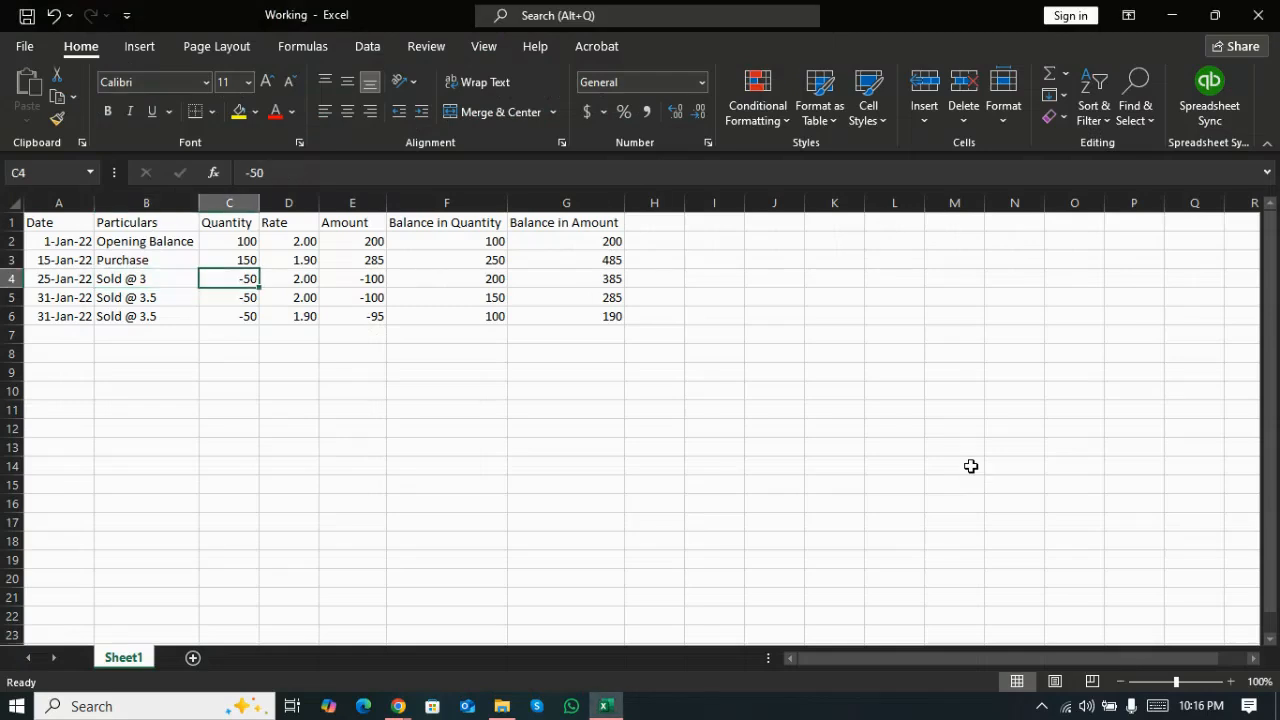
key("Left")
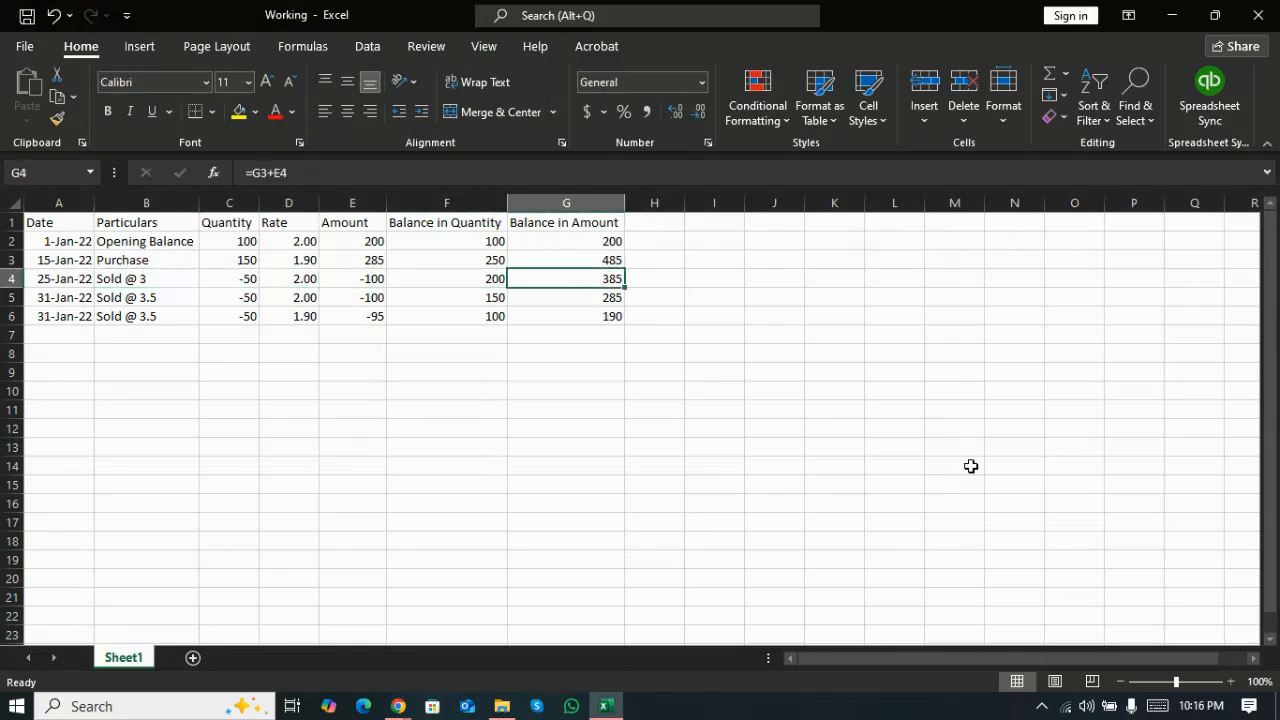
key("Up")
key("Up")
key("Down")
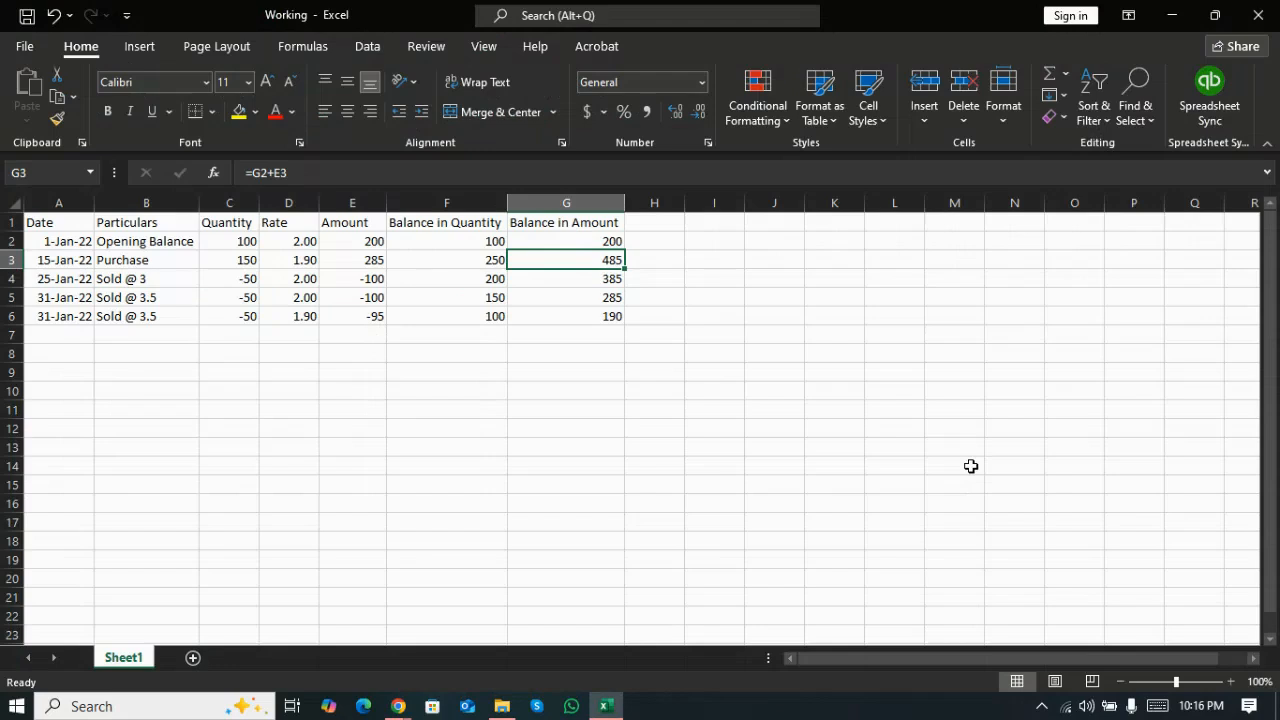
key("Down")
key("Right")
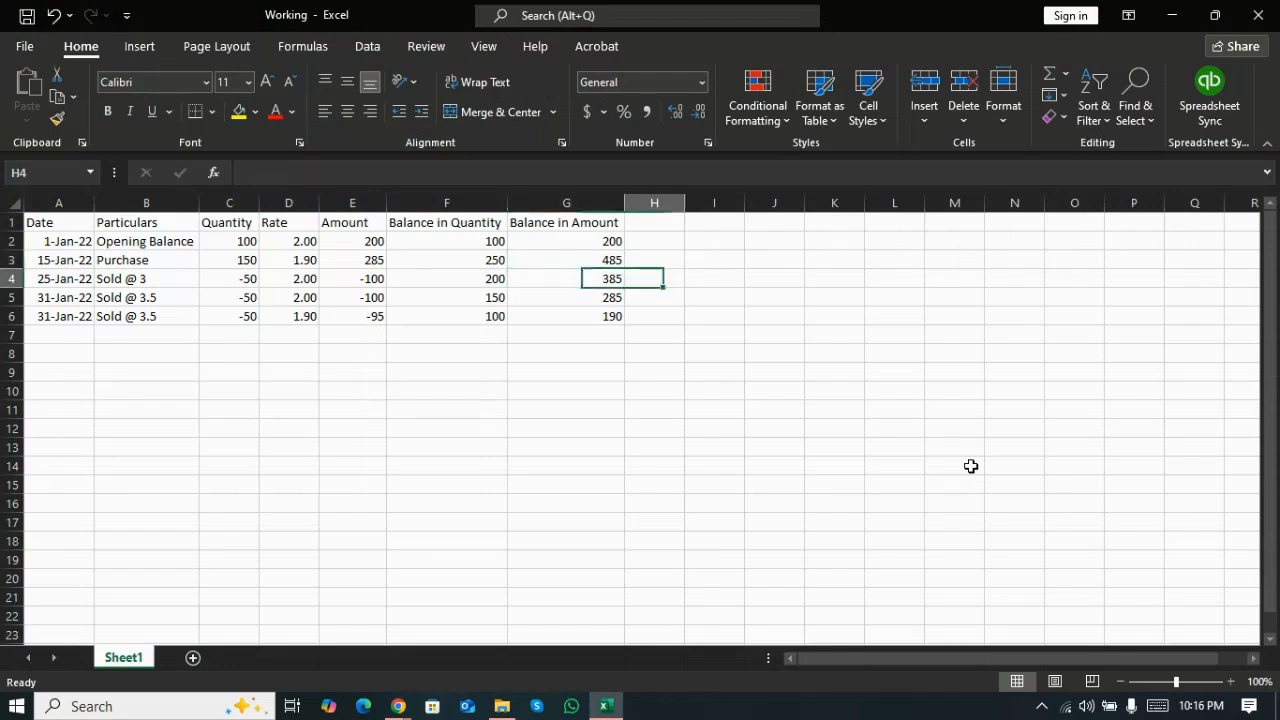
Step: Examine how the first sale's quantity, cost rate and amount in the Excel workbook lead to its balance in amount
key("Left")
key("Left")
key("Left")
key("Left")
key("Left")
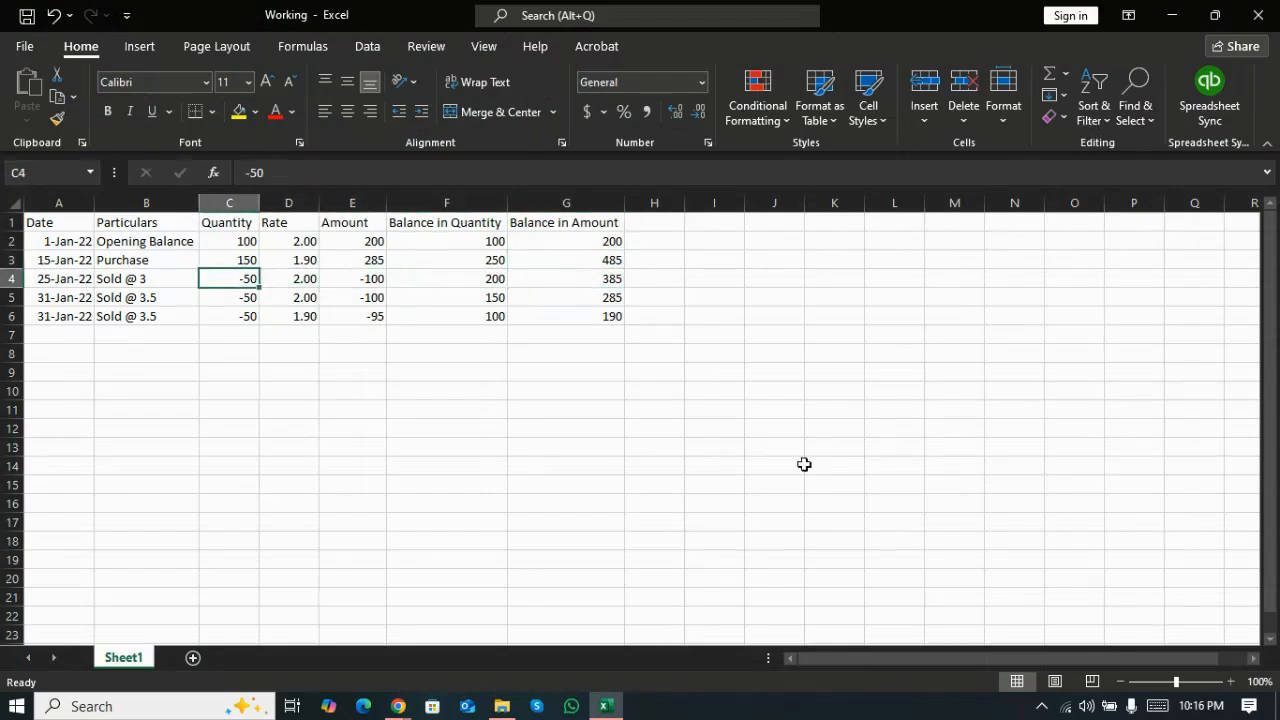
left_click(312, 279)
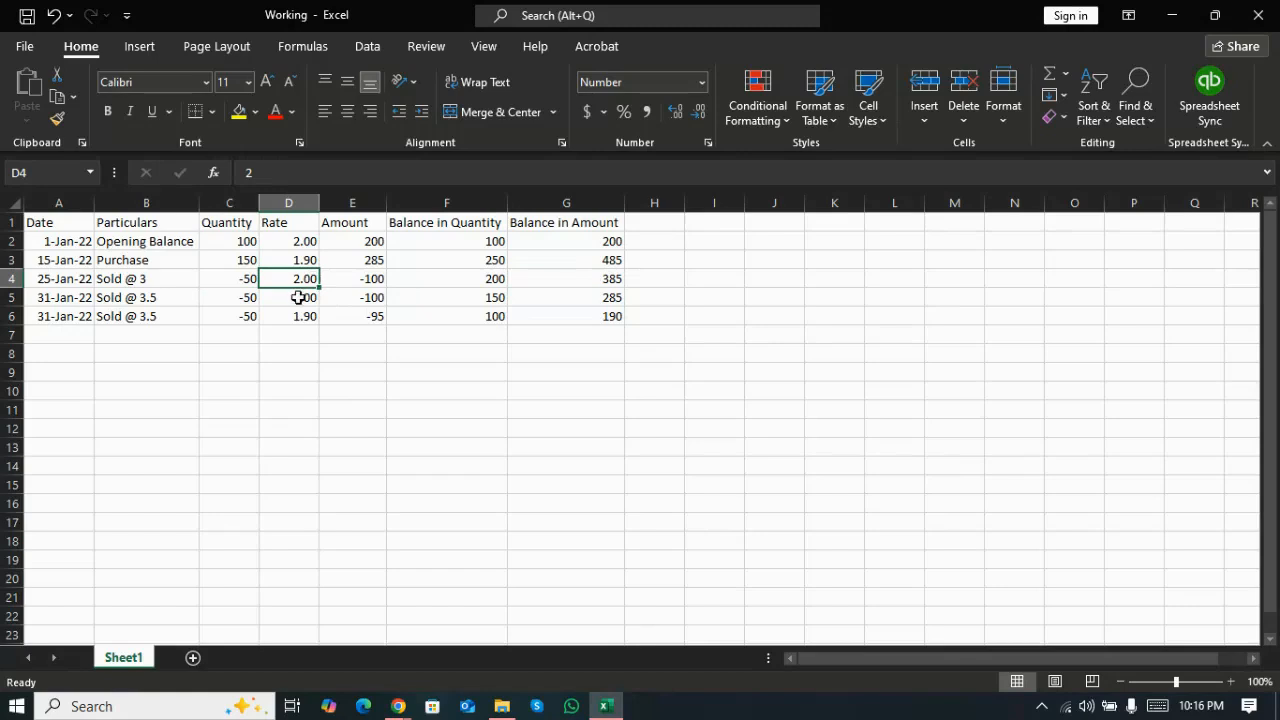
key("Right")
key("Right")
key("Right")
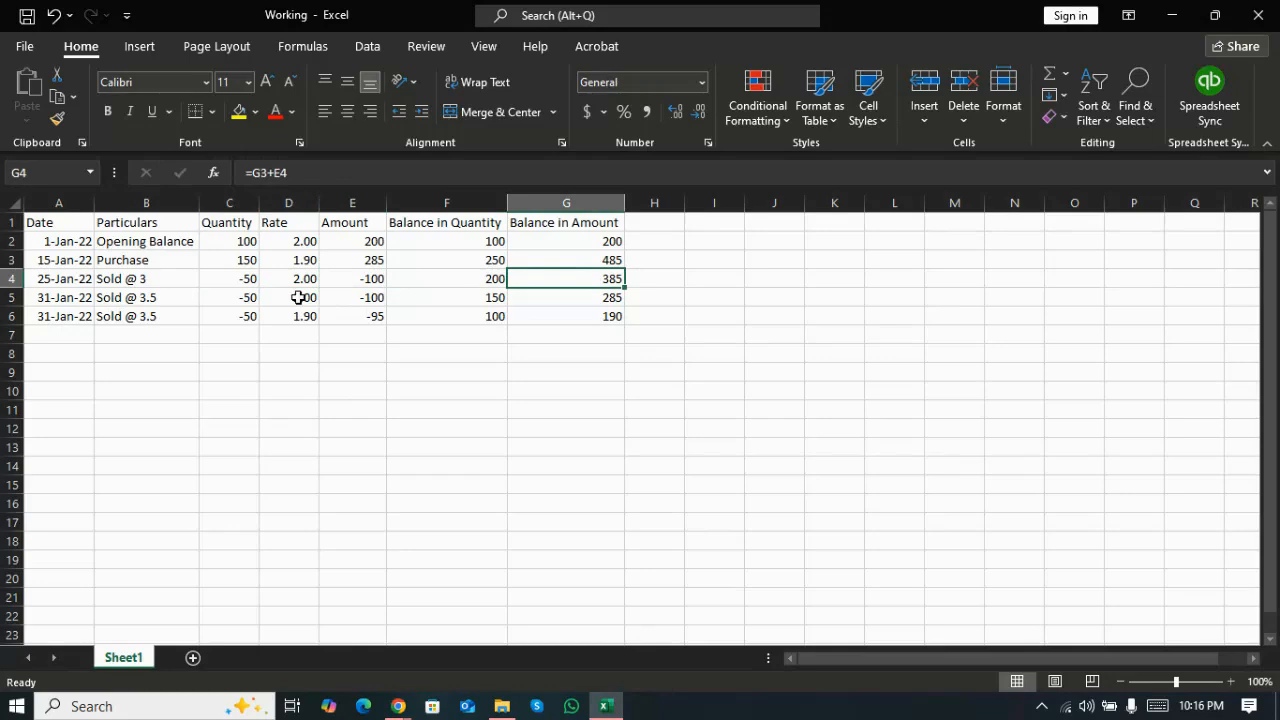
Step: Return to the balance sheet in QuickBooks and open the Profit and Loss report behind Profit for the year
key("alt+Tab")
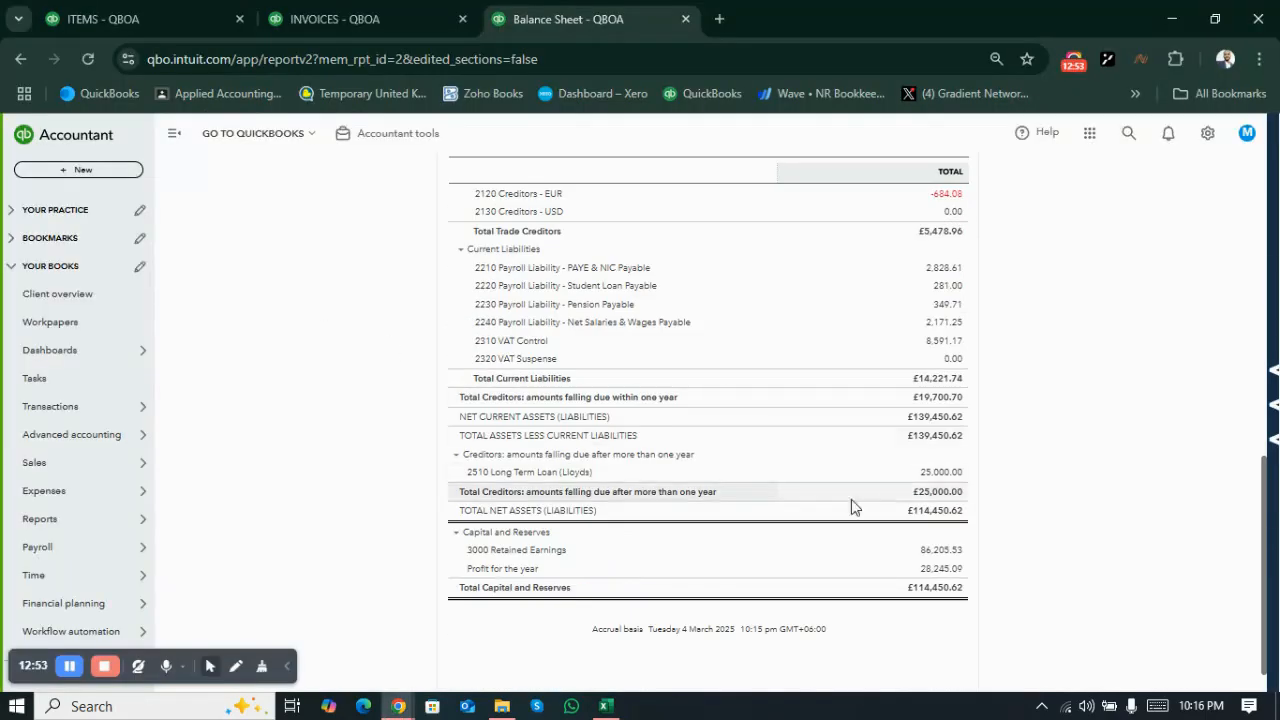
left_click(941, 569)
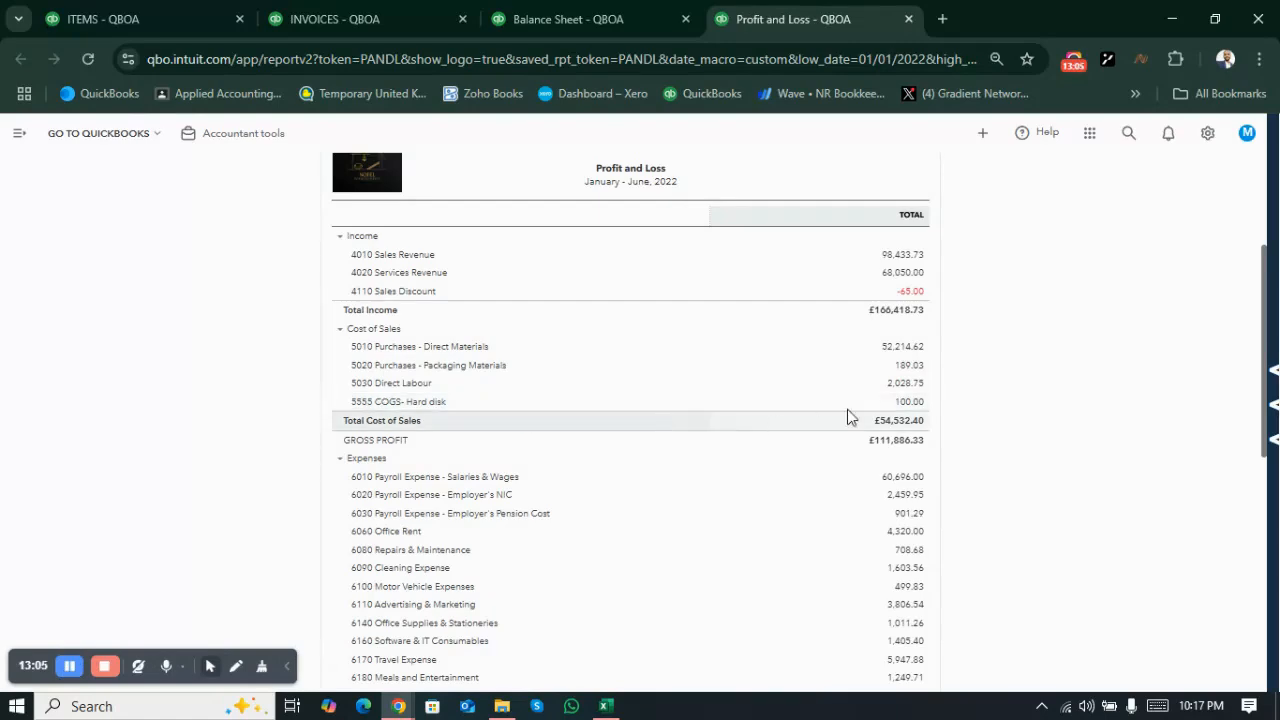
Step: Compare the first sale's quantity and rate with the opening balance row in Excel against the hard disk COGS in the Profit and Loss report
key("alt+Tab")
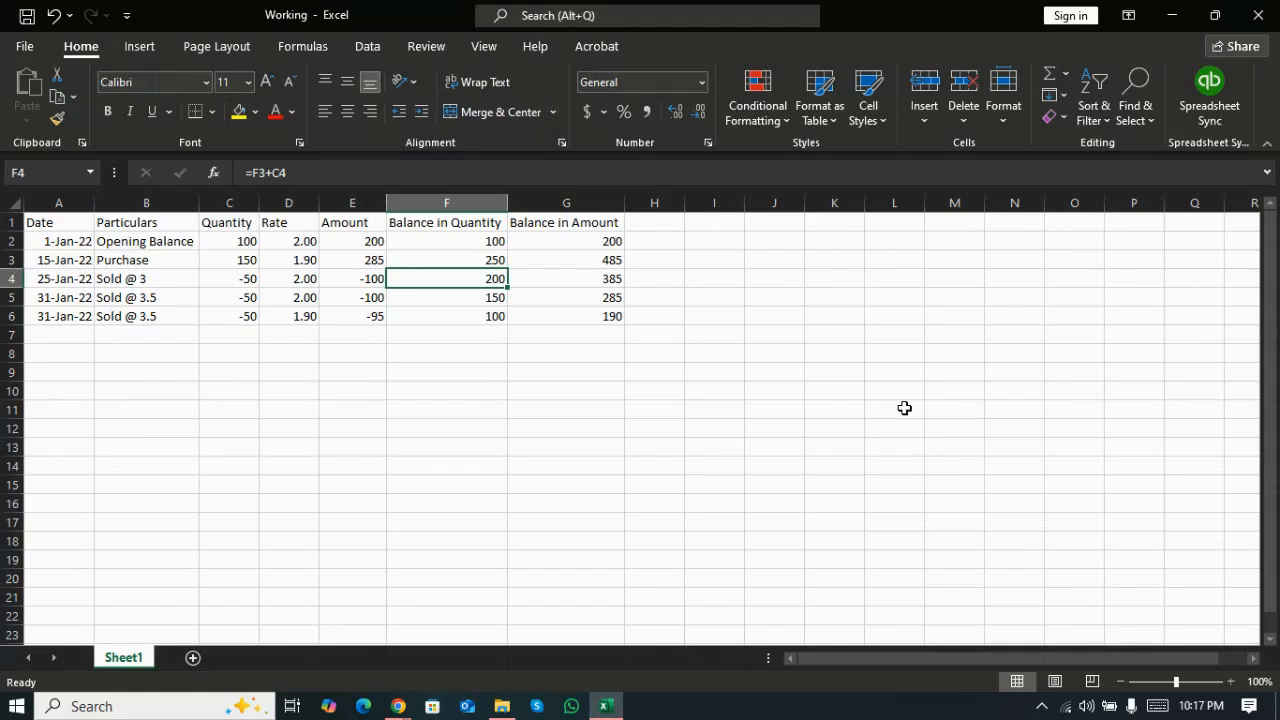
key("Left")
key("Left")
key("Left")
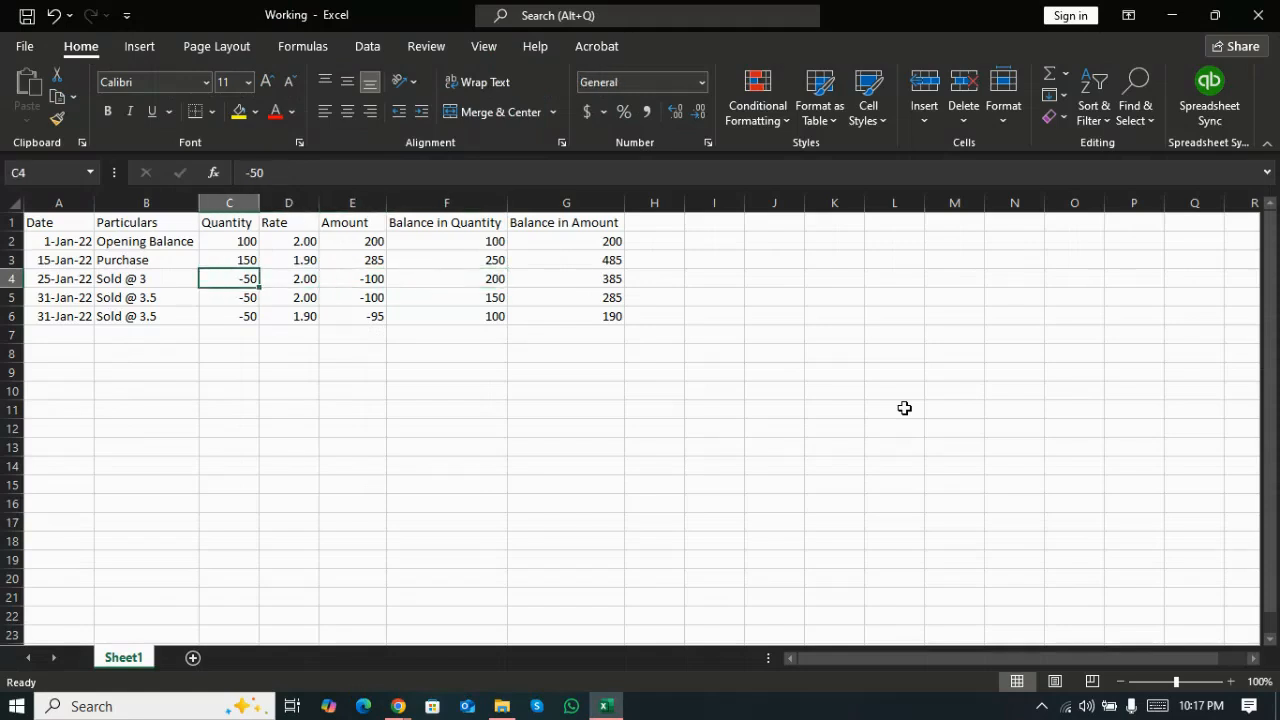
key("Up")
key("Up")
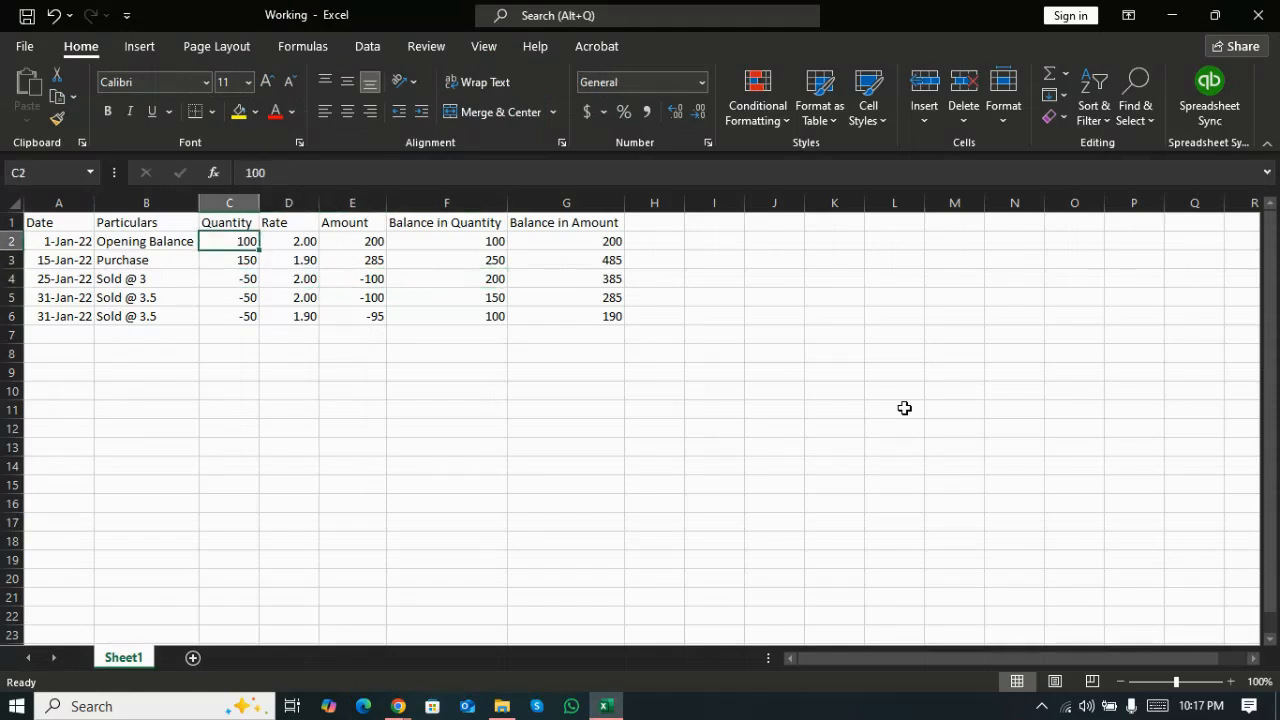
key("Right")
key("shift+space")
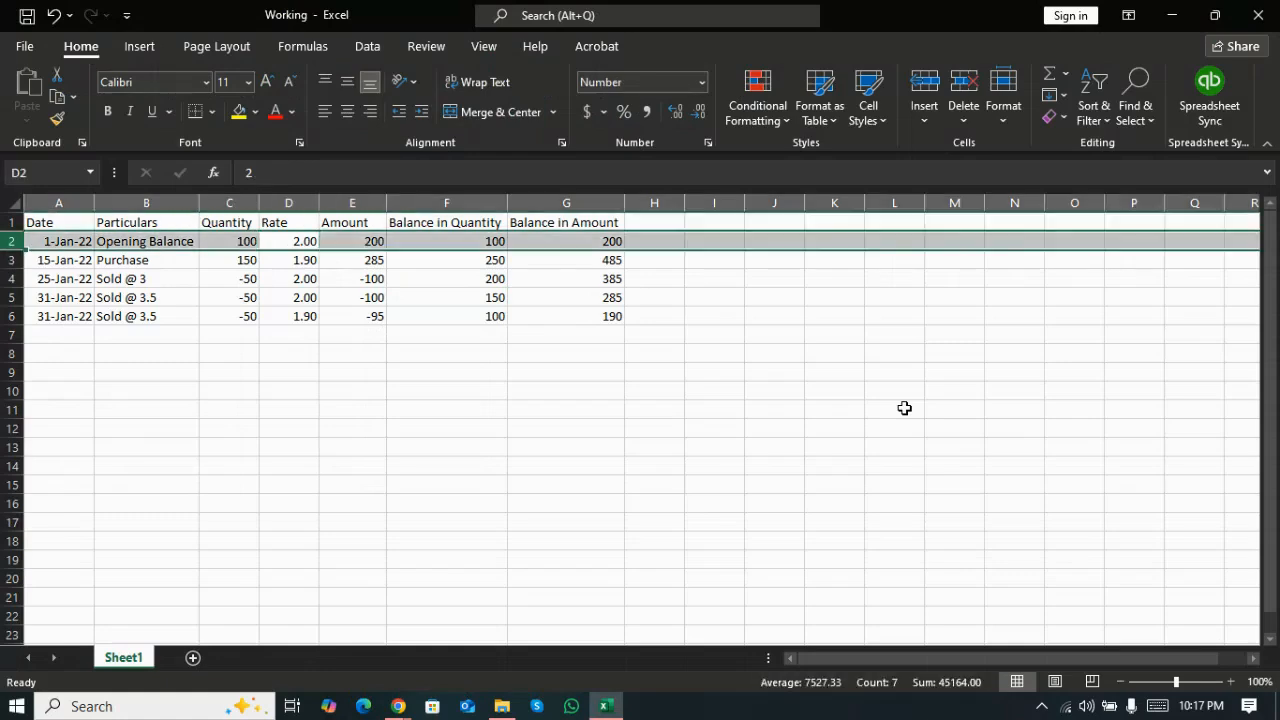
key("Down")
key("Down")
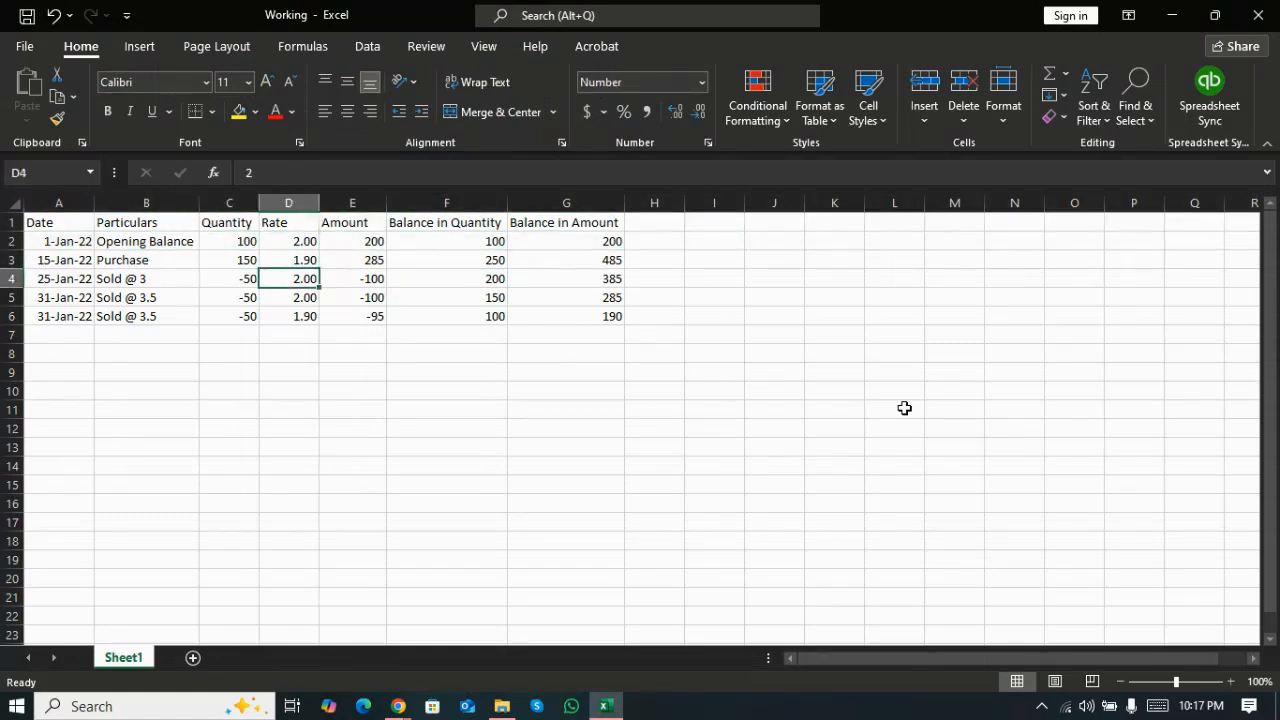
key("alt+Tab")
key("alt+Tab")
key("alt+Tab")
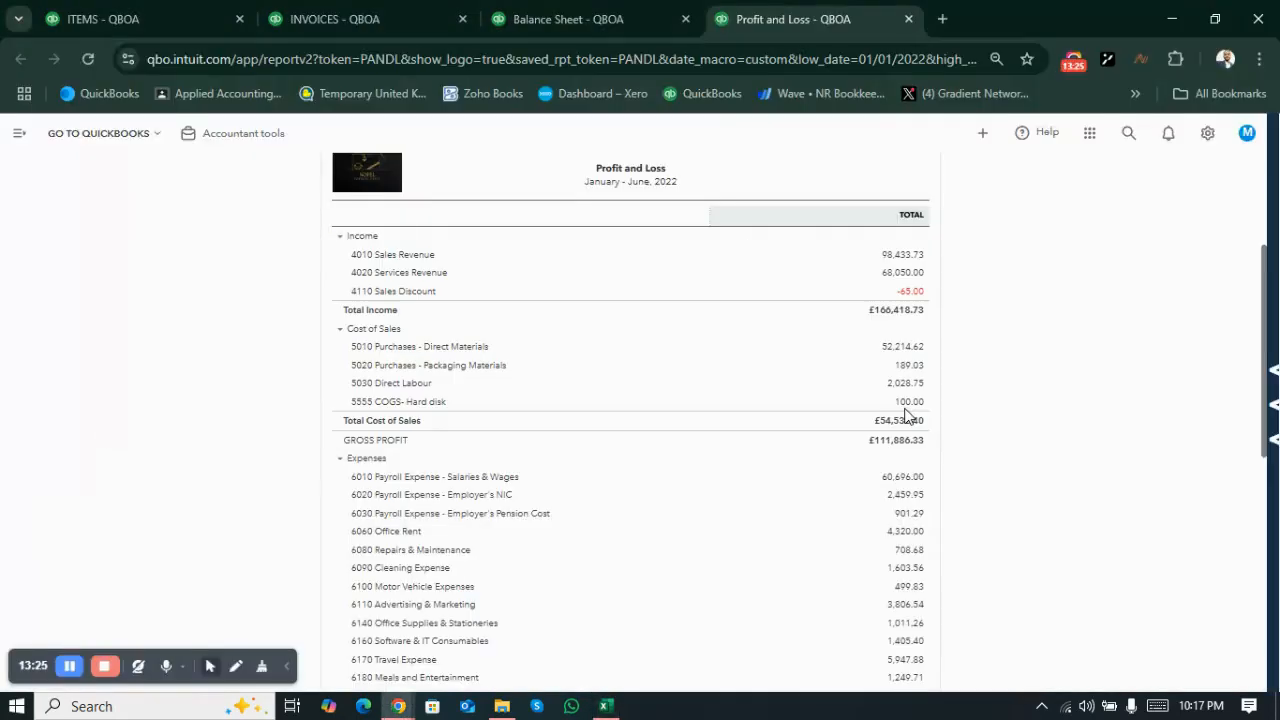
Step: Look up the second sale's cost rate, quantity and date in the Excel workbook, and return to QuickBooks
key("alt+Tab")
key("Down")
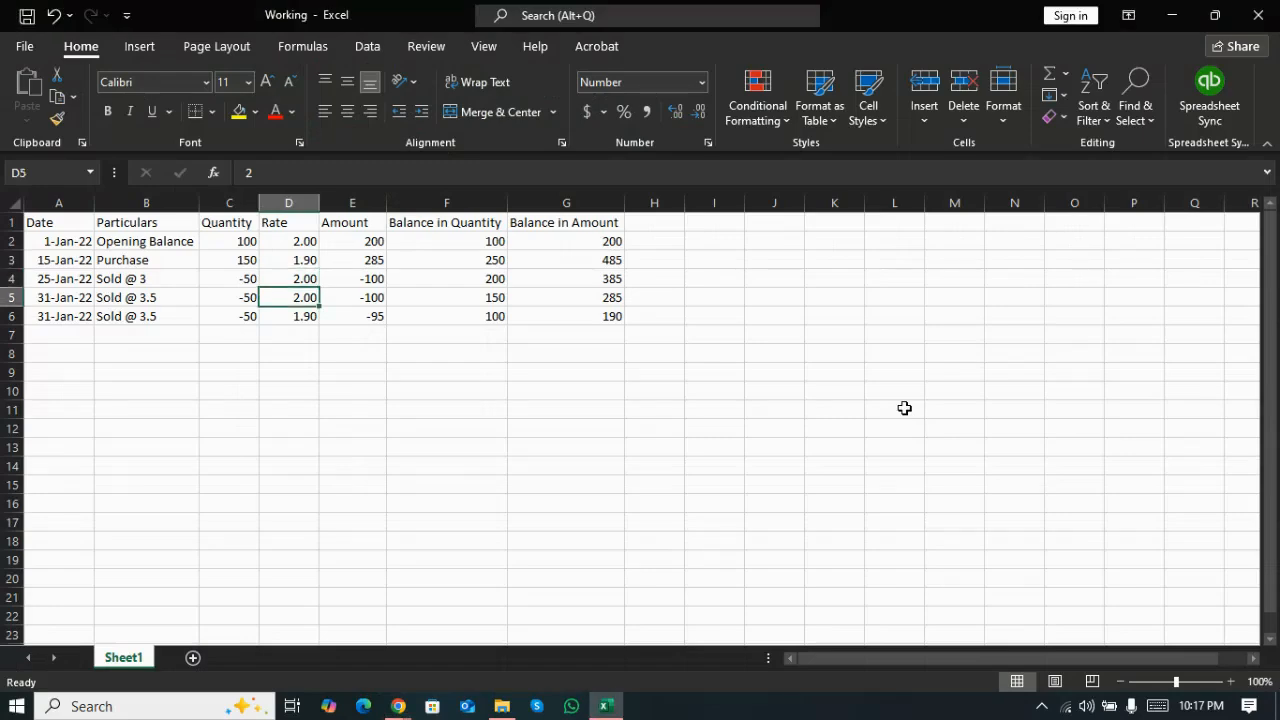
key("Left")
key("Left")
key("Left")
key("alt+Tab")
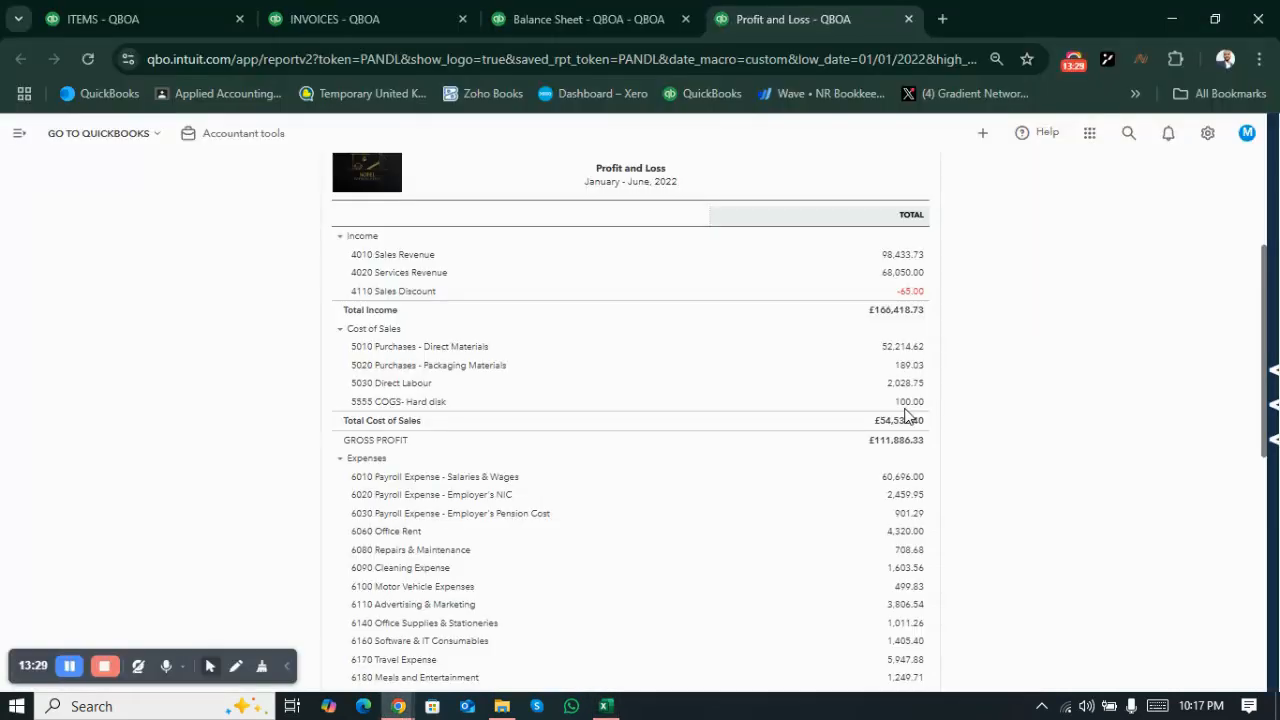
Step: Return to the invoice list in QuickBooks, create a new invoice and select the GBP customer listed fourth
key("ctrl+shift+Tab")
key("ctrl+shift+Tab")
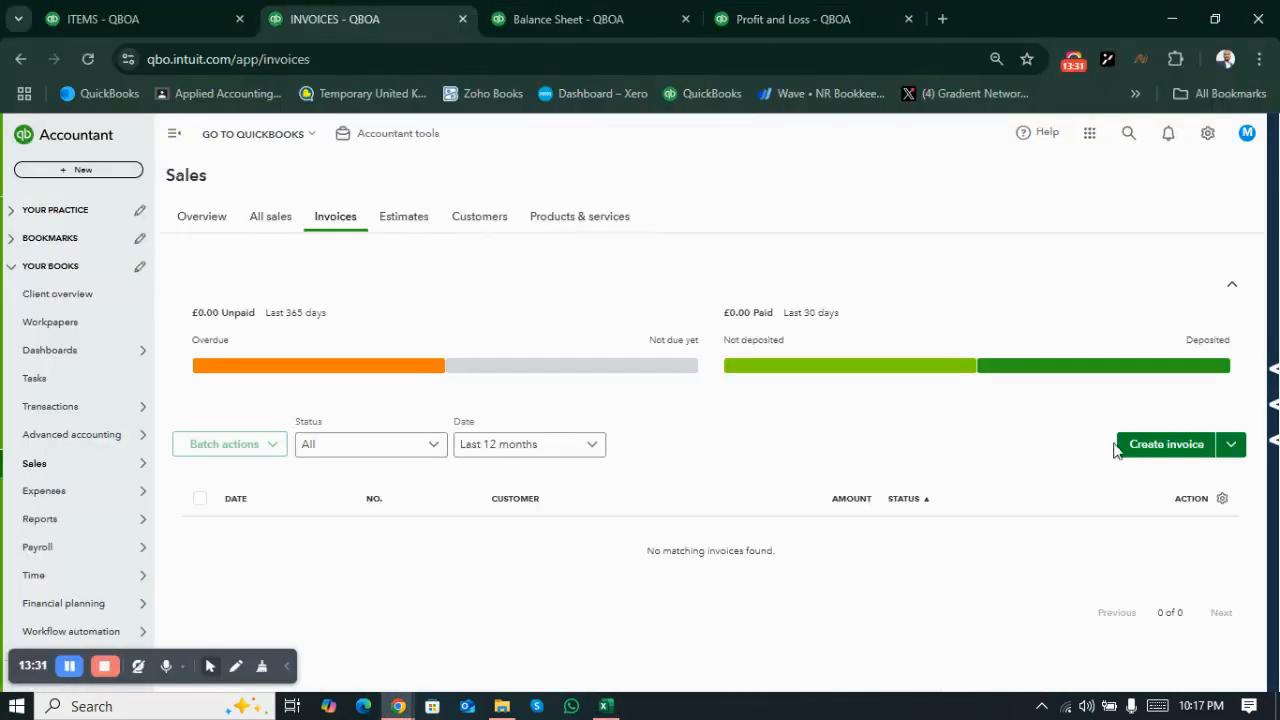
left_click(1150, 458)
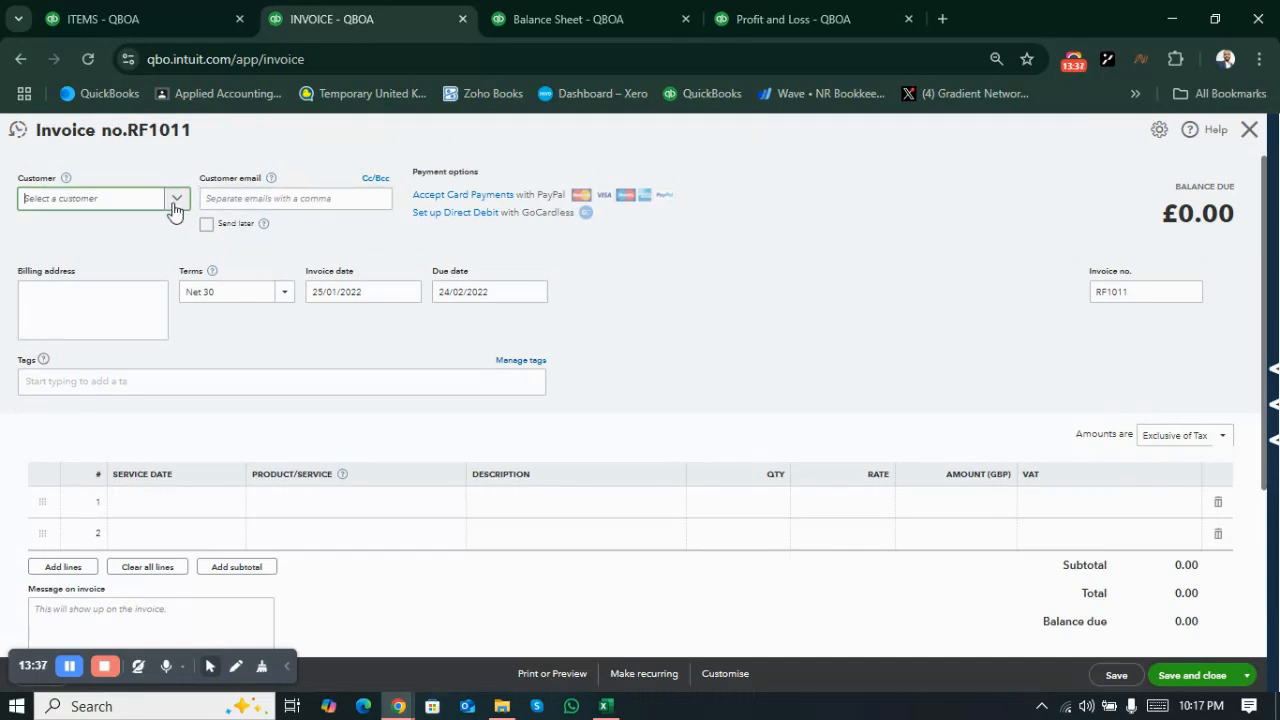
left_click(176, 199)
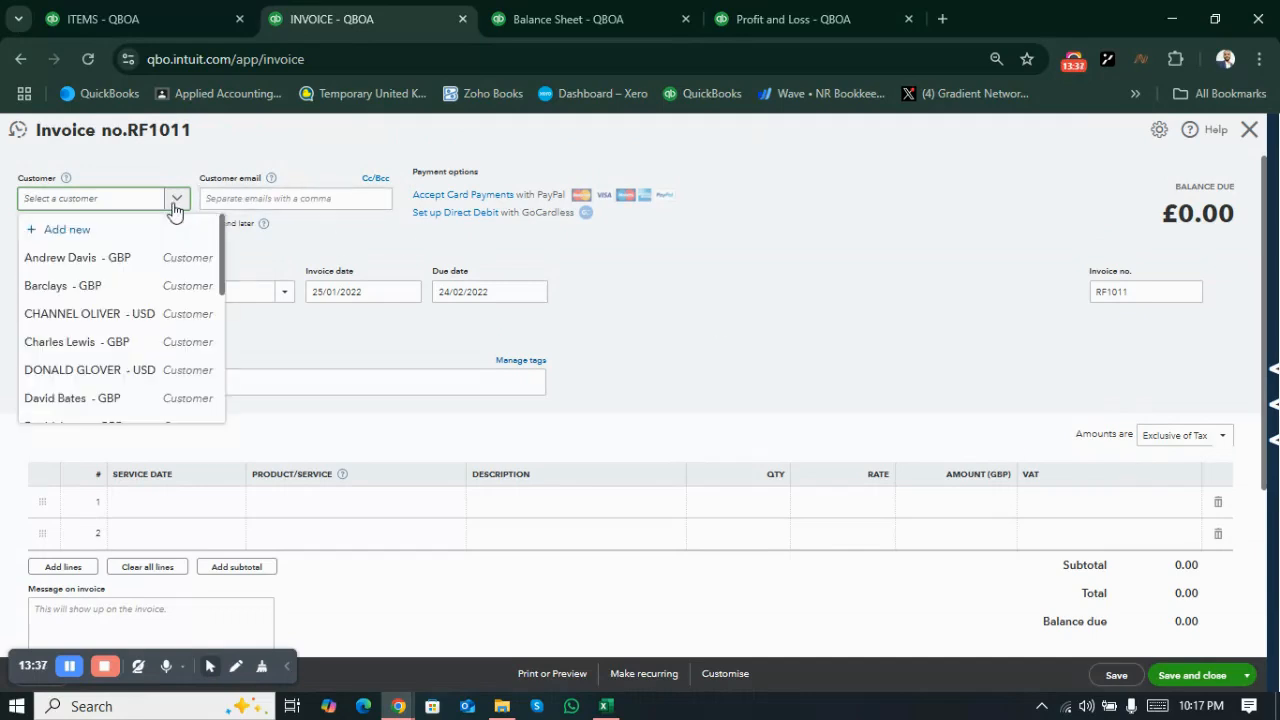
left_click(108, 343)
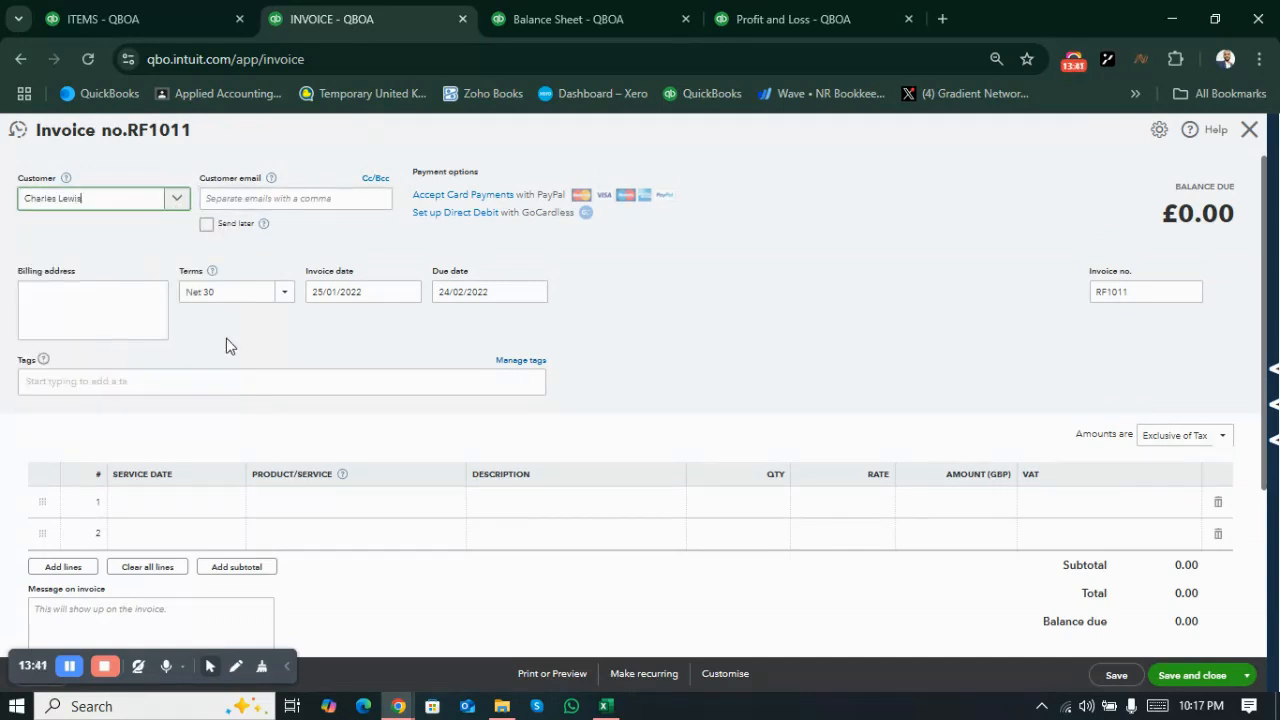
Step: Check the second sale's date in the Excel workbook and set the invoice date to 31/01/2022
key("alt+Tab")
key("alt+Tab")
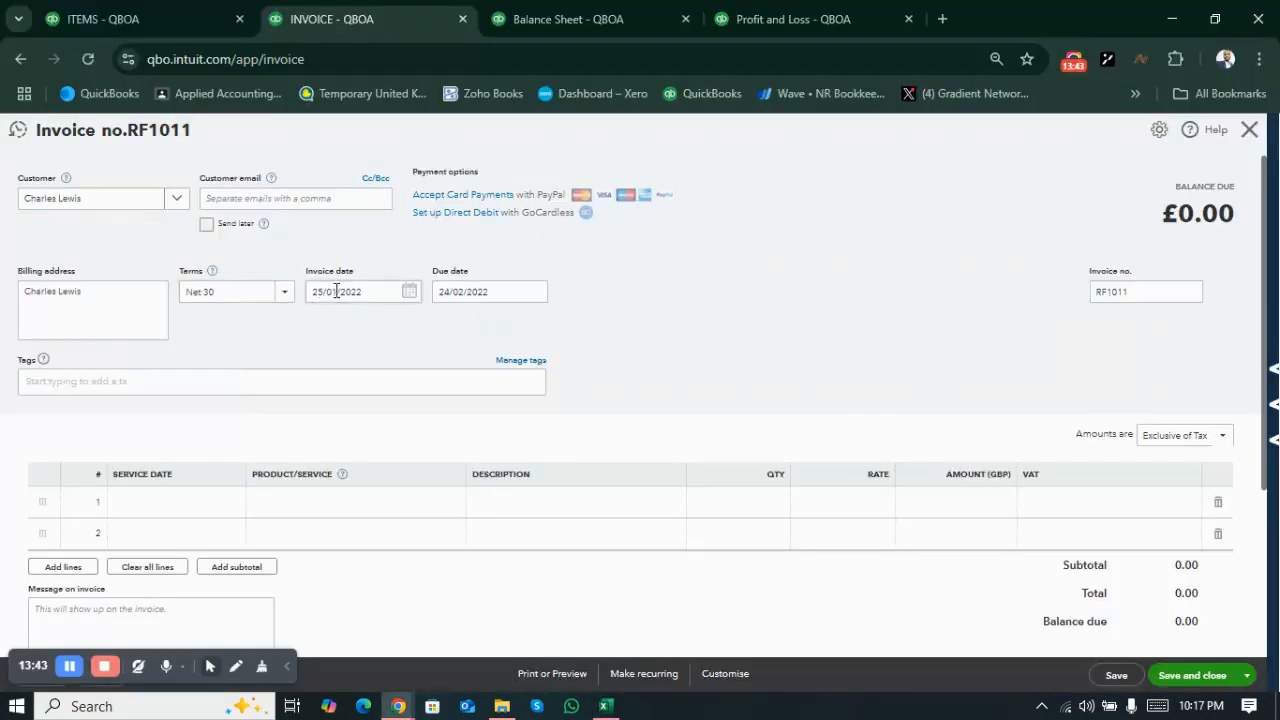
left_click(373, 293)
left_click(373, 293)
key("BackSpace")
key("BackSpace")
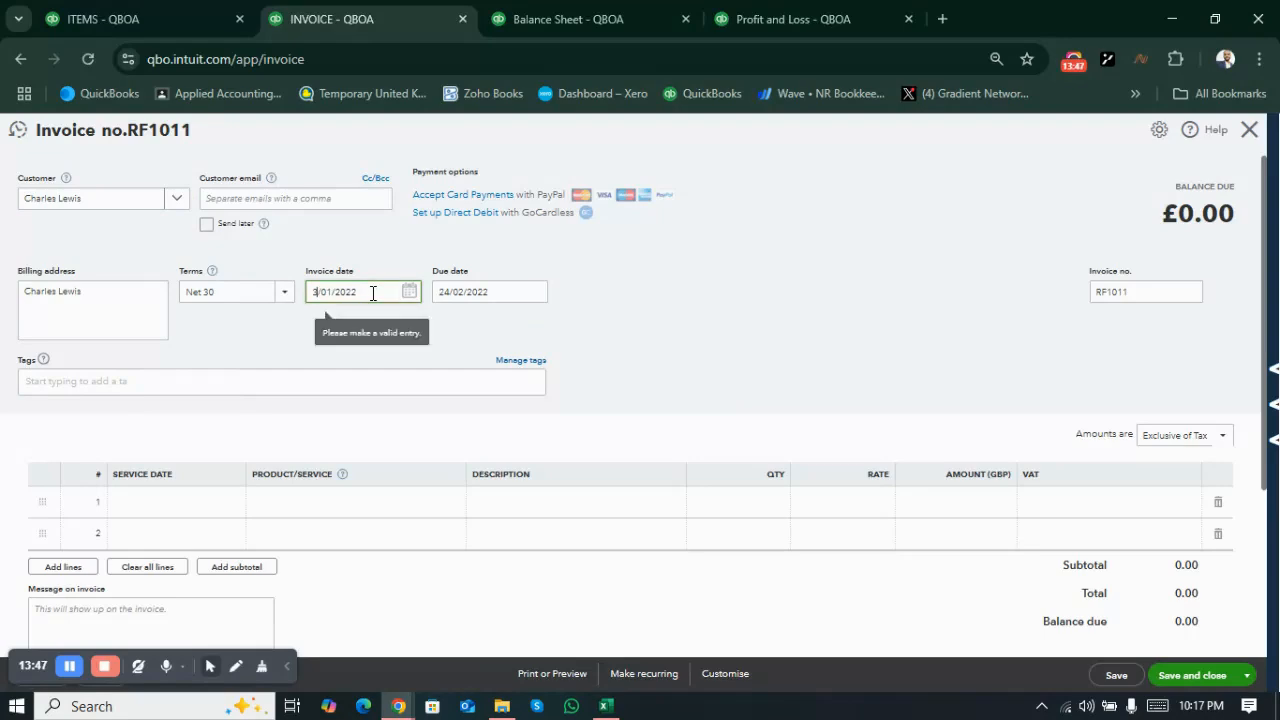
type("31")
left_click(408, 336)
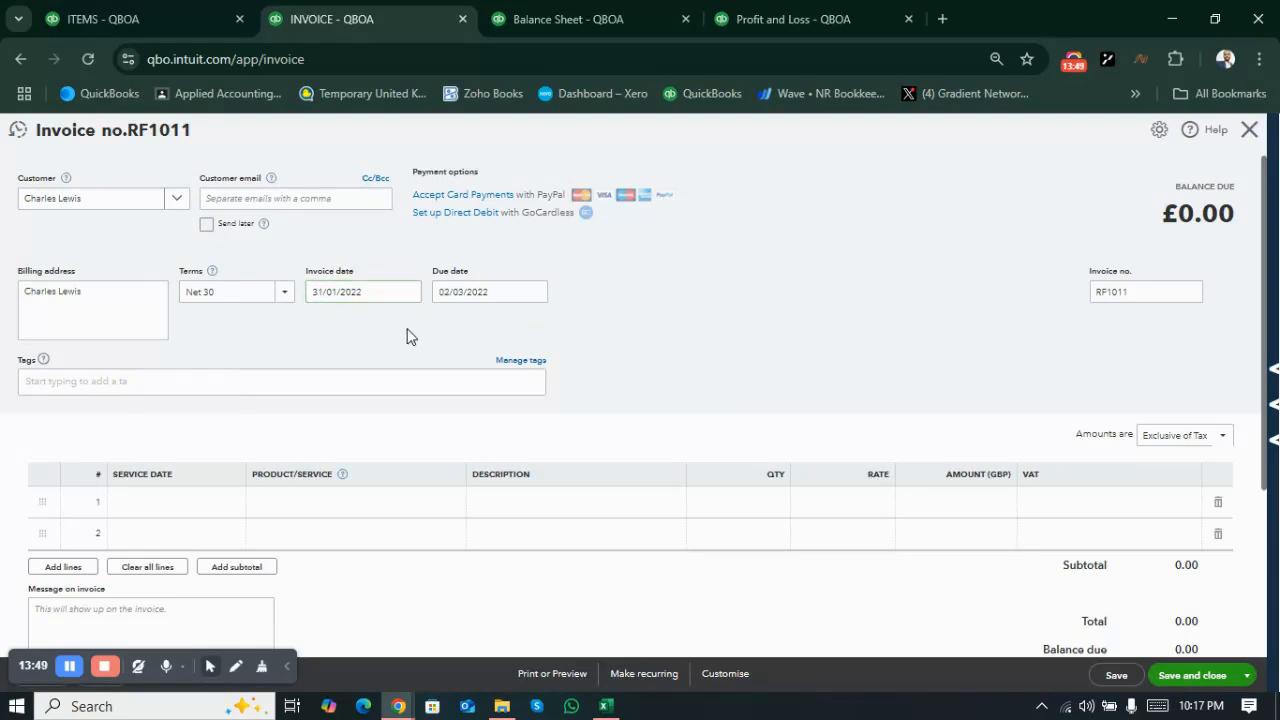
Step: Choose Inventory-Hard disk as the product on the invoice's first line
scroll(846, 392, "down", 1)
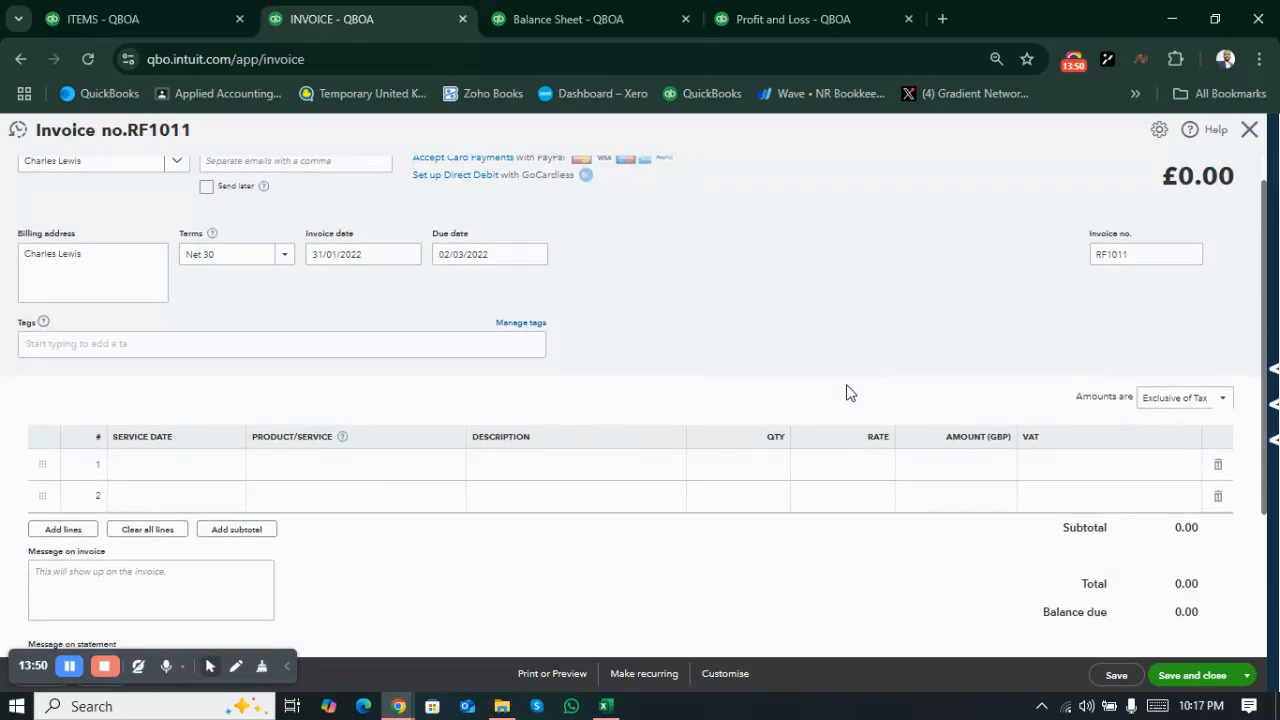
left_click(365, 485)
type("invet")
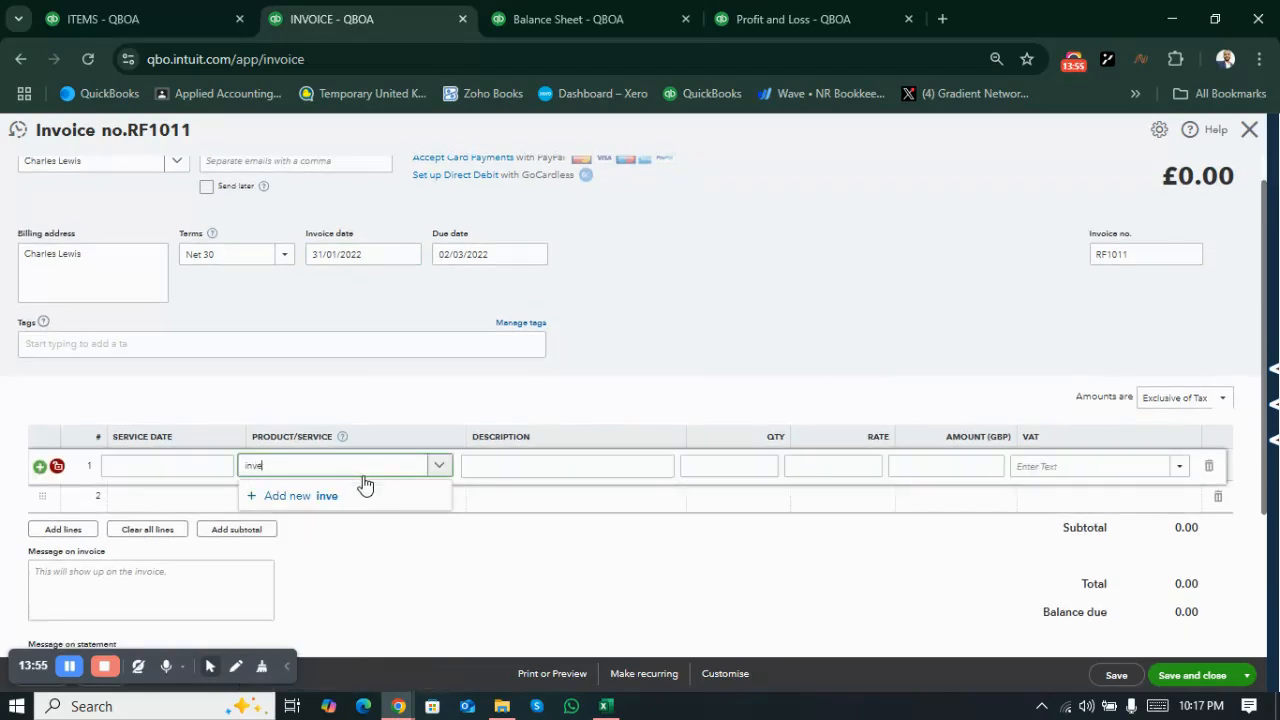
key("BackSpace")
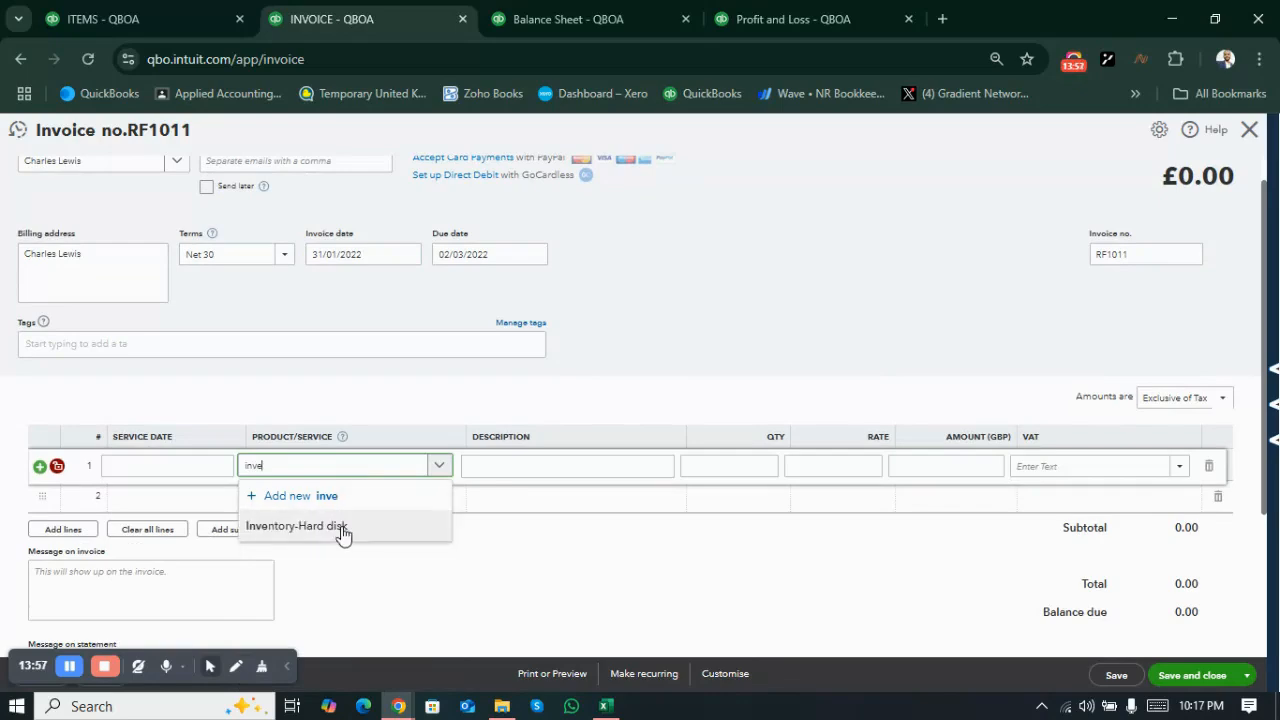
left_click(343, 527)
Step: In the Excel workbook, examine the two 31-Jan-22 sale quantities against the opening balance row and the 25-Jan-22 sale
key("alt+Tab")
key("Right")
key("Right")
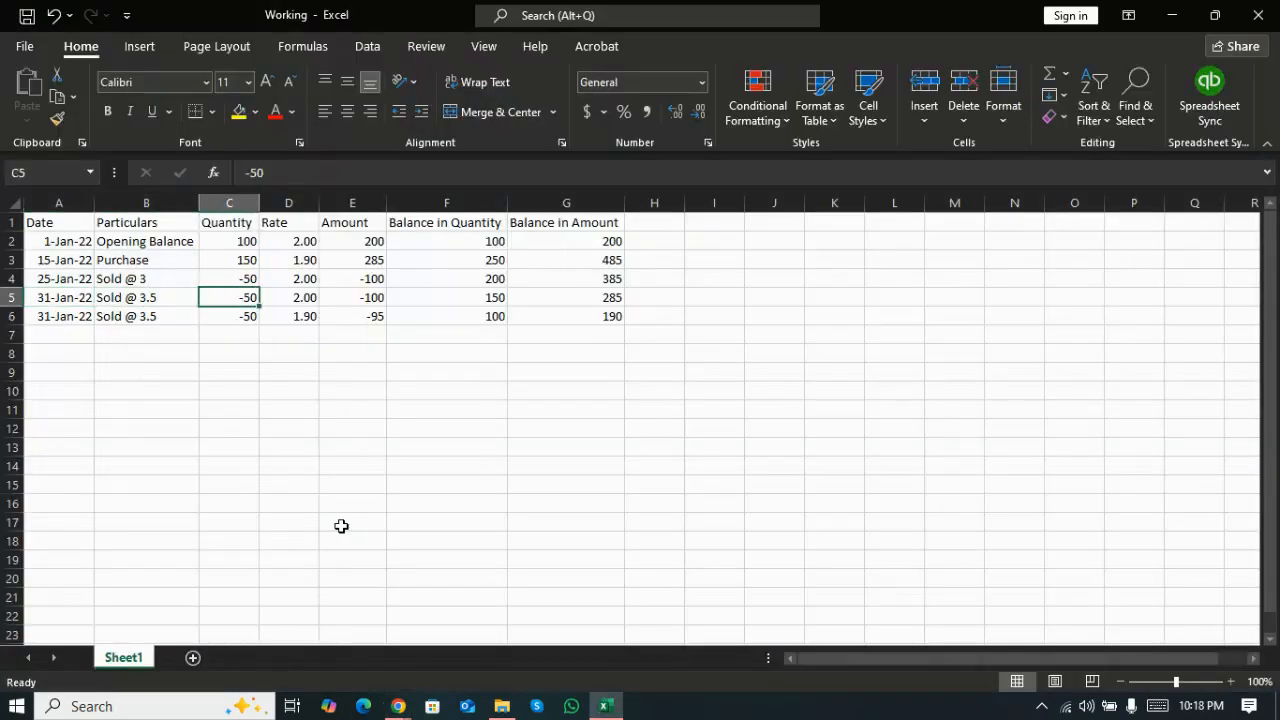
key("shift+Down")
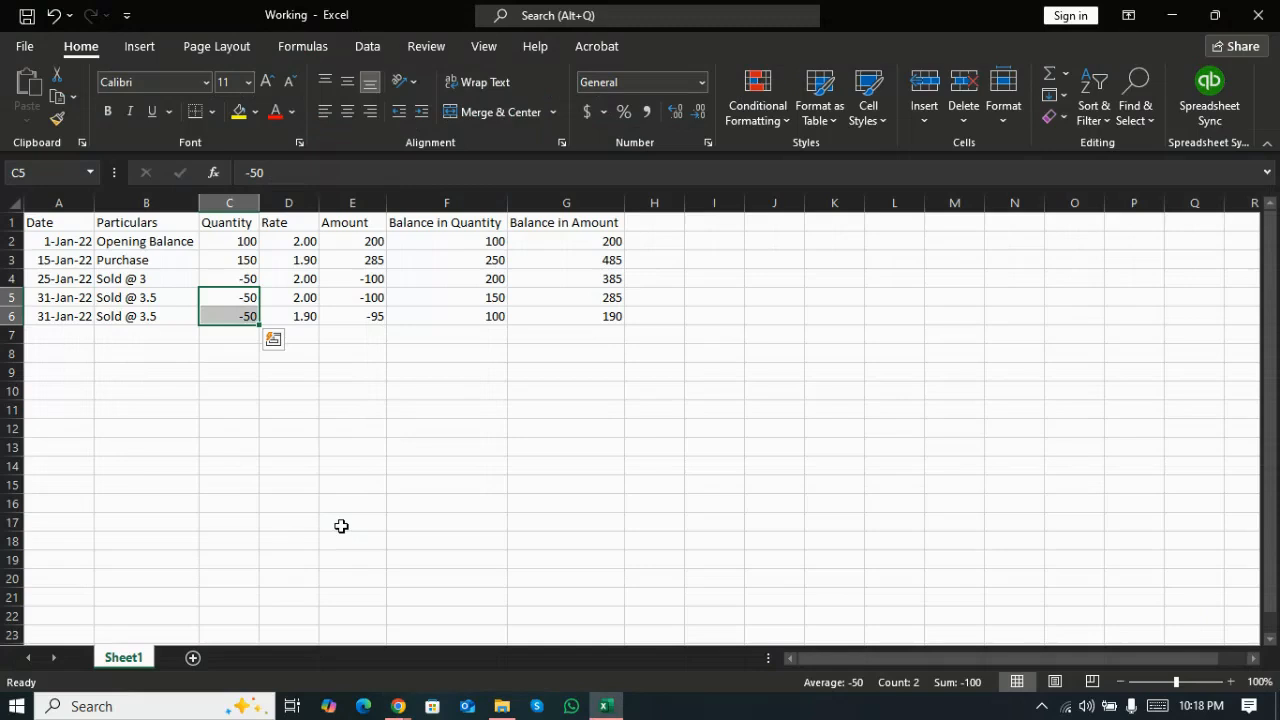
key("Right")
key("Up")
key("Up")
key("Up")
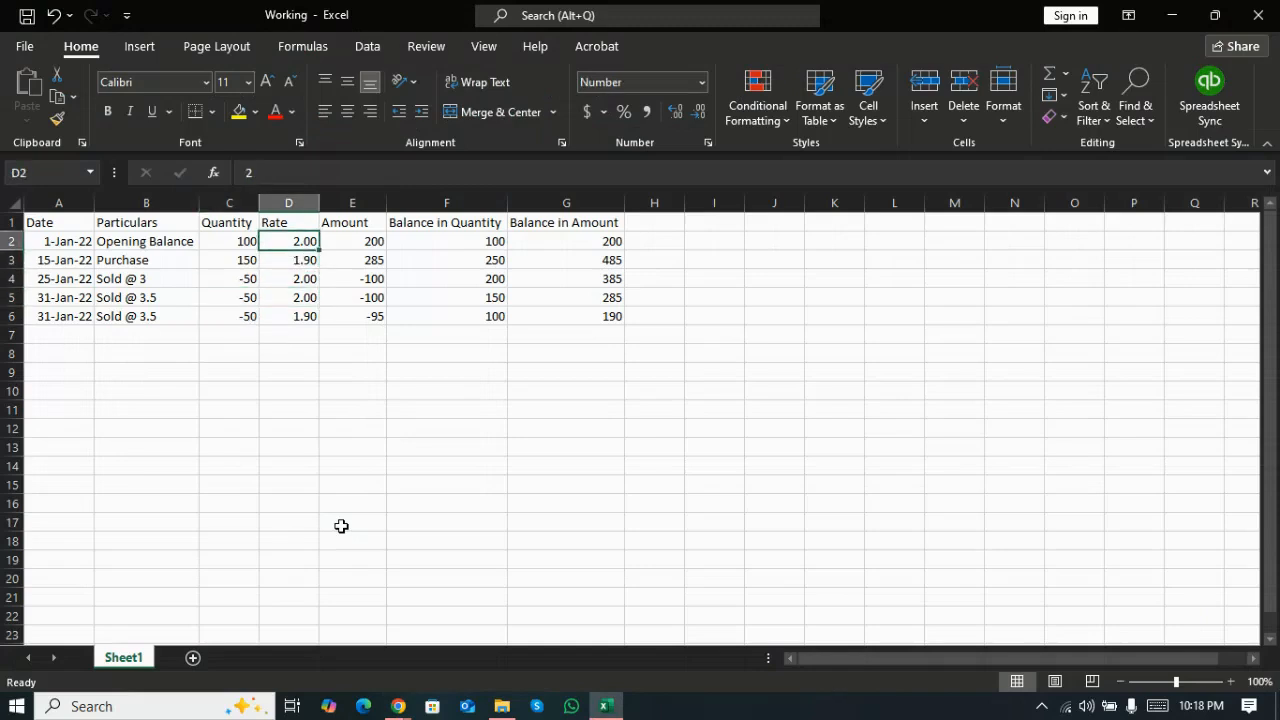
key("Left")
key("shift+space")
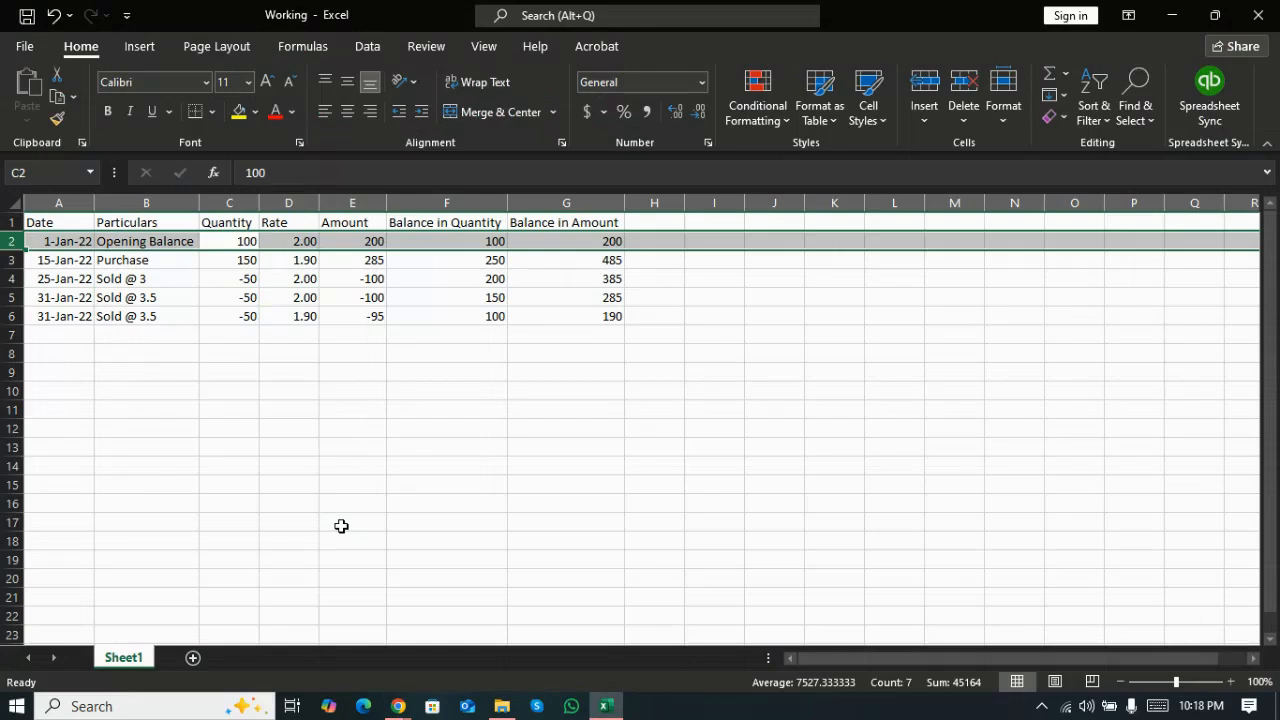
key("Down")
key("Down")
key("shift+space")
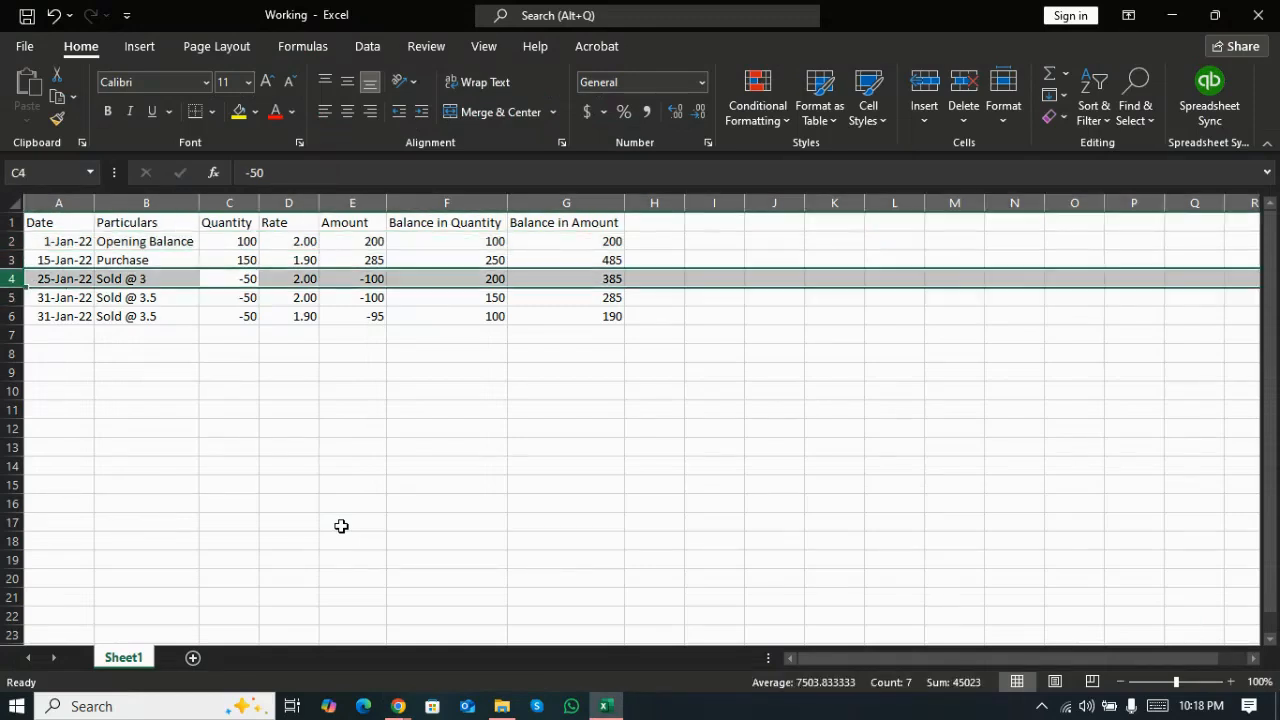
key("Down")
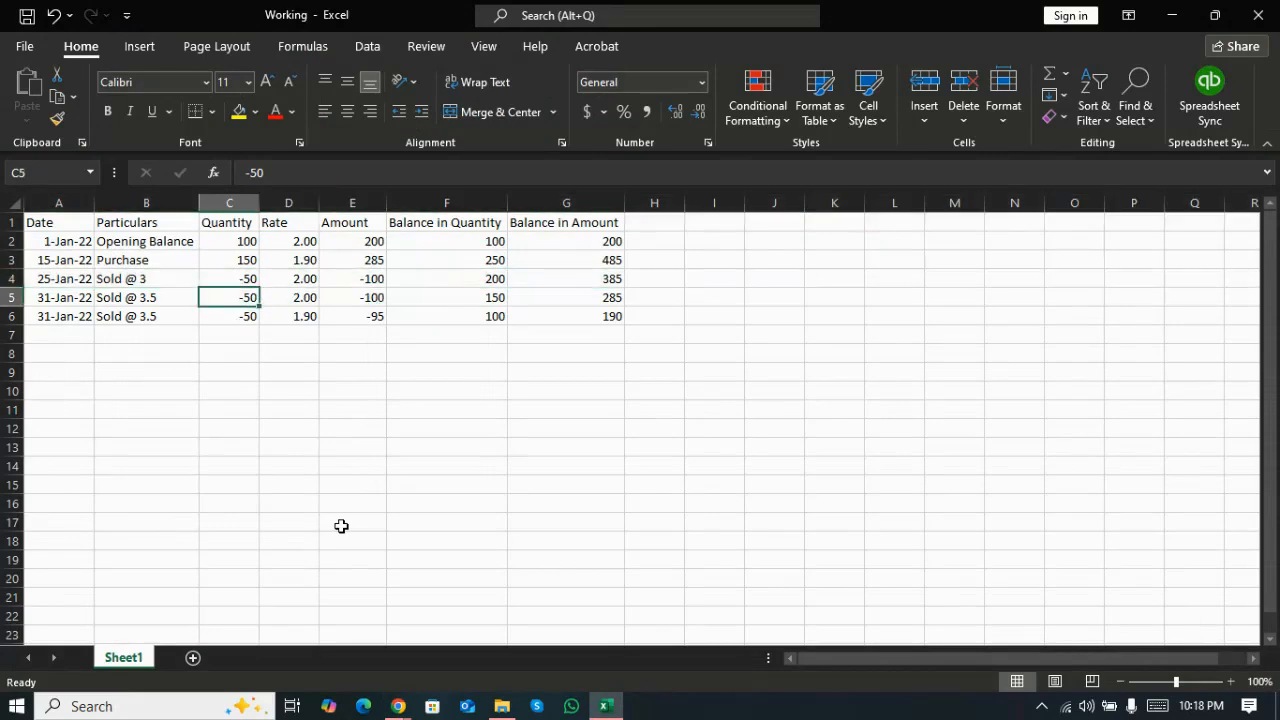
key("shift+Down")
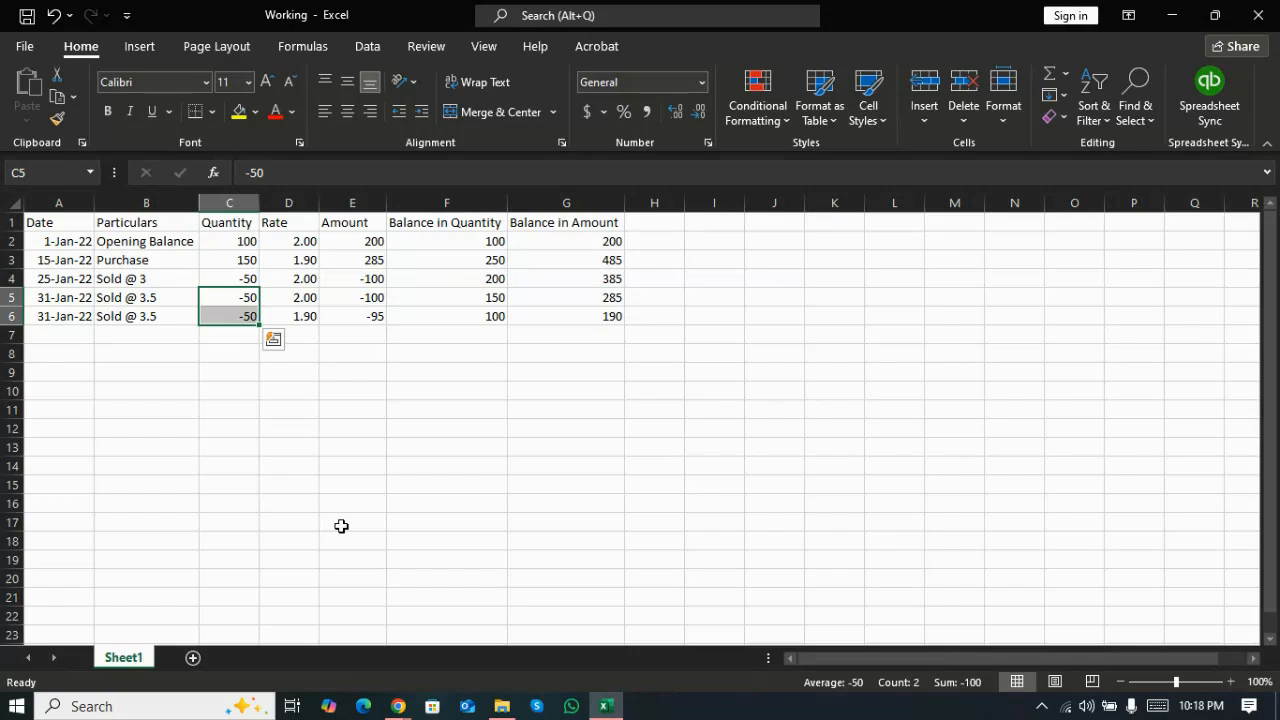
Step: Trace how the opening balance quantity and rate are used up by the 25-Jan-22 sale and the first 31-Jan-22 sale row
key("Up")
key("Up")
key("Up")
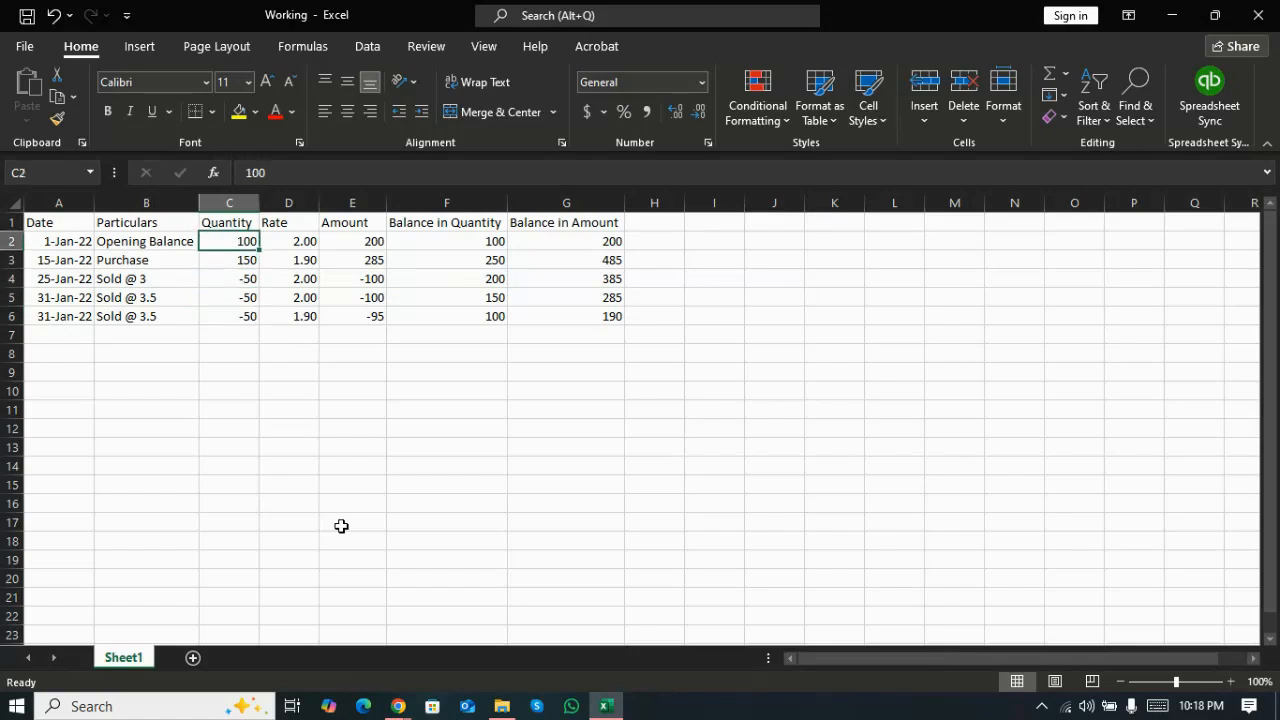
key("shift+space")
key("Right")
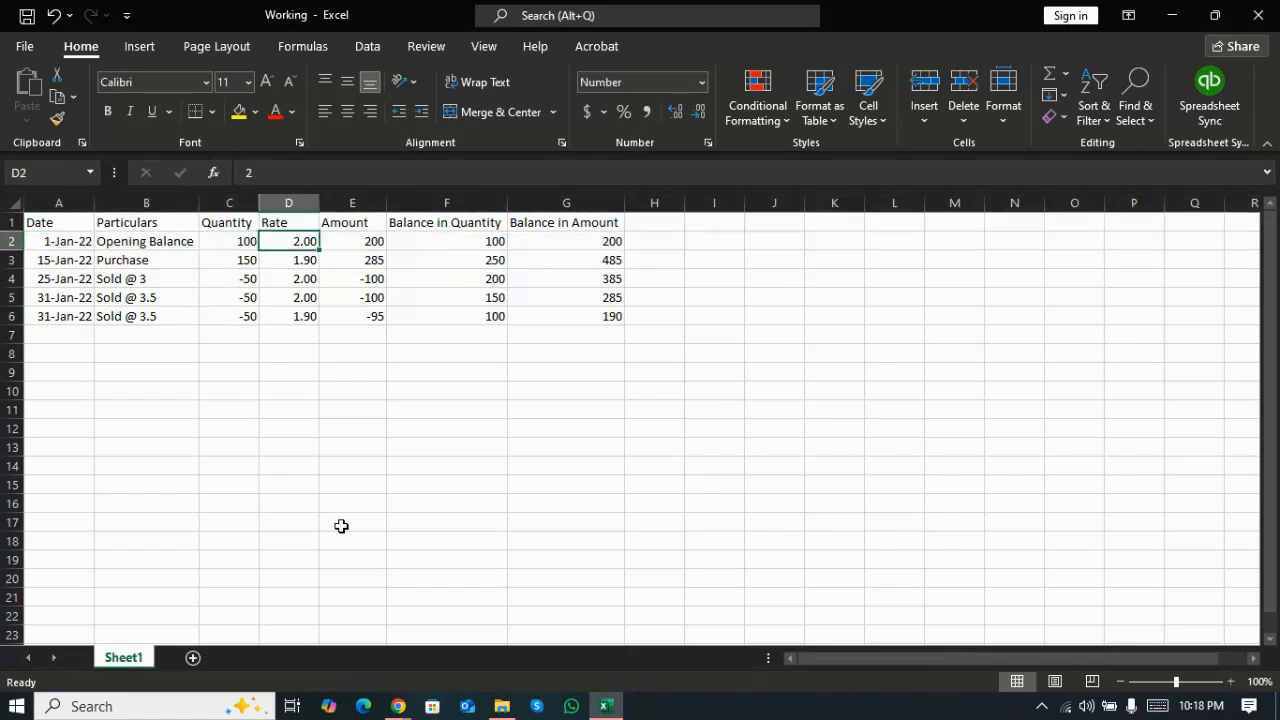
key("Down")
key("Down")
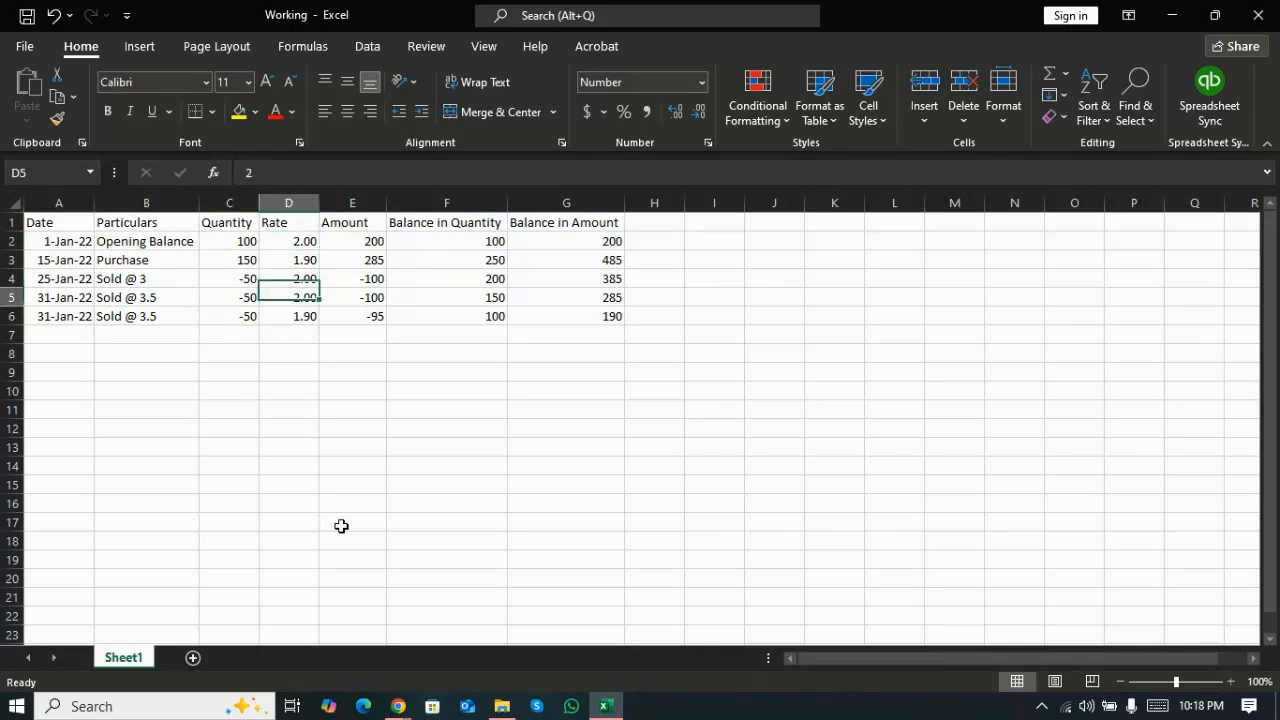
key("Down")
key("Left")
key("Up")
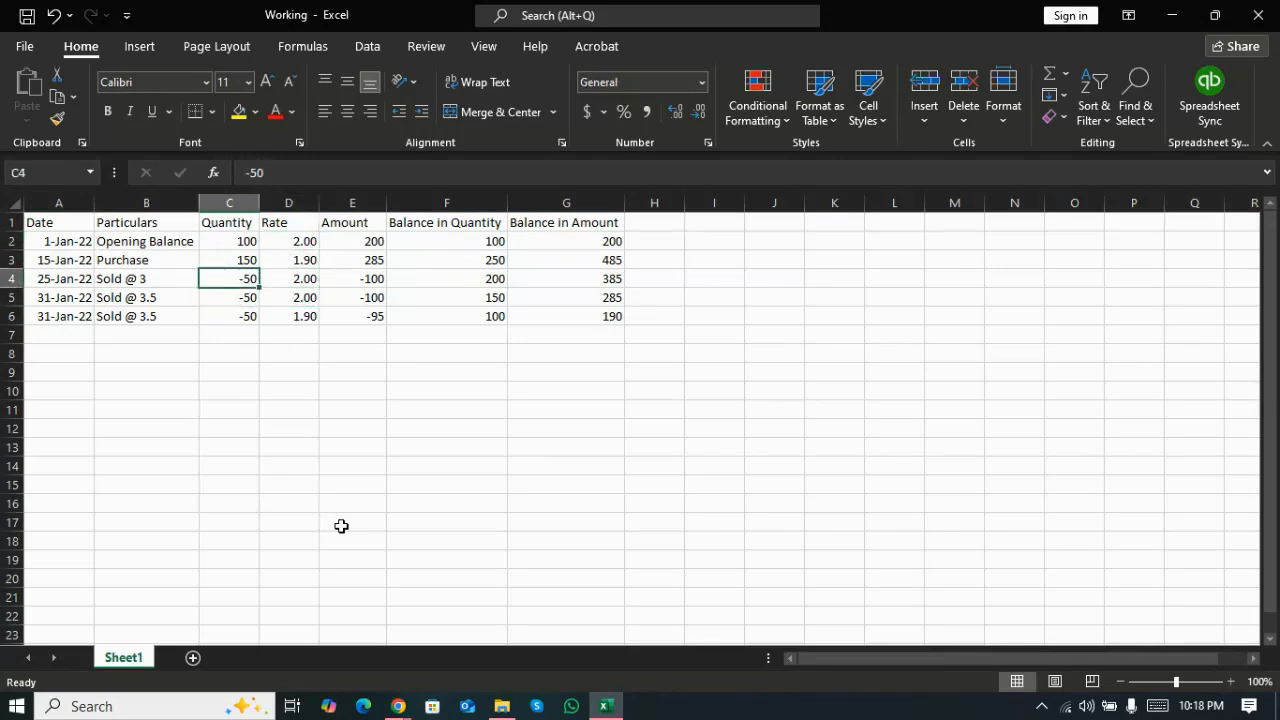
Step: Compare the last 31-Jan-22 sale row with the rate and quantity of the 15-Jan-22 purchase
key("Down")
key("Down")
key("Right")
key("Up")
key("Up")
key("Up")
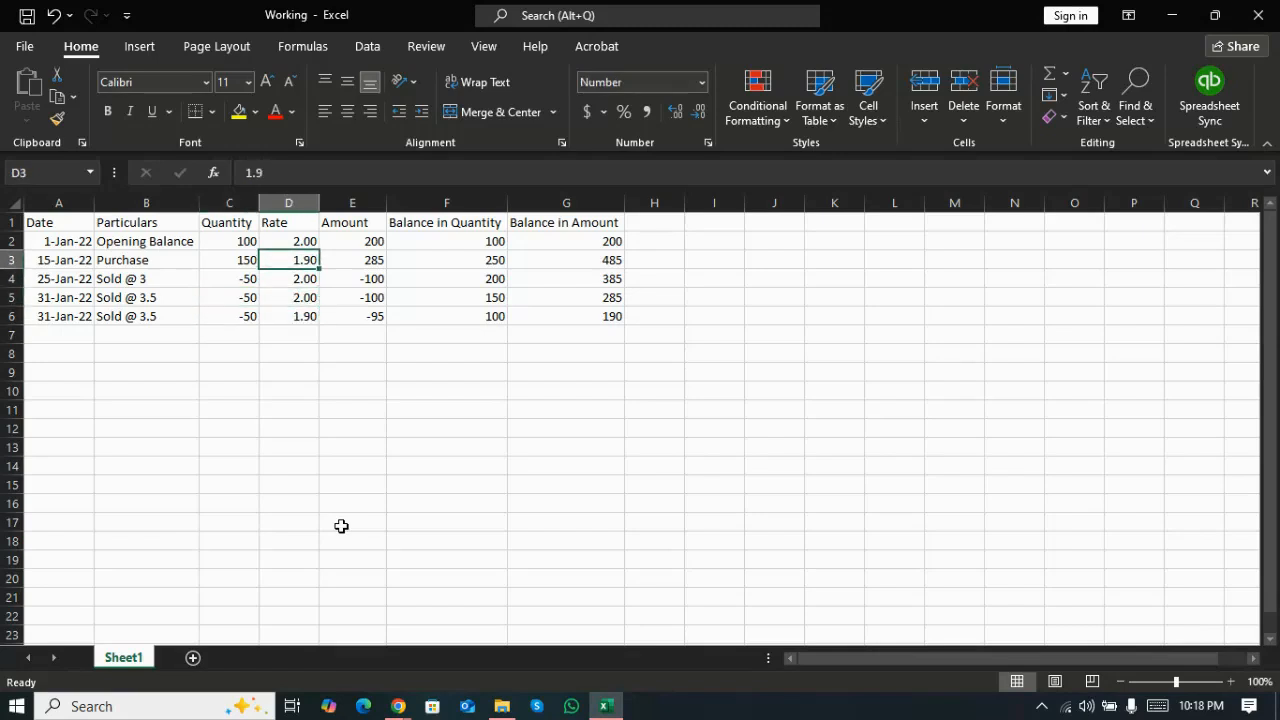
key("shift+space")
key("Left")
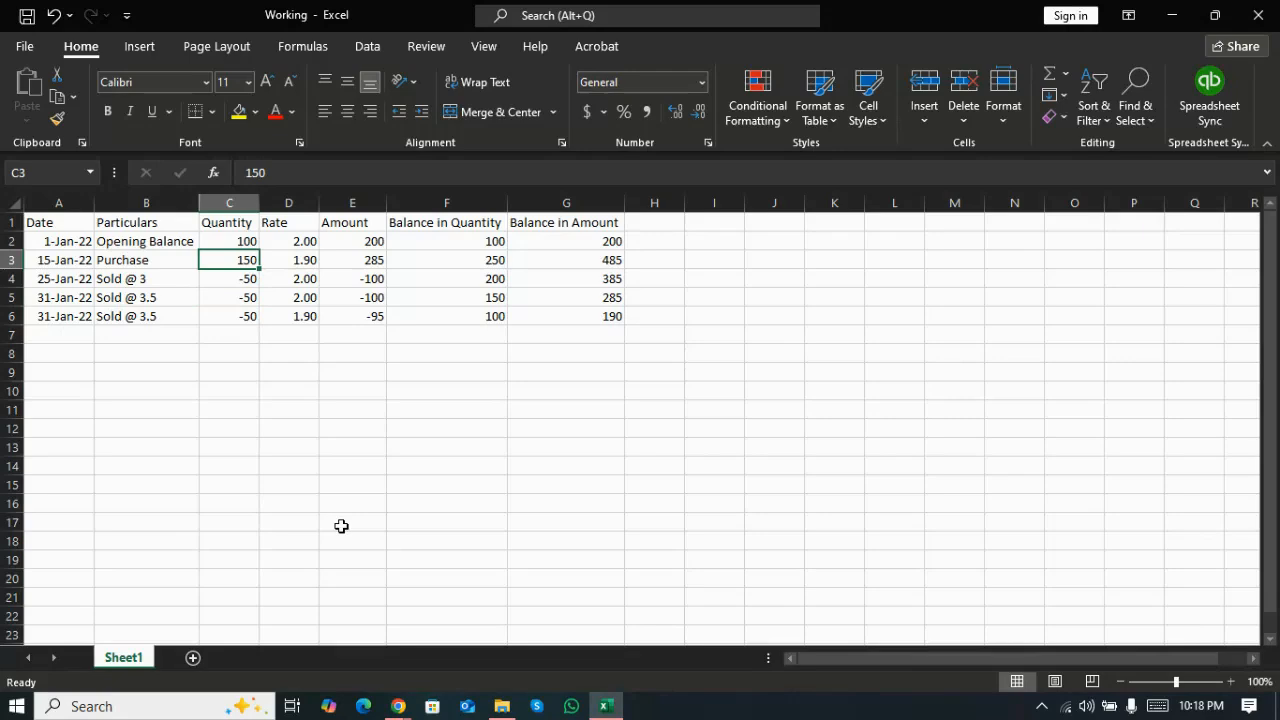
Step: Return to the QuickBooks invoice and set the hard disk line's quantity to 100 and rate to 3.50, checking the selling price in Excel
key("alt+Tab")
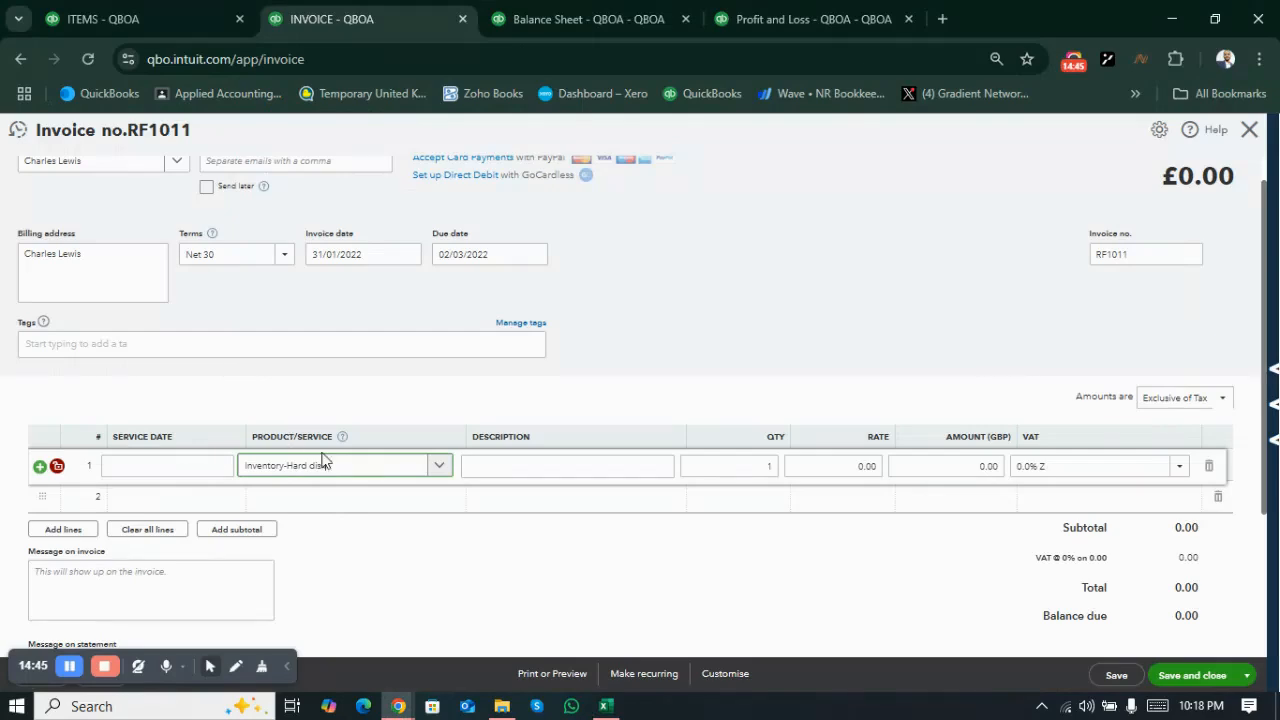
left_click(741, 466)
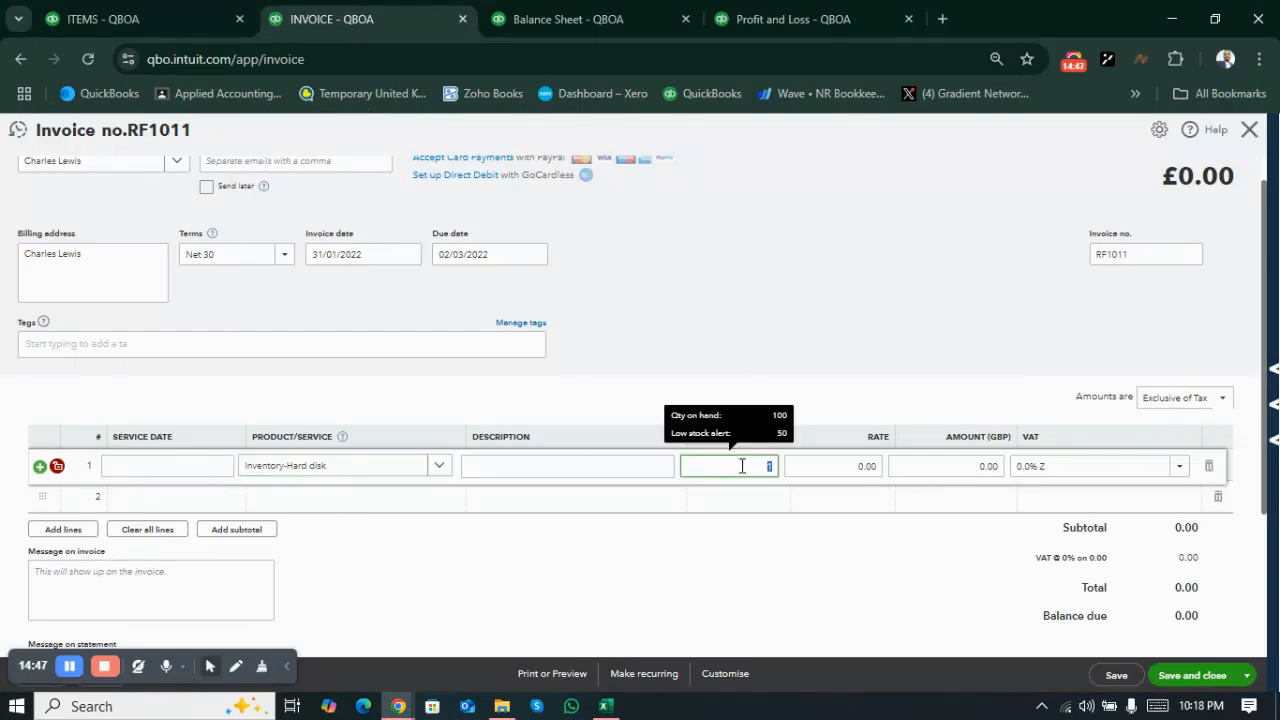
type("100")
key("Tab")
key("alt+Tab")
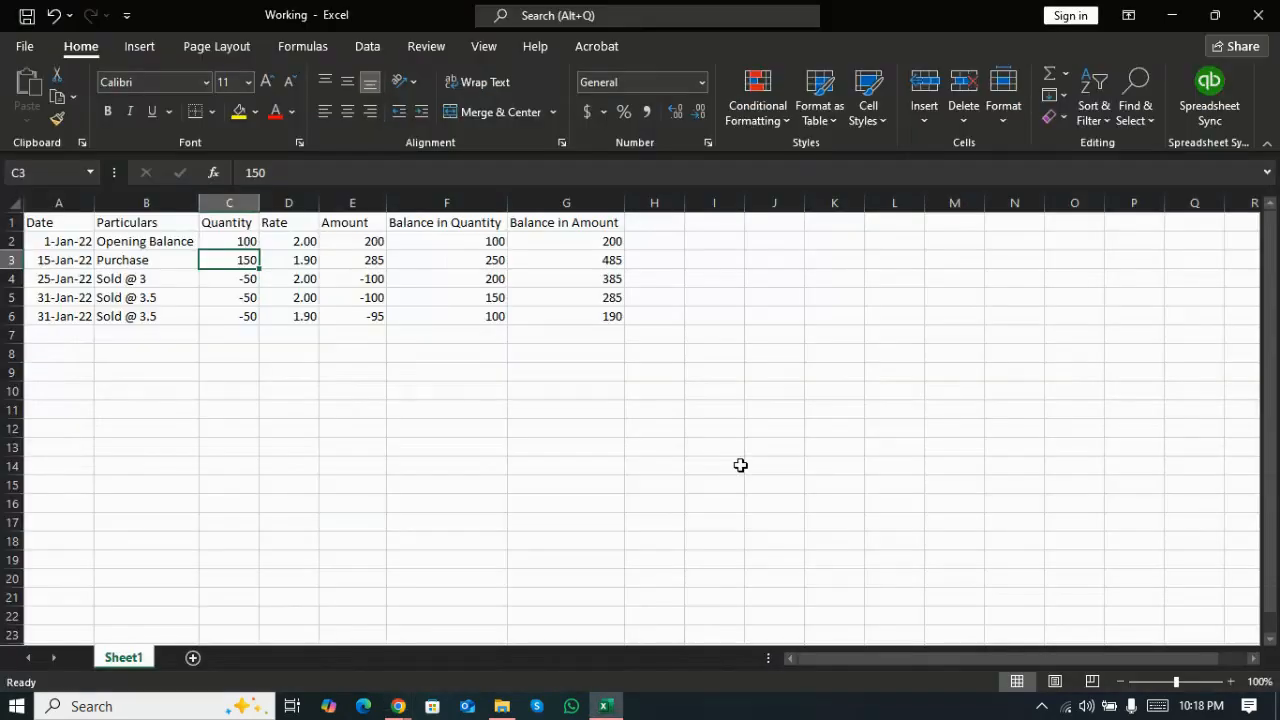
key("alt+Tab")
type("3")
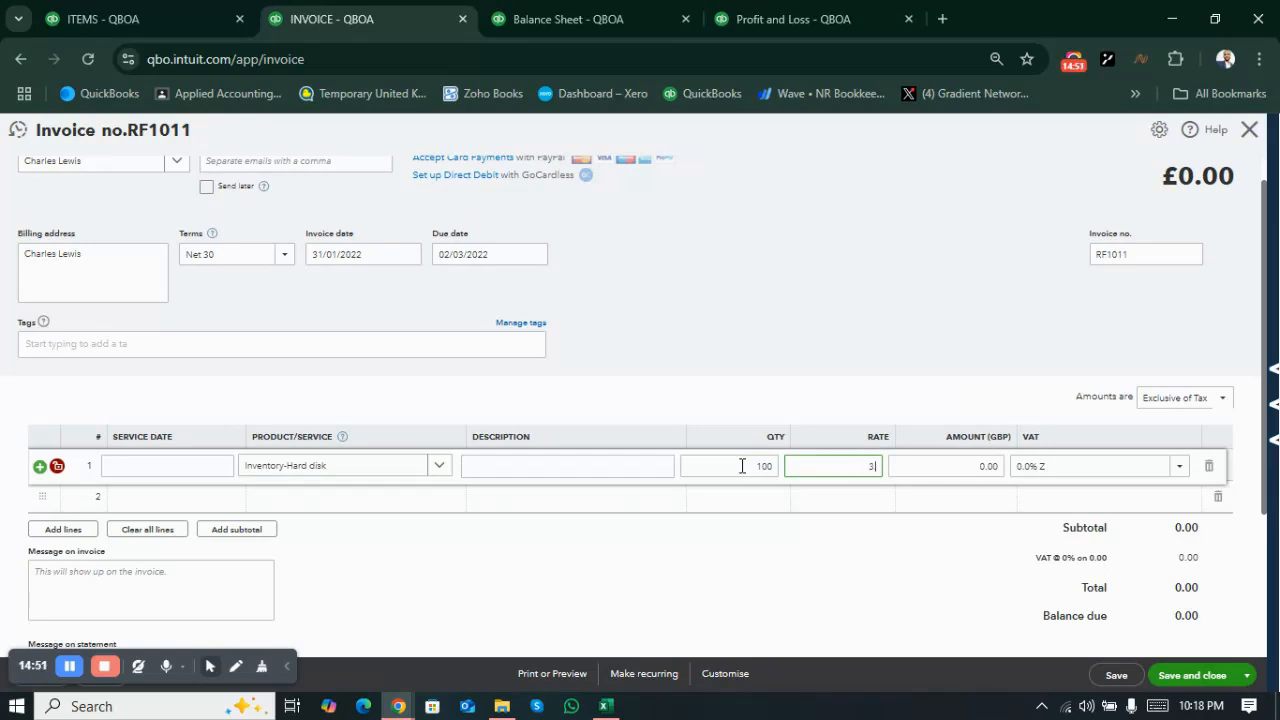
left_click(789, 586)
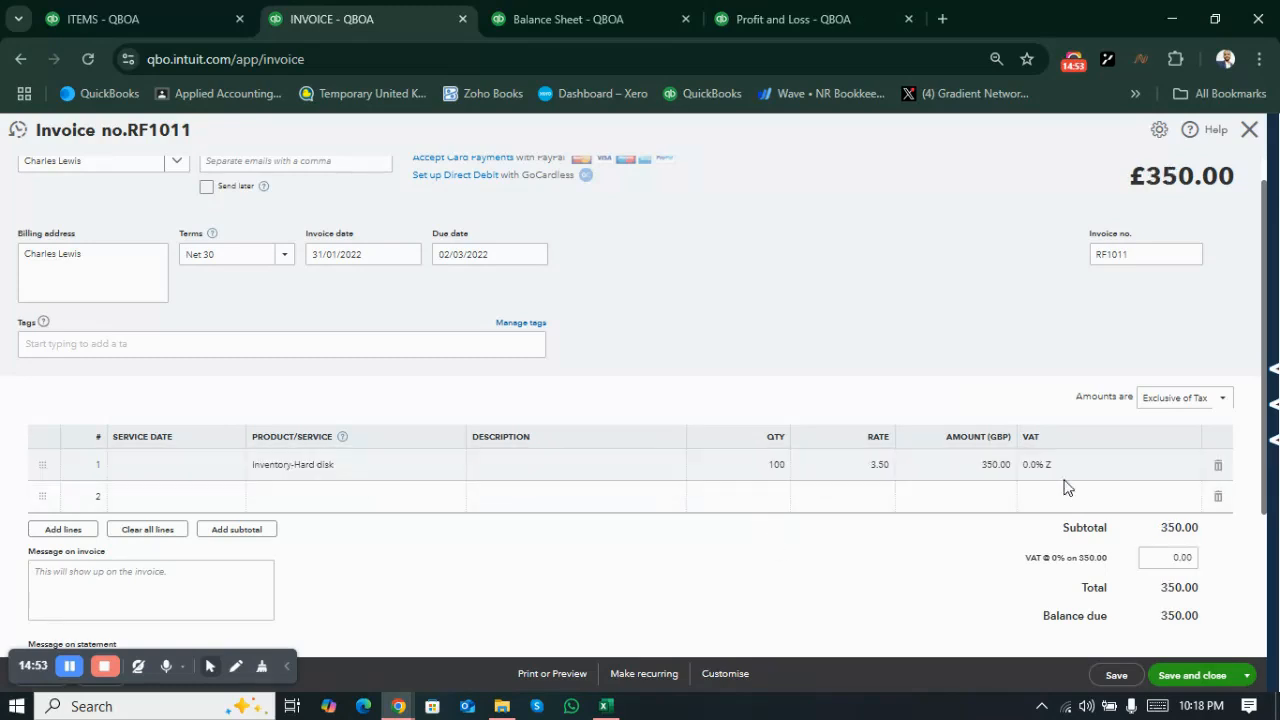
Step: Set the hard disk line's VAT to No VAT, and save and close the invoice
left_click(1173, 468)
left_click(1173, 466)
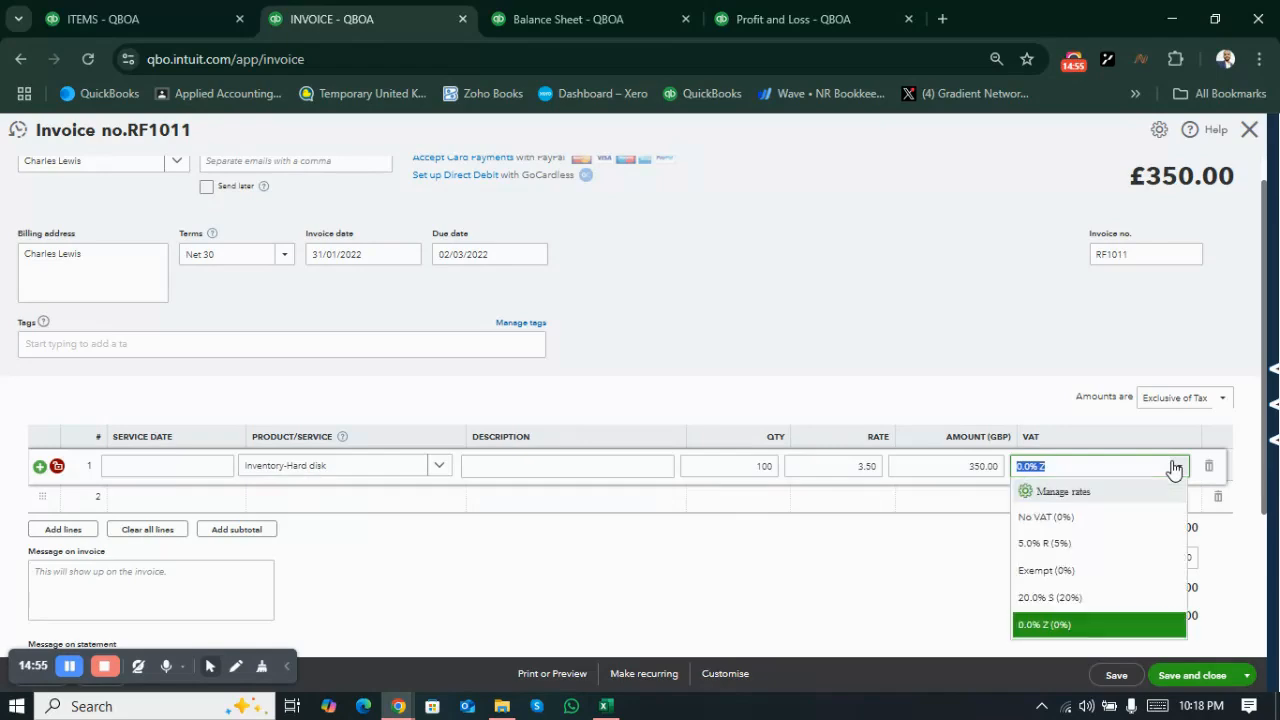
type("no")
left_click(1088, 494)
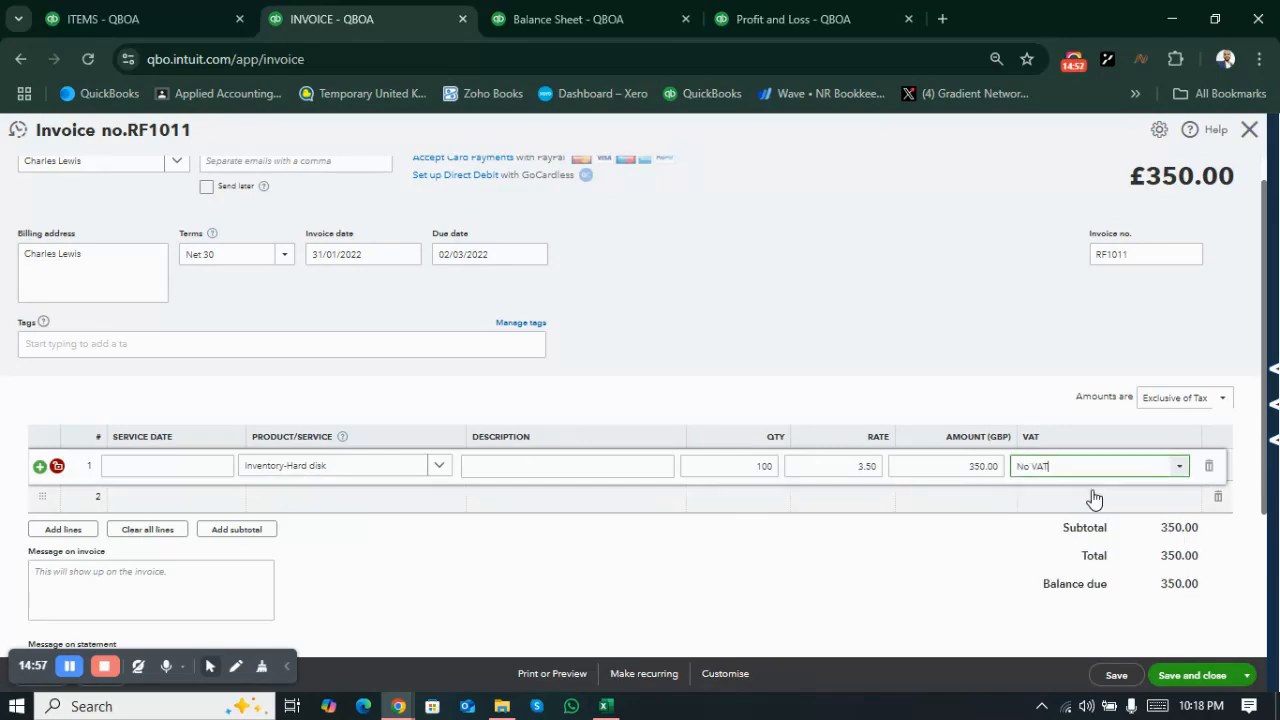
left_click(859, 594)
scroll(859, 594, "down", 3)
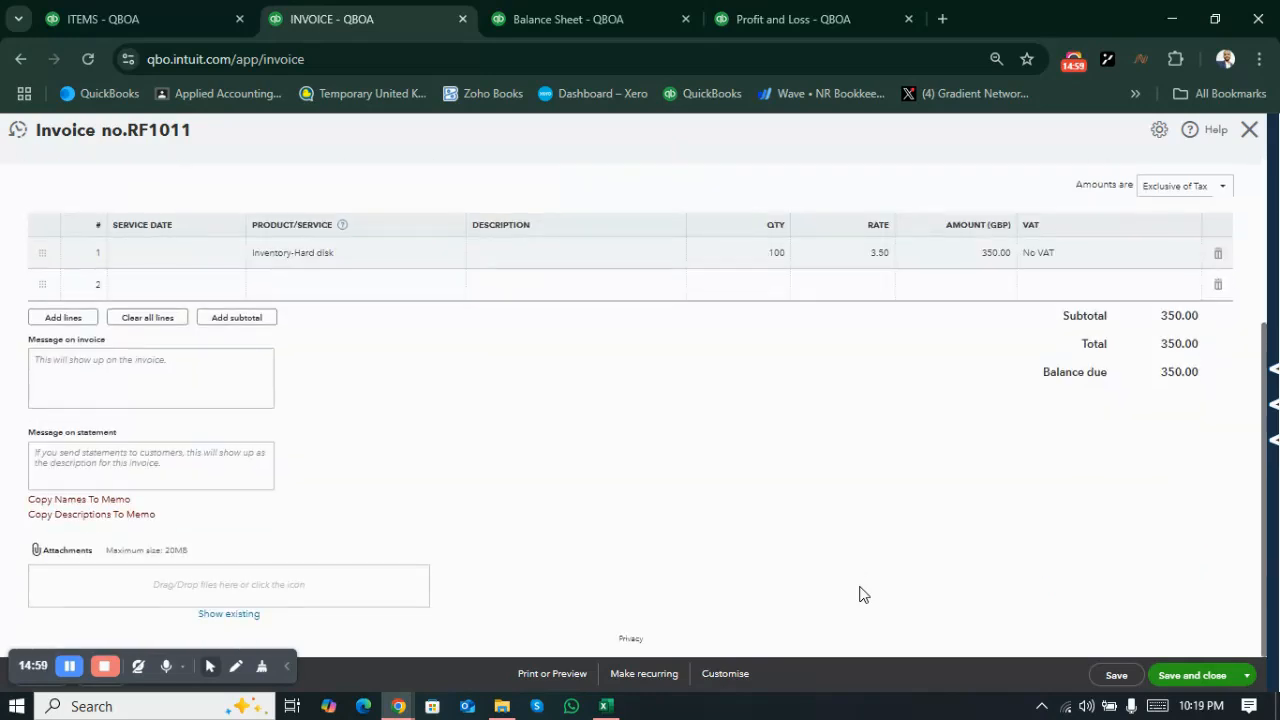
left_click(1197, 677)
Step: Reload the balance sheet and check the balance of account 1111 Inventory- Hard Disk
left_click(530, 10)
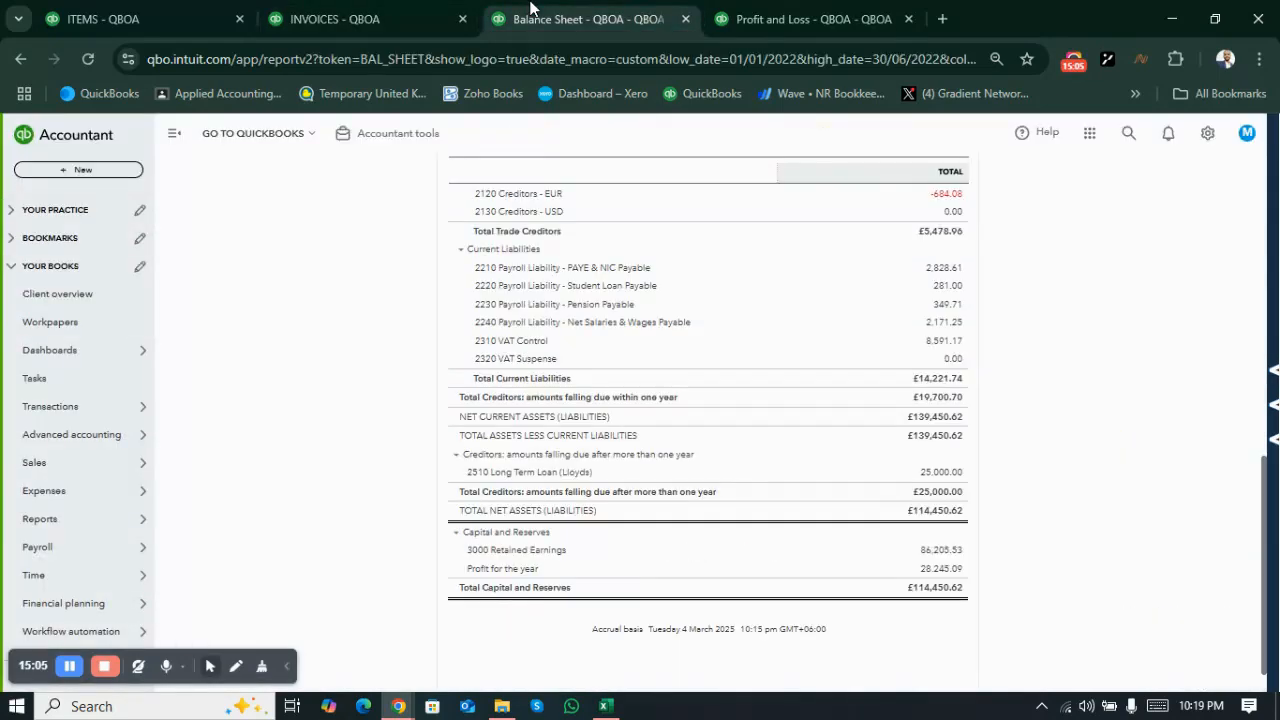
left_click(89, 59)
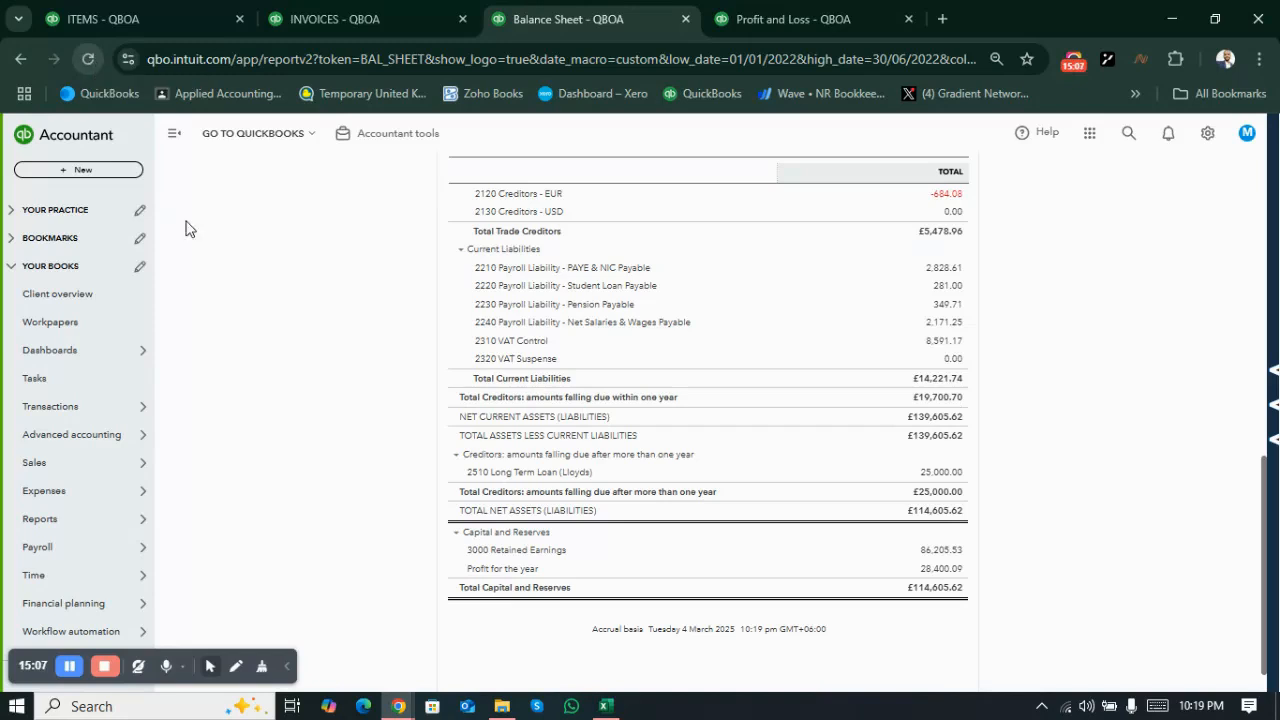
scroll(205, 315, "up", 3)
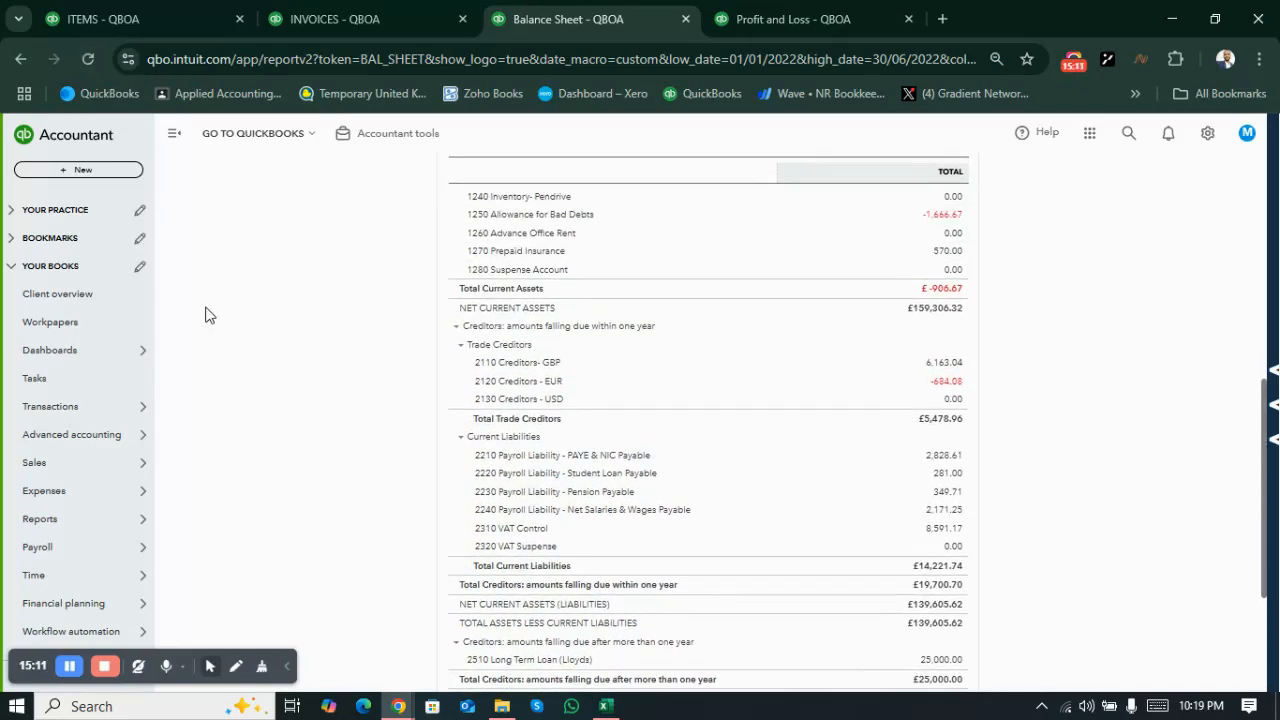
scroll(205, 315, "up", 2)
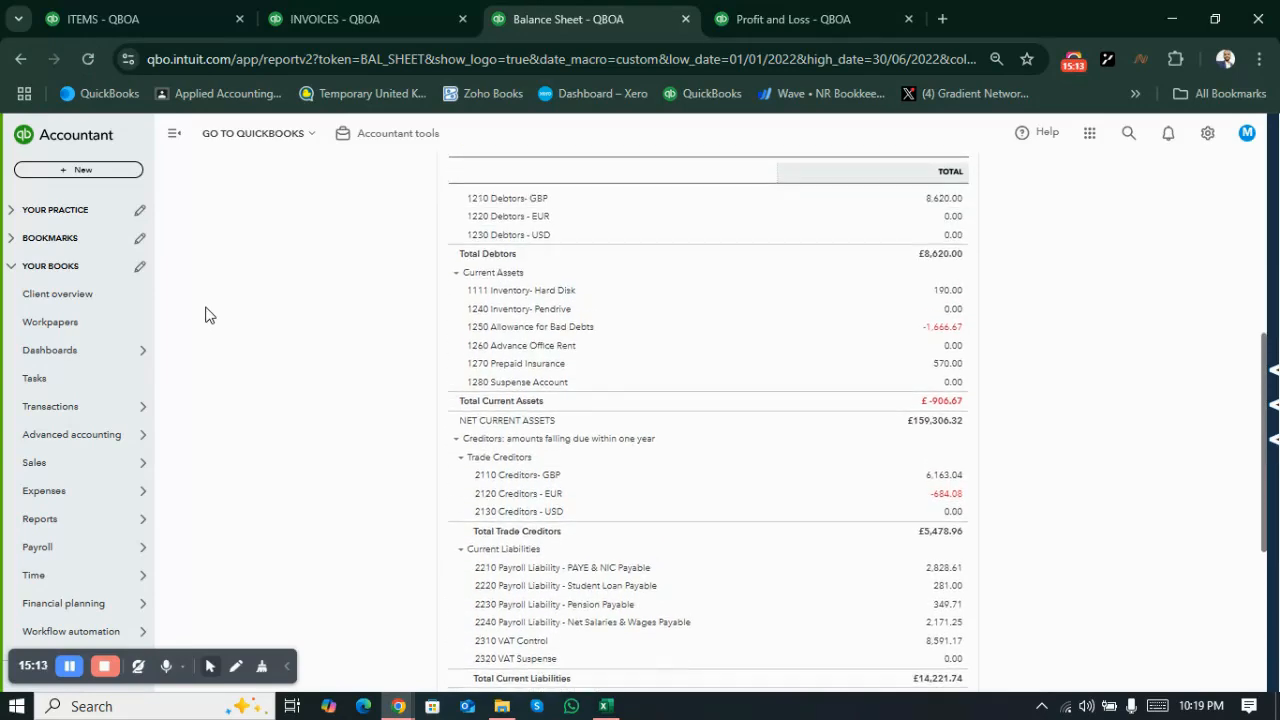
Step: Compare the balance sheet's 1111 Inventory- Hard Disk figure with the Balance in Amount values of the sale rows in the Excel working
scroll(205, 315, "up", 3)
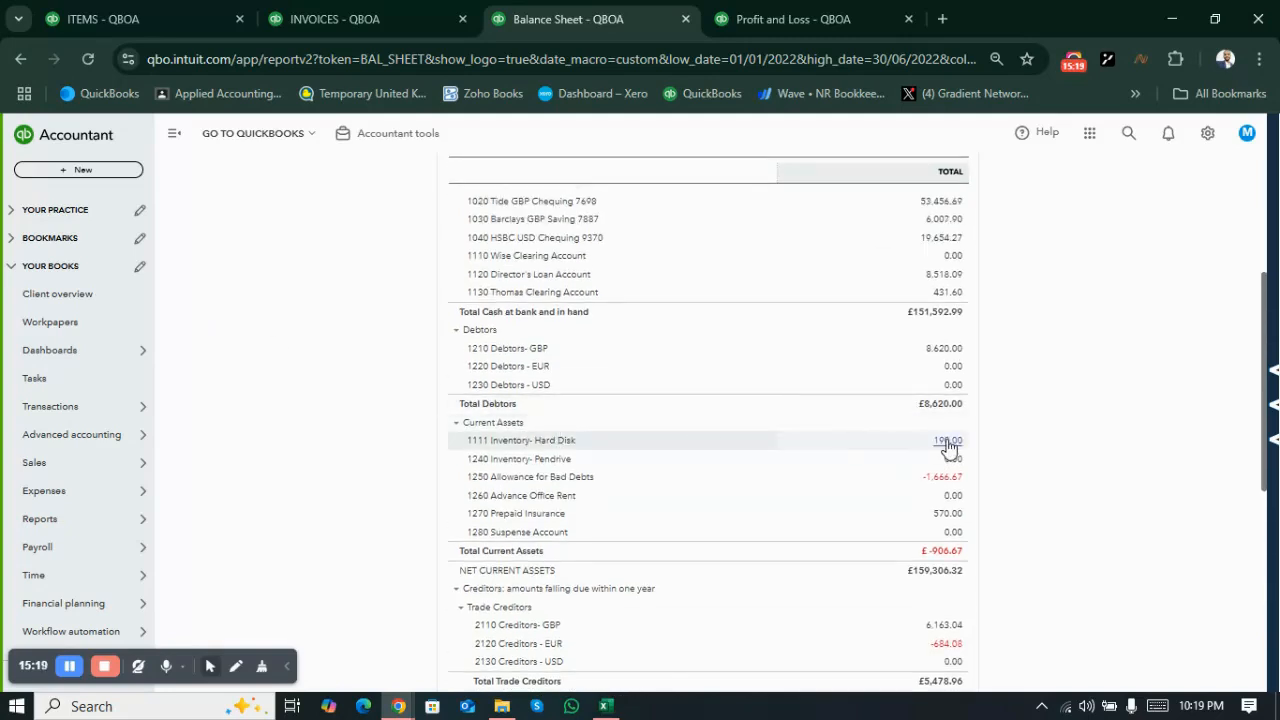
key("alt+Tab")
left_click(633, 313)
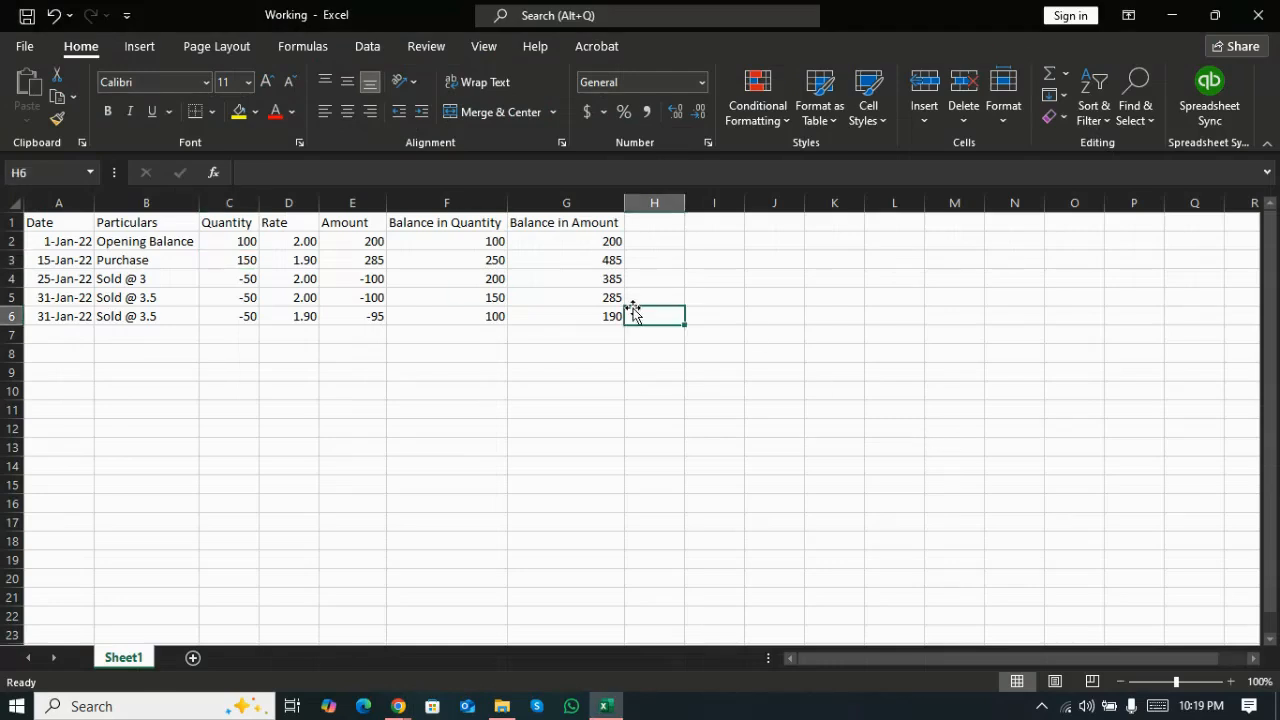
key("Left")
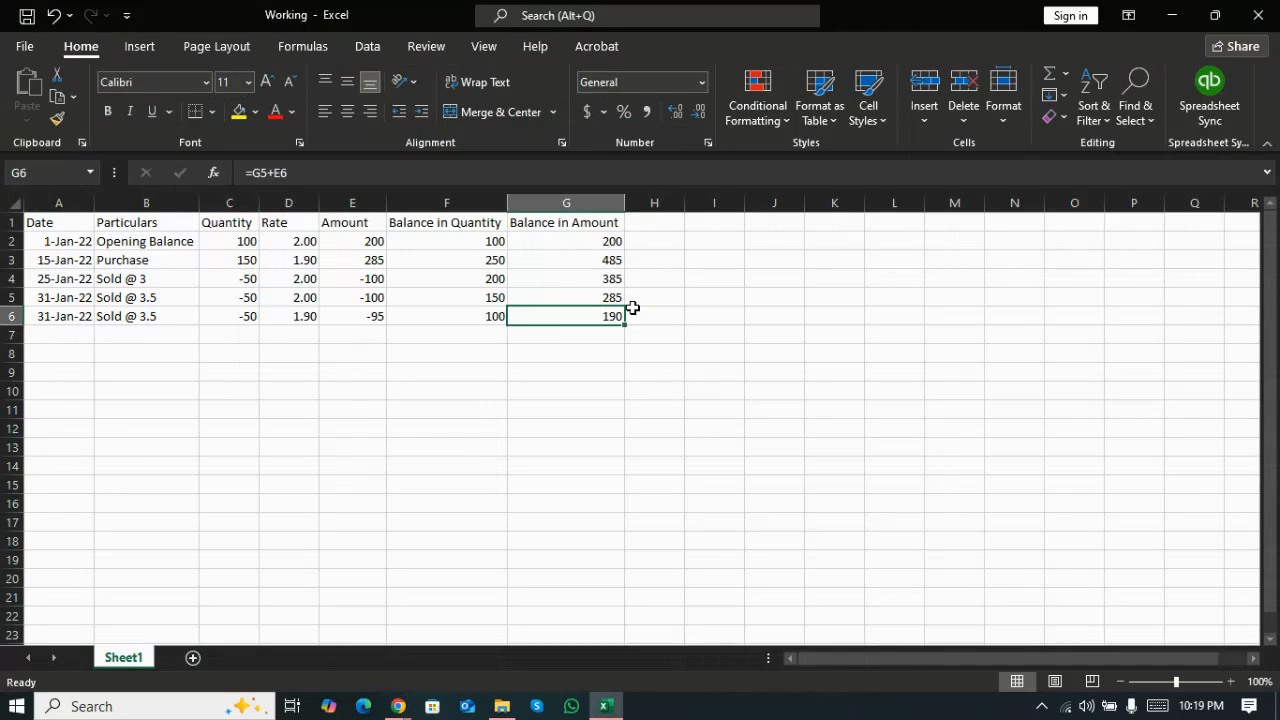
key("Up")
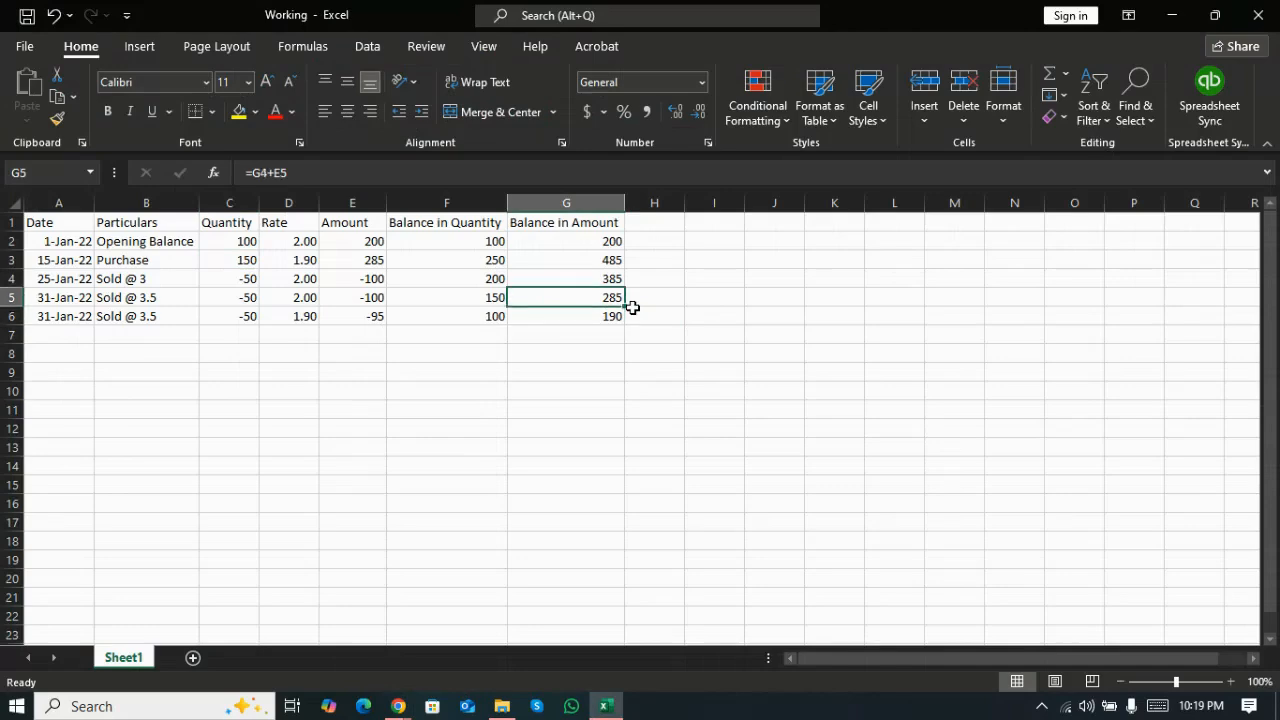
key("Up")
key("Right")
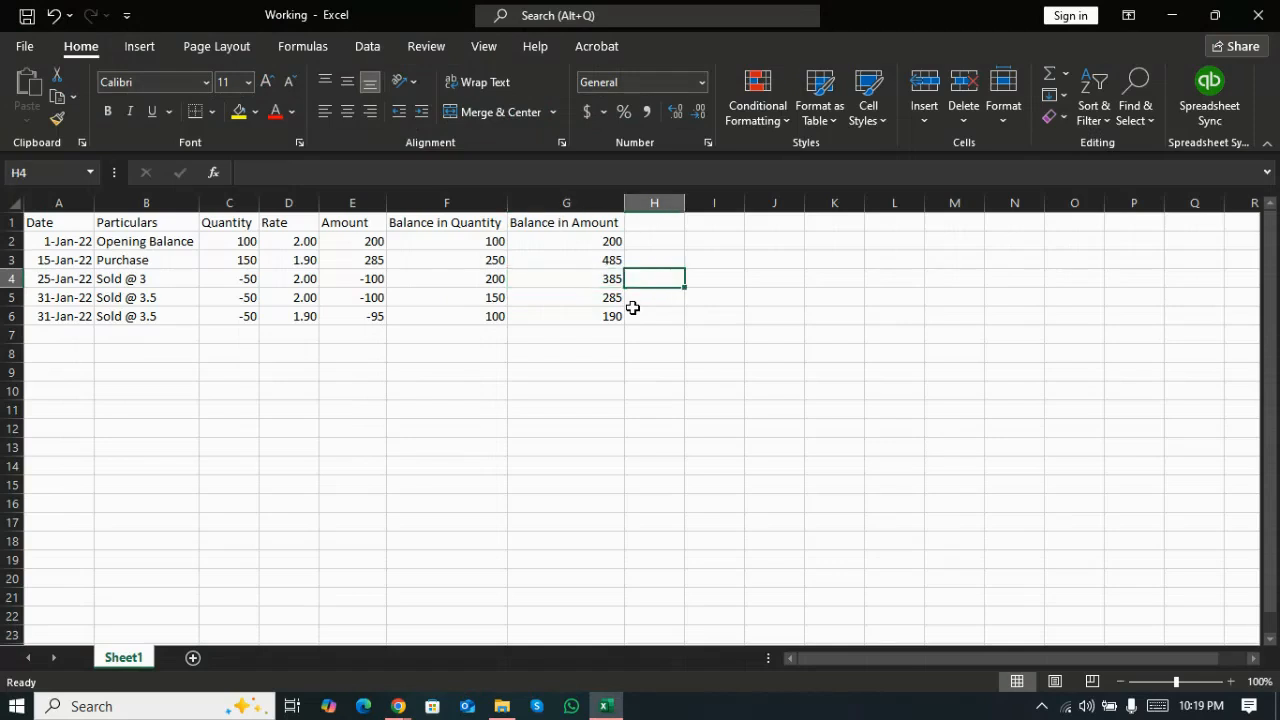
key("Down")
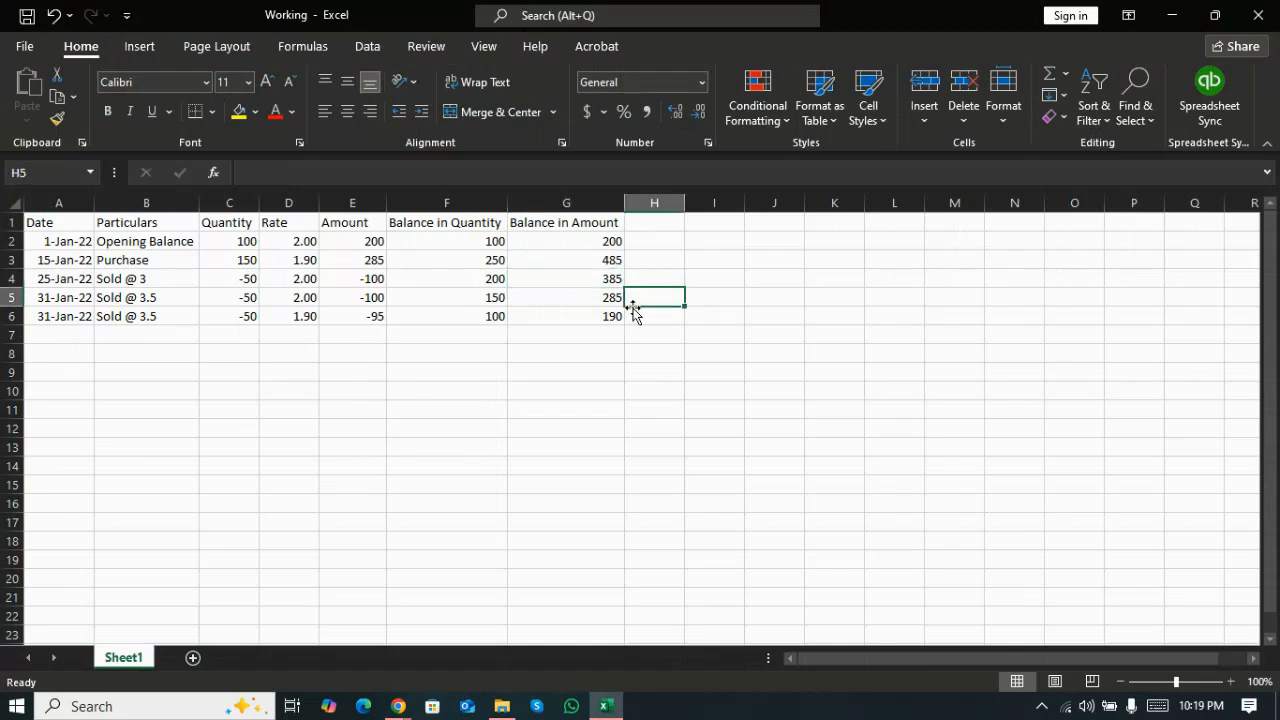
key("Left")
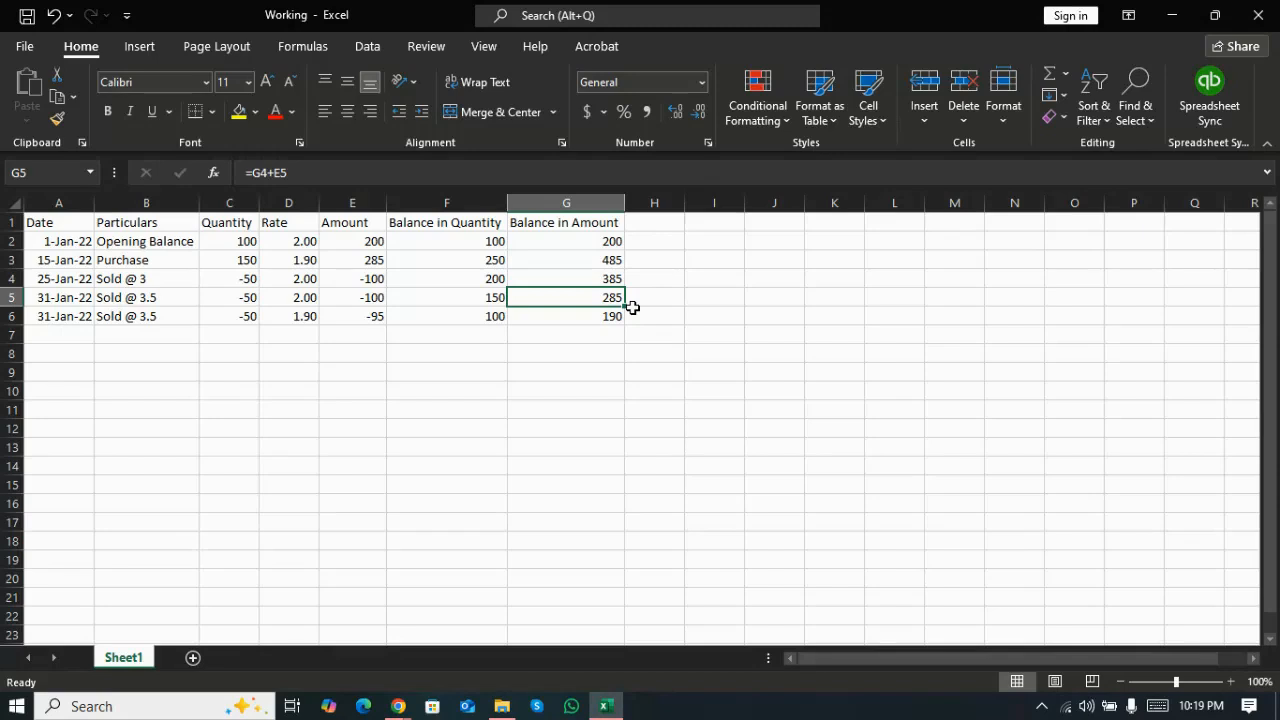
key("Right")
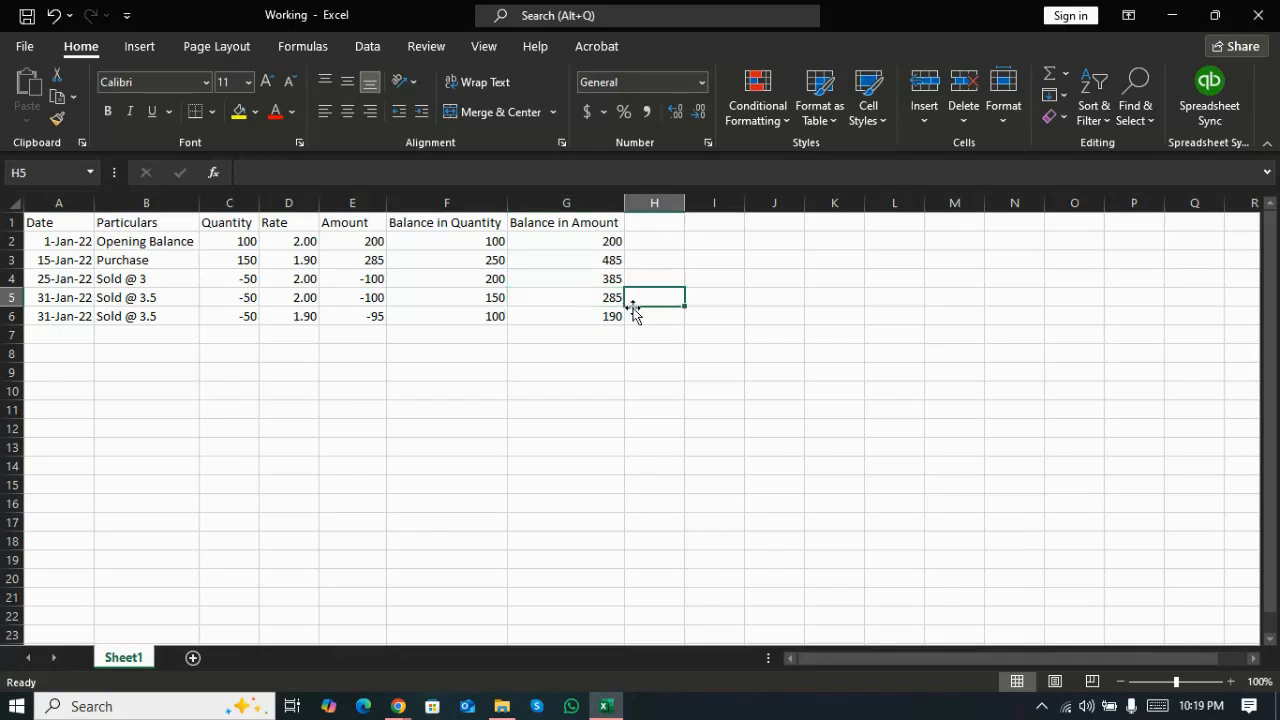
Step: Multiply the last sale's quantity by its rate in cell H6, and clear the calculation
key("Down")
type("=")
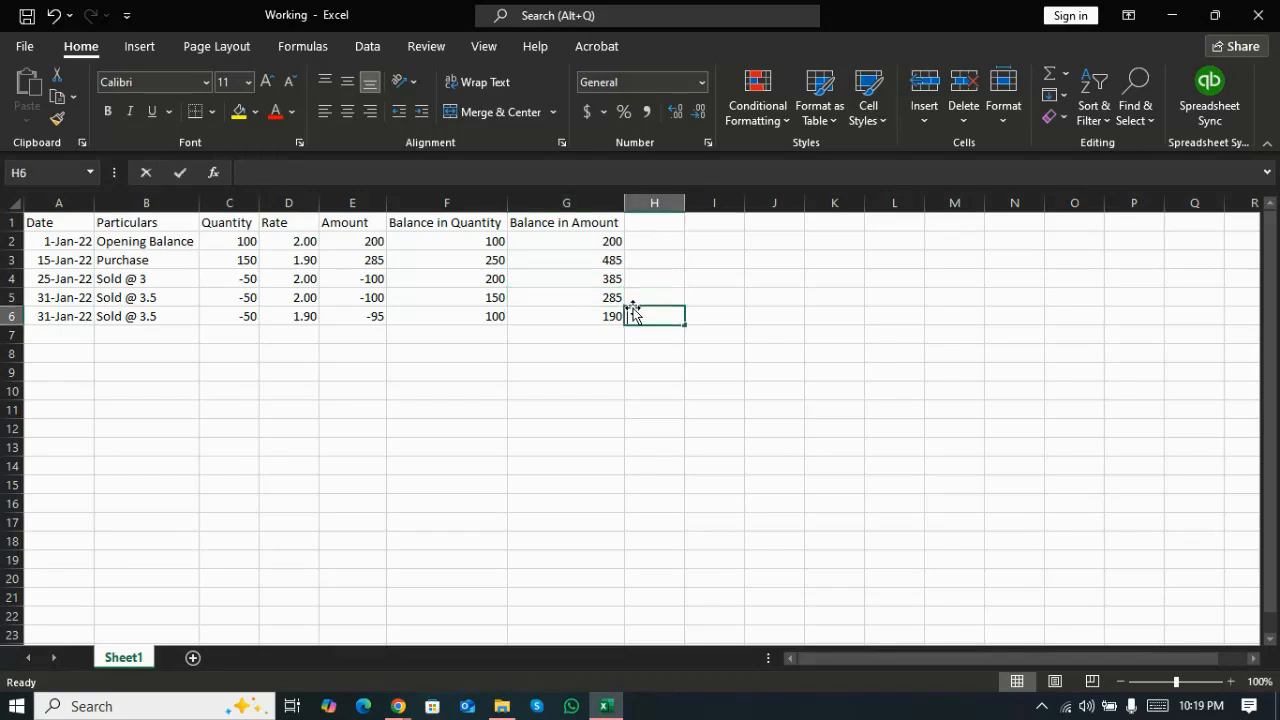
key("Left")
key("Left")
key("Left")
key("Left")
key("Left")
type("*")
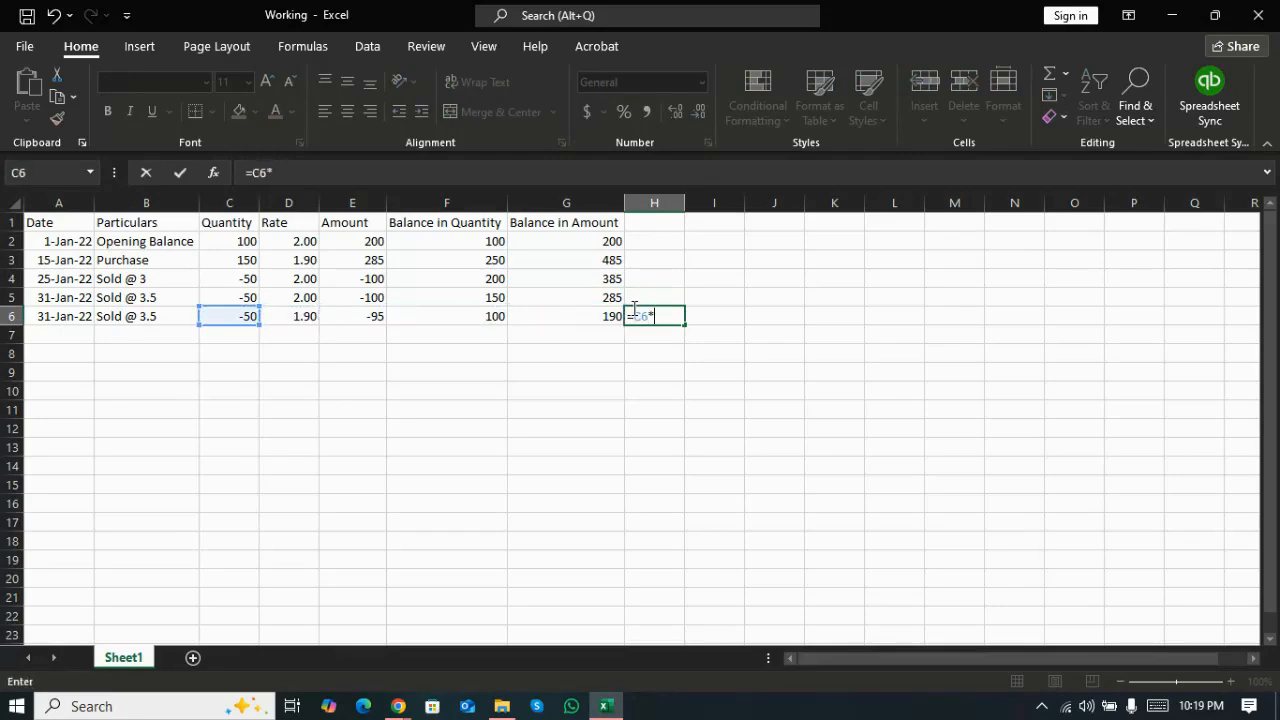
key("Left")
key("Left")
key("Left")
key("Left")
key("Return")
left_click(633, 313)
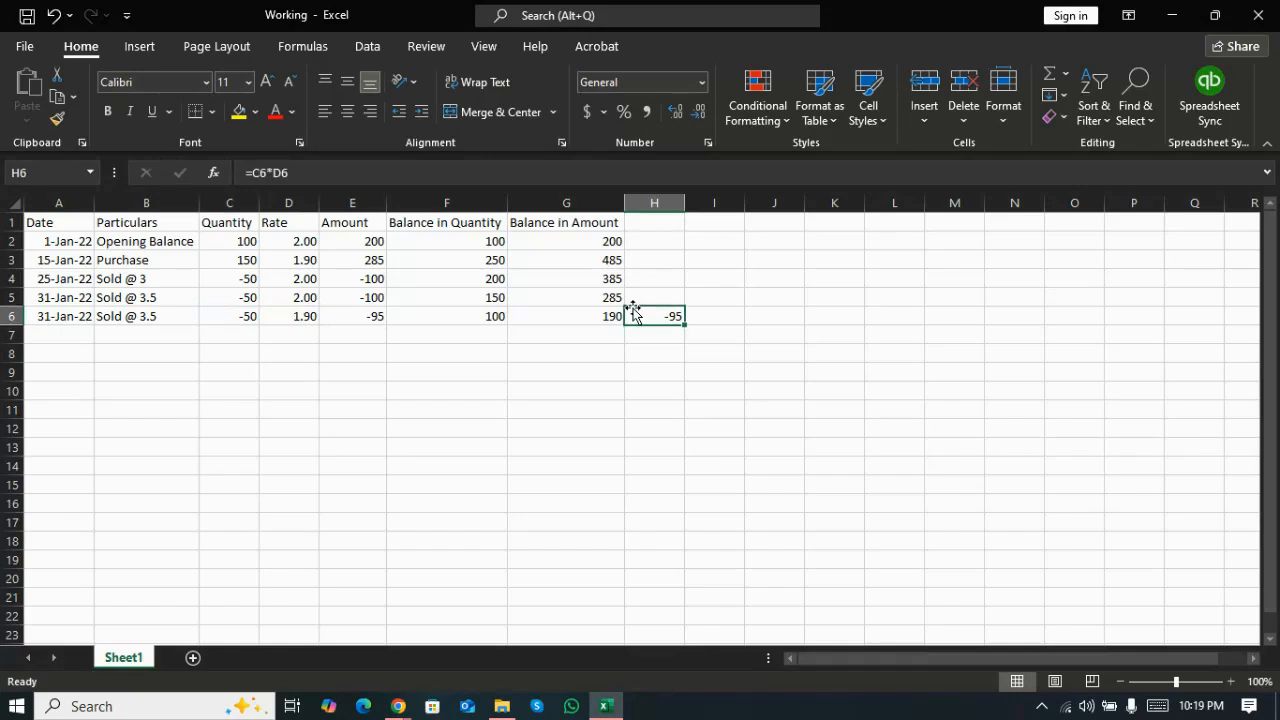
key("Delete")
Step: Trace the last sale's amount through to its closing Balance in Amount
left_click(616, 302)
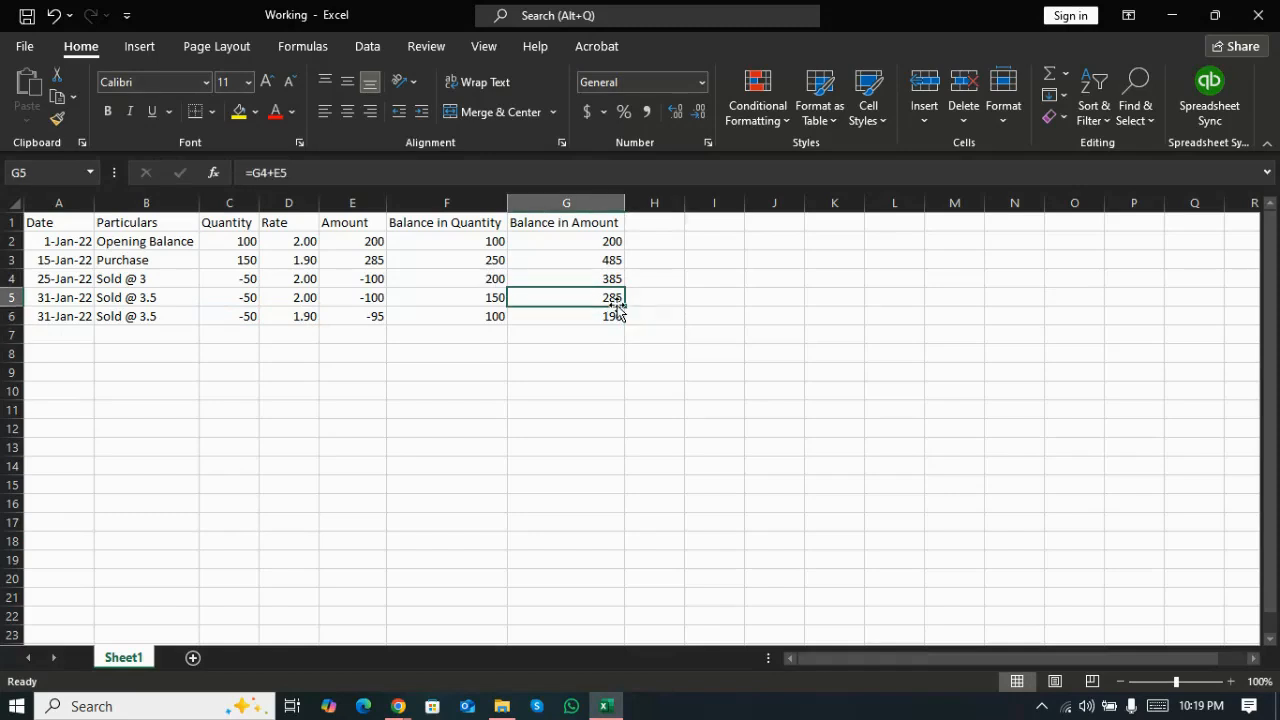
left_click(375, 319)
key("Right")
key("Right")
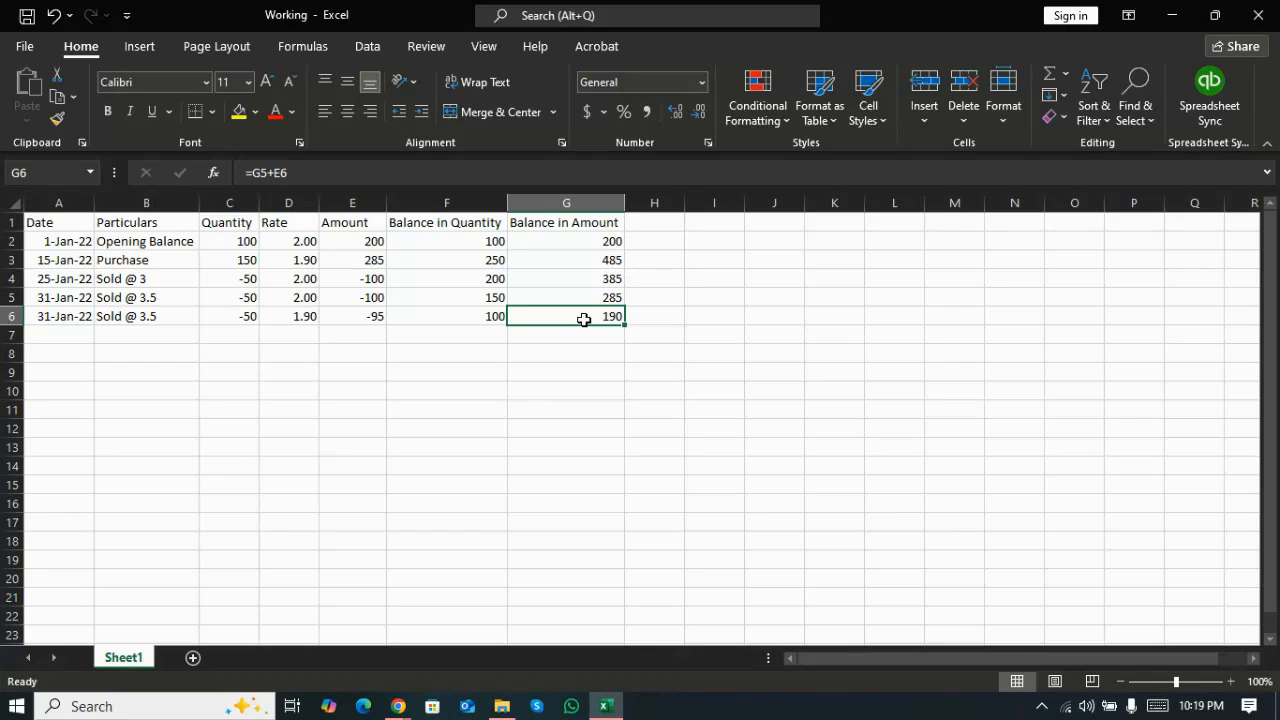
Step: Switch to QuickBooks and check the 5555 COGS- Hard disk amount in the Profit and Loss report
key("alt+Tab")
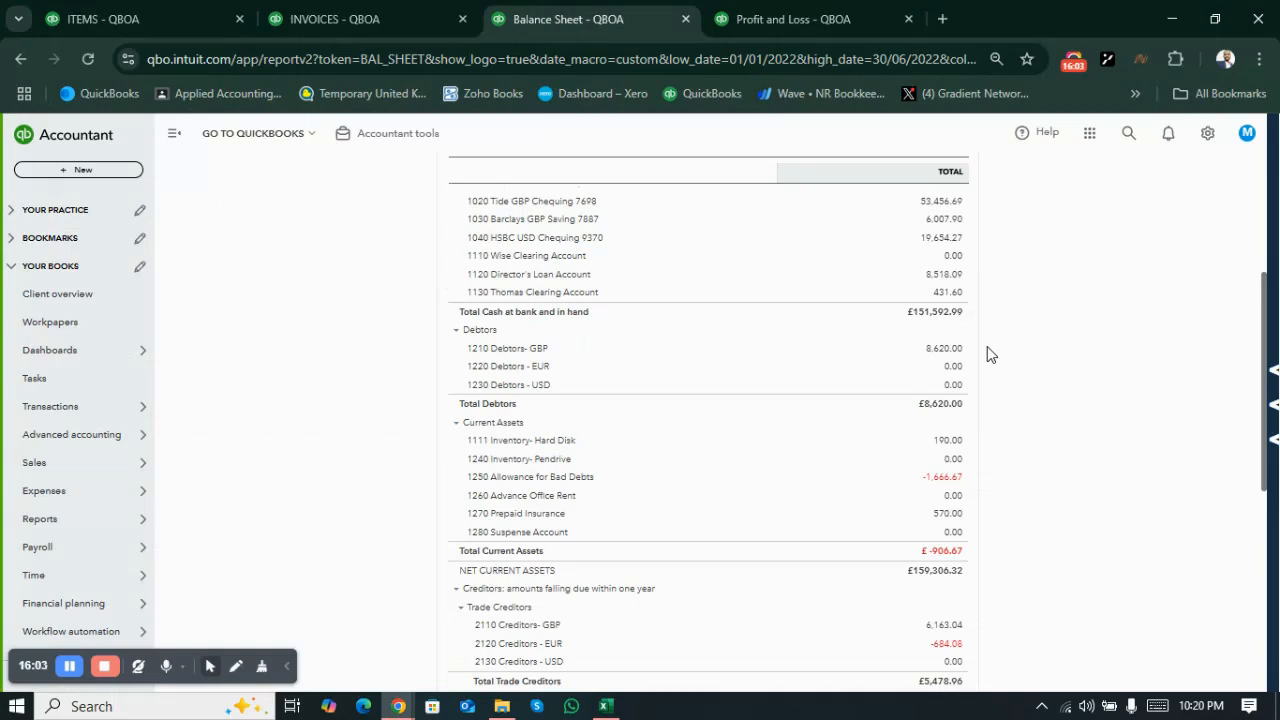
key("ctrl+Tab")
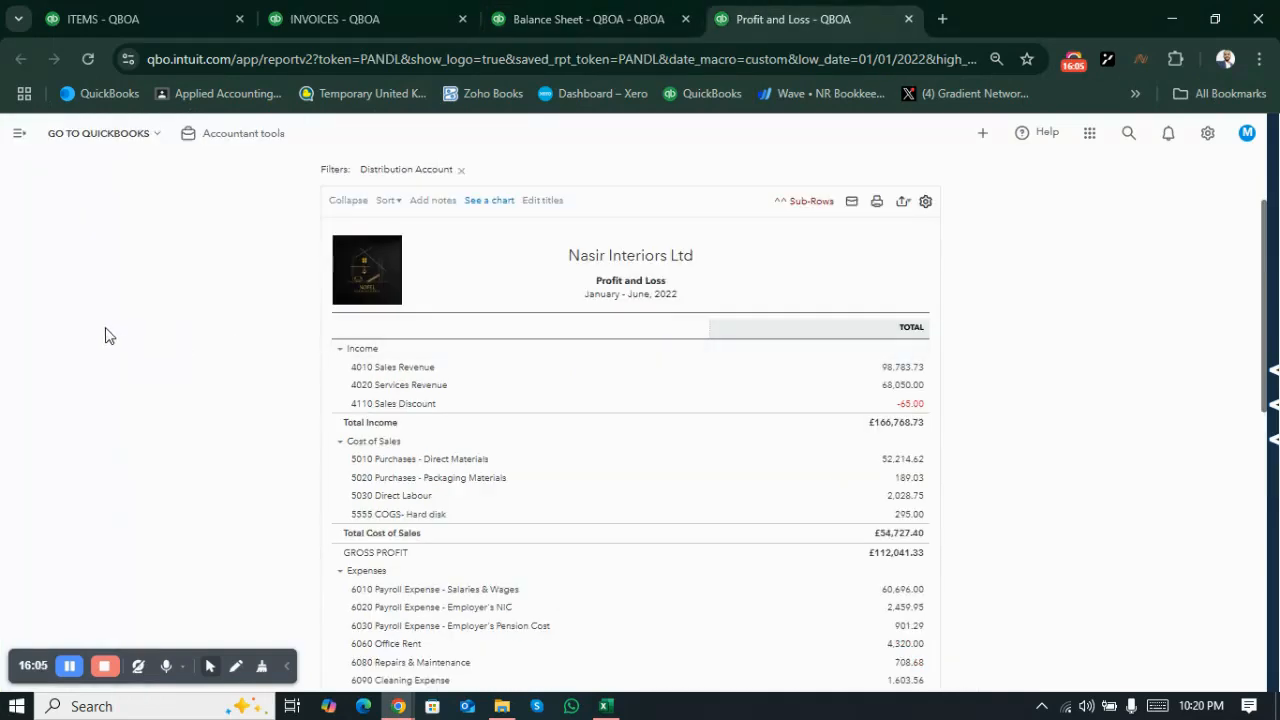
scroll(110, 335, "down", 1)
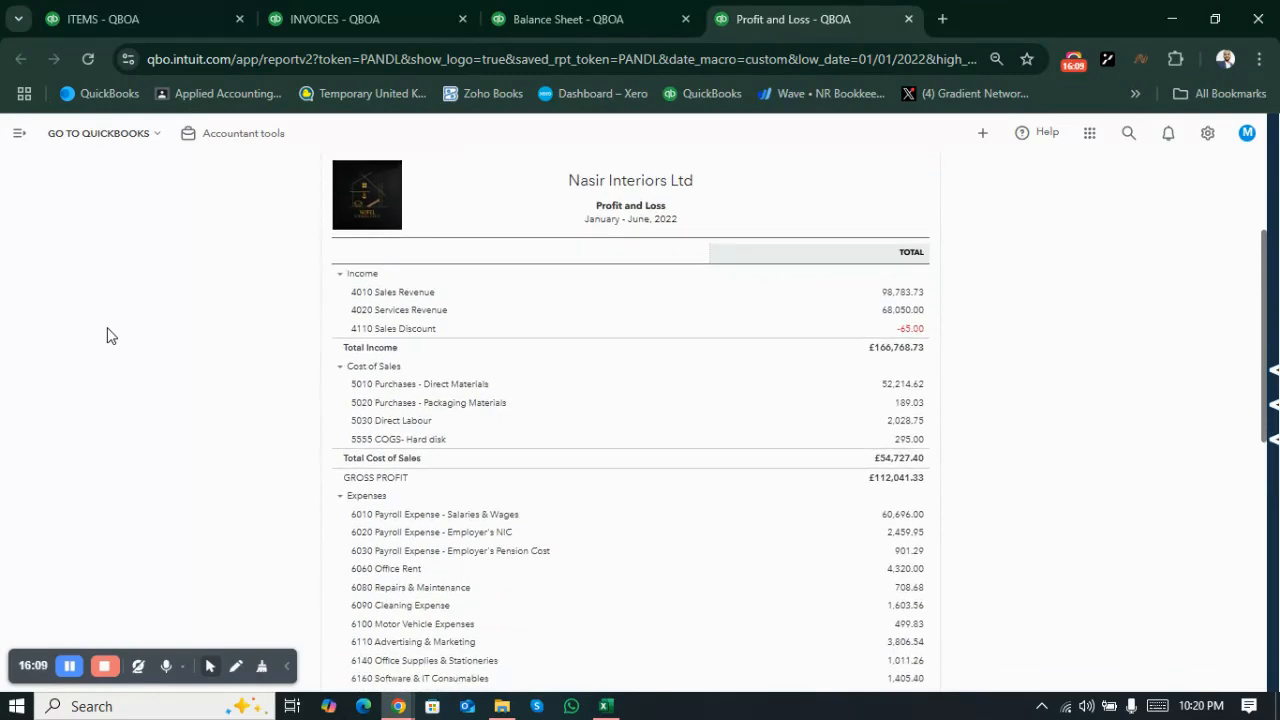
key("alt+Tab")
key("alt+Tab")
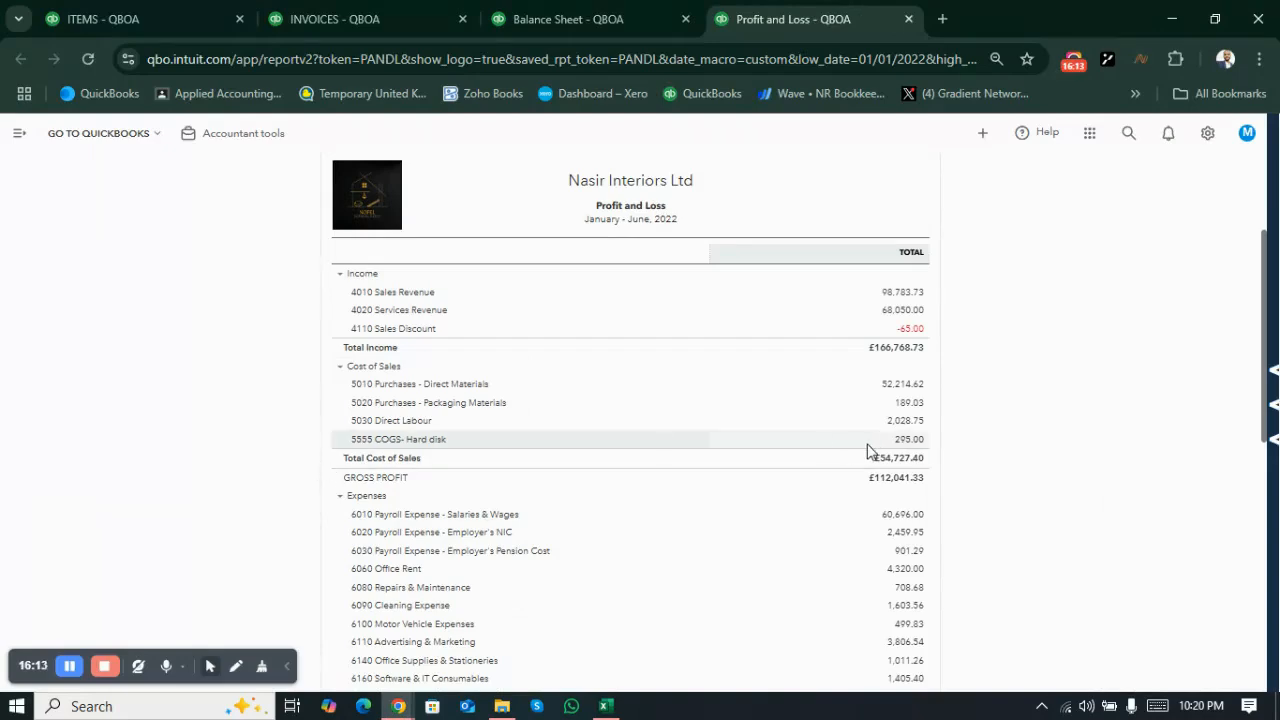
Step: Return to Excel and total the three sale amounts in E4:E6 to compare with the hard disk COGS
key("alt+Tab")
key("Left")
key("Up")
key("Up")
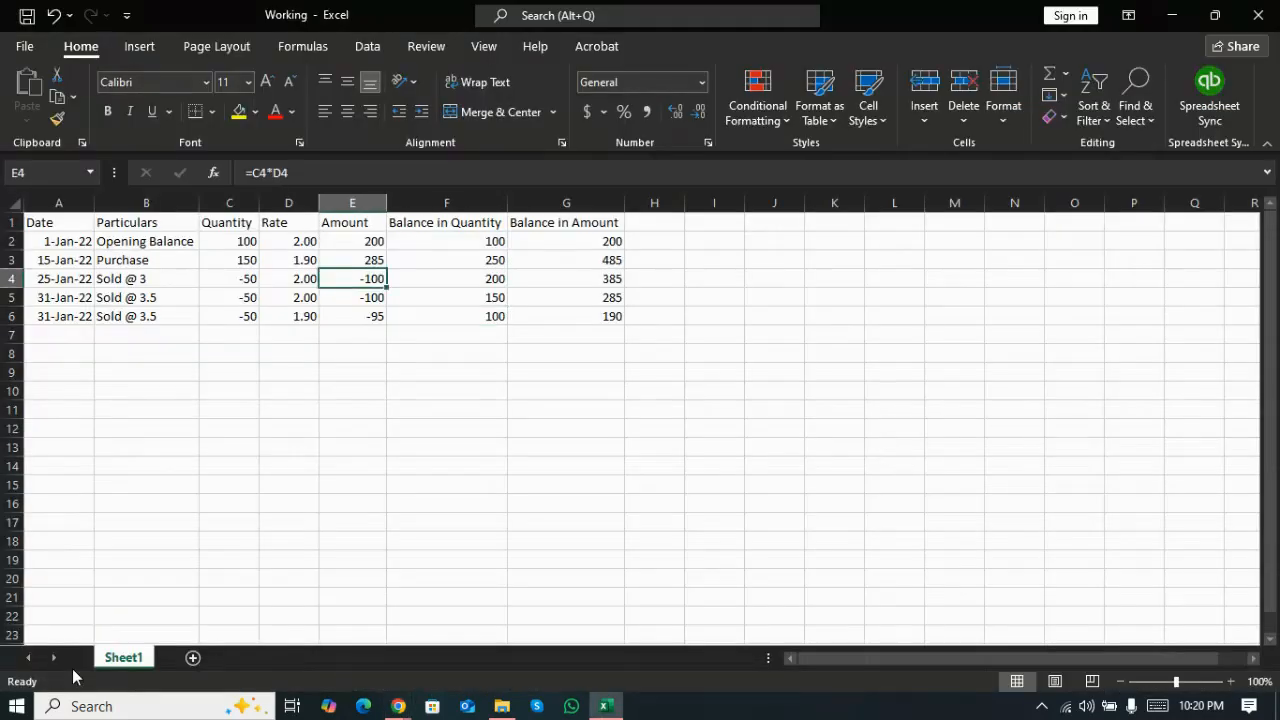
key("shift+Down")
key("shift+Down")
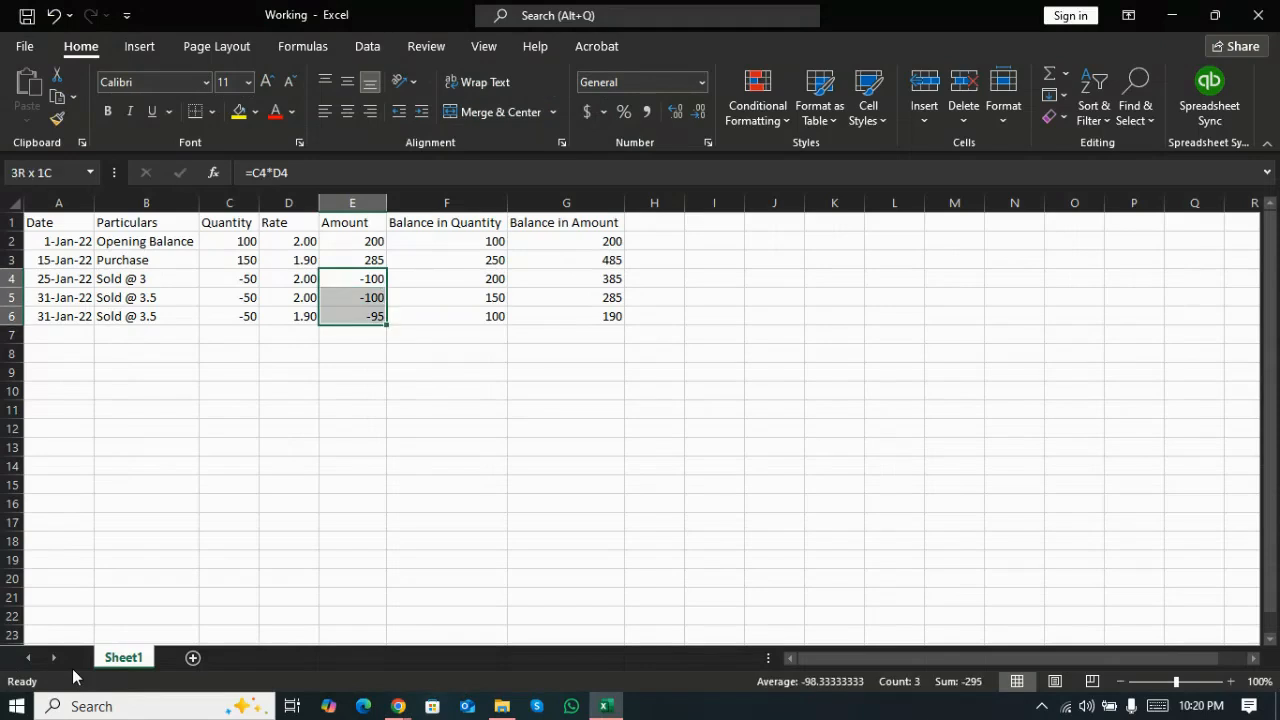
key("ctrl+d")
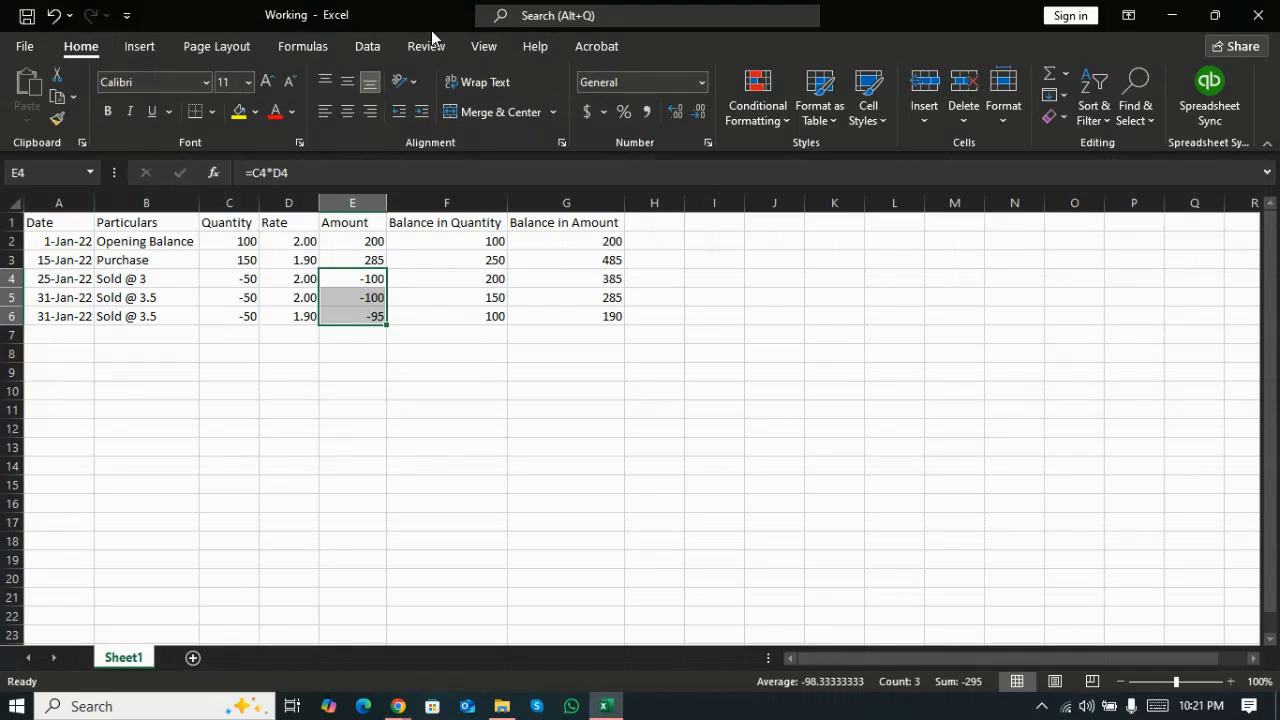
Step: Reload the QuickBooks products list and compare the hard disk's quantity on hand with the closing Balance in Quantity in Excel
key("alt+Tab")
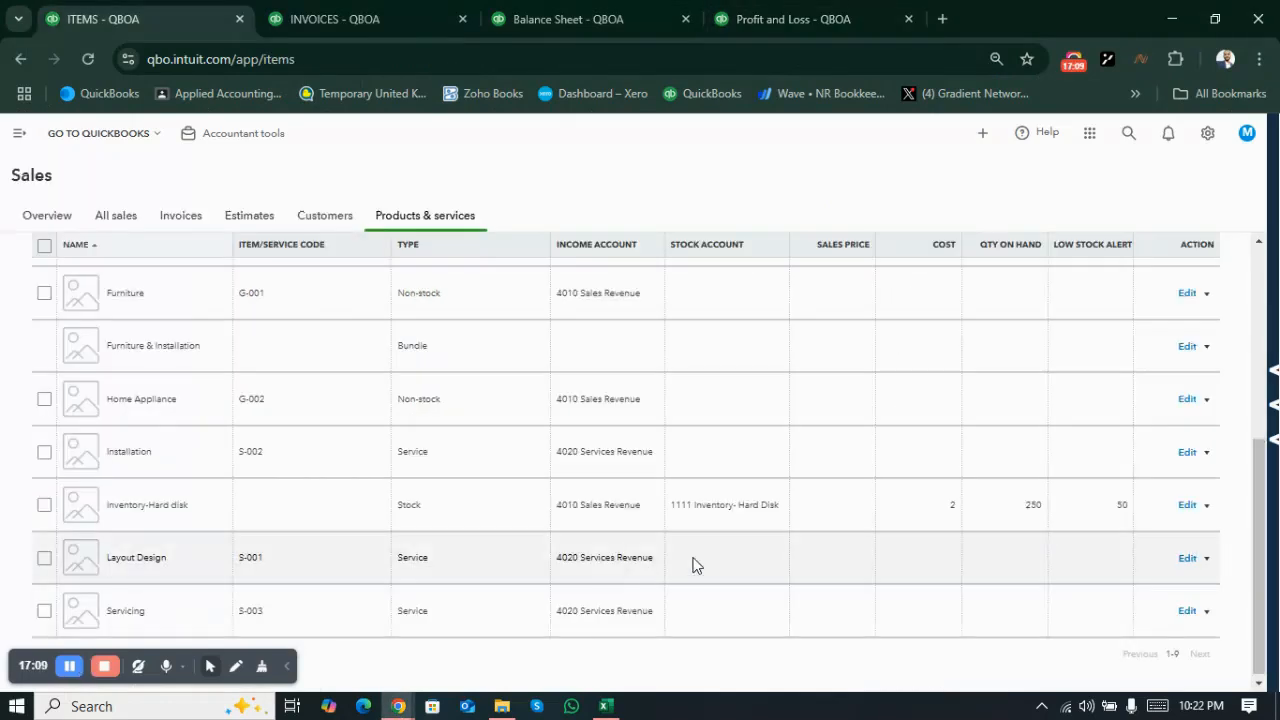
left_click(87, 59)
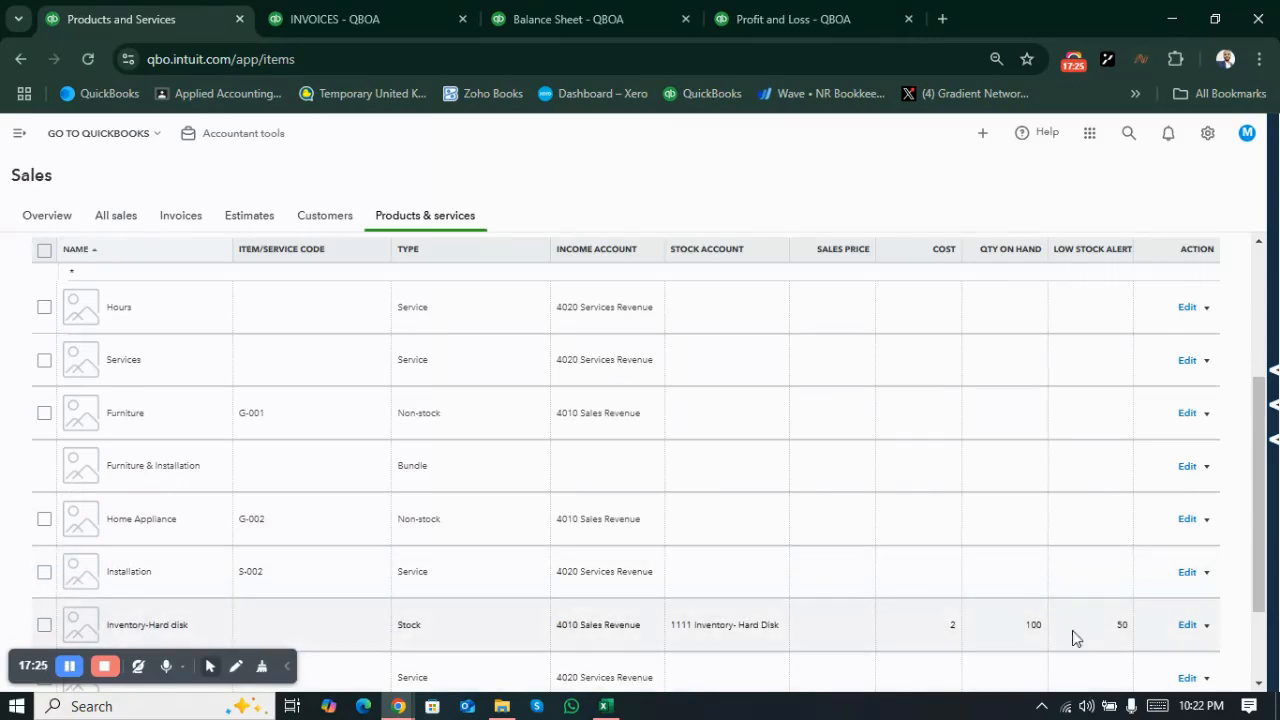
key("alt+Tab")
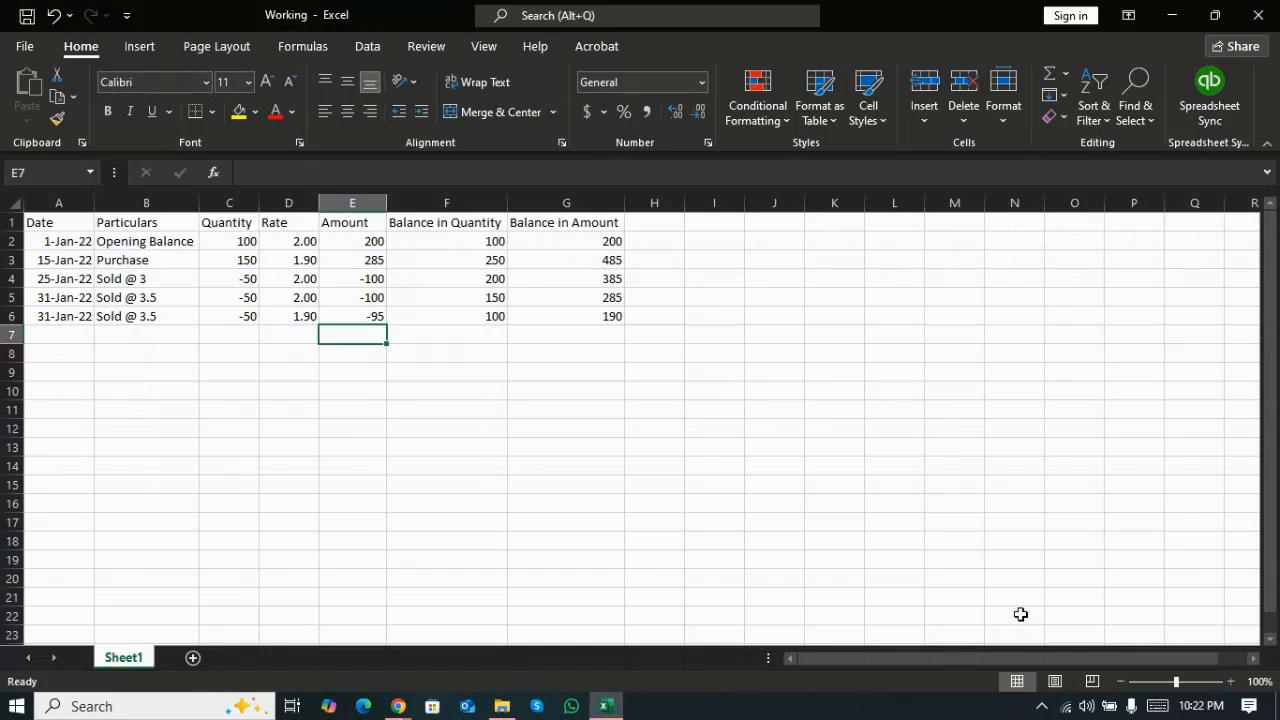
key("Right")
key("Right")
key("Up")
key("Left")
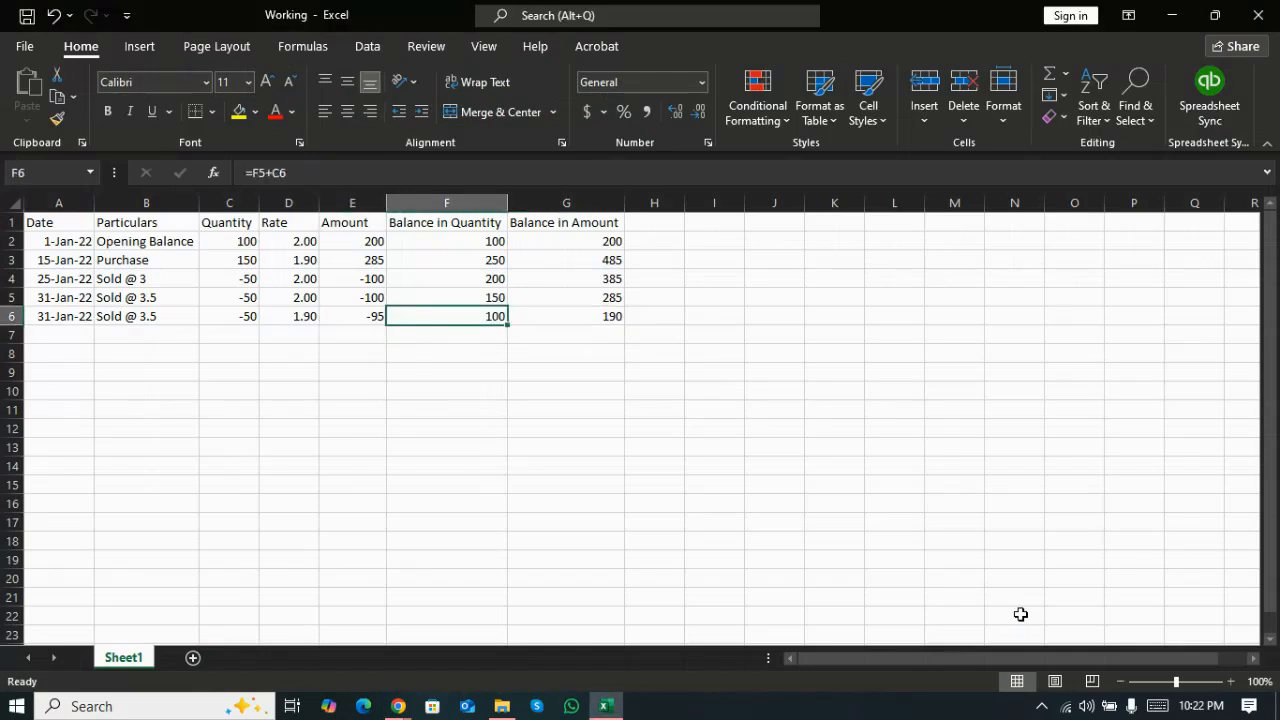
key("alt+Tab")
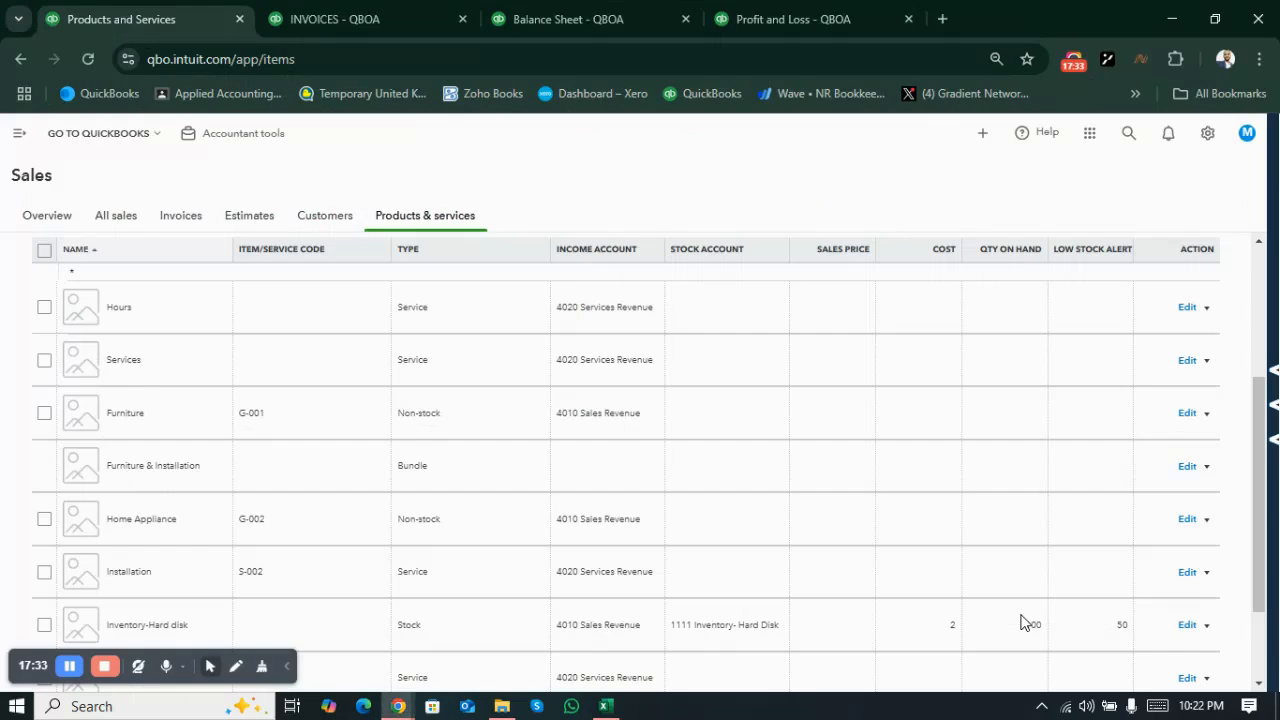
Step: Enter 90 in cell F7 of the Excel working, below the closing Balance in Quantity
key("alt+Tab")
key("Down")
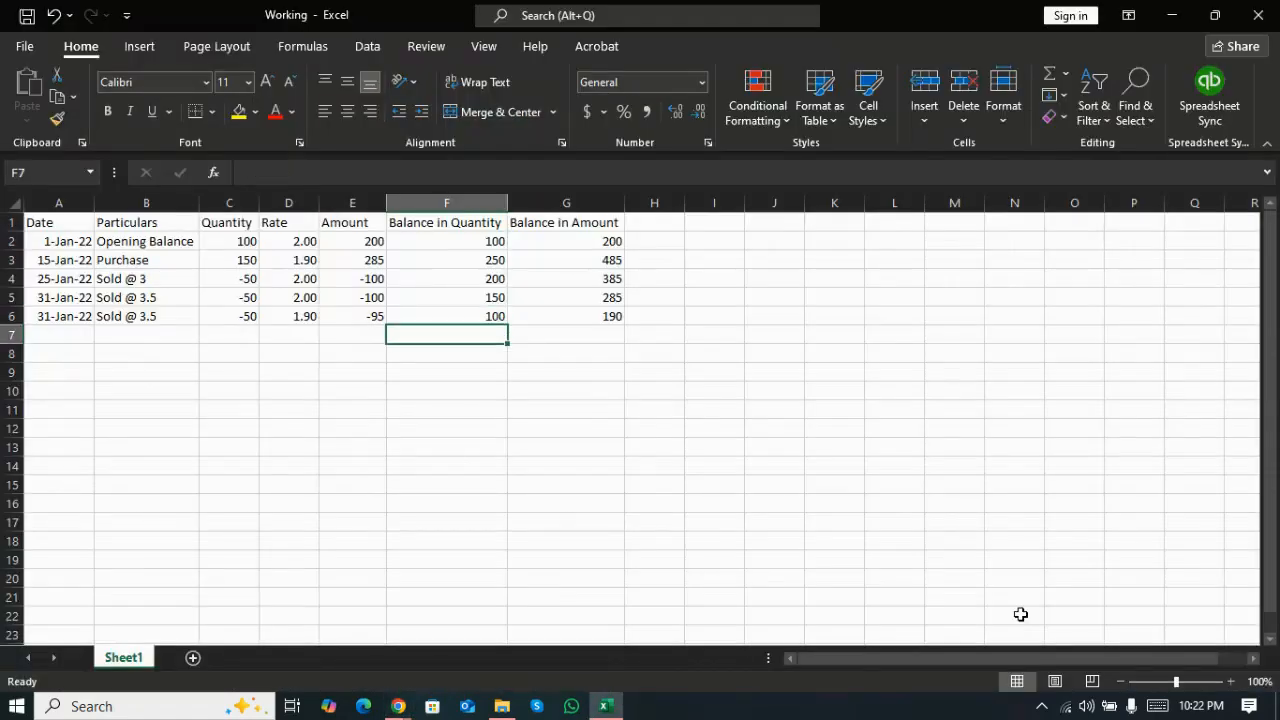
type("90")
key("Return")
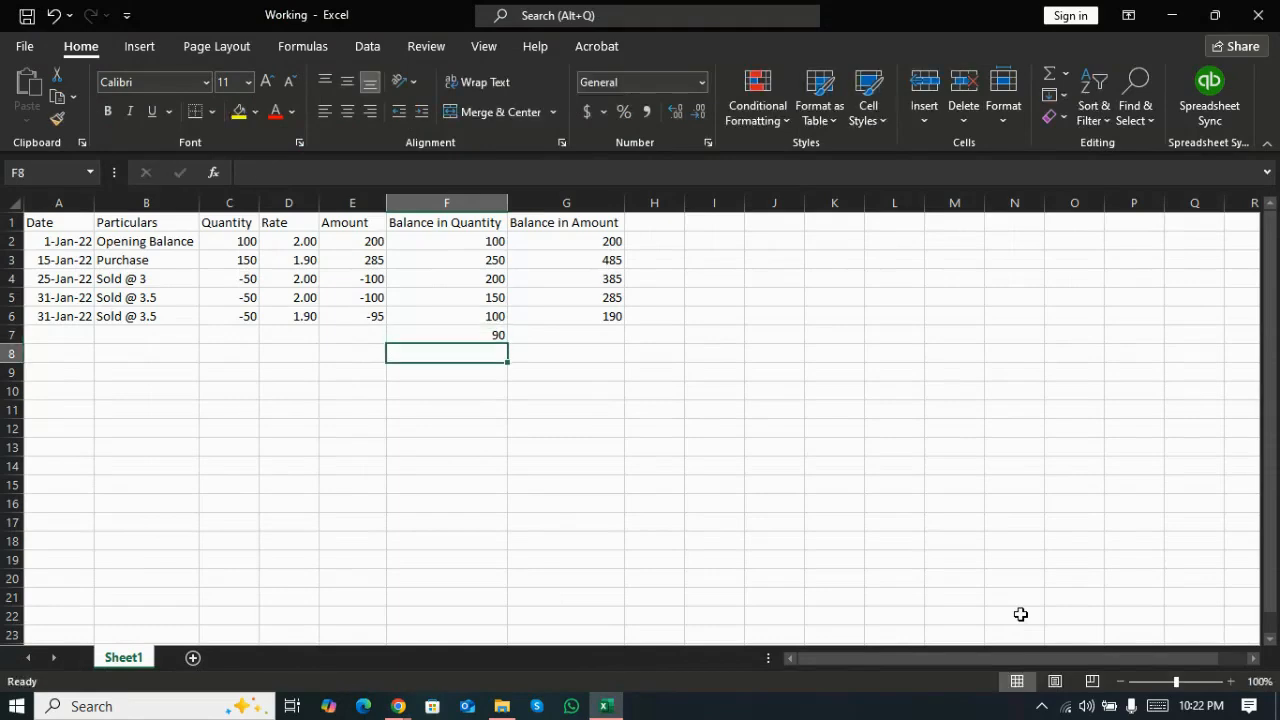
key("Up")
Step: Start a stock quantity adjustment for Inventory-Hard disk in QuickBooks and set its new quantity to 90
key("alt+Tab")
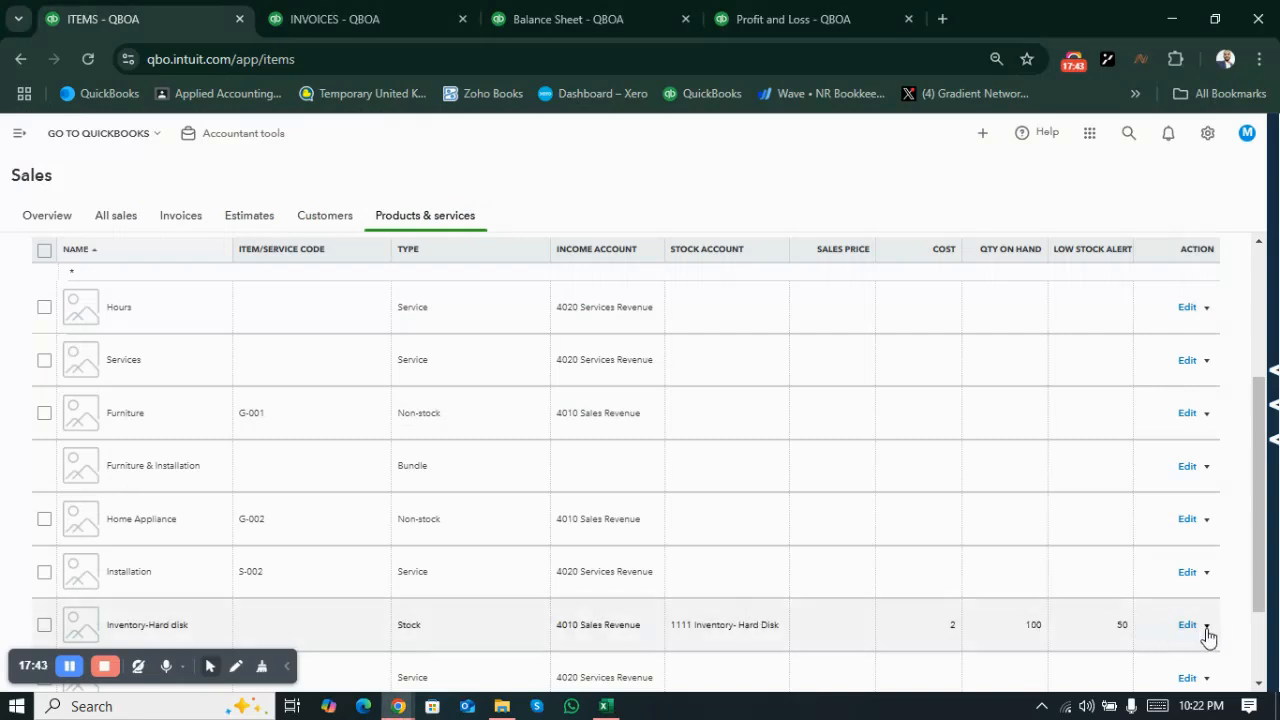
left_click(1206, 626)
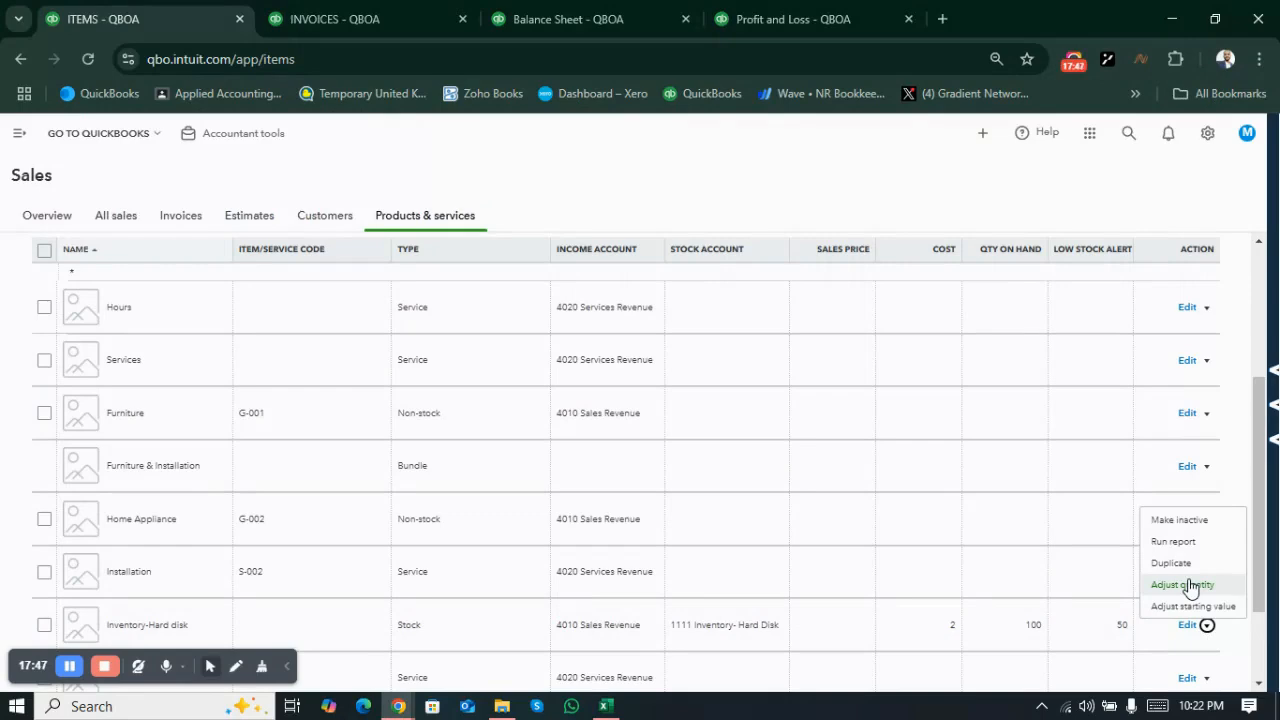
left_click(1187, 585)
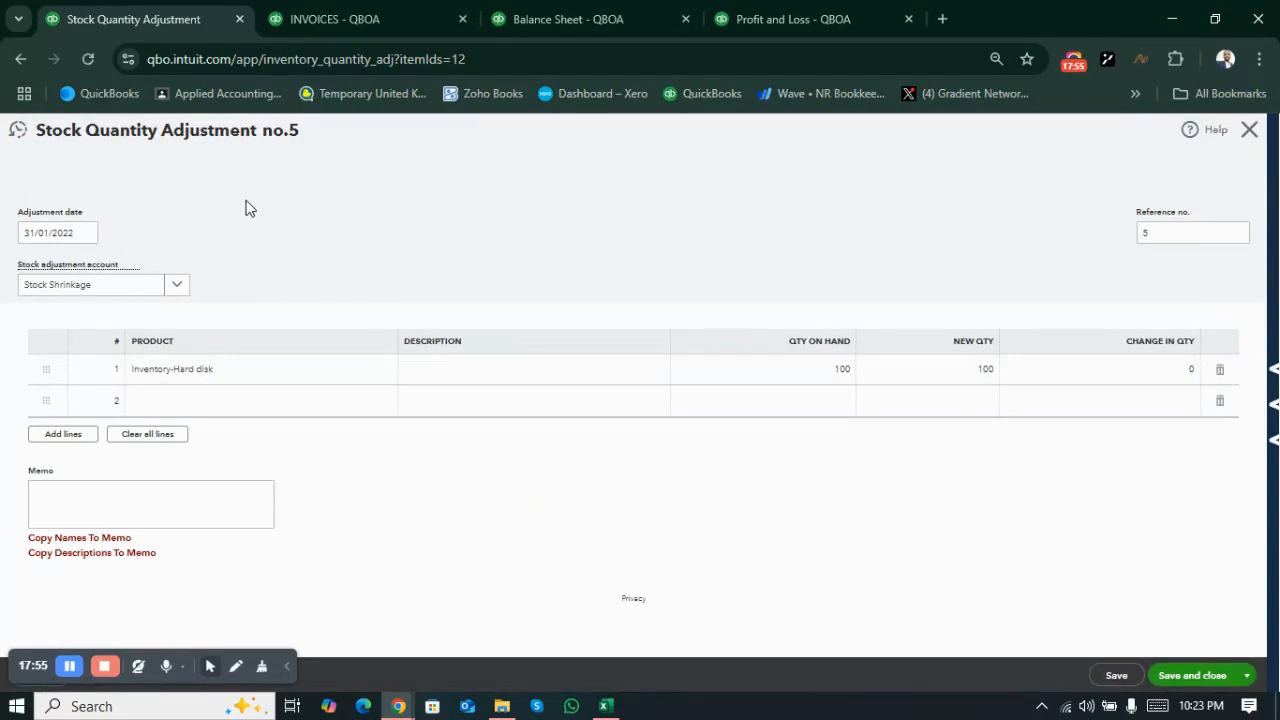
left_click(958, 372)
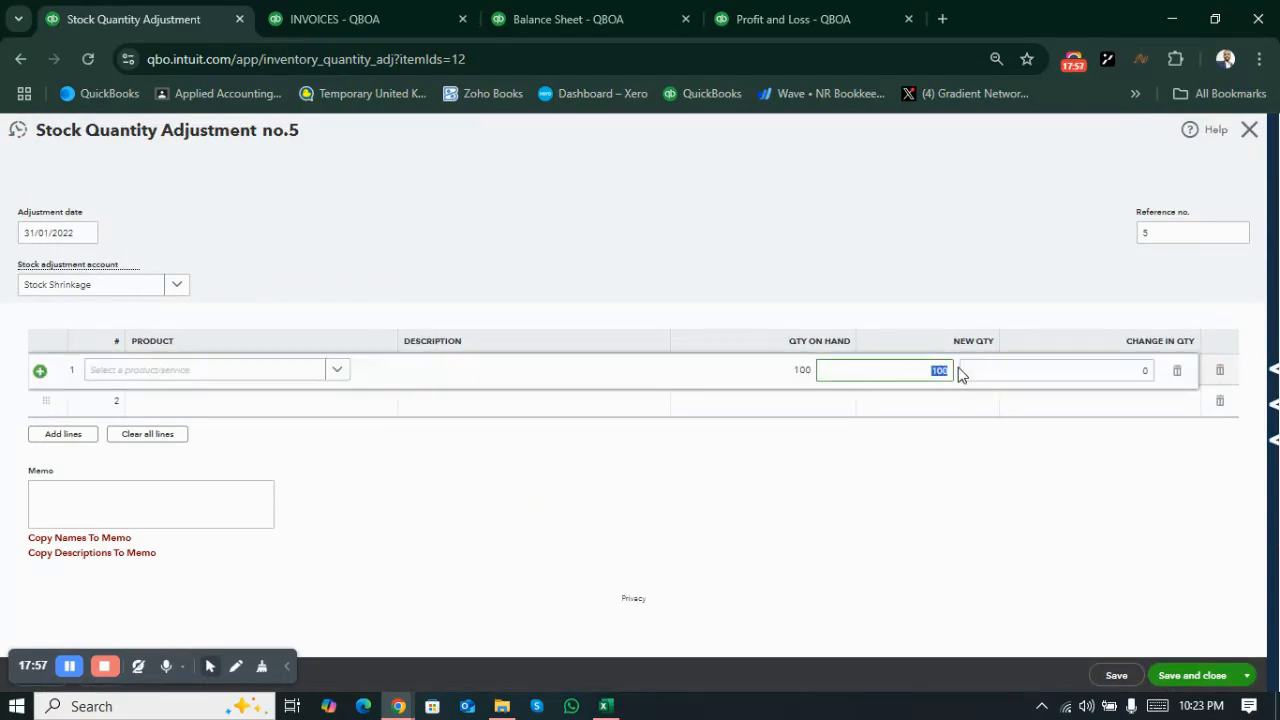
type("90")
left_click(878, 466)
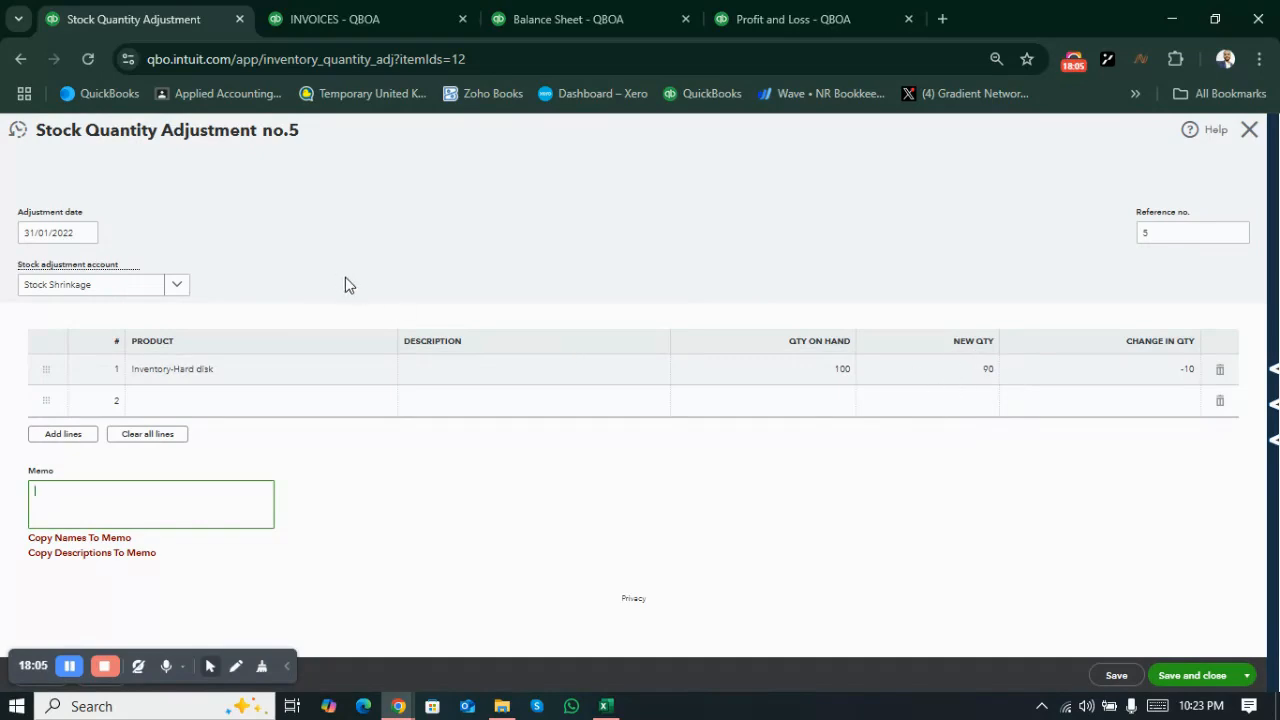
Step: Set the stock adjustment account to 5555 COGS- Hard disk, and save and close the adjustment
left_click(178, 286)
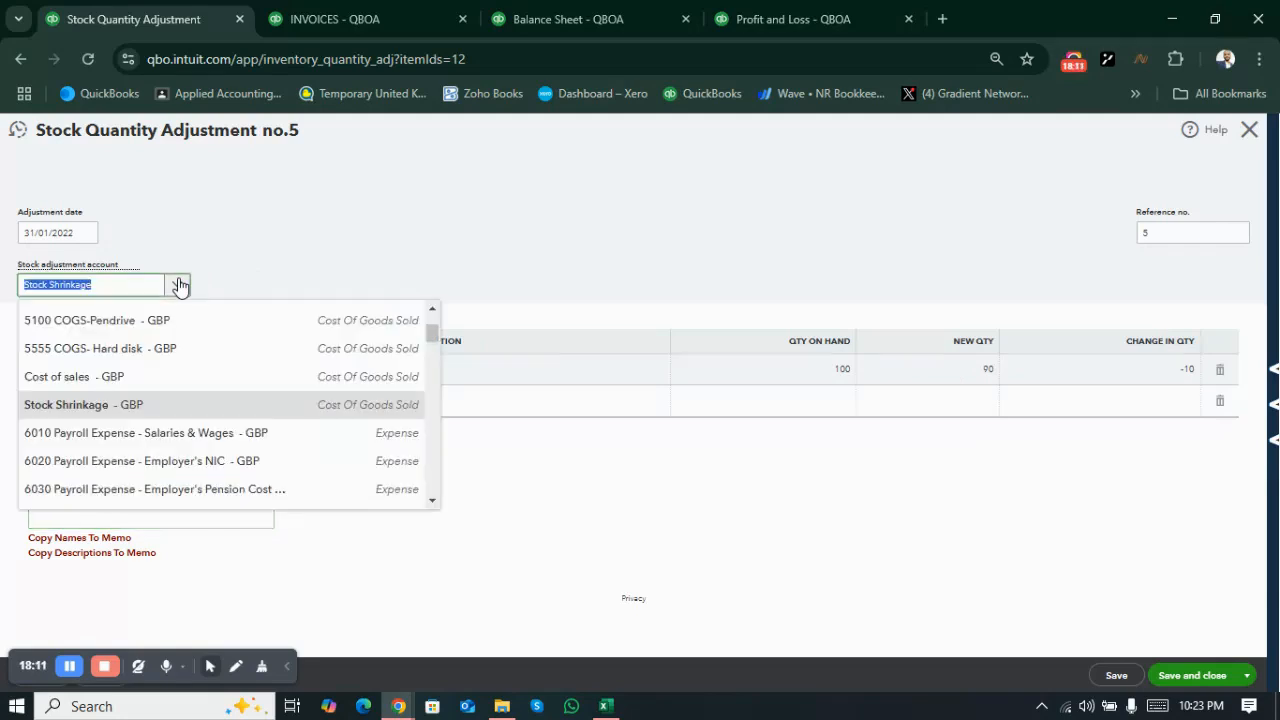
left_click(153, 348)
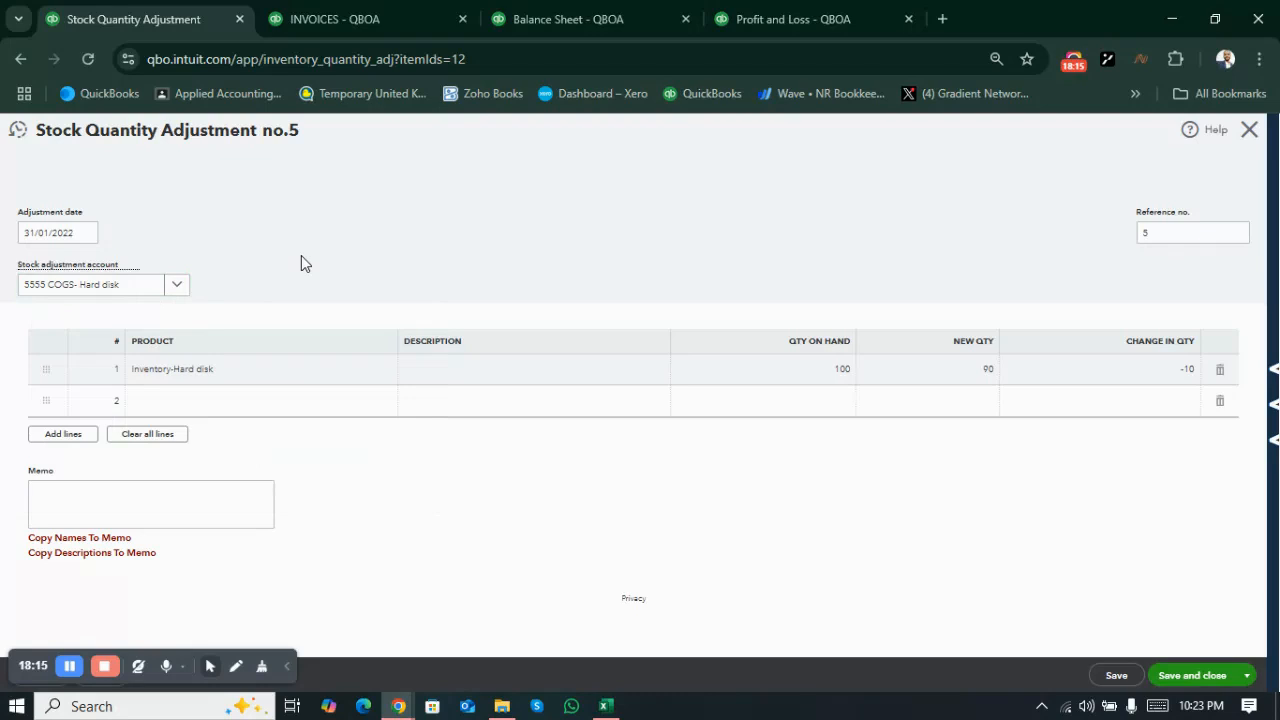
left_click(1175, 676)
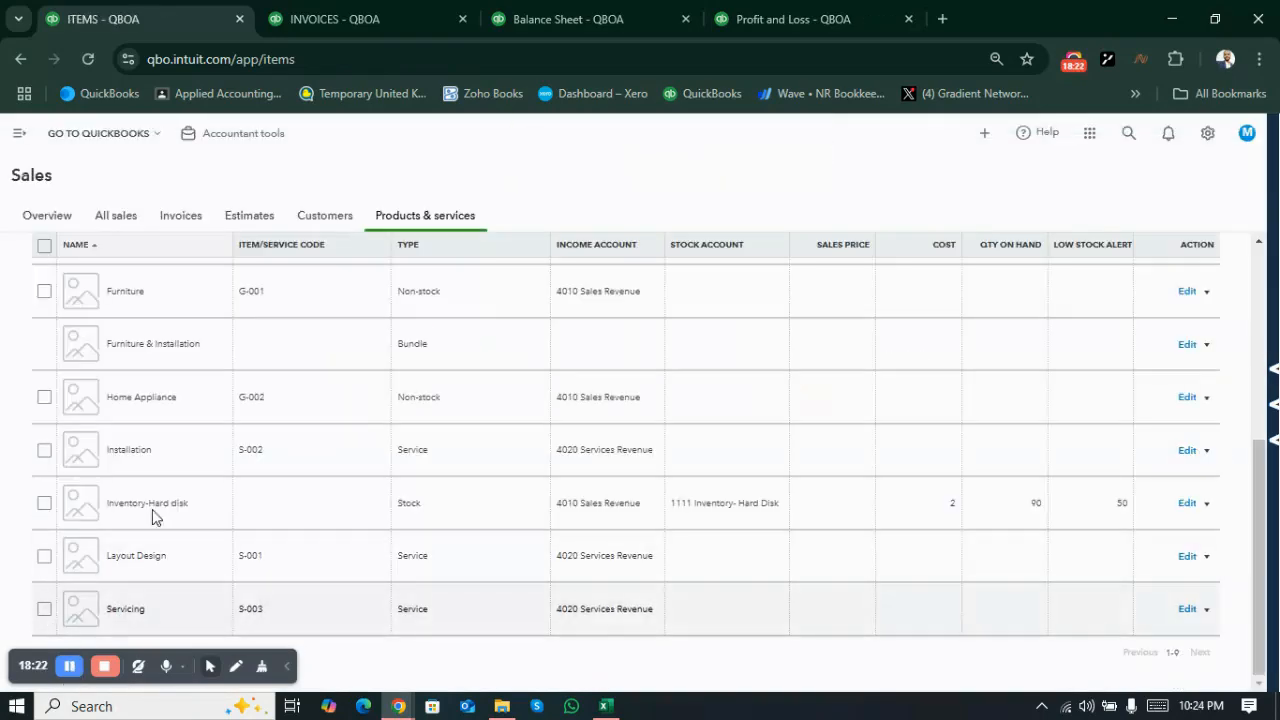
Step: Check the 1111 Inventory- Hard Disk balance on the QuickBooks balance sheet and enter 171 in cell G7 of the Excel working
left_click(575, 15)
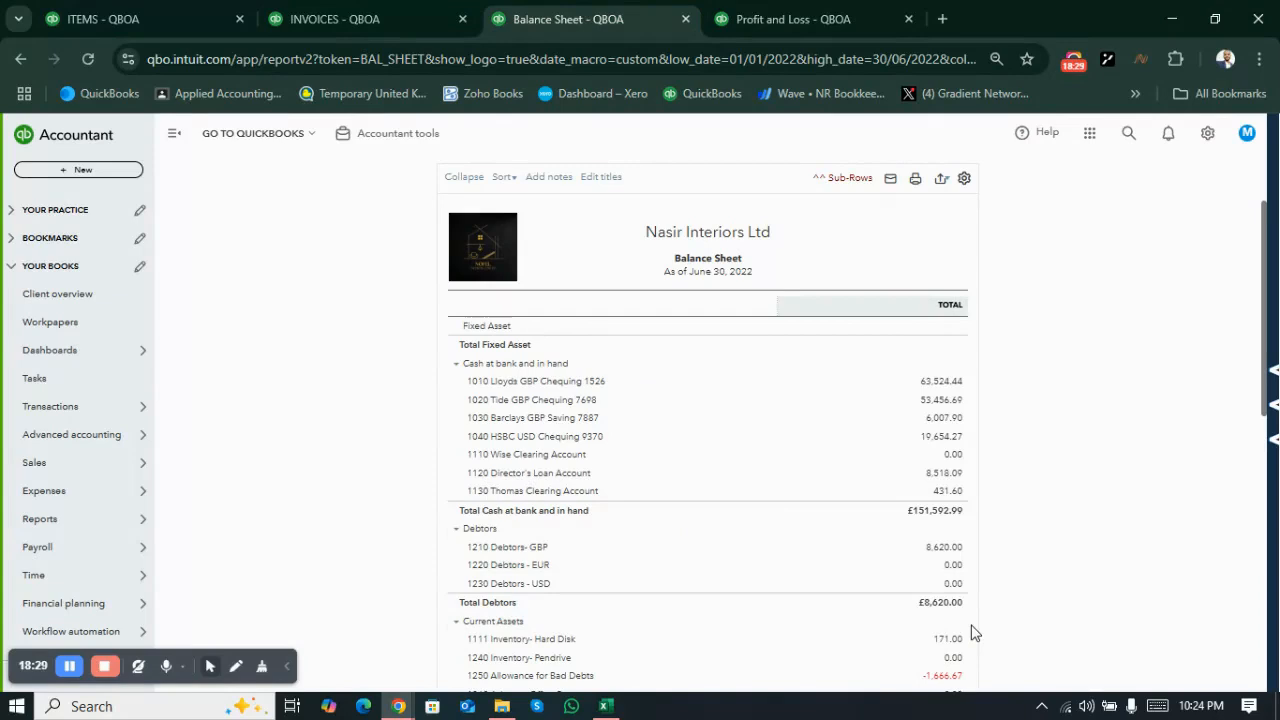
key("alt+Tab")
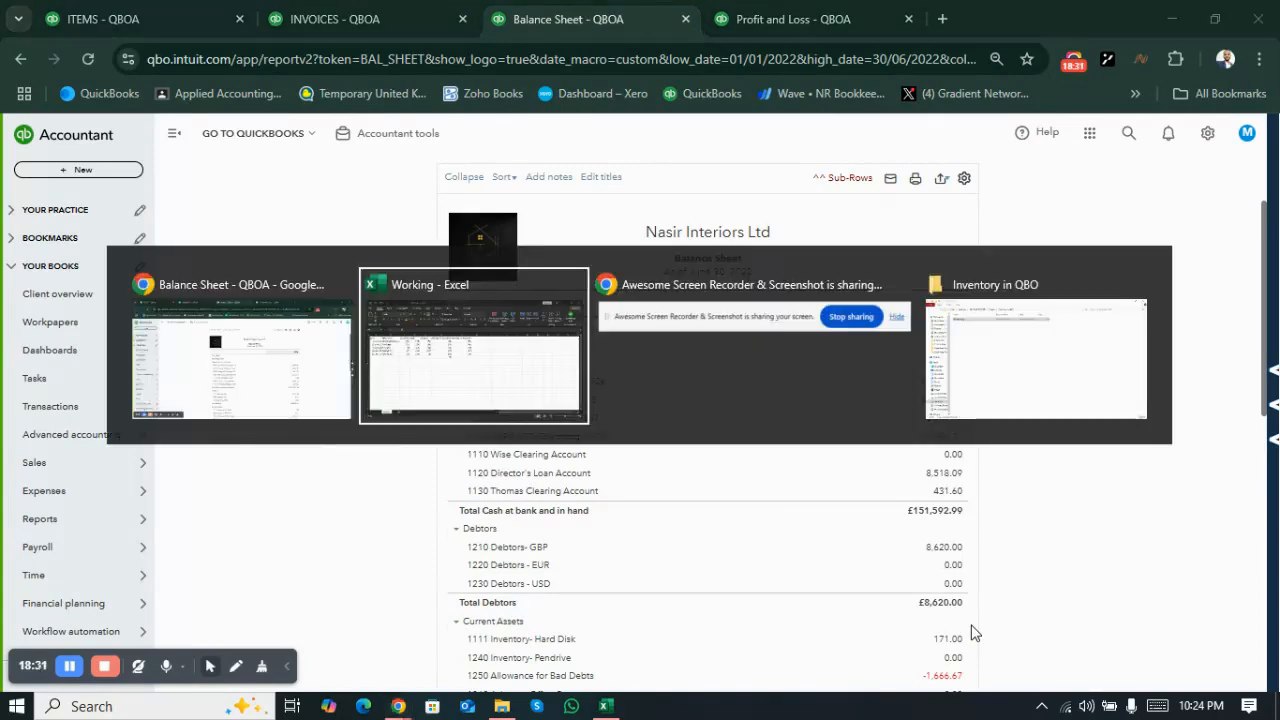
key("Escape")
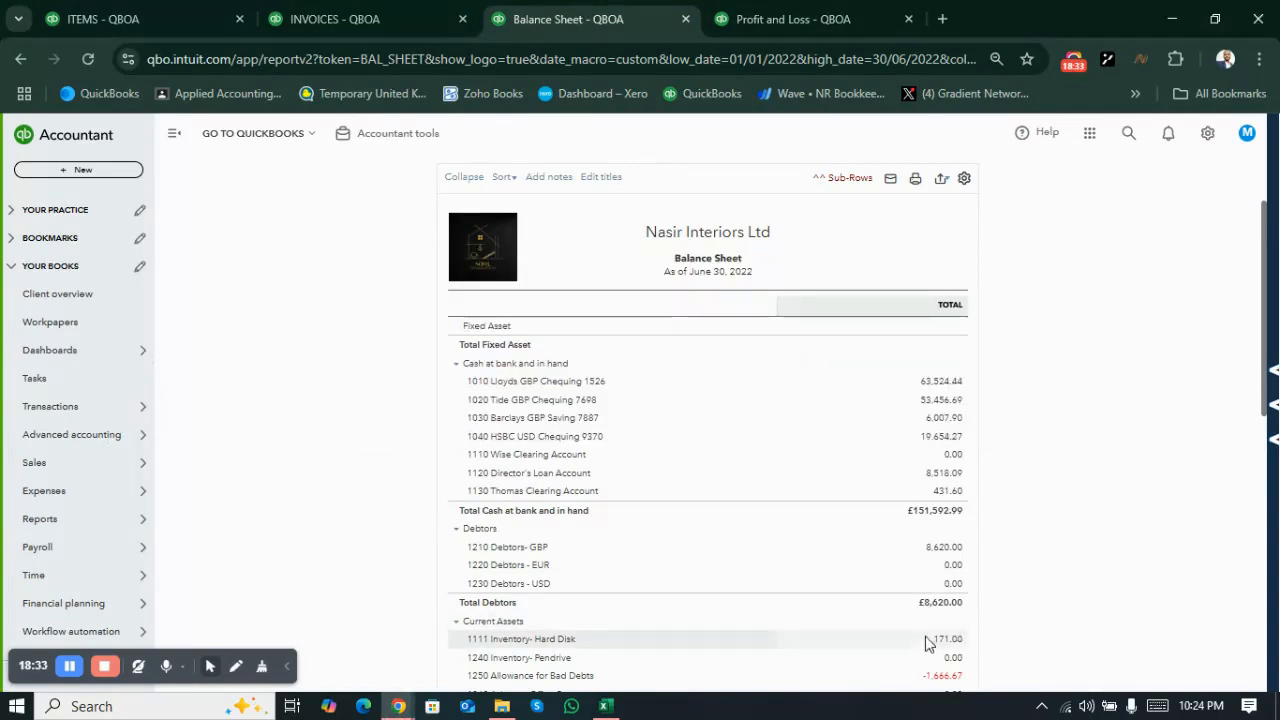
key("alt+Tab")
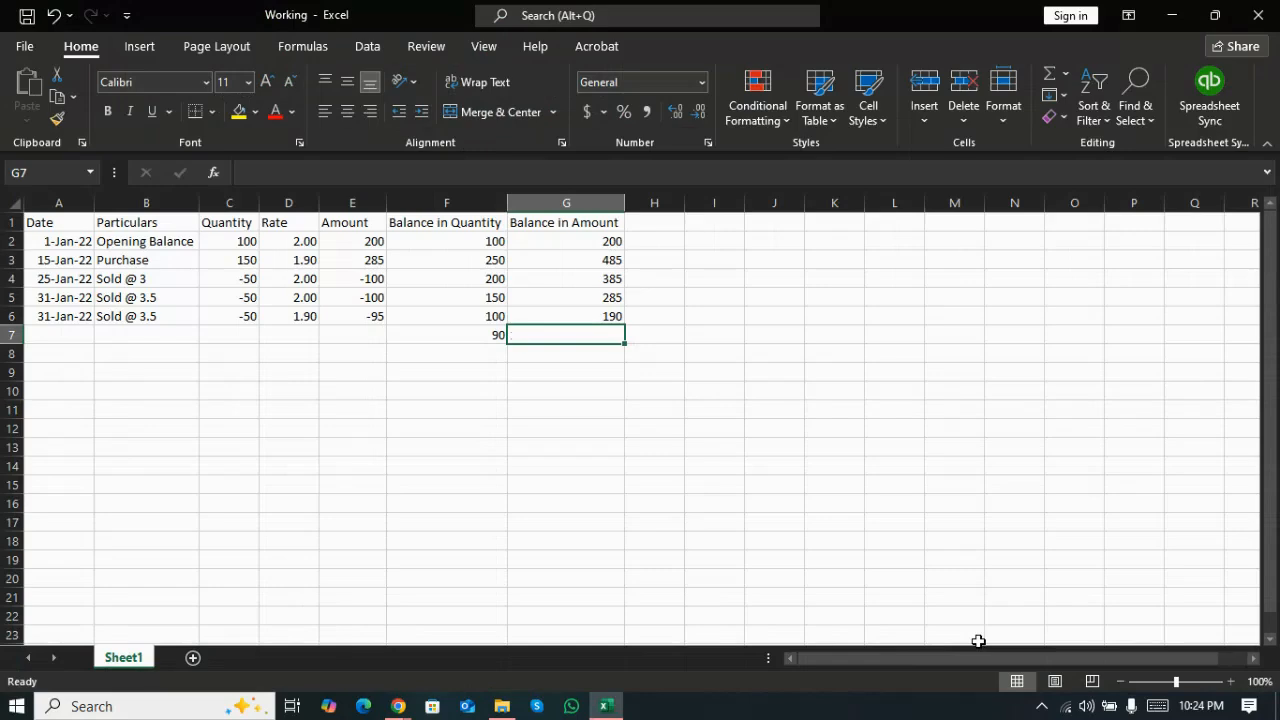
type("171")
key("Return")
Step: Calculate the decrease in Balance in Amount in cell G8 with the formula =G6-G7
type("=")
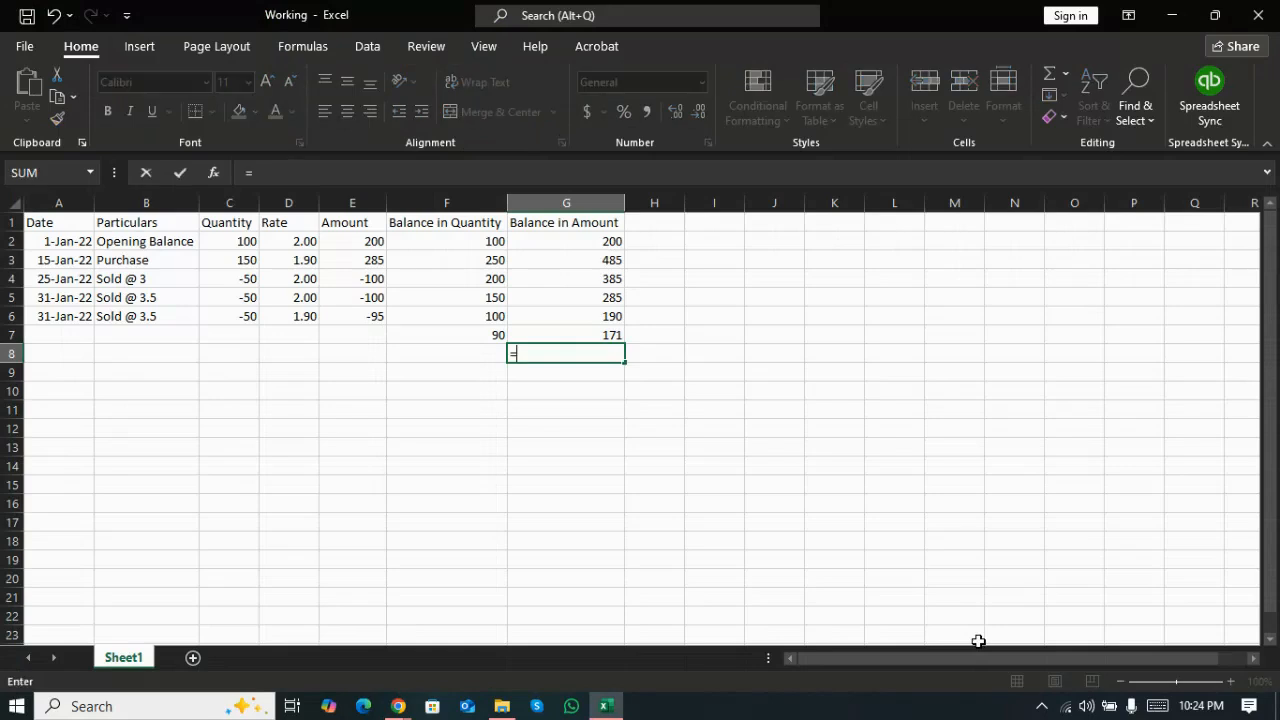
key("Up")
key("Up")
type("-")
key("Up")
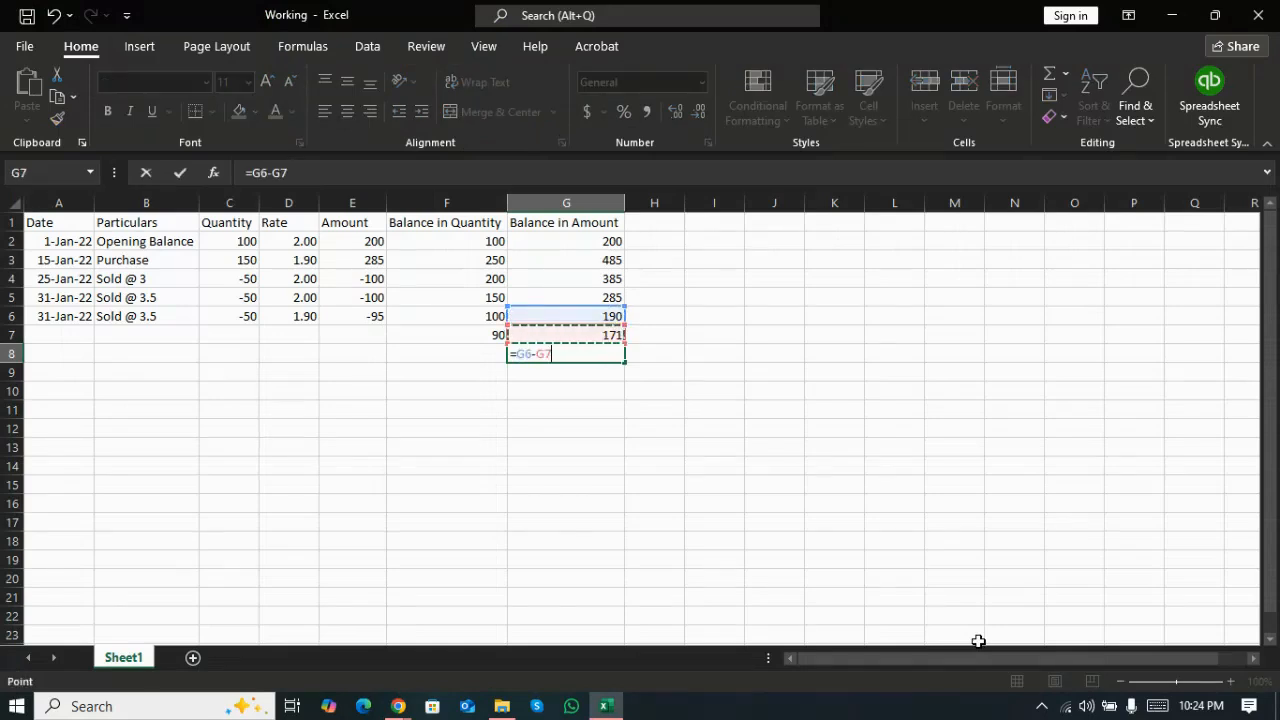
key("Return")
key("Up")
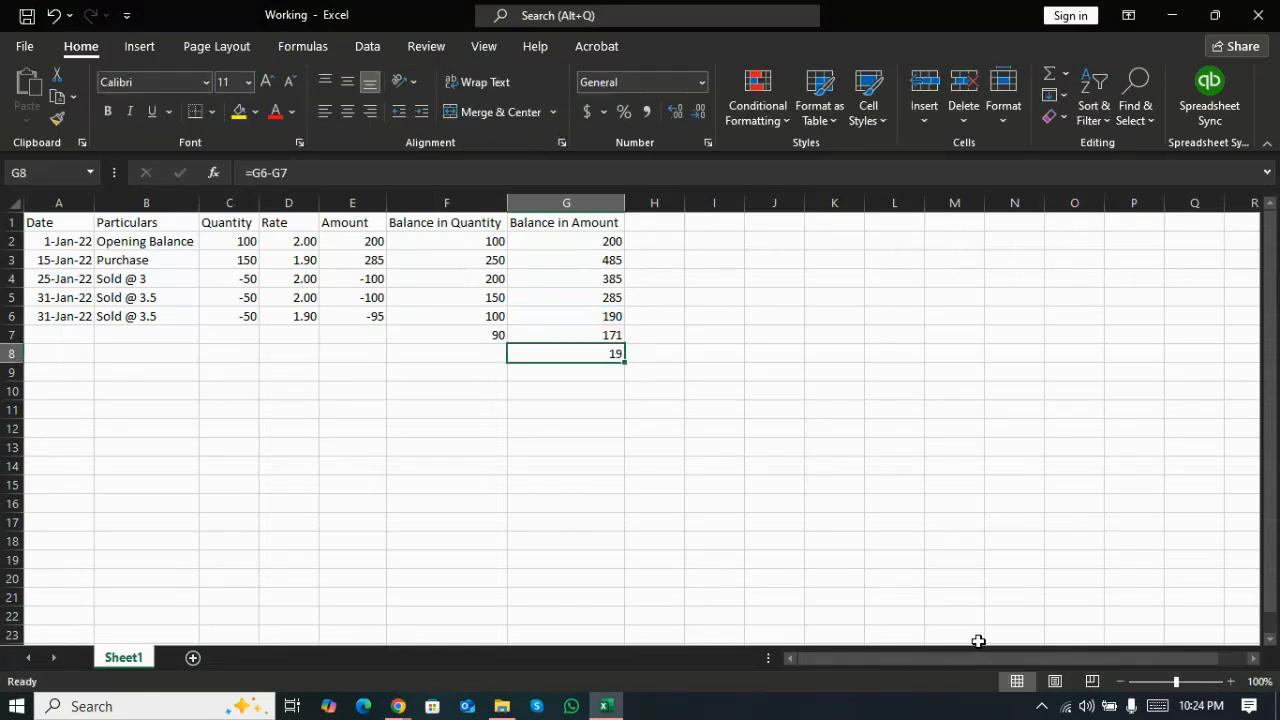
Step: Enter the adjusted quantity of -10 in cell G9, below the calculated difference
key("Up")
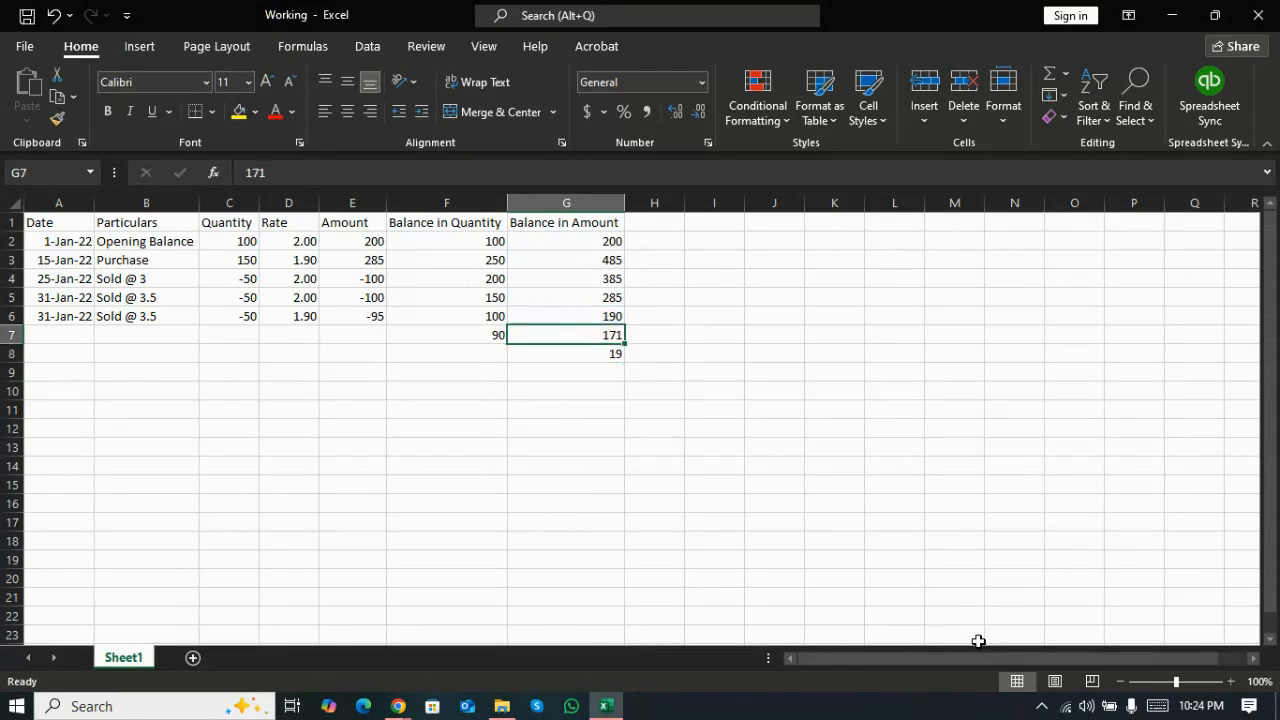
key("Up")
key("Left")
key("Down")
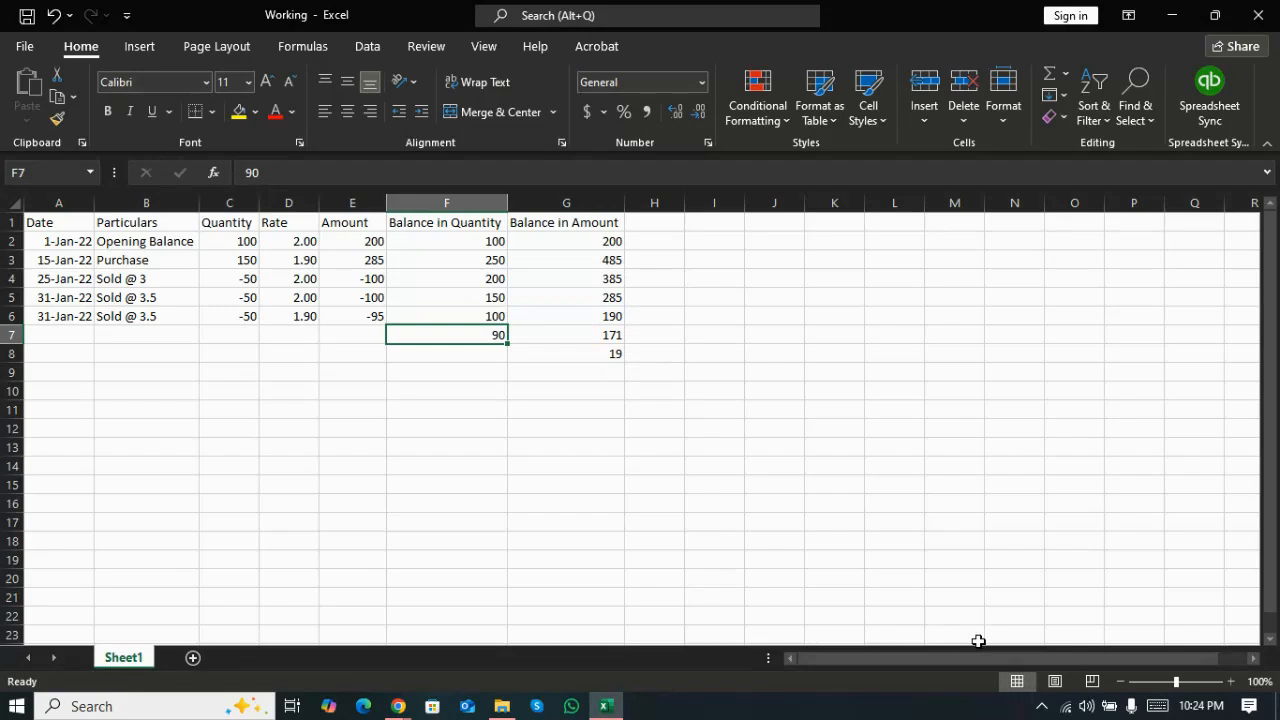
key("Right")
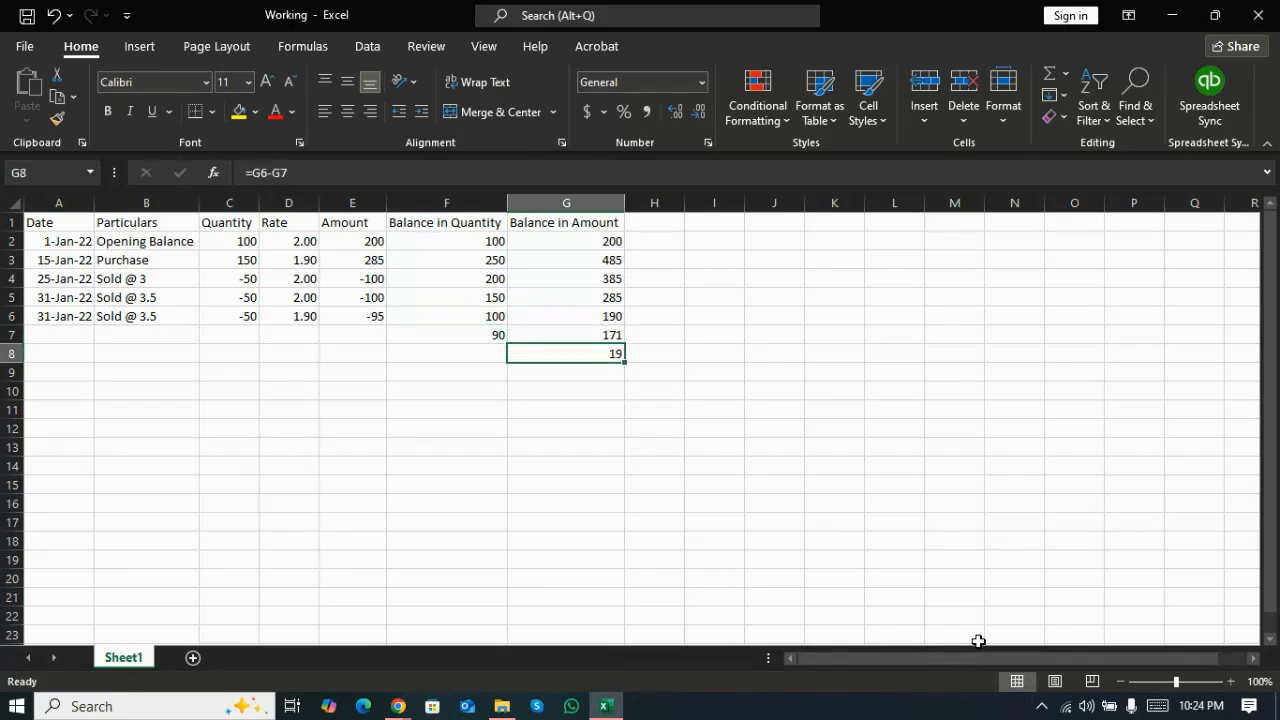
key("Down")
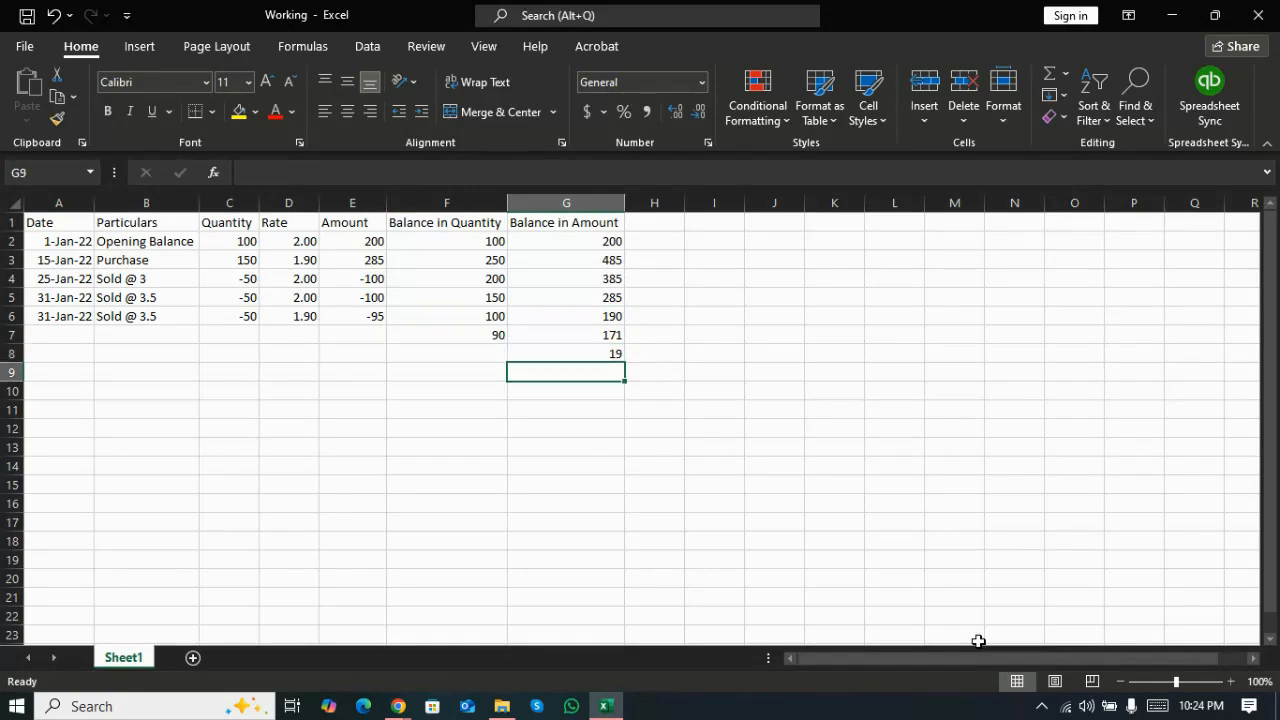
type("-10")
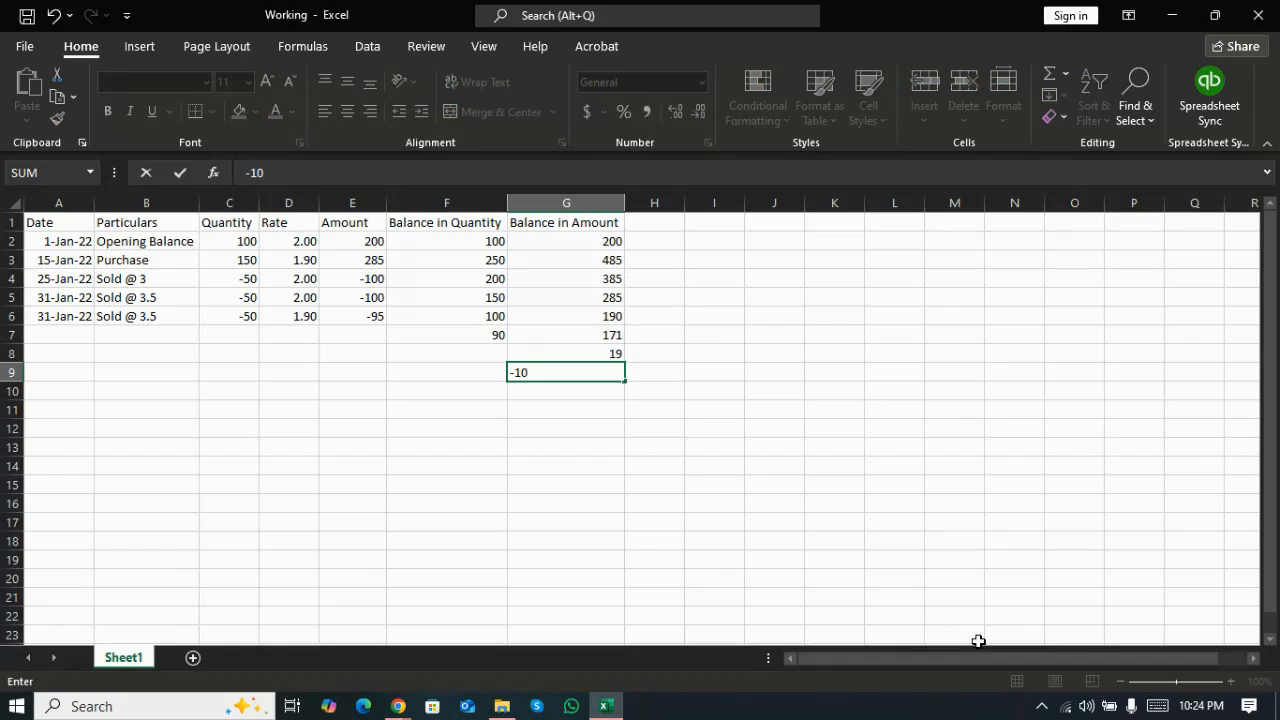
key("Return")
Step: Calculate the unit rate of the adjusted stock in cell G10 with the formula =G8/G9
type("=")
key("Up")
key("Up")
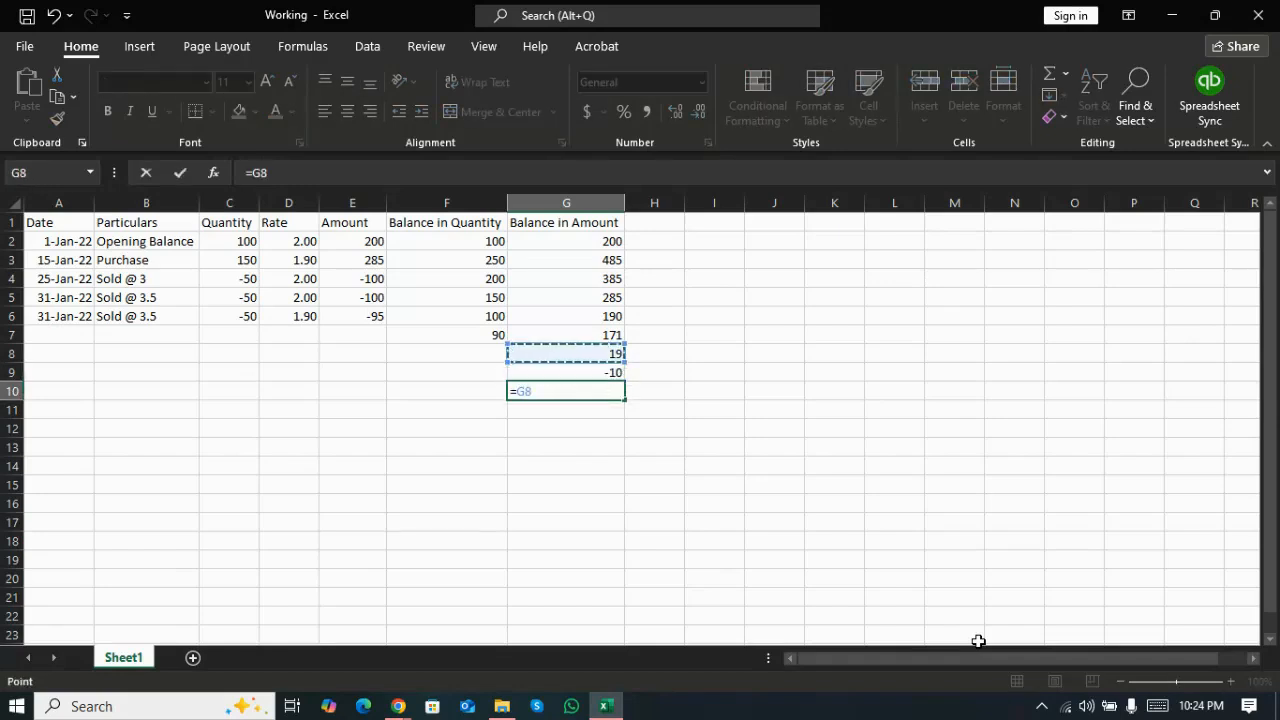
type("/")
key("Up")
key("Return")
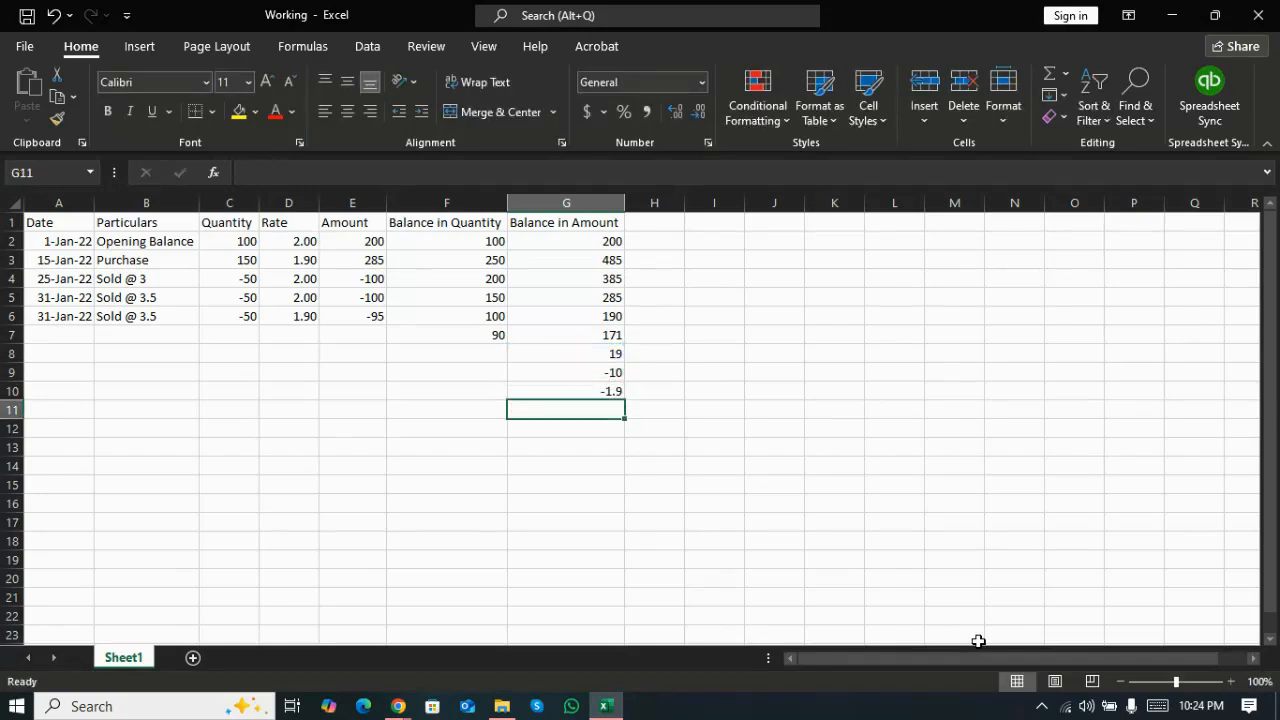
key("Up")
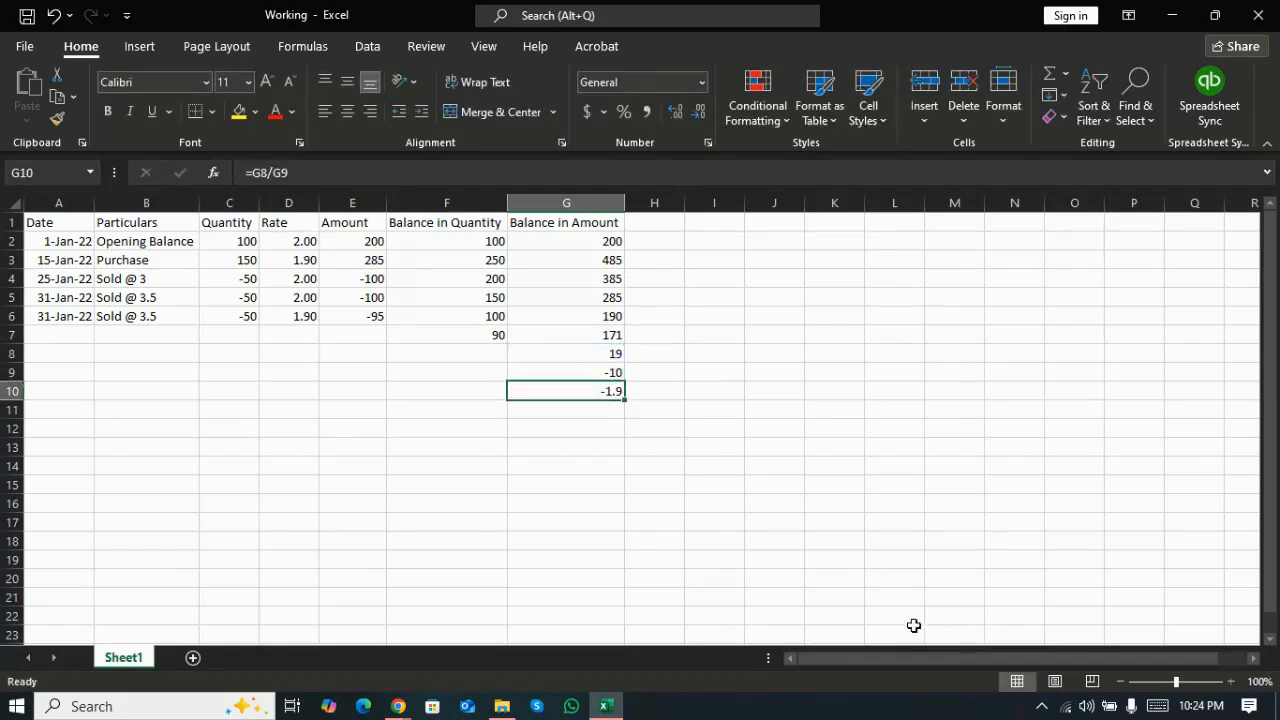
Step: Trace the FIFO costing through the opening balance, purchase and sold rows, comparing the adjustment's unit rate with the last sale's rate
left_click(308, 247)
key("shift+space")
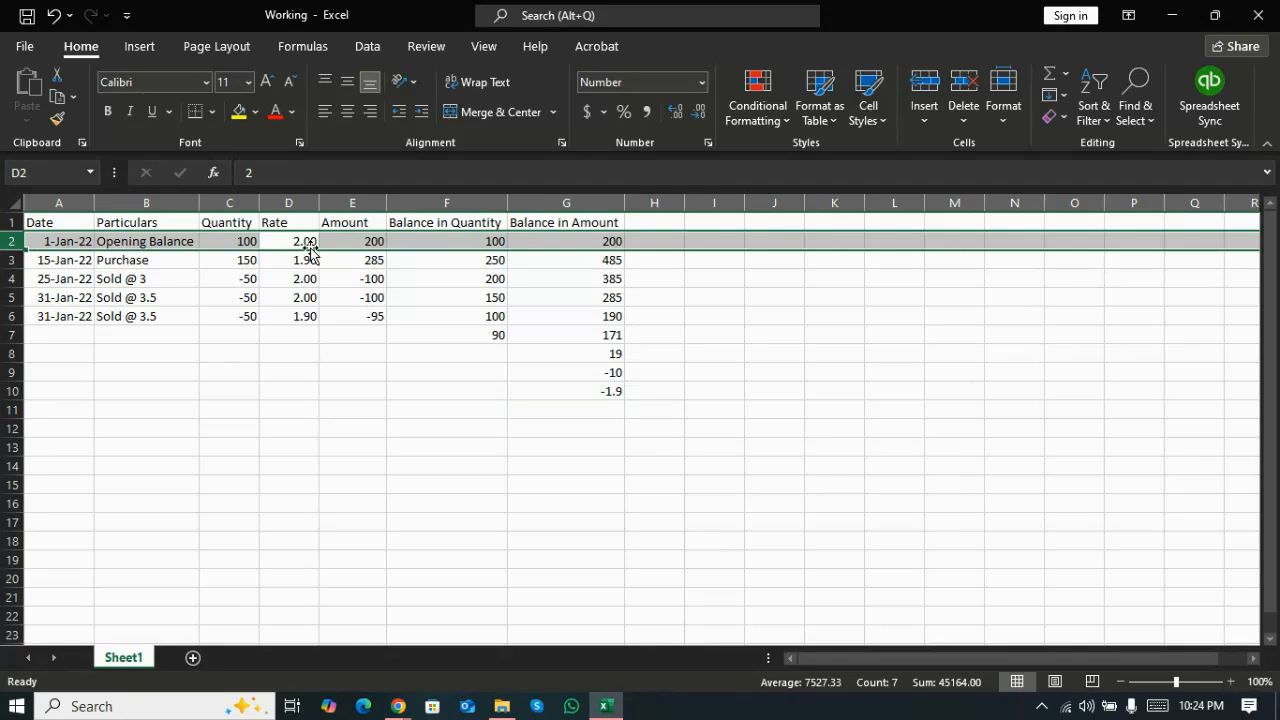
key("Down")
key("Down")
key("Left")
key("shift+Down")
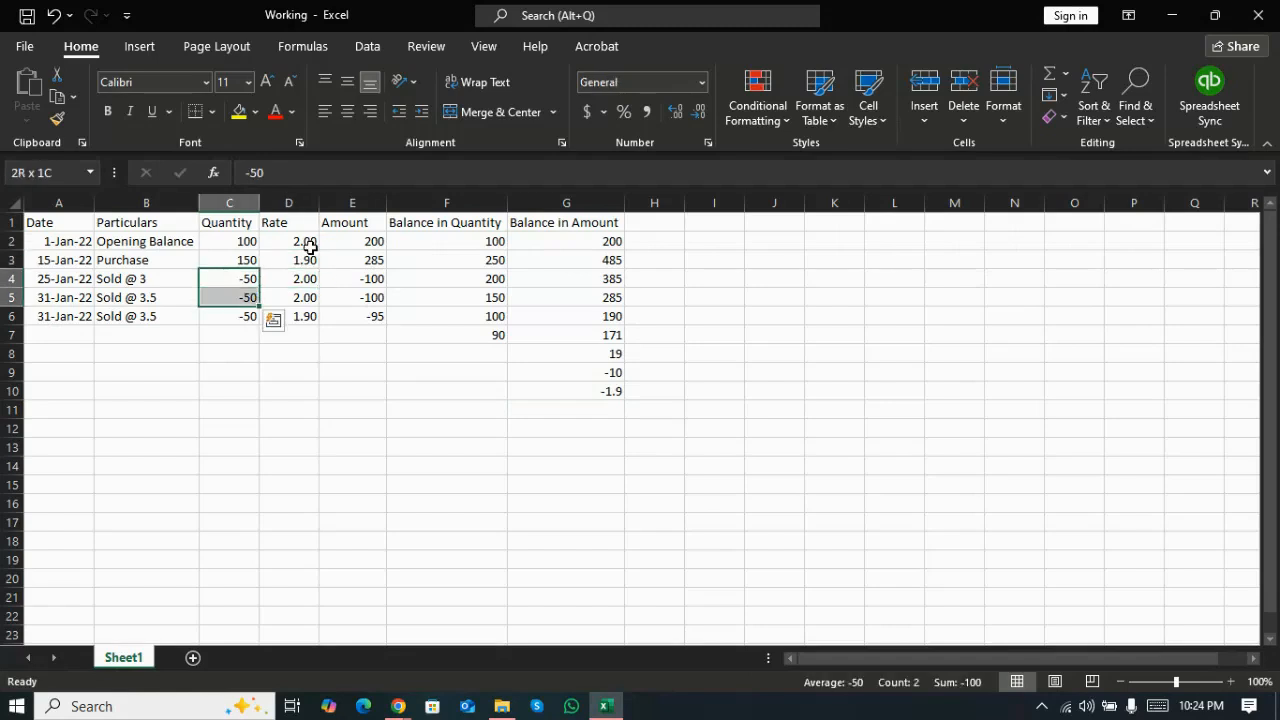
key("Down")
key("Down")
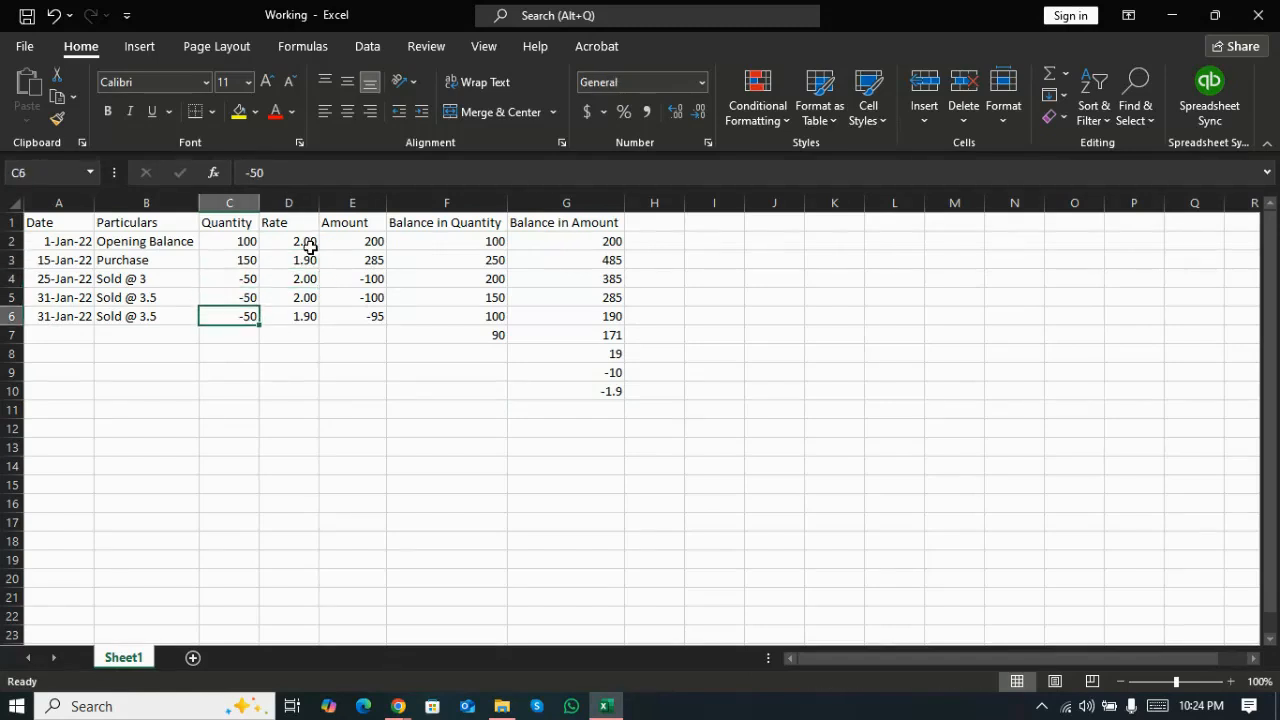
key("Up")
key("Up")
key("Up")
key("shift+space")
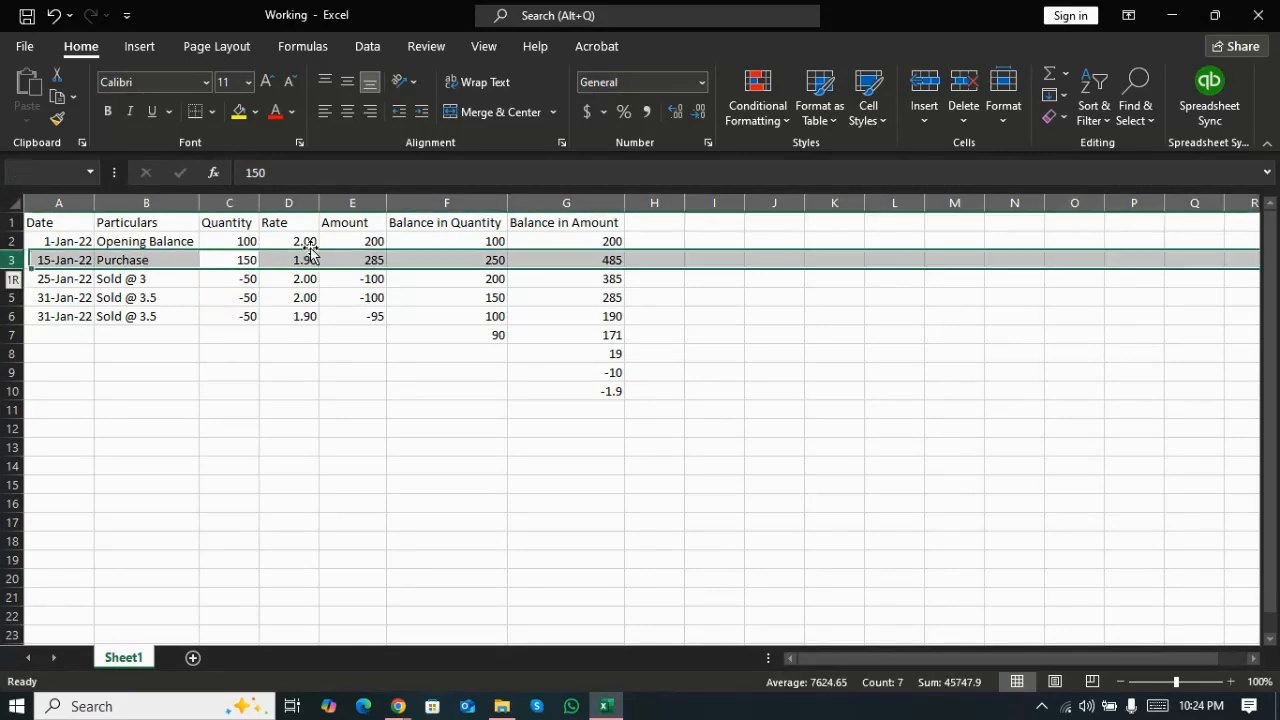
key("Down")
key("Down")
key("Down")
key("Down")
key("Right")
key("Right")
key("Right")
key("Right")
key("Right")
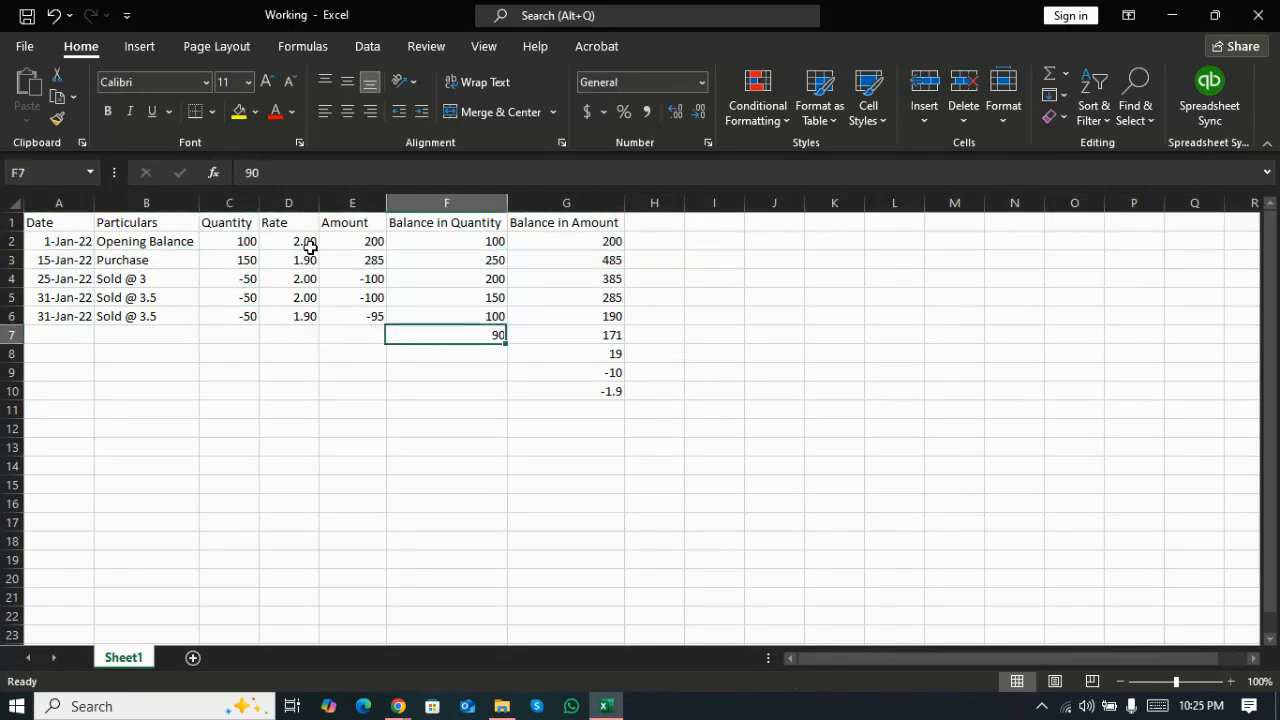
key("Down")
key("Down")
key("Left")
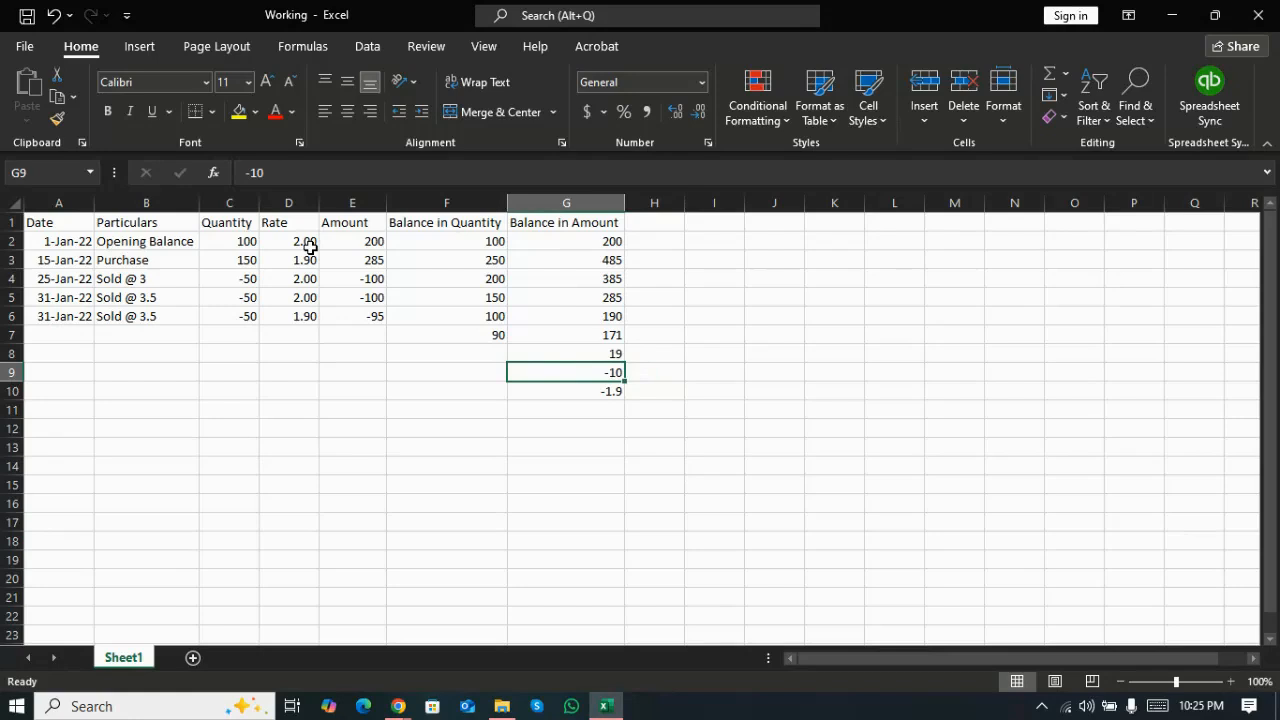
left_click(306, 318)
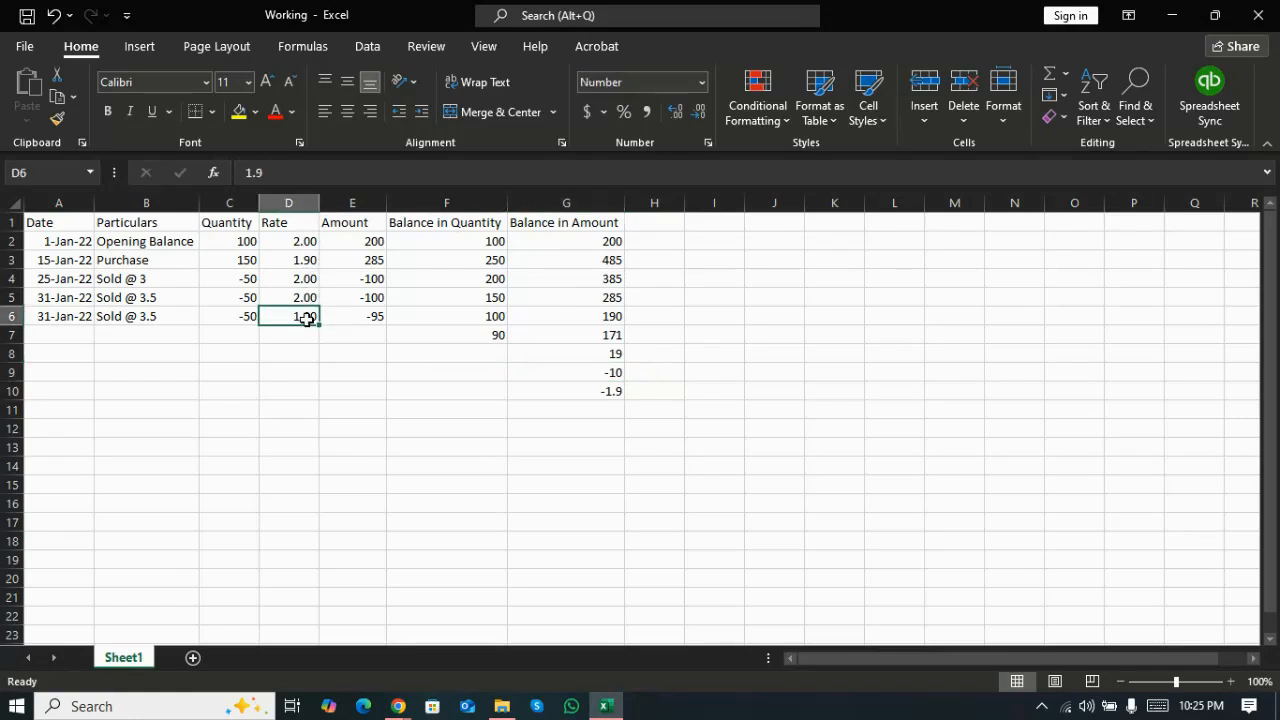
Step: Check the Profit and Loss and Balance Sheet reports in QuickBooks for the hard disk's figures, and return to Excel
key("alt+Tab")
key("alt+shift+Tab")
key("alt+Tab")
key("ctrl+Tab")
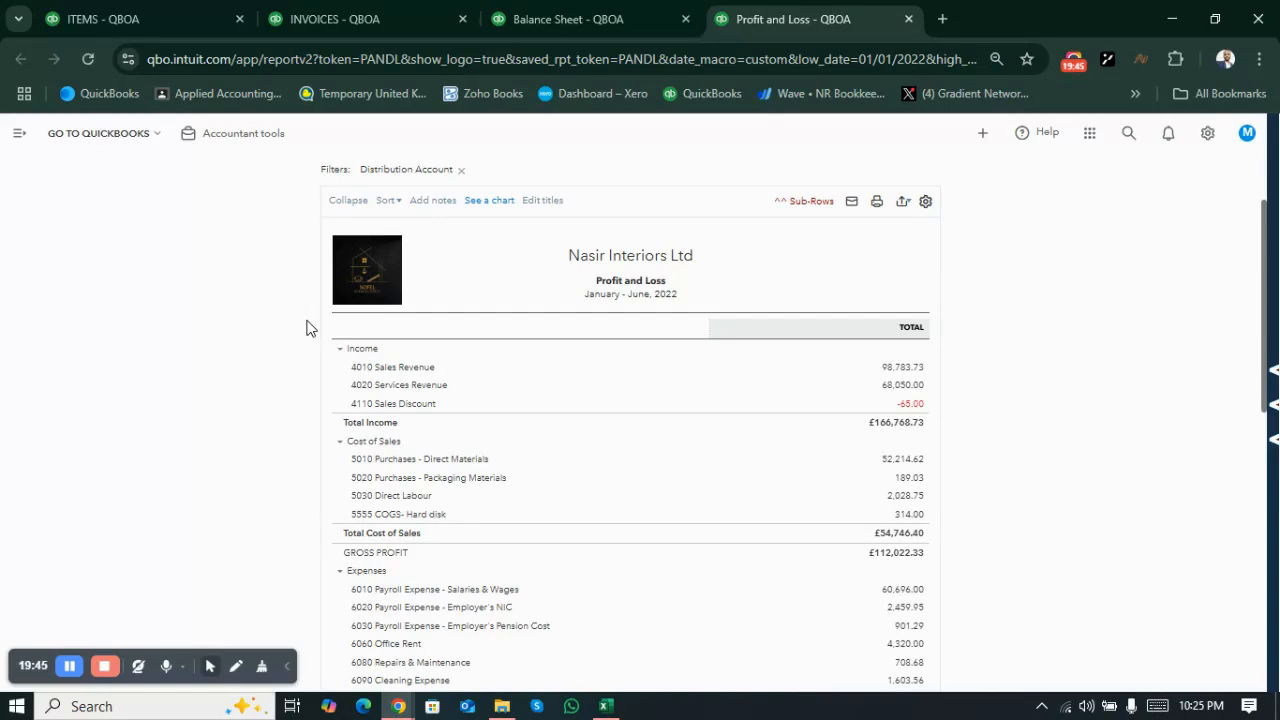
key("ctrl+shift+Tab")
key("ctrl+shift+Tab")
key("ctrl+shift+Tab")
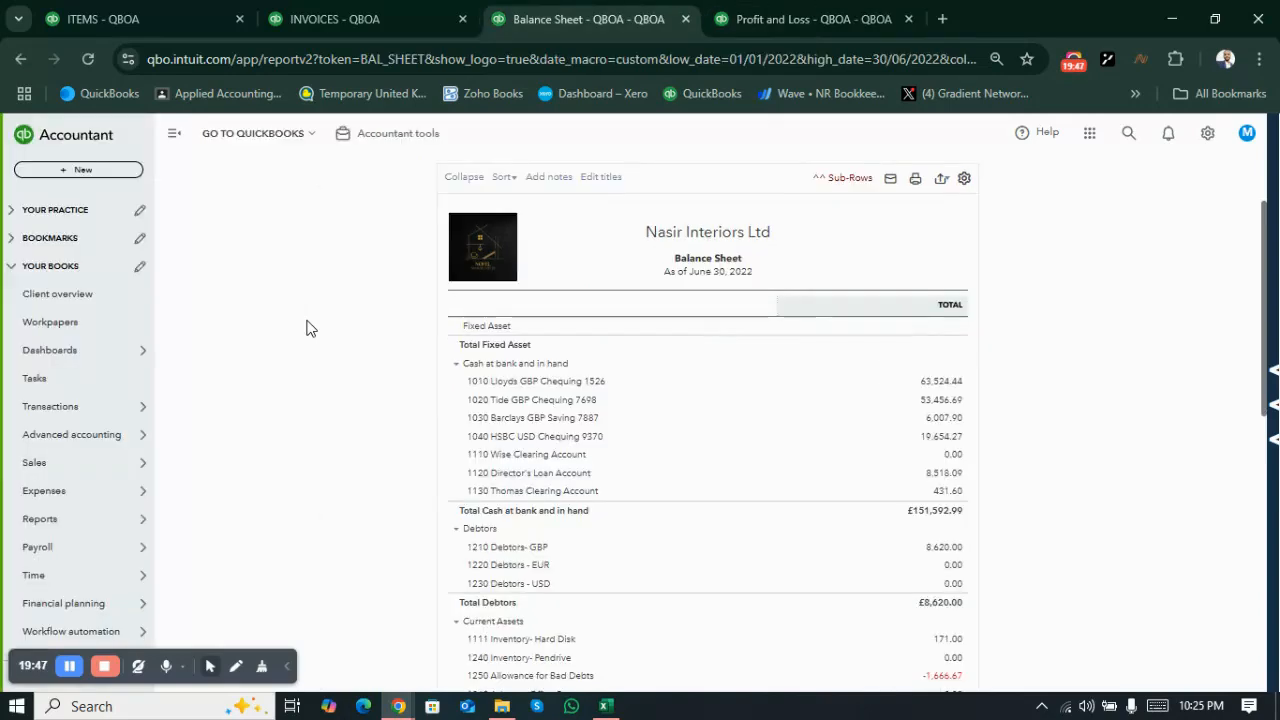
key("alt+Tab")
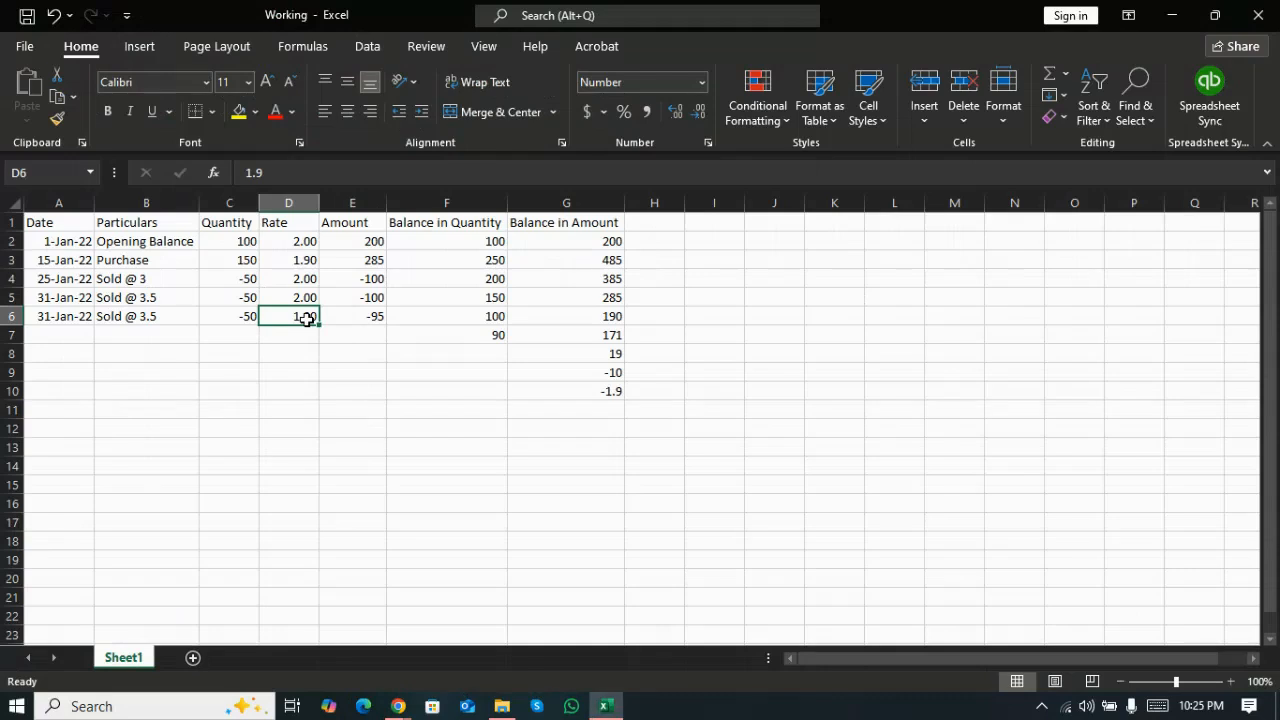
Step: Enter -19 as the stock adjustment's Amount in cell E7
key("alt+Tab")
key("Escape")
key("Down")
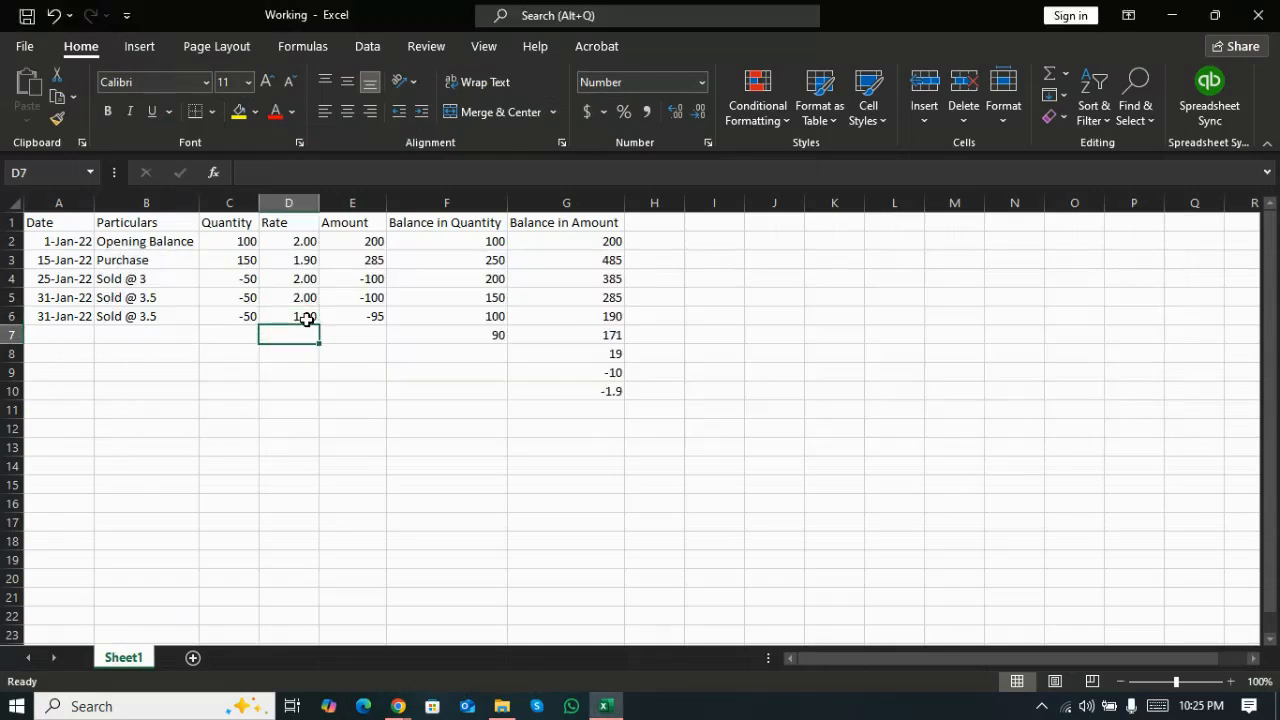
key("Right")
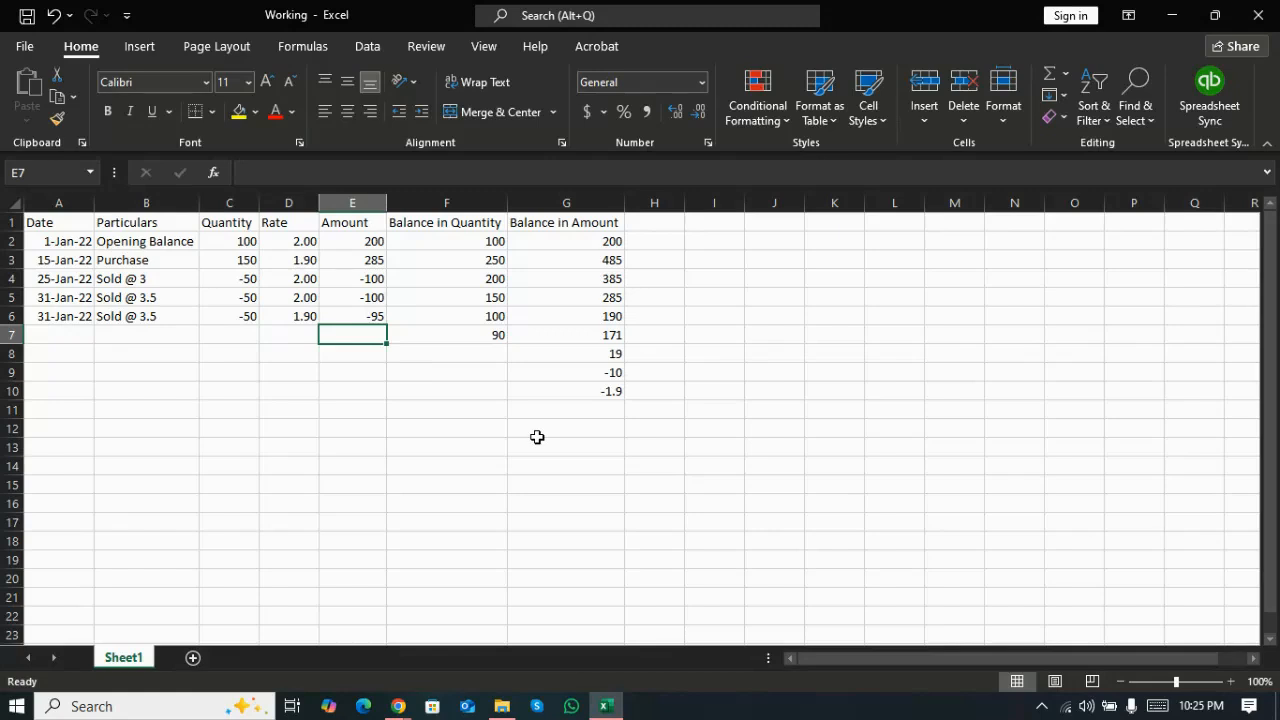
type("19")
key("Return")
key("Up")
key("F2")
key("Left")
key("Left")
type("-")
key("Return")
Step: Sum the Amounts in cells E4 to E7 by selection and compare them with 5555 COGS- Hard disk in the QuickBooks Profit and Loss
key("Up")
key("shift+Up")
key("shift+Up")
key("shift+Up")
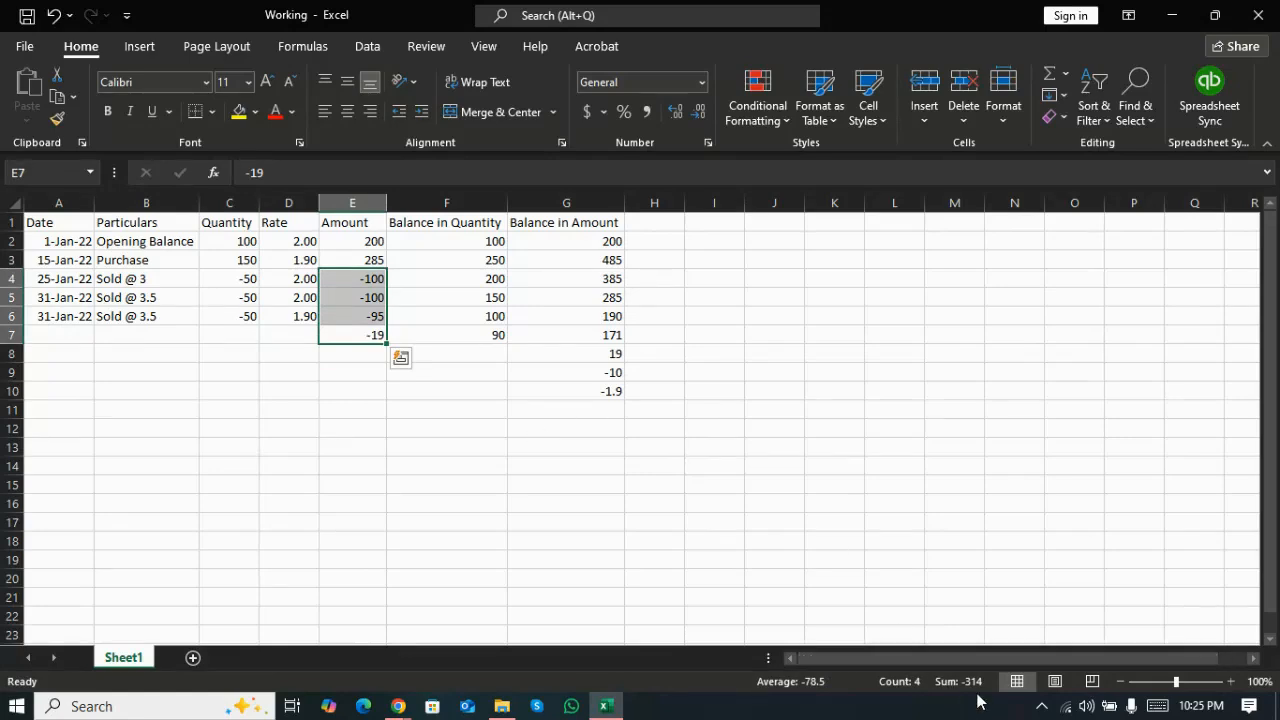
key("alt+Tab")
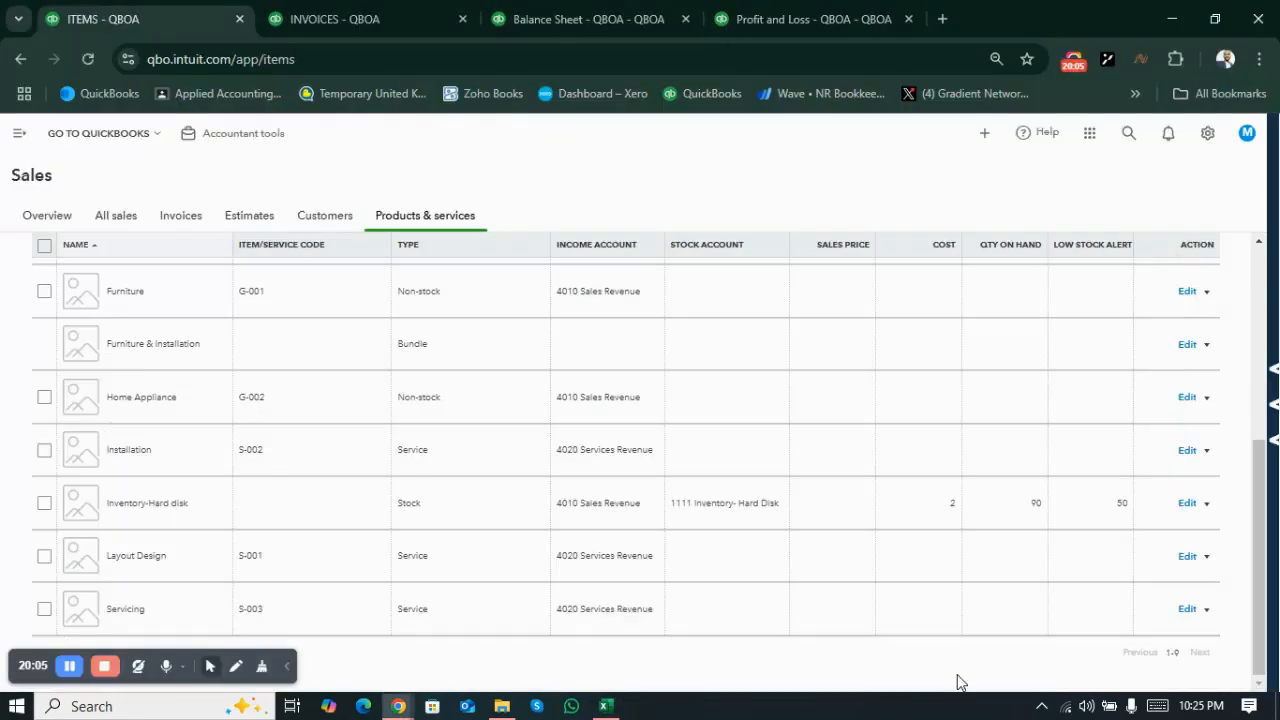
key("ctrl+Tab")
key("ctrl+Tab")
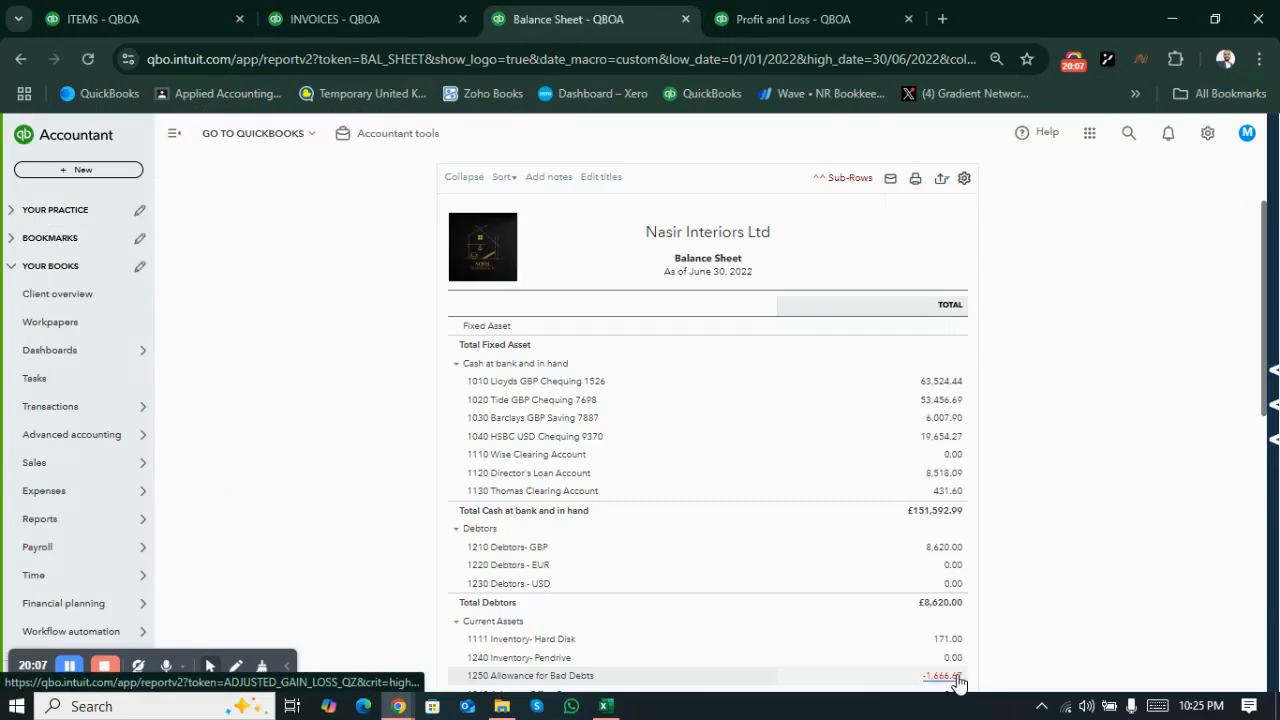
key("ctrl+Tab")
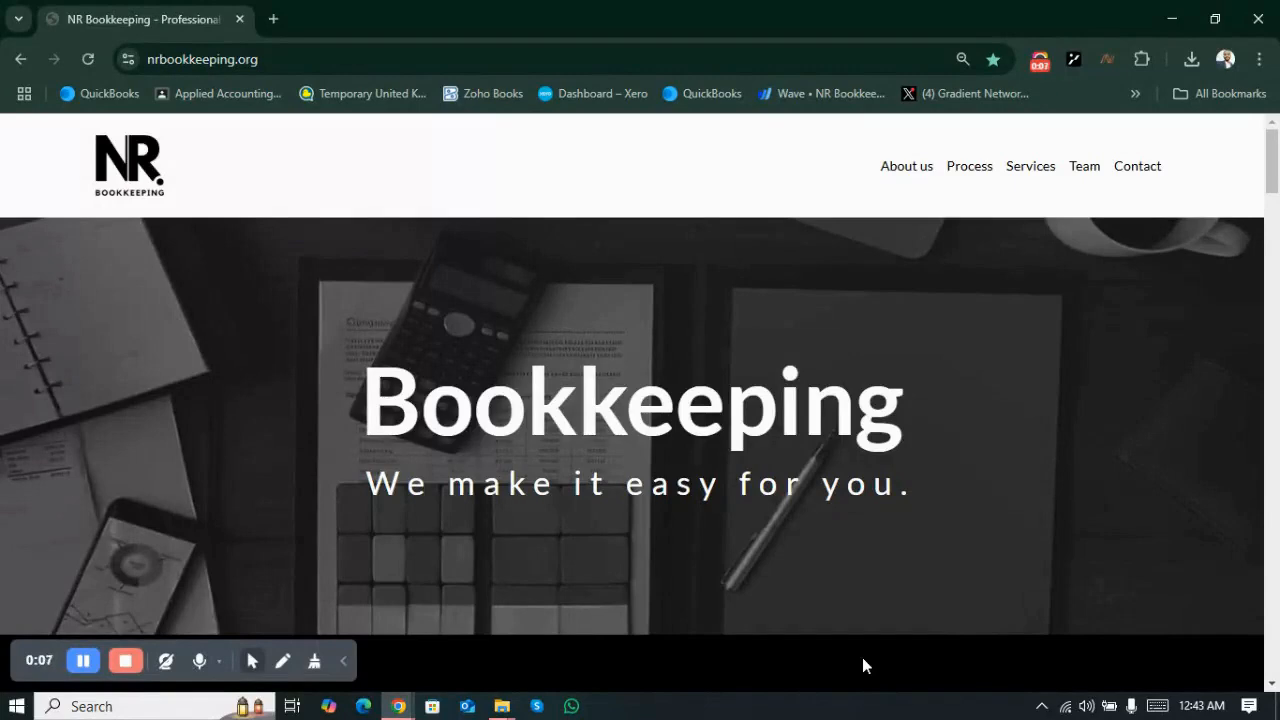
Step: Look through the process, services and team sections of the NR Bookkeeping website
scroll(862, 657, "down", 4)
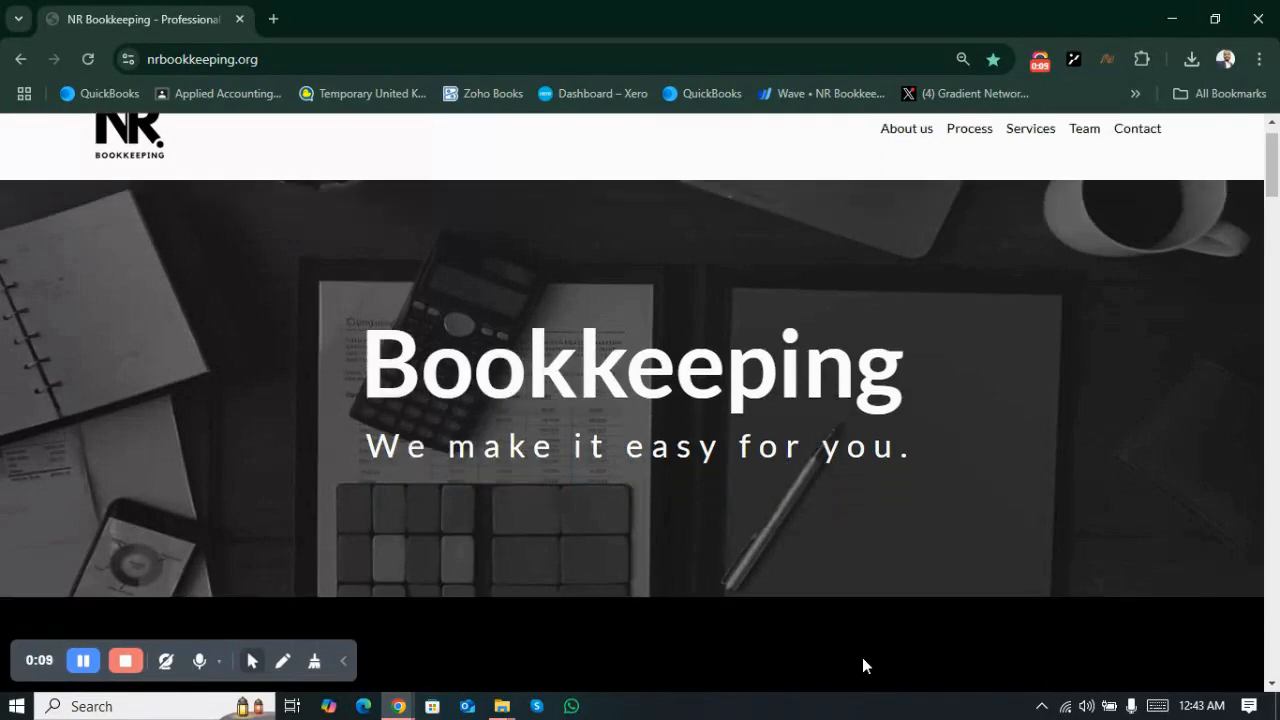
scroll(862, 657, "down", 8)
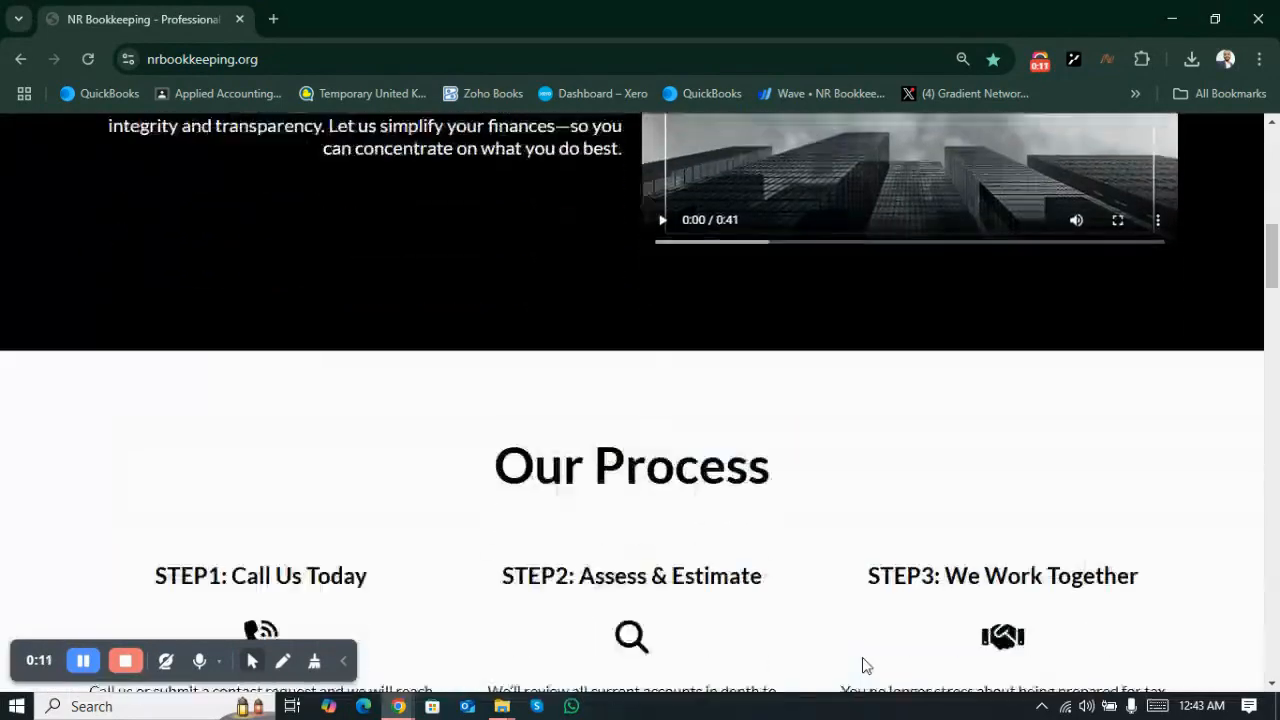
scroll(862, 665, "down", 10)
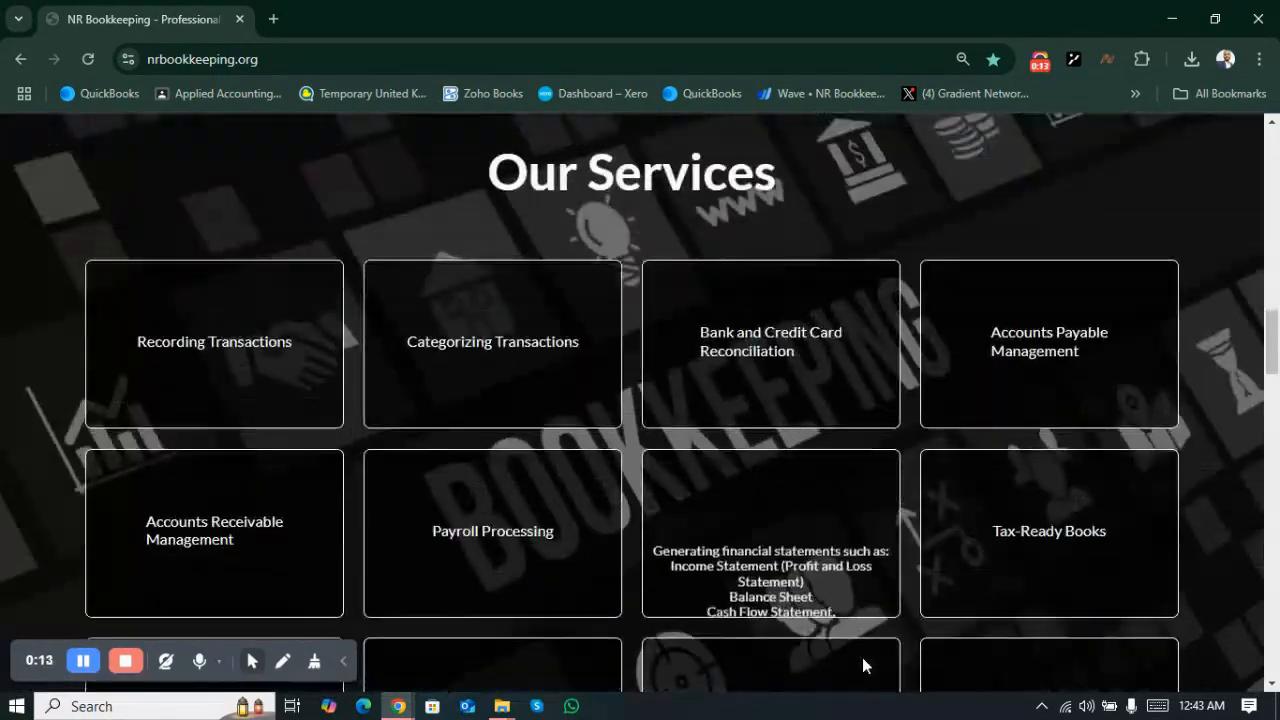
scroll(865, 665, "down", 4)
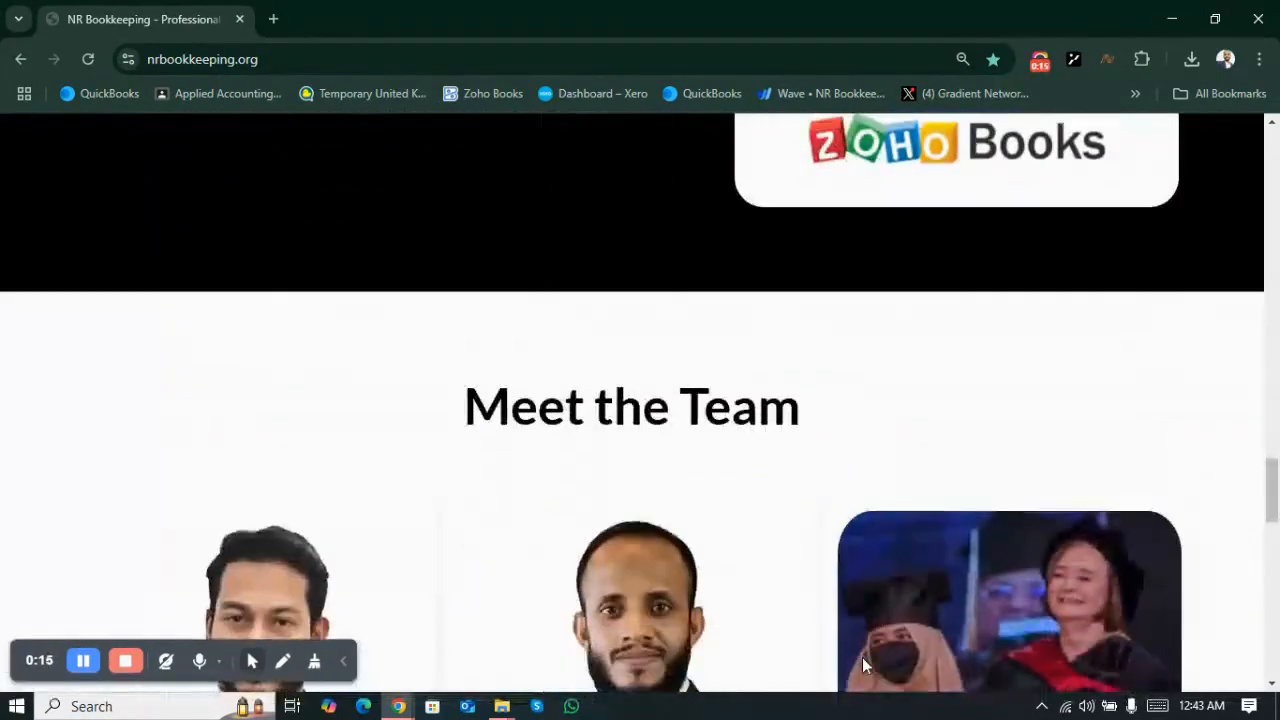
scroll(865, 665, "down", 5)
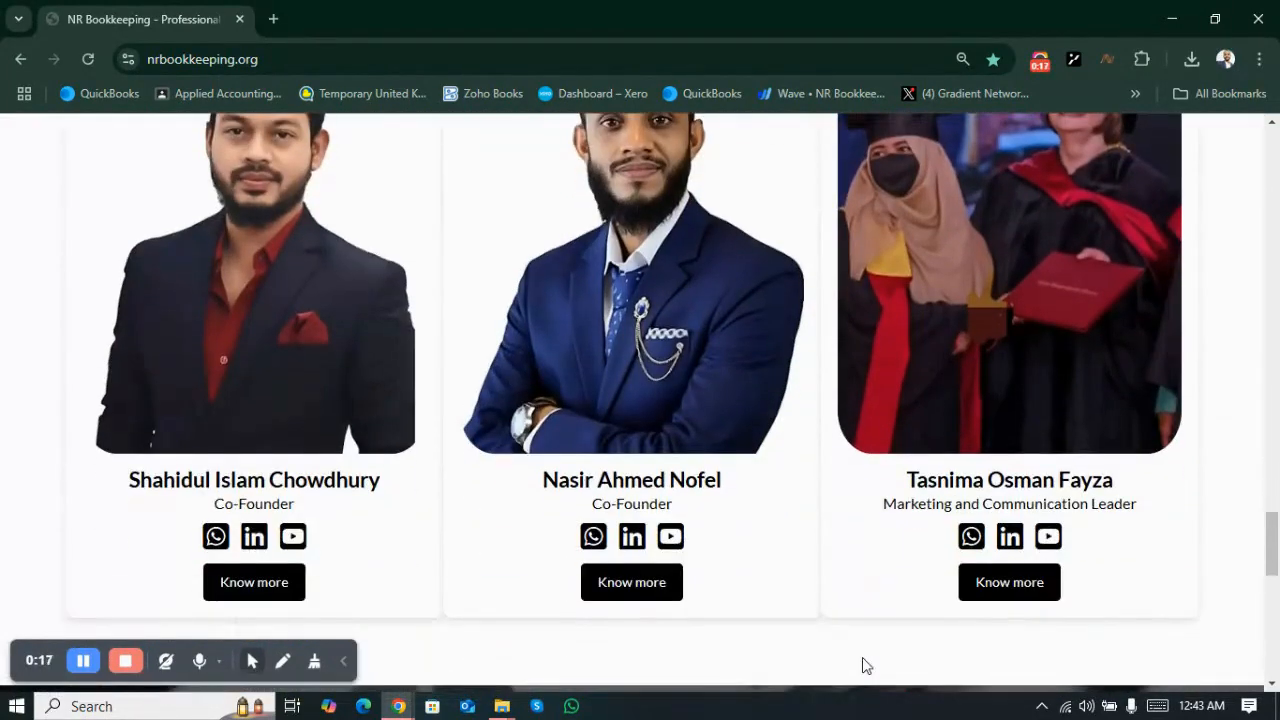
scroll(866, 665, "down", 5)
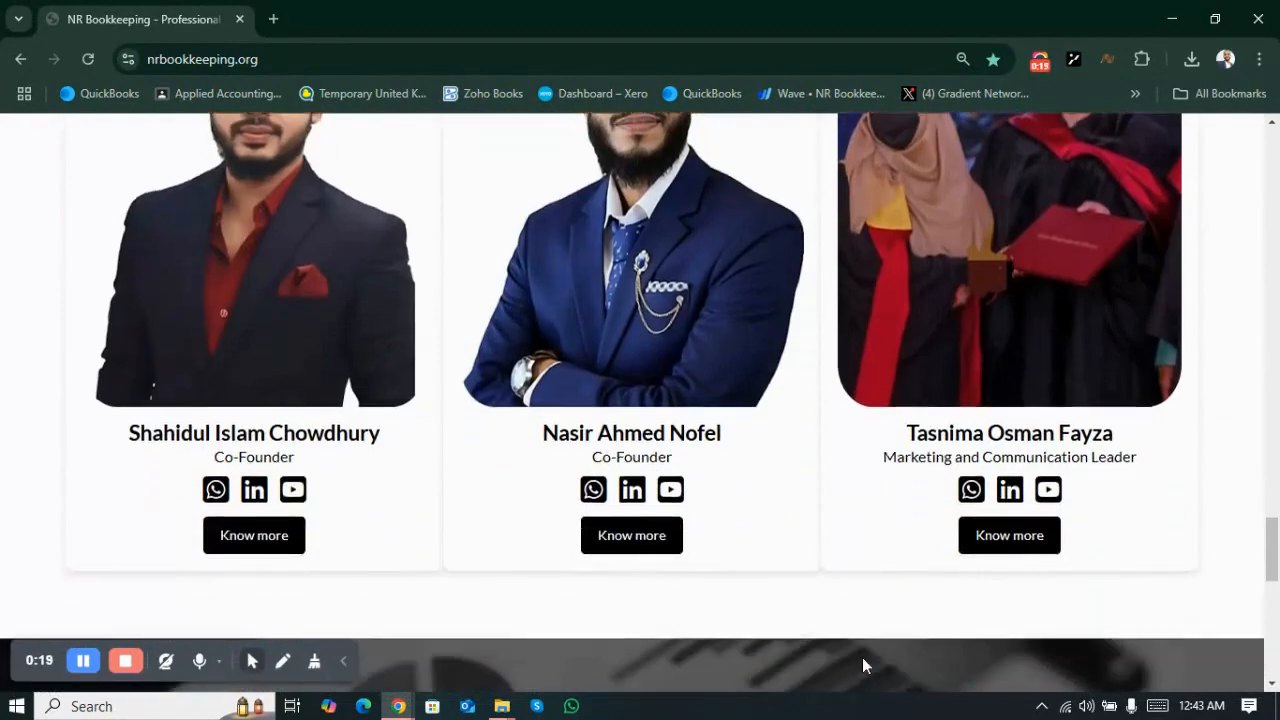
scroll(862, 657, "up", 15)
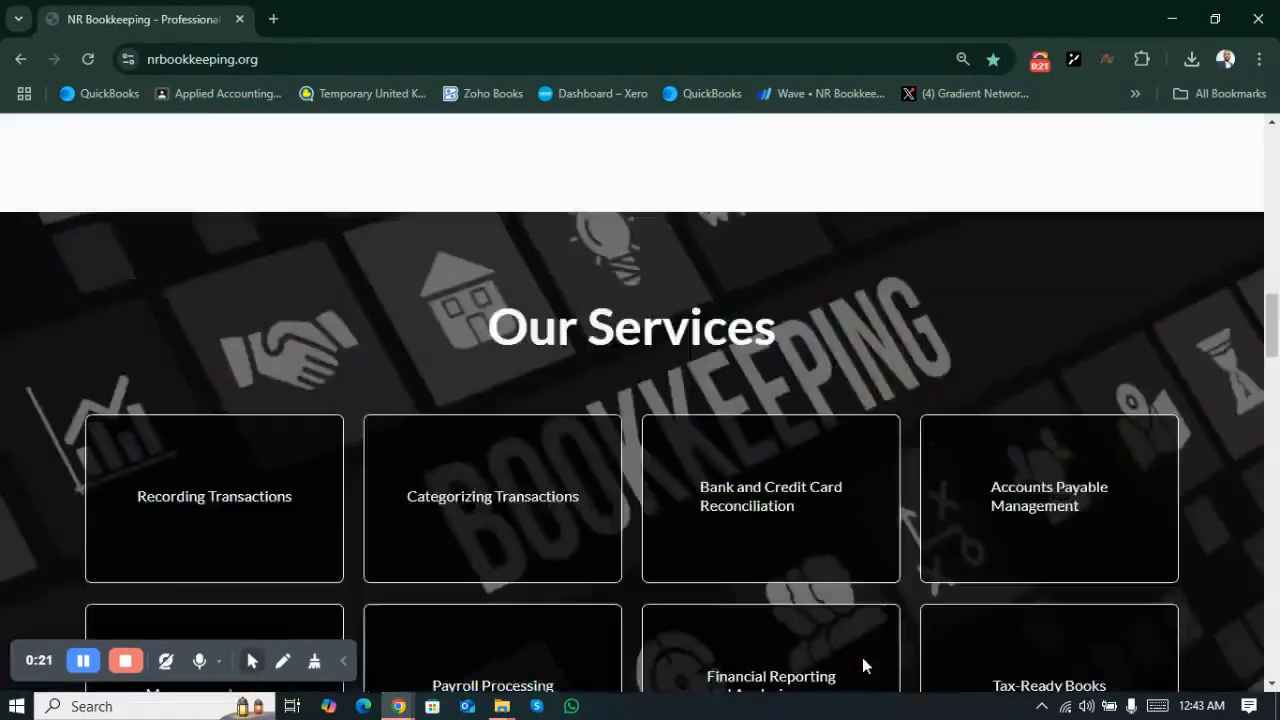